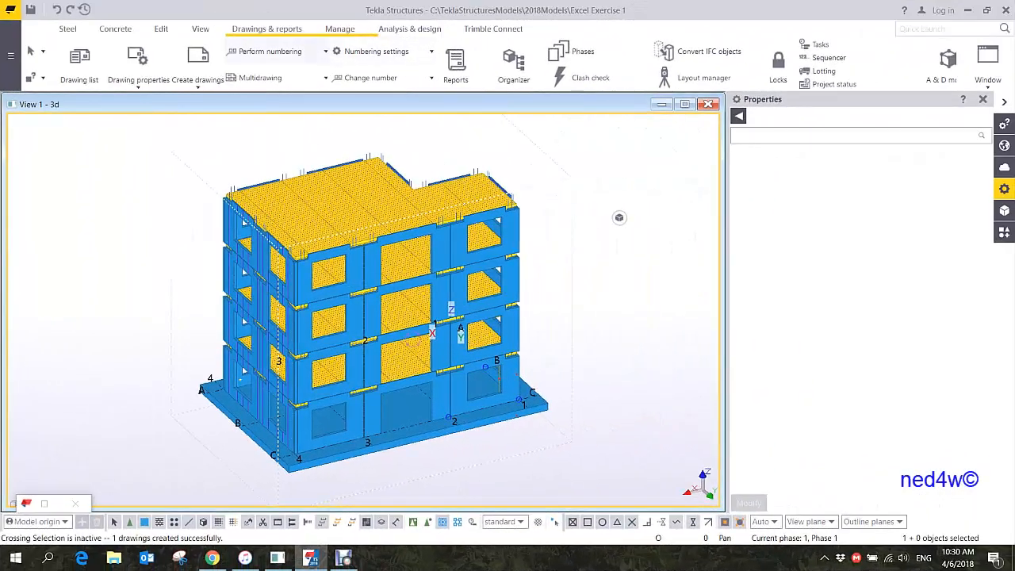
- Number the modified objects in the model and open the cast unit drawing properties
{"action": "left_click", "coordinate": [277, 50]}
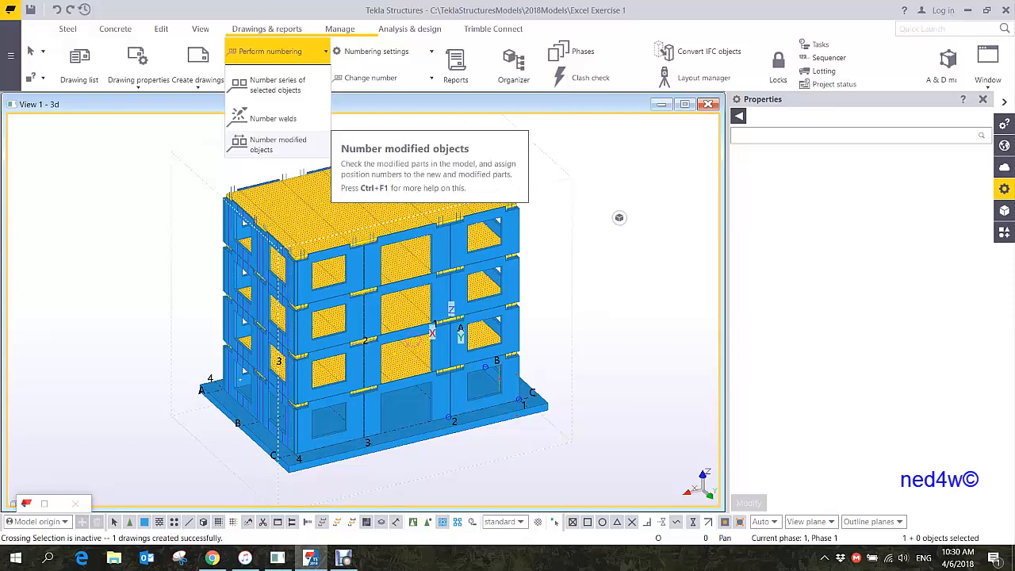
{"action": "left_click", "coordinate": [270, 144]}
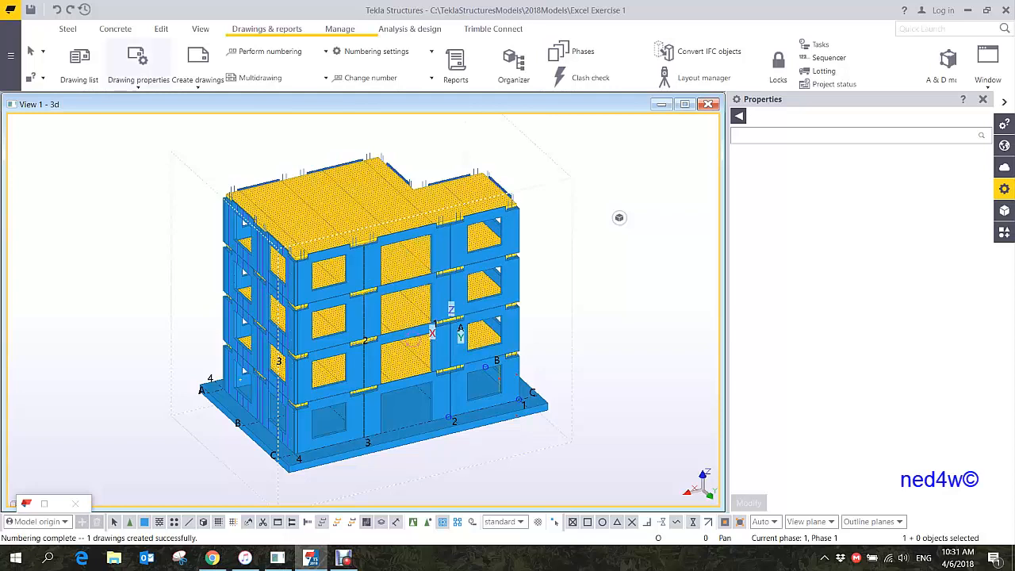
{"action": "left_click", "coordinate": [138, 64]}
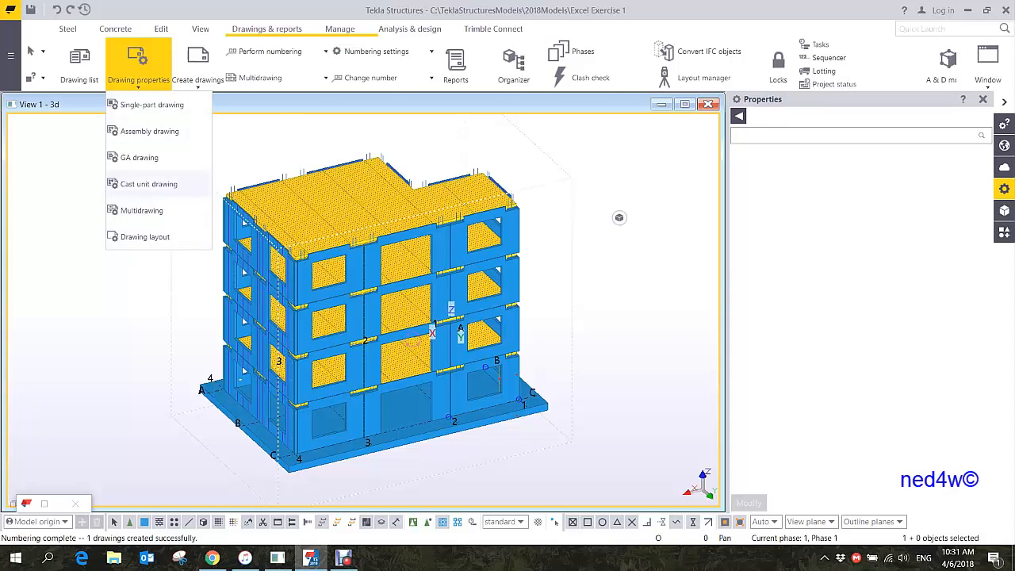
{"action": "left_click", "coordinate": [149, 184]}
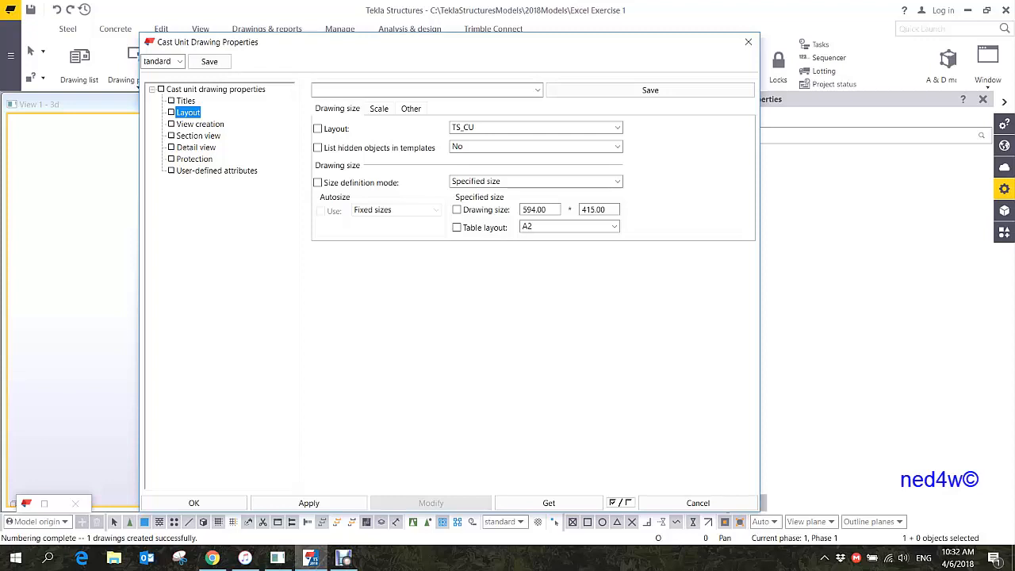
- Set the drawing name in the cast unit drawing titles to FACADE DRAWING
{"action": "left_click", "coordinate": [186, 101]}
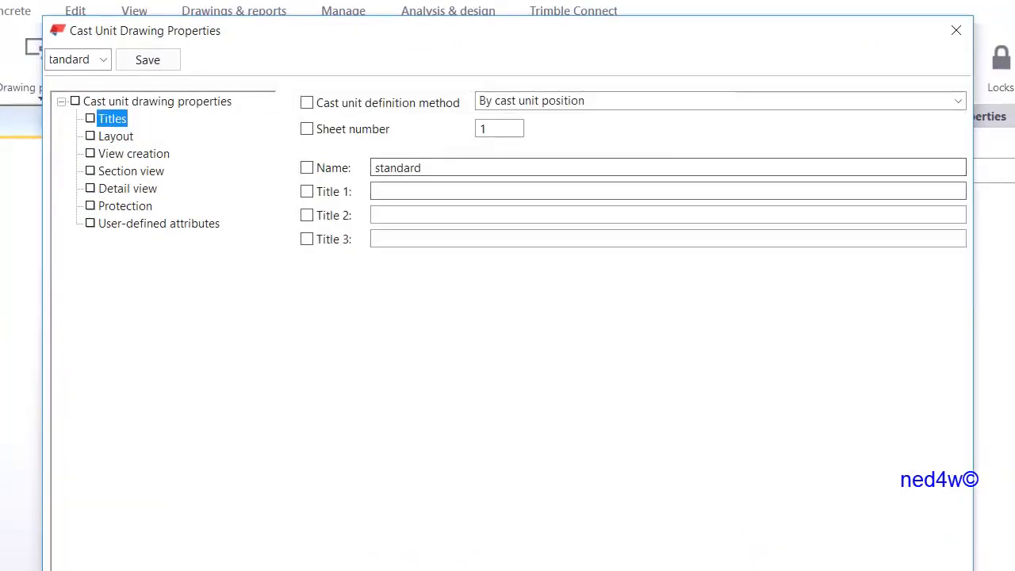
{"action": "left_click_drag", "start_coordinate": [421, 167], "coordinate": [376, 168]}
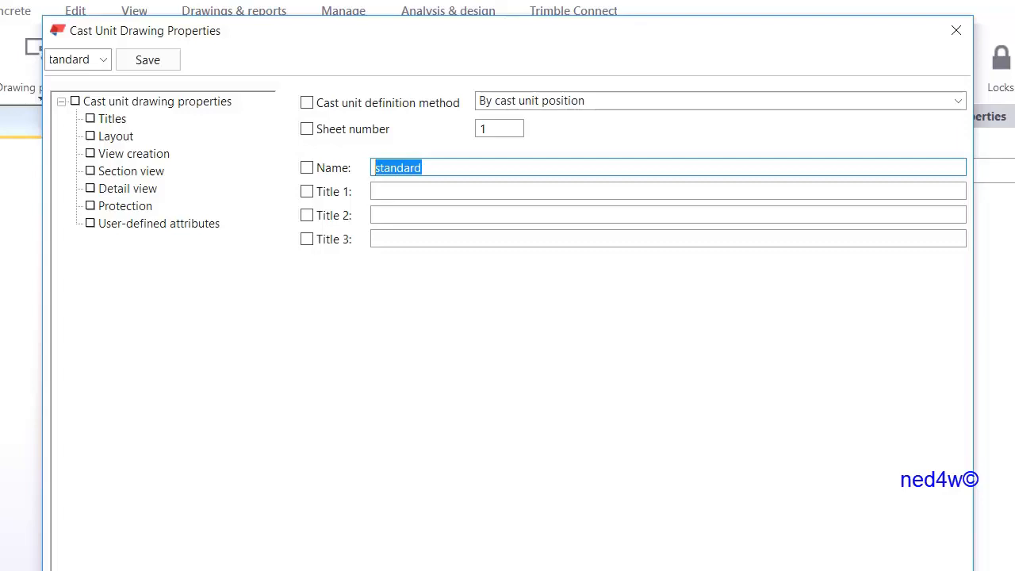
{"action": "type", "text": "FACADE"}
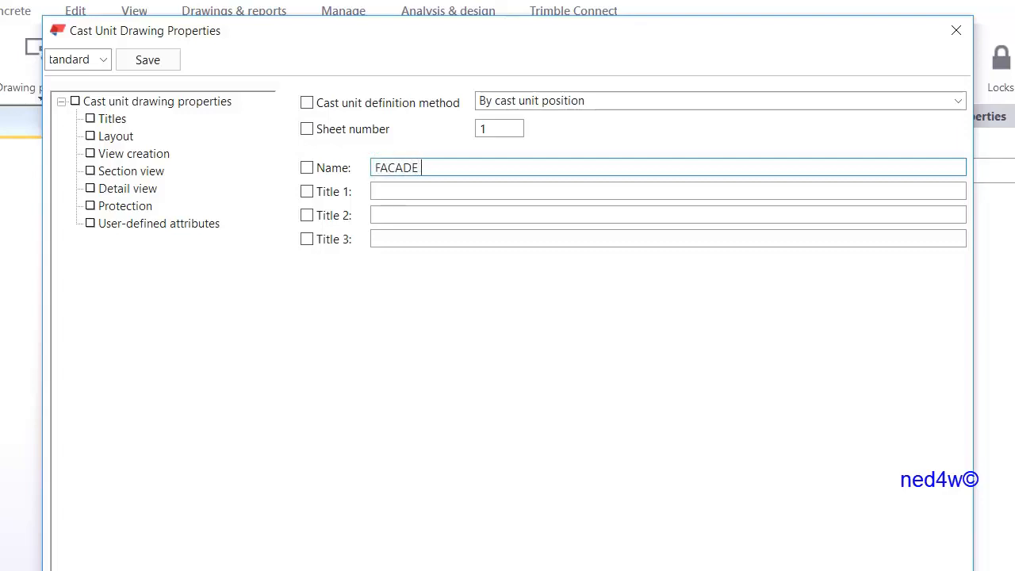
{"action": "type", "text": " DRAWING"}
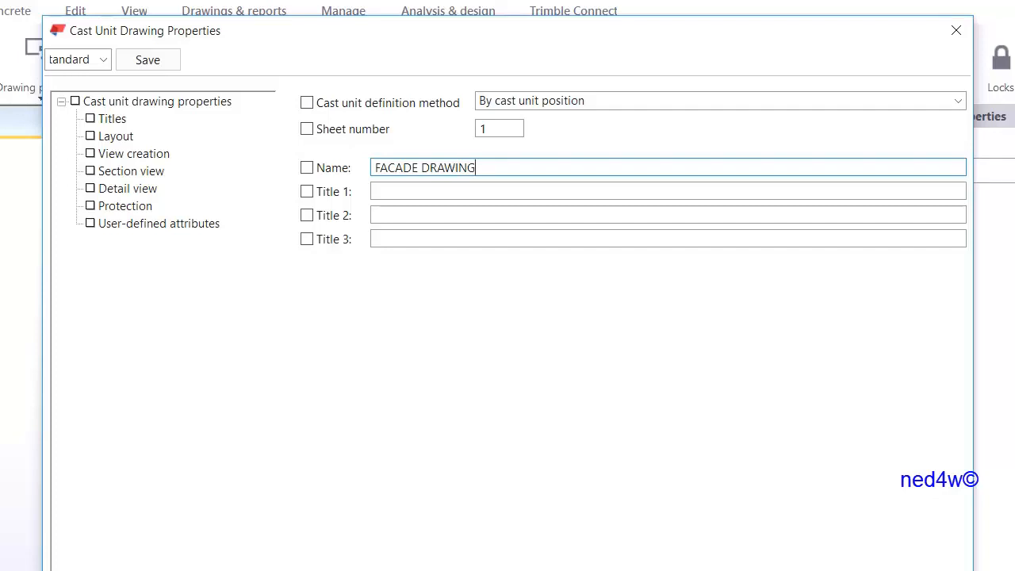
{"action": "left_click", "coordinate": [376, 191]}
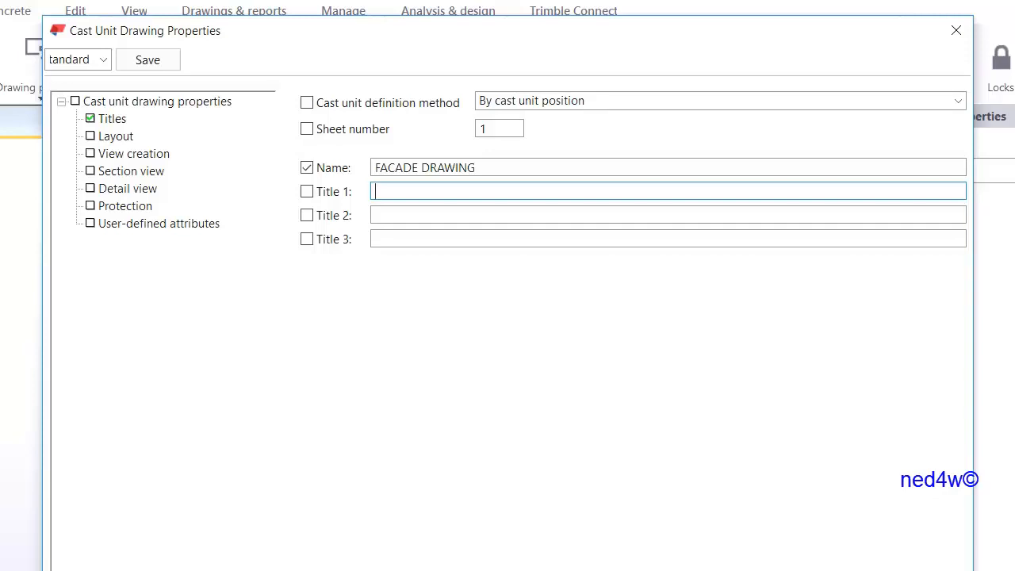
- Keep TS_CU as the drawing layout and set Autoscale to No in the layout's scale settings
{"action": "left_click", "coordinate": [116, 136]}
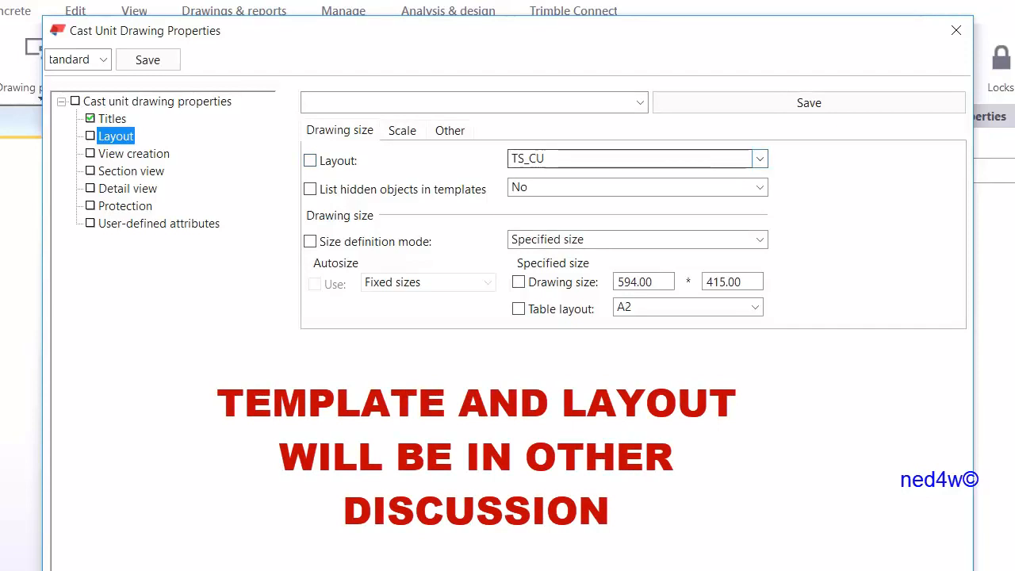
{"action": "left_click", "coordinate": [759, 158]}
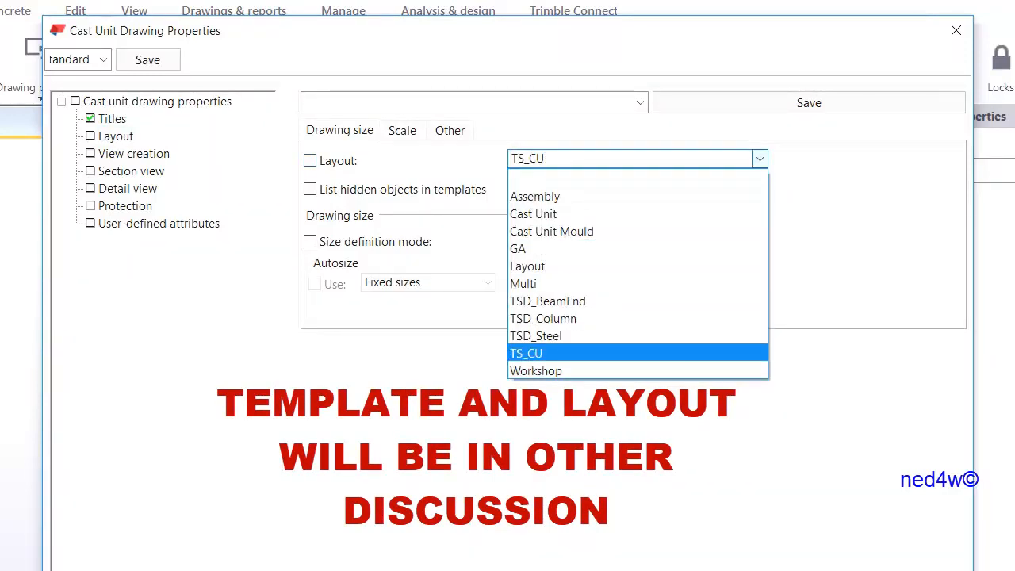
{"action": "key", "text": "Return"}
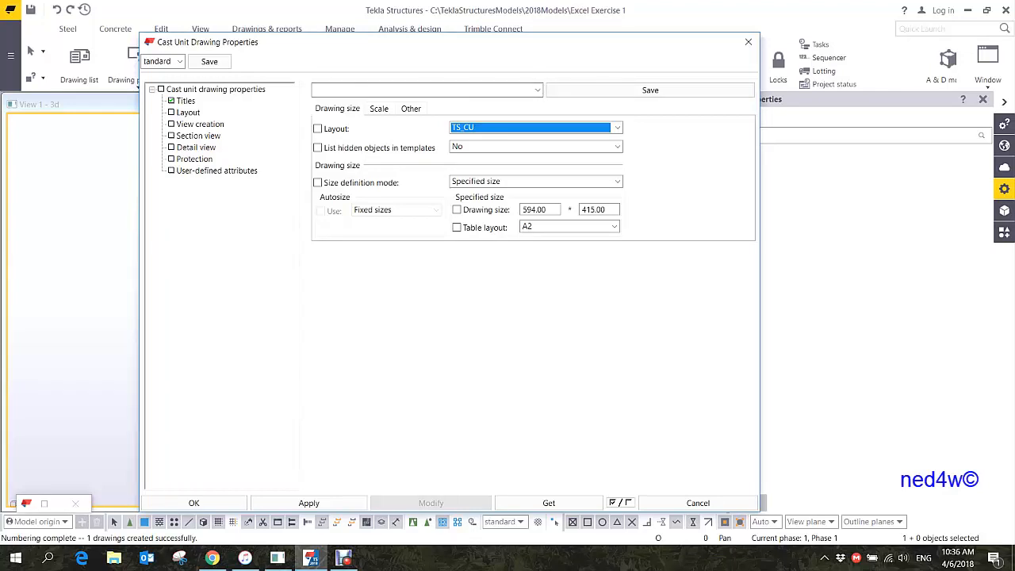
{"action": "left_click", "coordinate": [378, 108]}
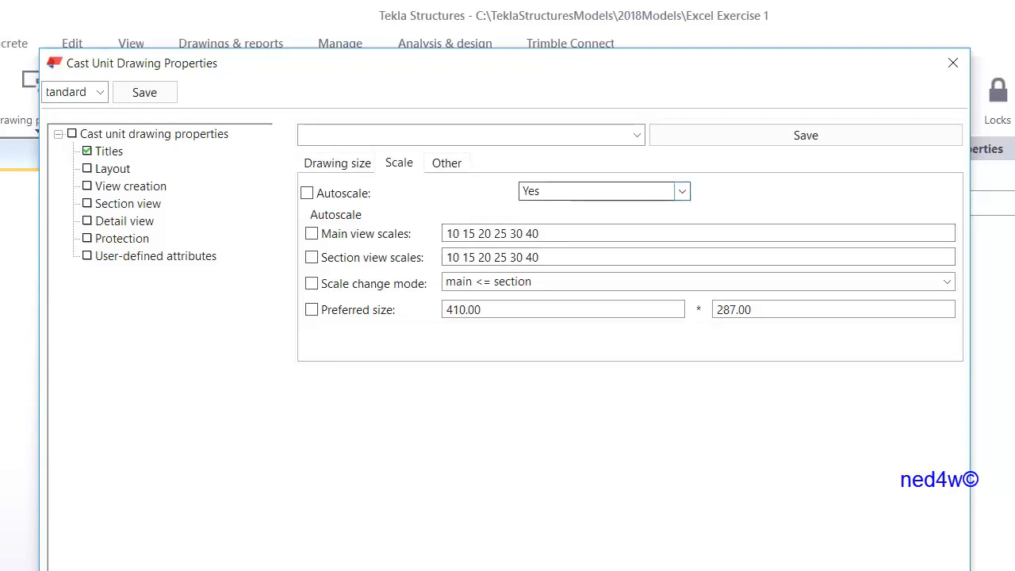
{"action": "left_click", "coordinate": [682, 191]}
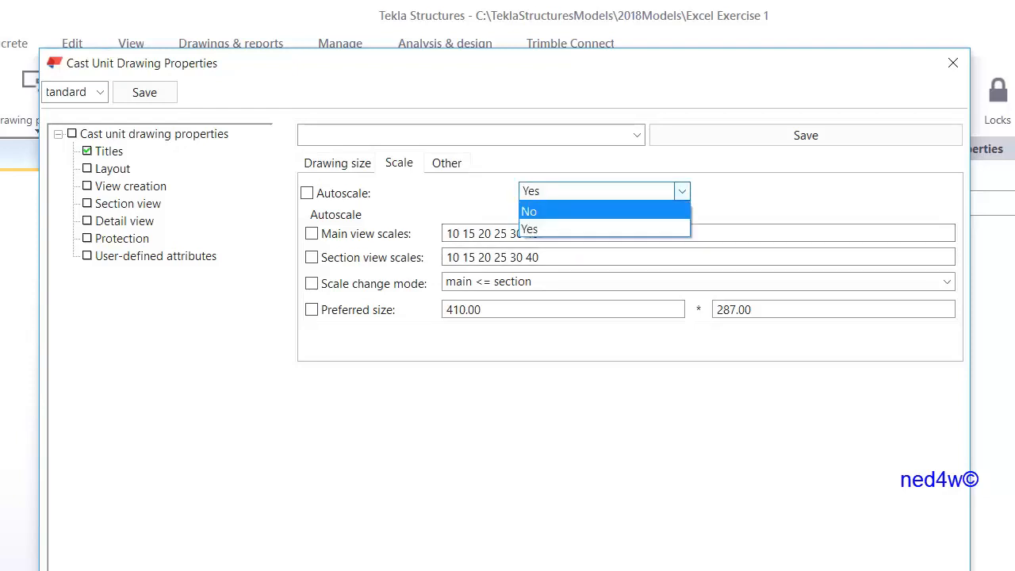
{"action": "left_click", "coordinate": [604, 210]}
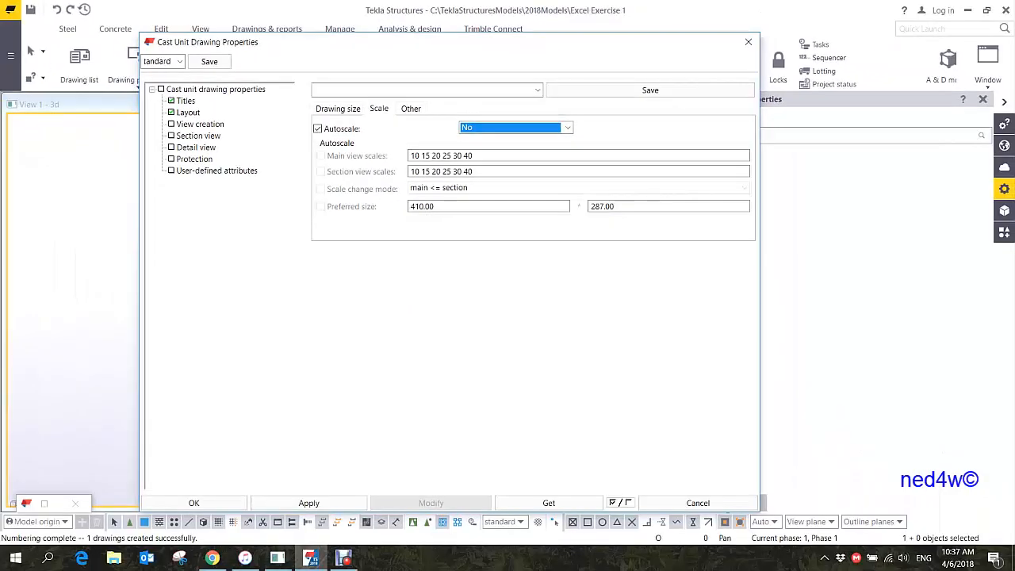
- Keep the Third angle projection and set both section views and end views to align with the main view
{"action": "left_click", "coordinate": [411, 108]}
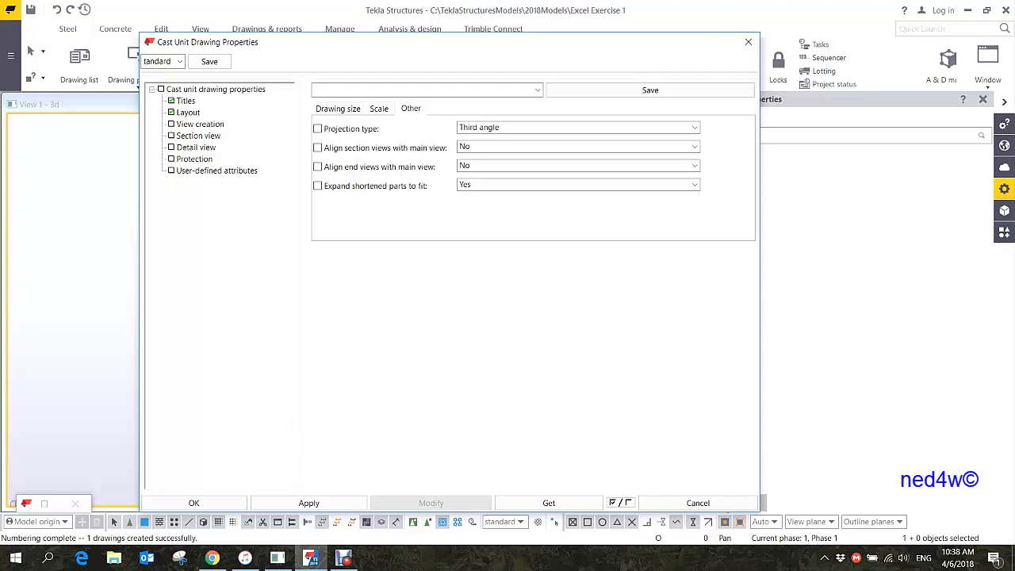
{"action": "left_click", "coordinate": [578, 128]}
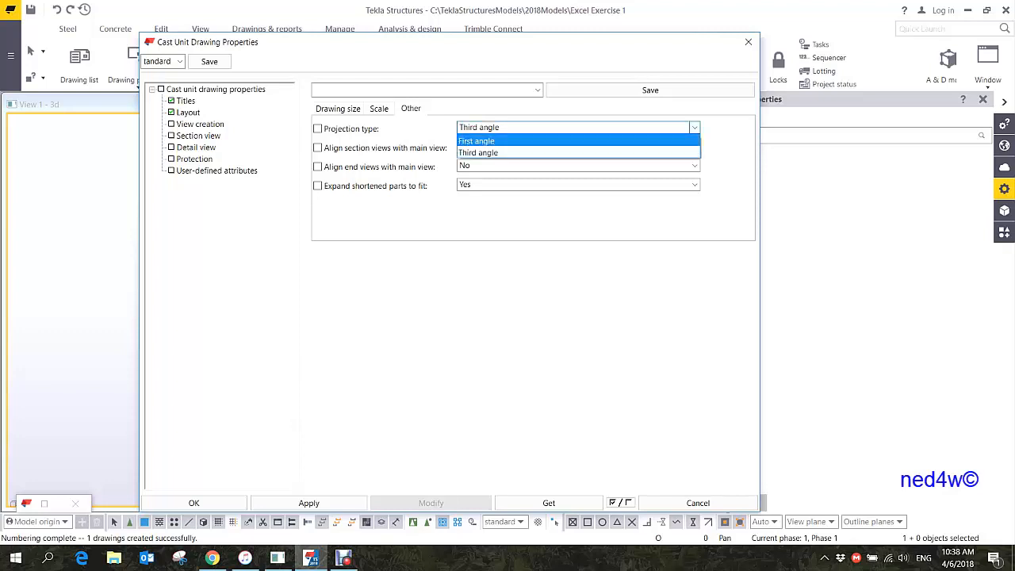
{"action": "key", "text": "Return"}
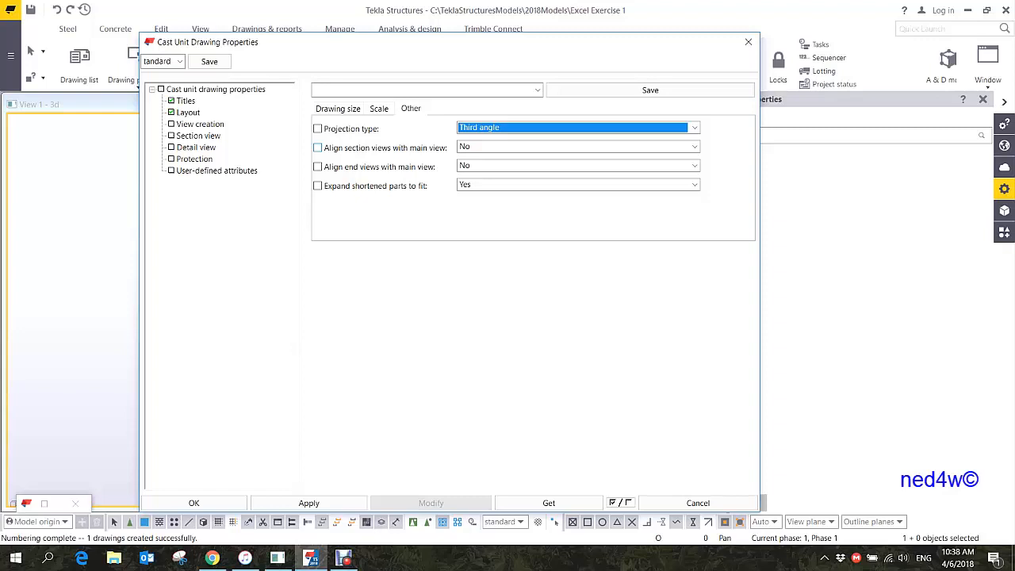
{"action": "left_click", "coordinate": [578, 147]}
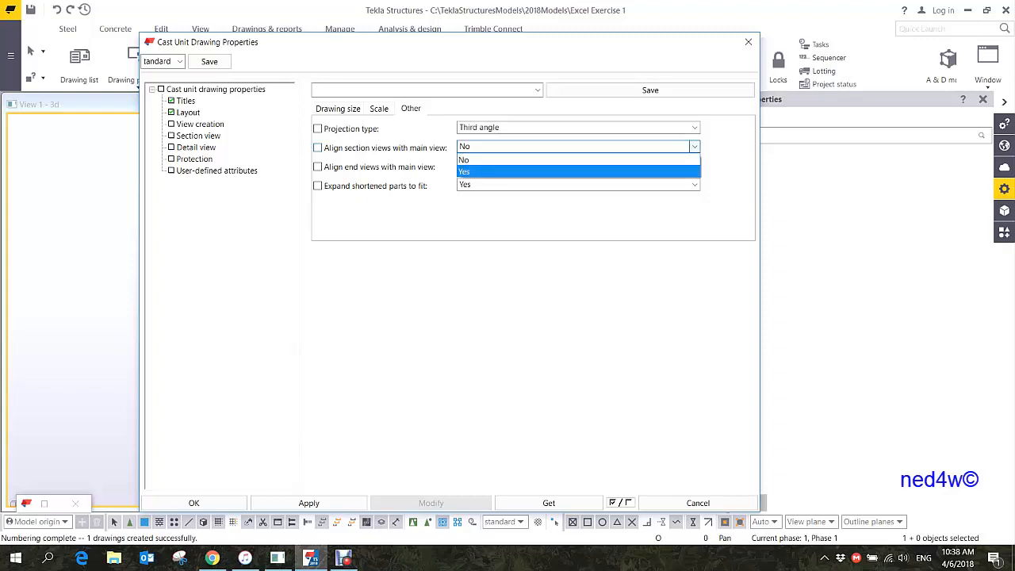
{"action": "left_click", "coordinate": [571, 171]}
{"action": "left_click", "coordinate": [578, 165]}
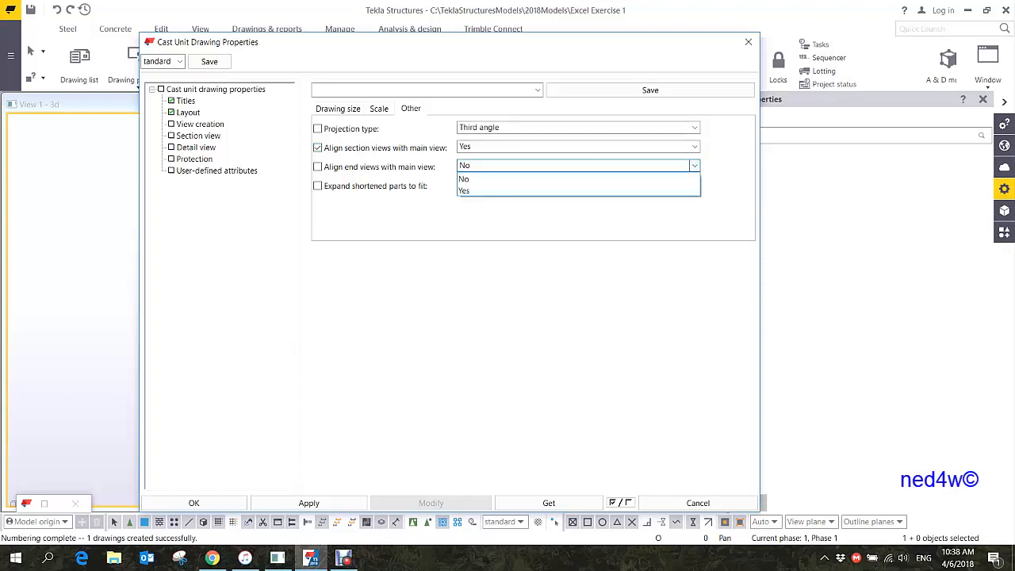
{"action": "left_click", "coordinate": [578, 191]}
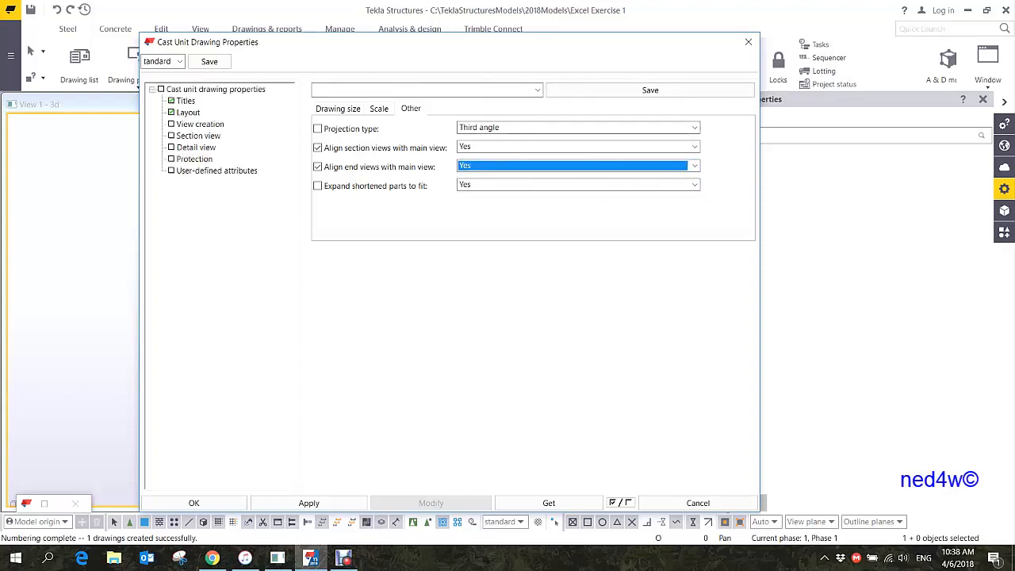
- Save the layout settings as EXCEL_A2 and return to the drawing's title settings
{"action": "left_click", "coordinate": [423, 89]}
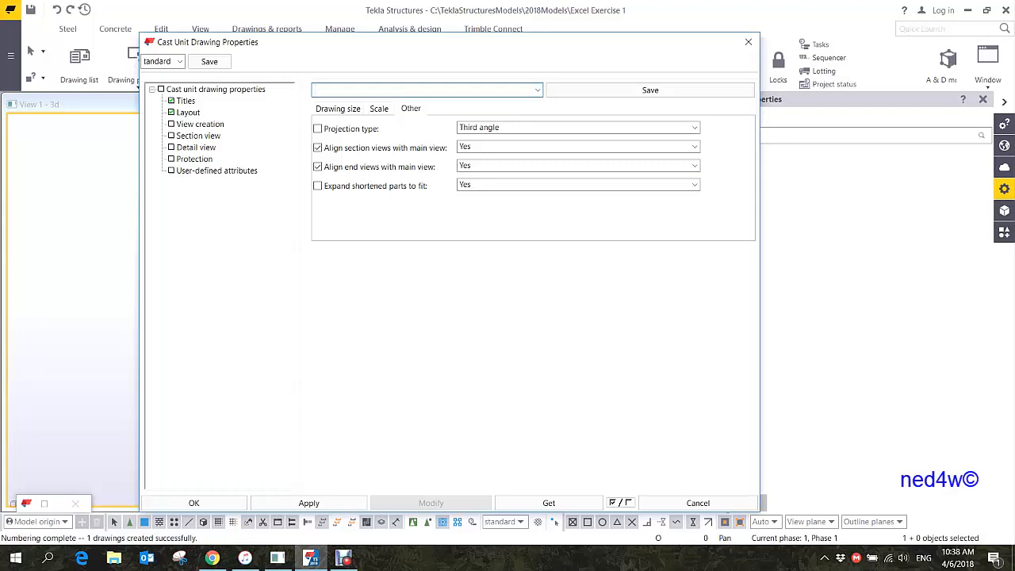
{"action": "type", "text": "EXCEL_A2"}
{"action": "key", "text": "Tab"}
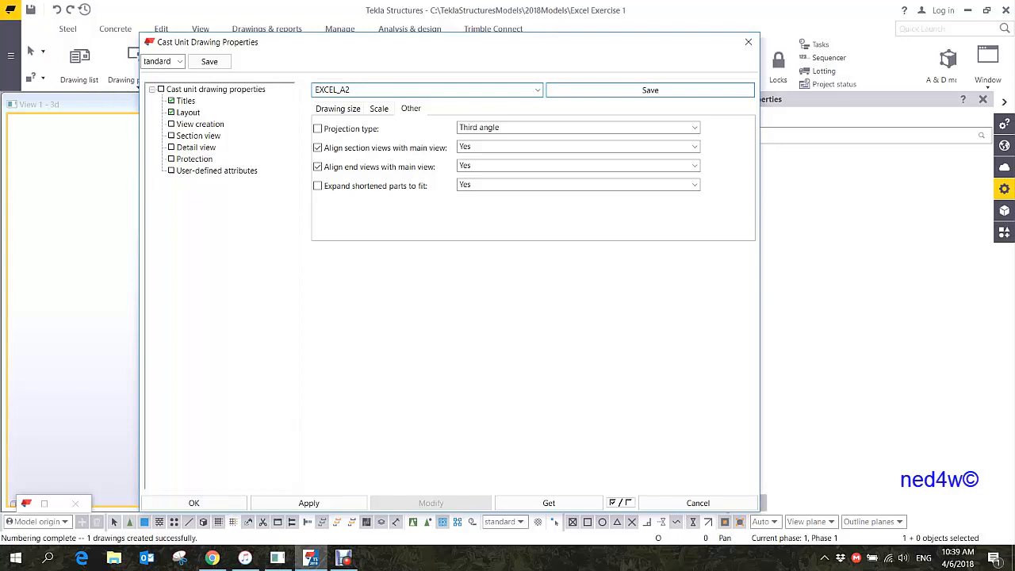
{"action": "key", "text": "Down"}
{"action": "left_click", "coordinate": [186, 101]}
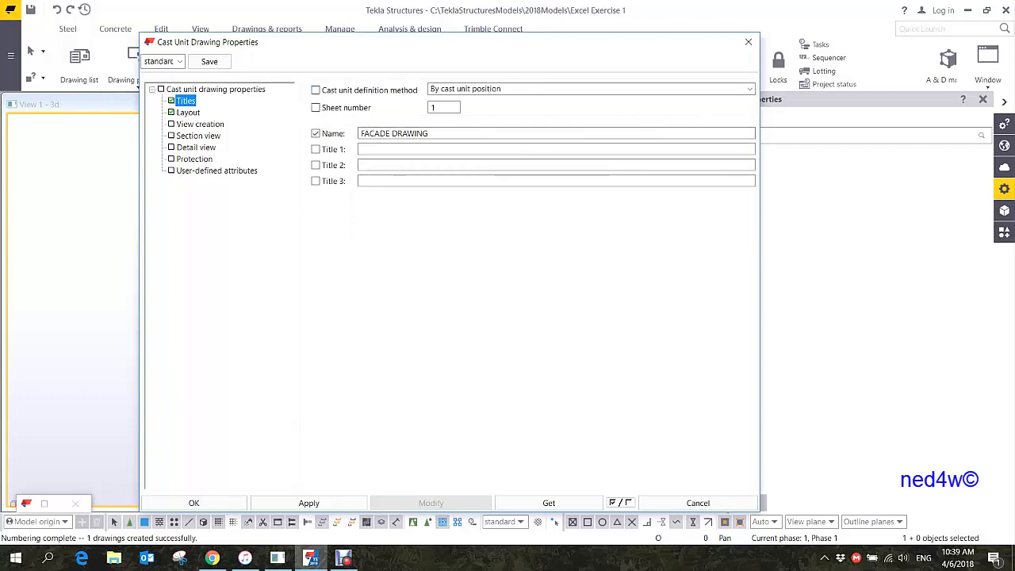
- Delete the Bottom view and Back view rows from the view creation list
{"action": "left_click", "coordinate": [199, 124]}
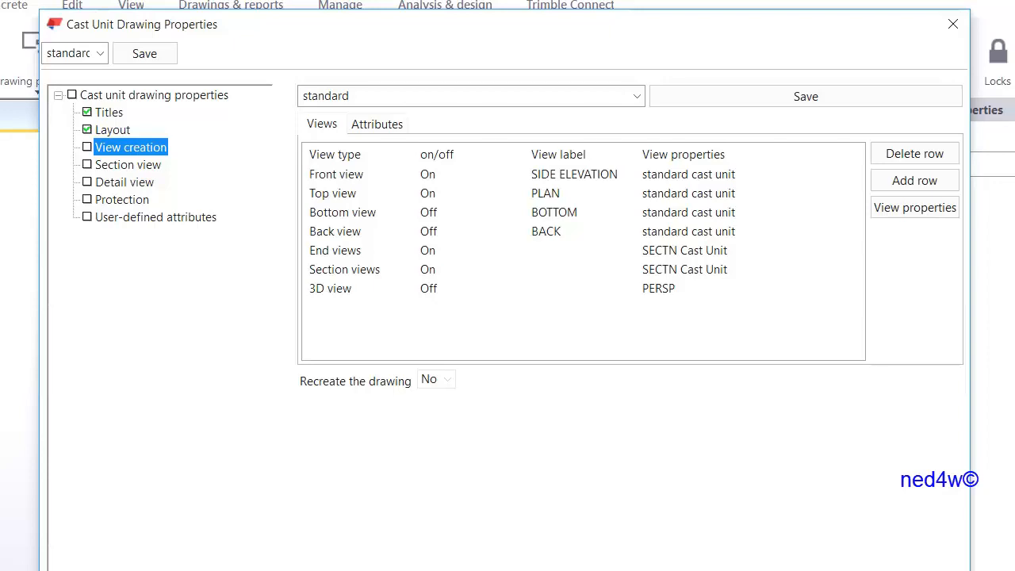
{"action": "left_click", "coordinate": [688, 212]}
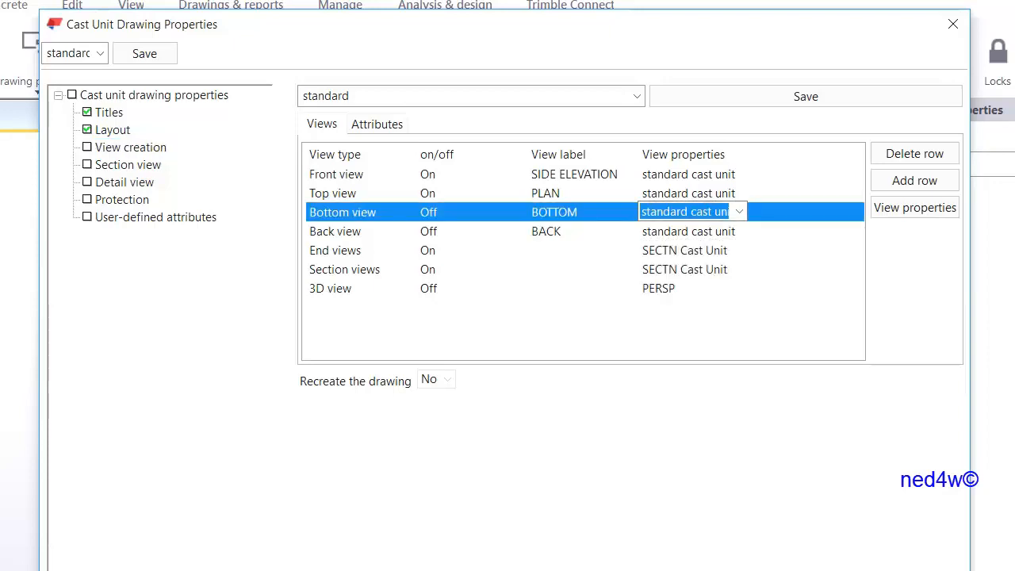
{"action": "key", "text": "Return"}
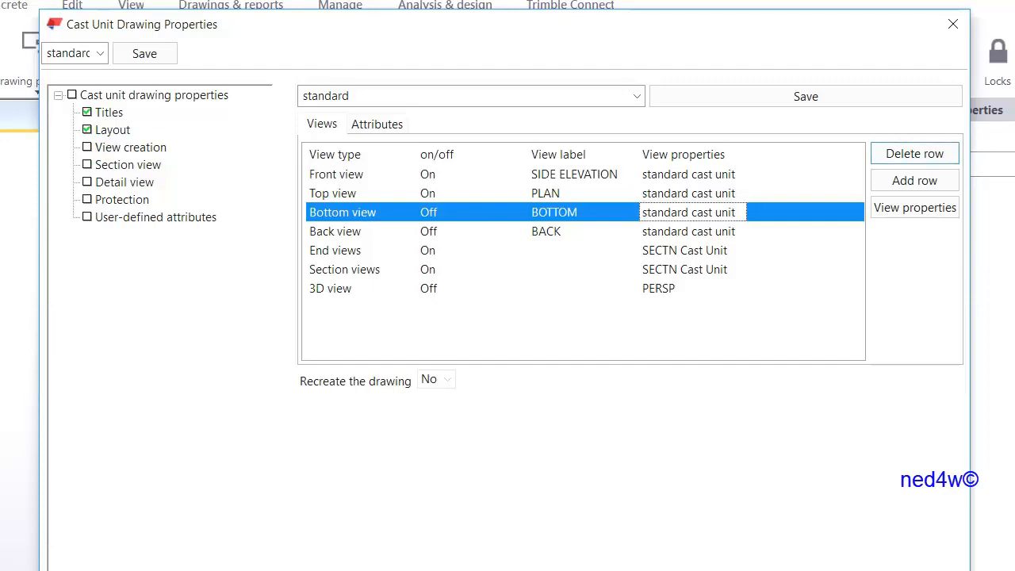
{"action": "left_click", "coordinate": [913, 153]}
{"action": "left_click", "coordinate": [360, 212]}
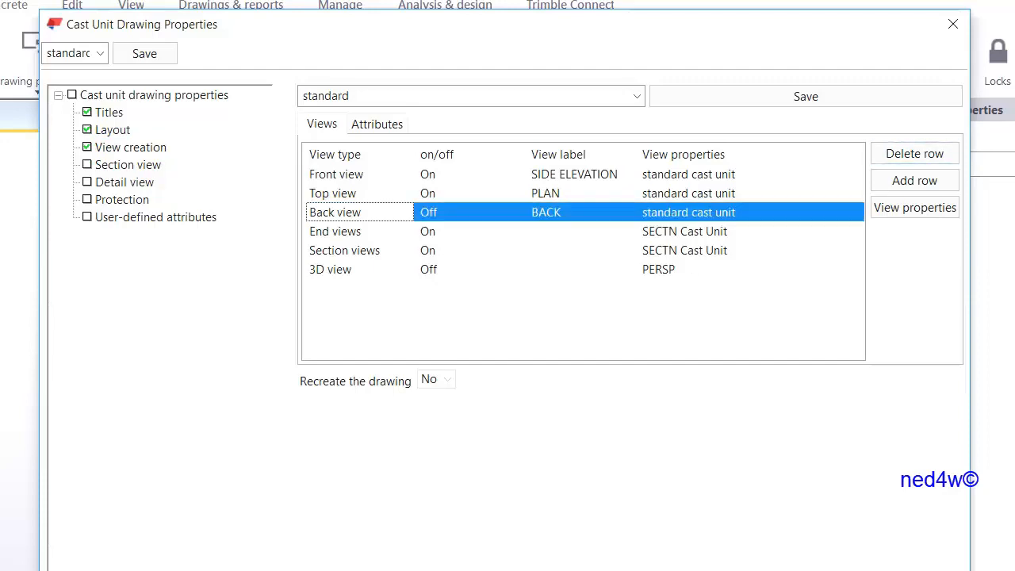
{"action": "left_click", "coordinate": [914, 153]}
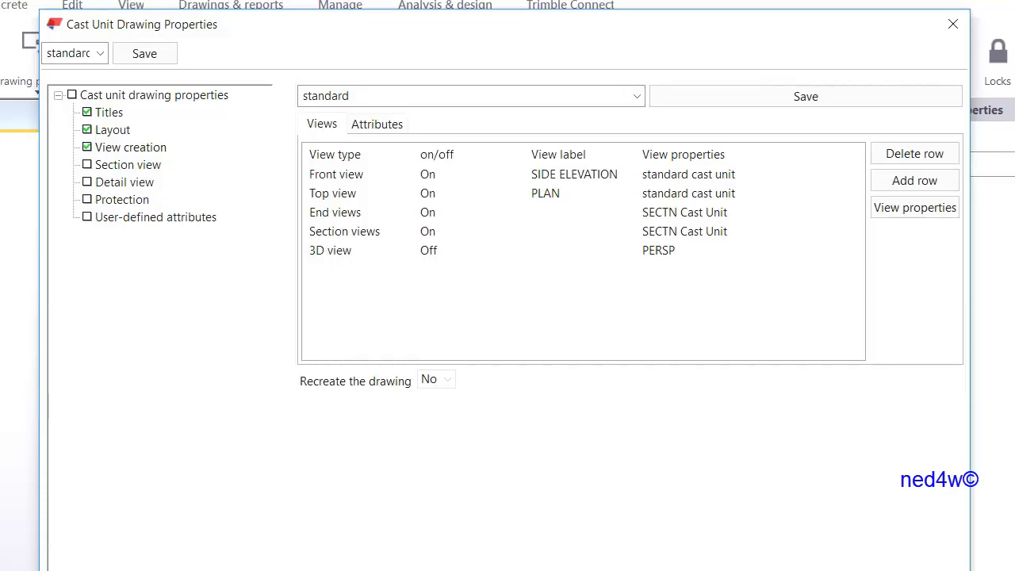
- Switch the 3D view to On in the view creation list
{"action": "left_click", "coordinate": [461, 250]}
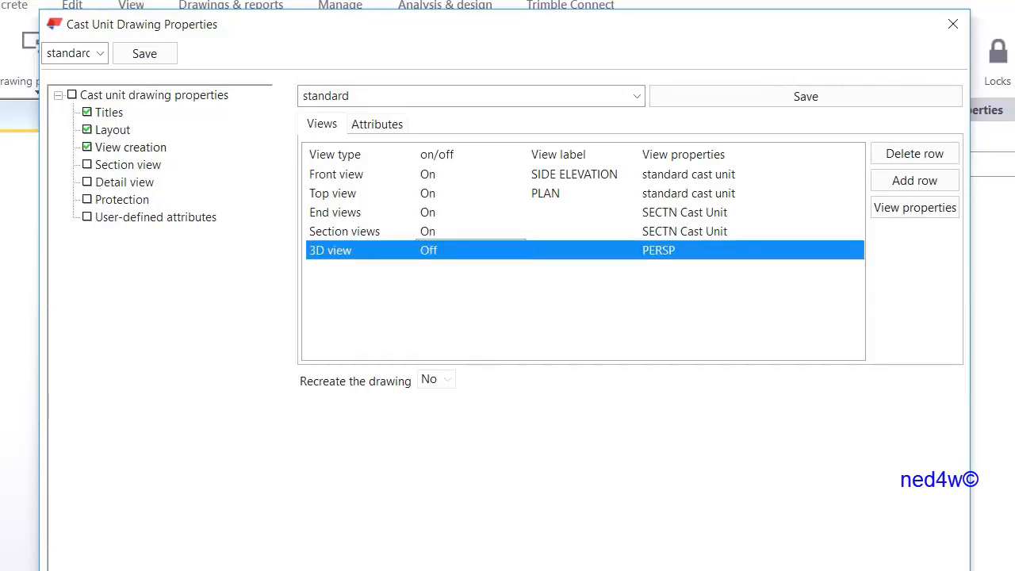
{"action": "left_click", "coordinate": [517, 249]}
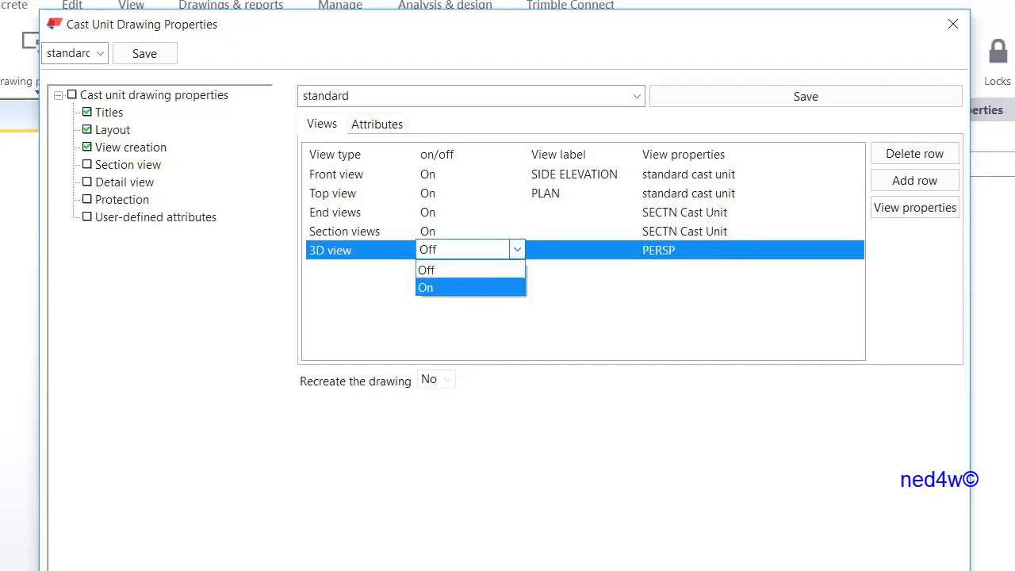
{"action": "left_click", "coordinate": [426, 287]}
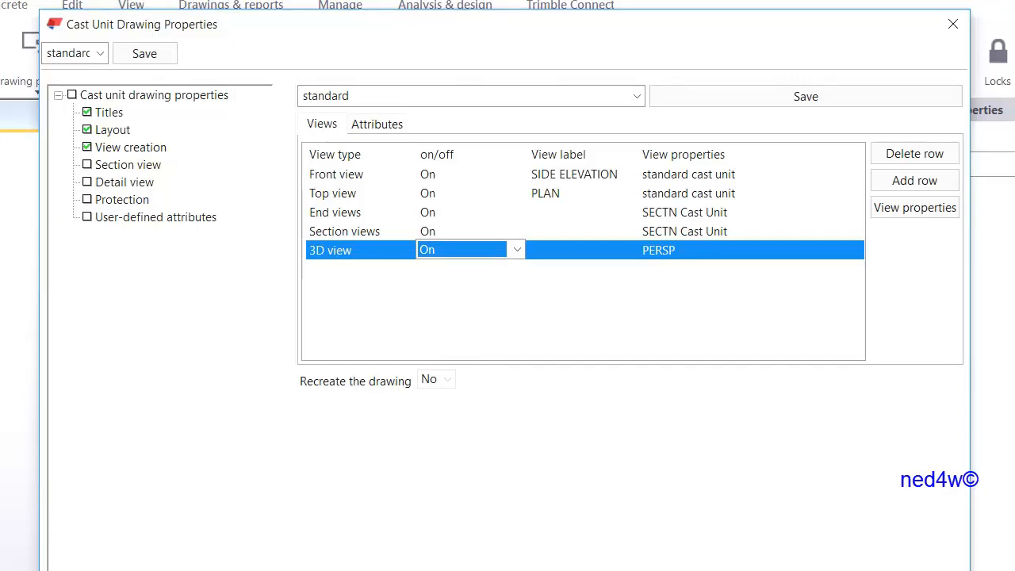
{"action": "key", "text": "Return"}
- Name the view creation settings EXCEL_WALL_VIEWS and save them
{"action": "left_click", "coordinate": [470, 95]}
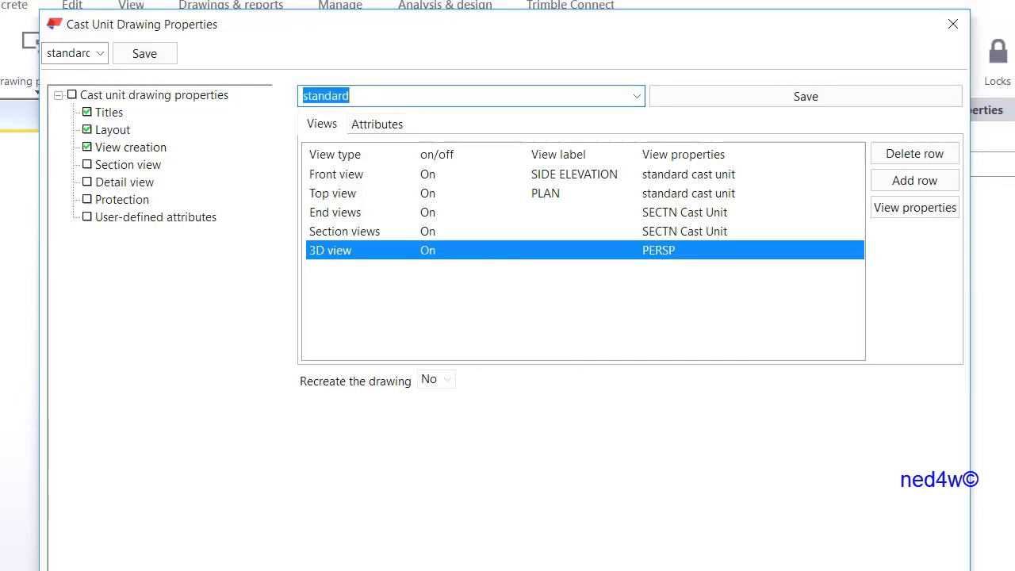
{"action": "type", "text": "EXCEL"}
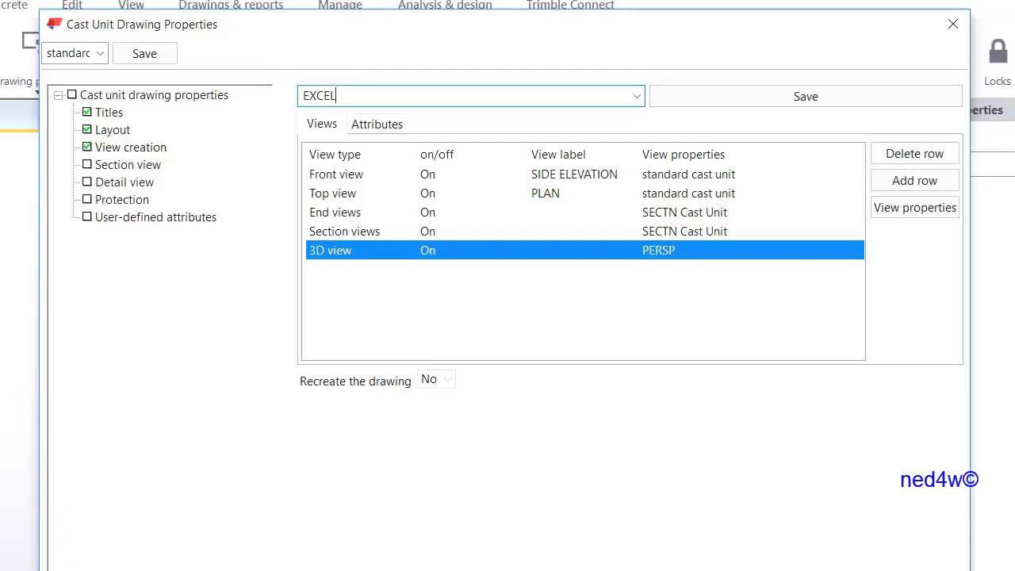
{"action": "type", "text": "_WALL_VIEWA"}
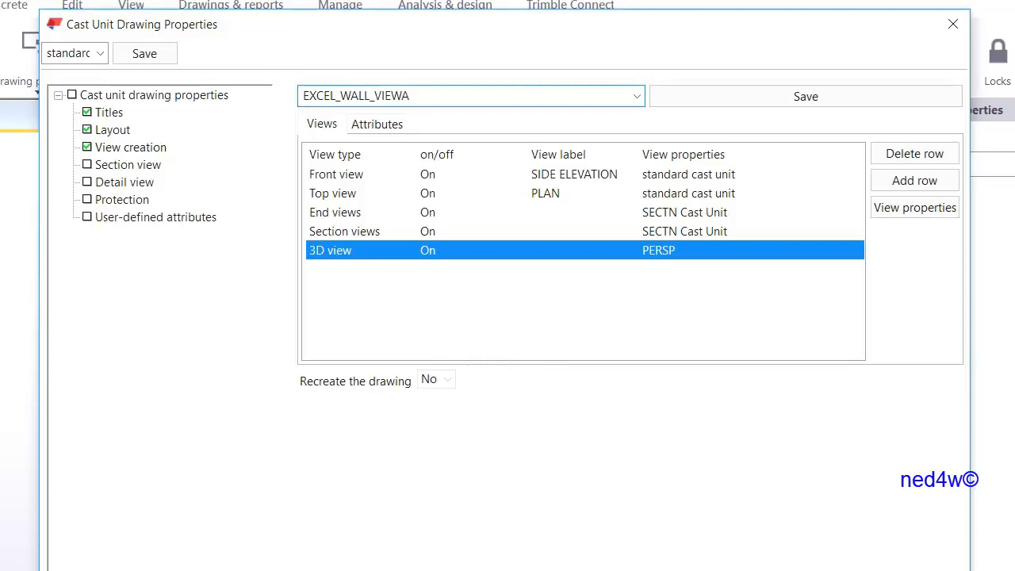
{"action": "key", "text": "BackSpace"}
{"action": "type", "text": "S"}
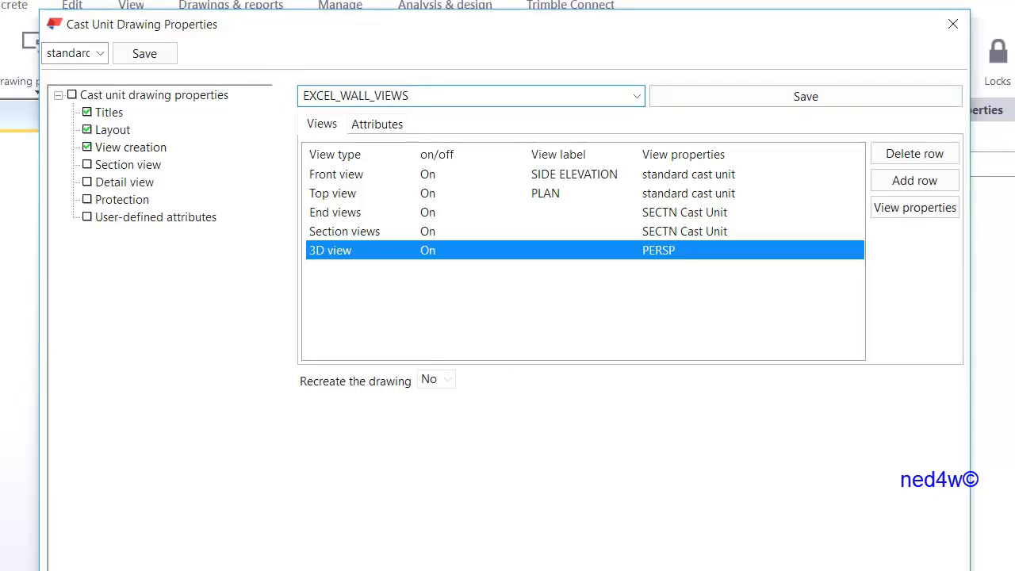
{"action": "key", "text": "Tab"}
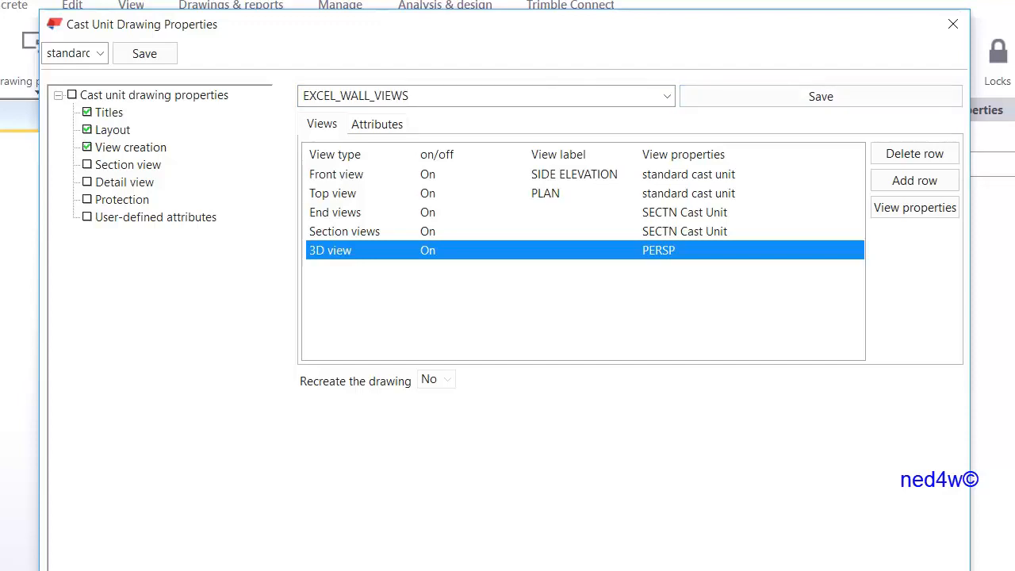
- Save the complete cast unit drawing properties under the name EXCEL_WALL_DRAWING
{"action": "left_click", "coordinate": [68, 53]}
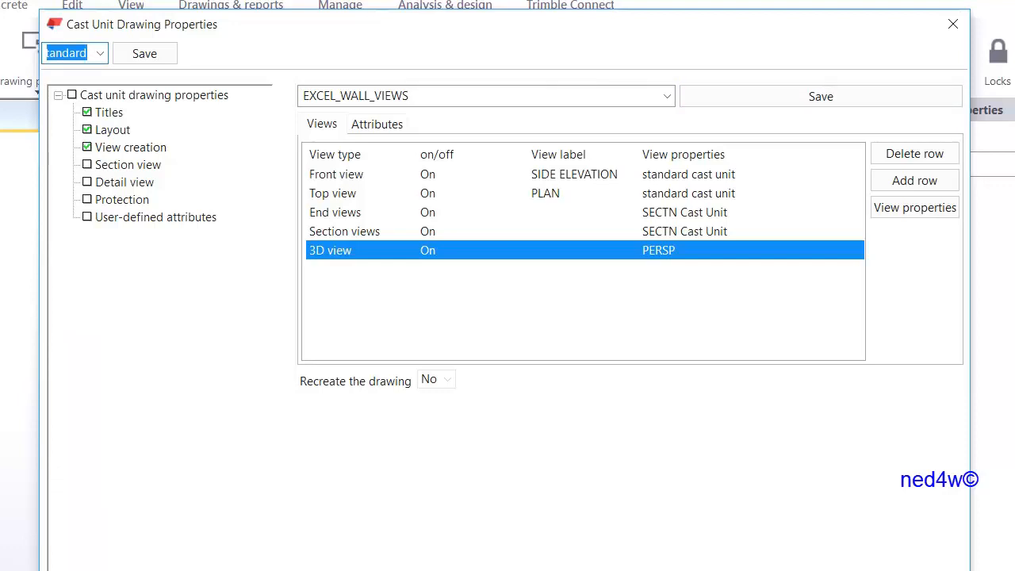
{"action": "type", "text": "EXCEL"}
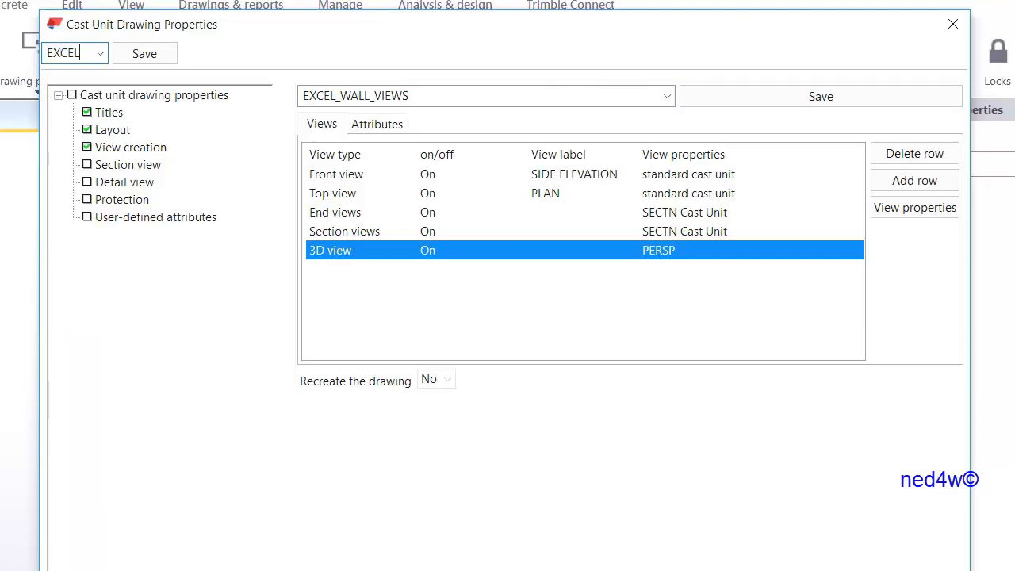
{"action": "type", "text": "_WA"}
{"action": "type", "text": "LL"}
{"action": "type", "text": "_DR"}
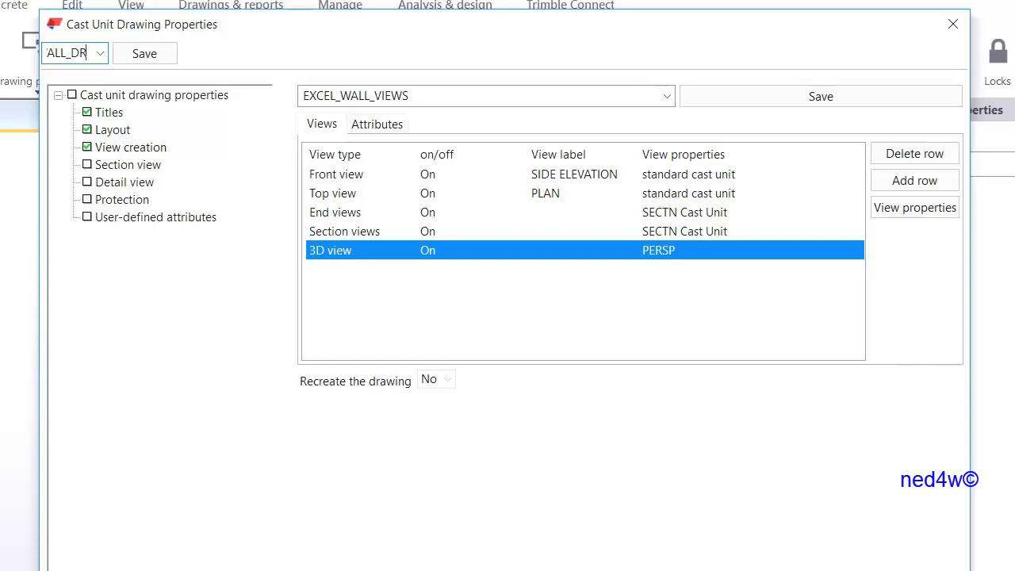
{"action": "type", "text": "AWING"}
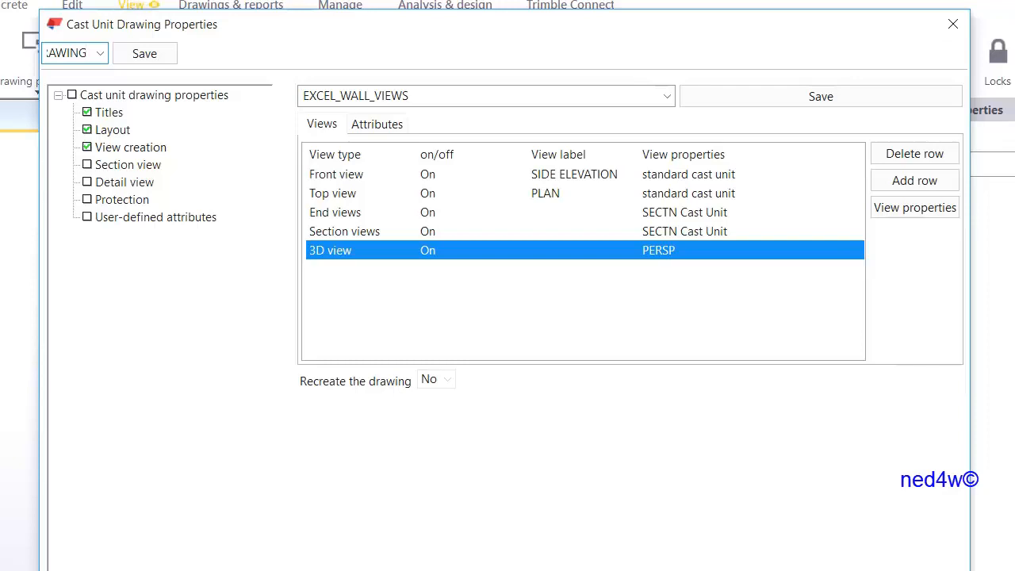
{"action": "key", "text": "Tab"}
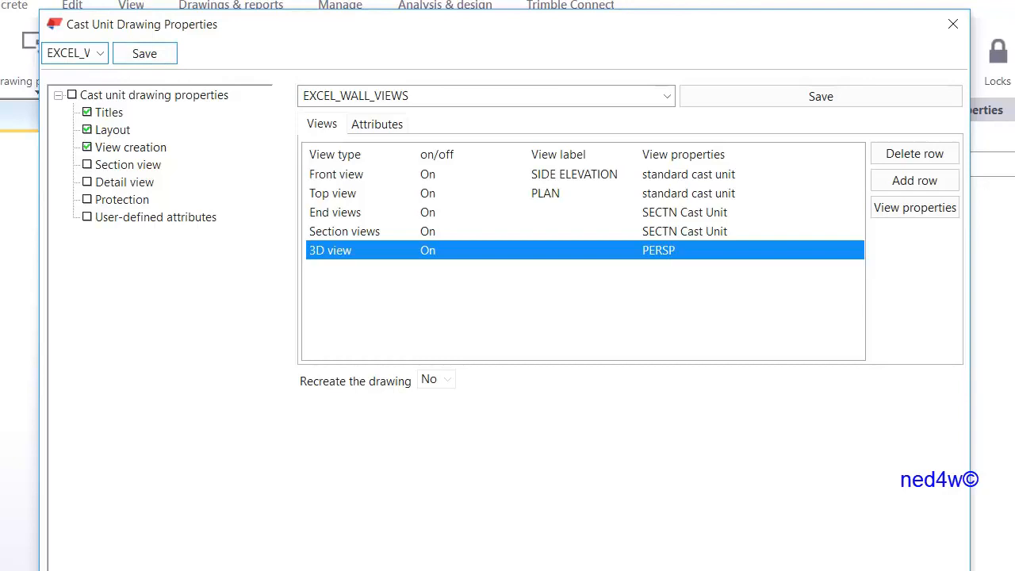
{"action": "key", "text": "Return"}
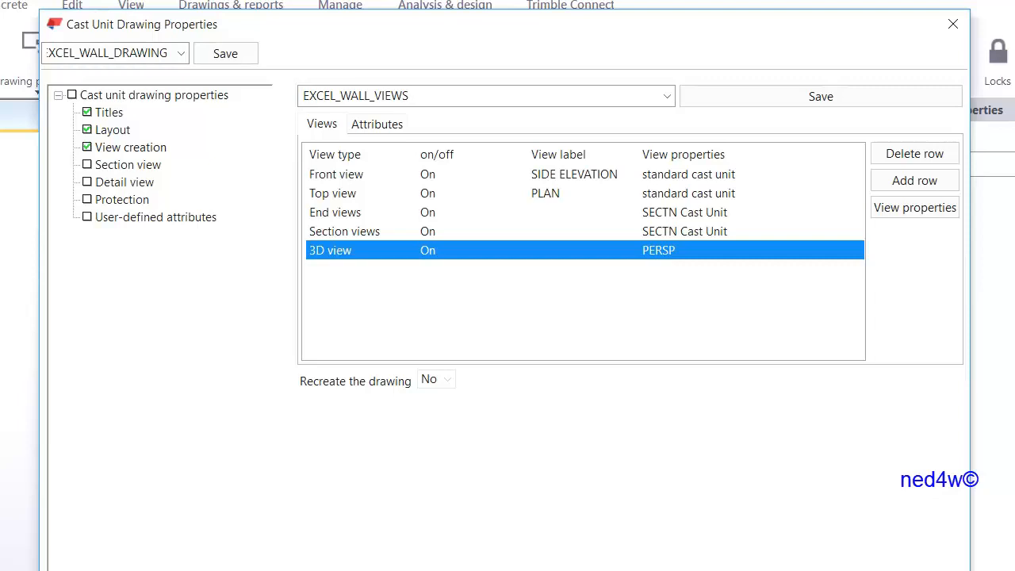
- Review the section view attributes, cutting line and section mark settings, plus the detail view, protection and user-defined attribute settings
{"action": "left_click", "coordinate": [128, 164]}
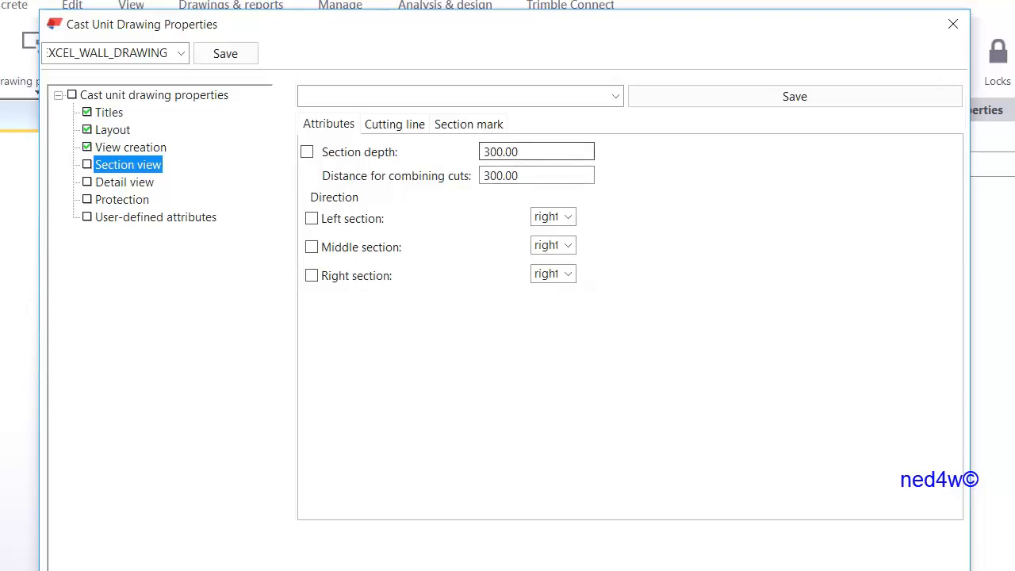
{"action": "left_click", "coordinate": [519, 152]}
{"action": "double_click", "coordinate": [519, 151]}
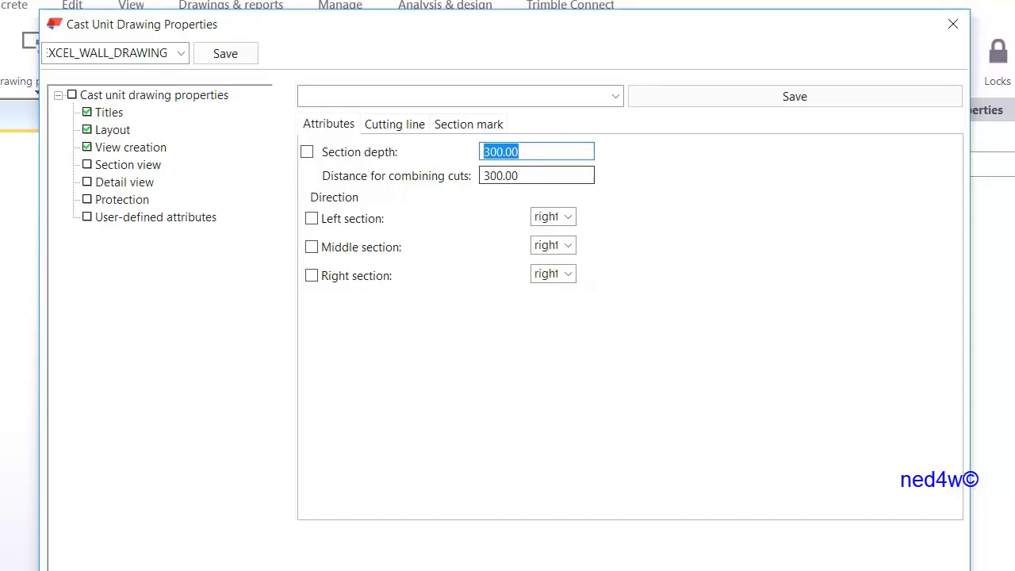
{"action": "left_click", "coordinate": [394, 123]}
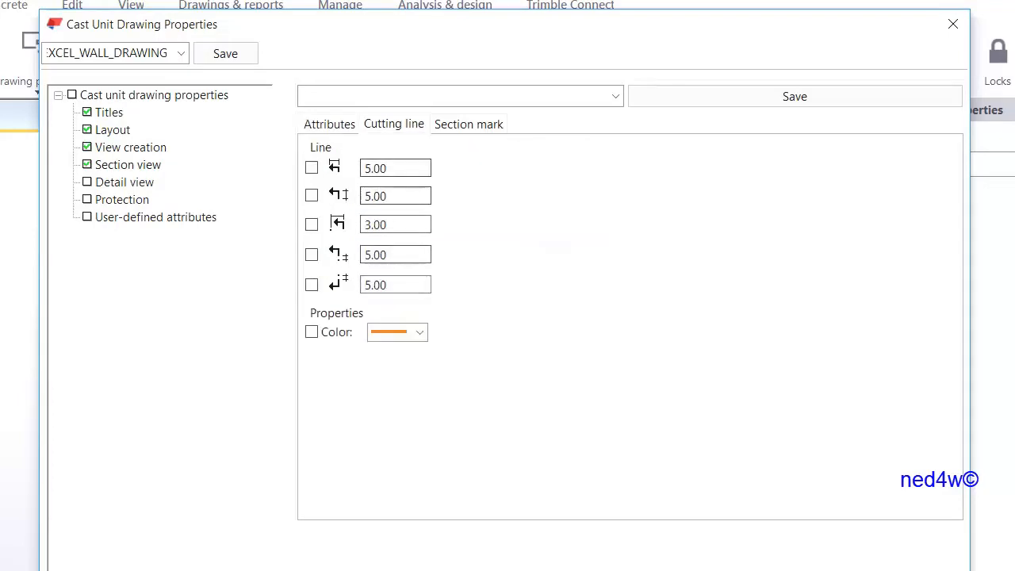
{"action": "left_click", "coordinate": [468, 124]}
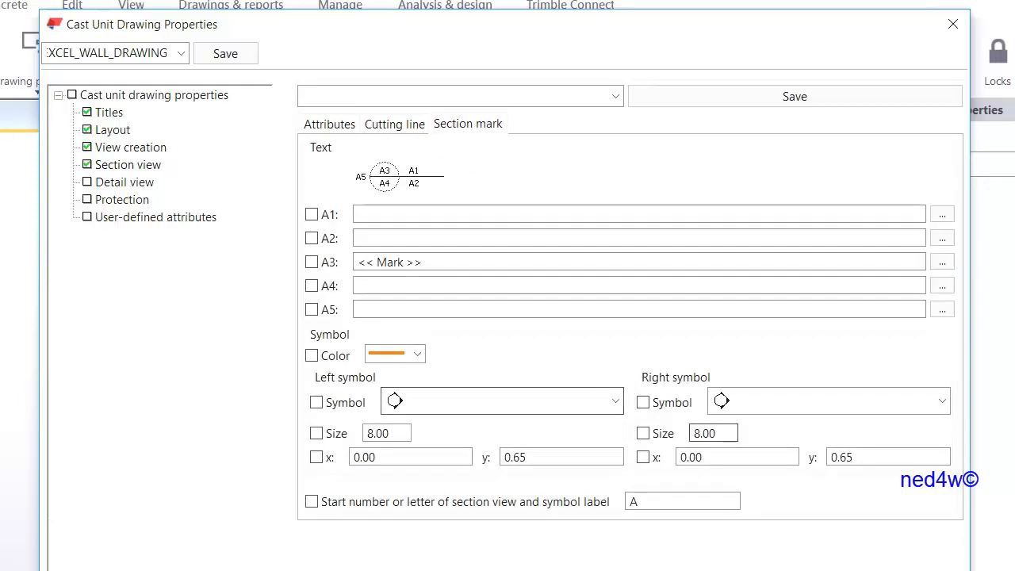
{"action": "left_click", "coordinate": [393, 124]}
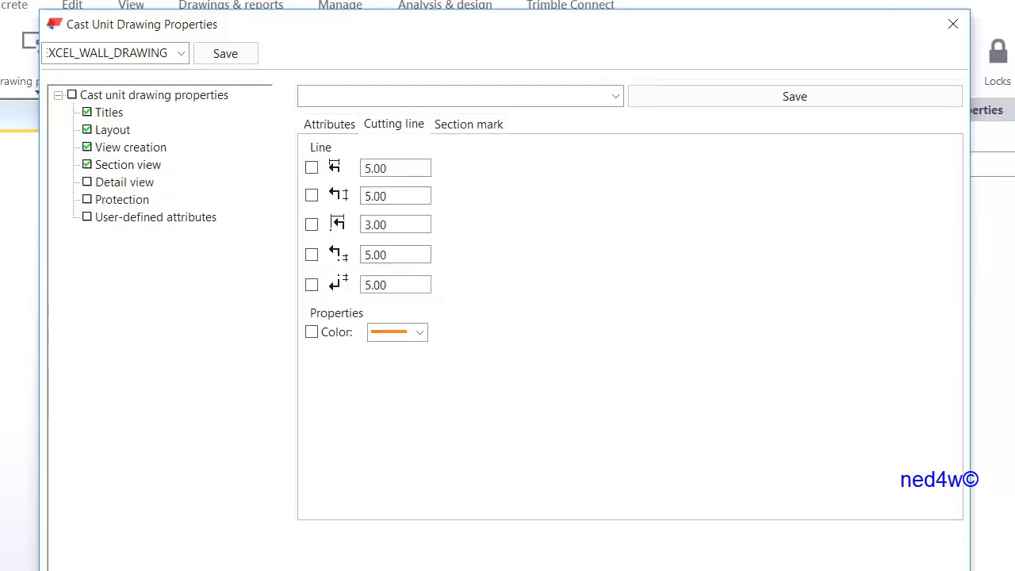
{"action": "left_click", "coordinate": [329, 124]}
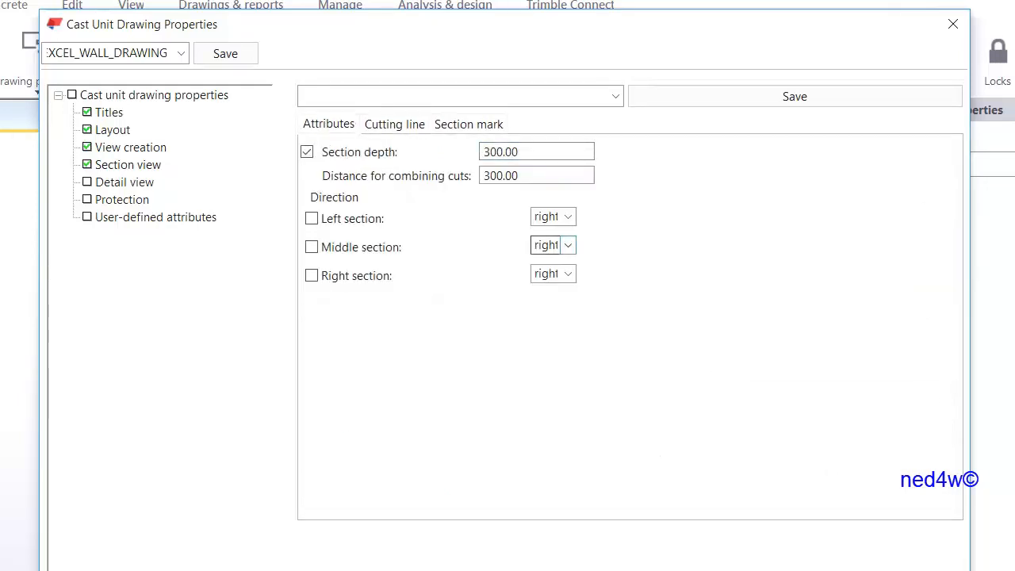
{"action": "left_click", "coordinate": [123, 181]}
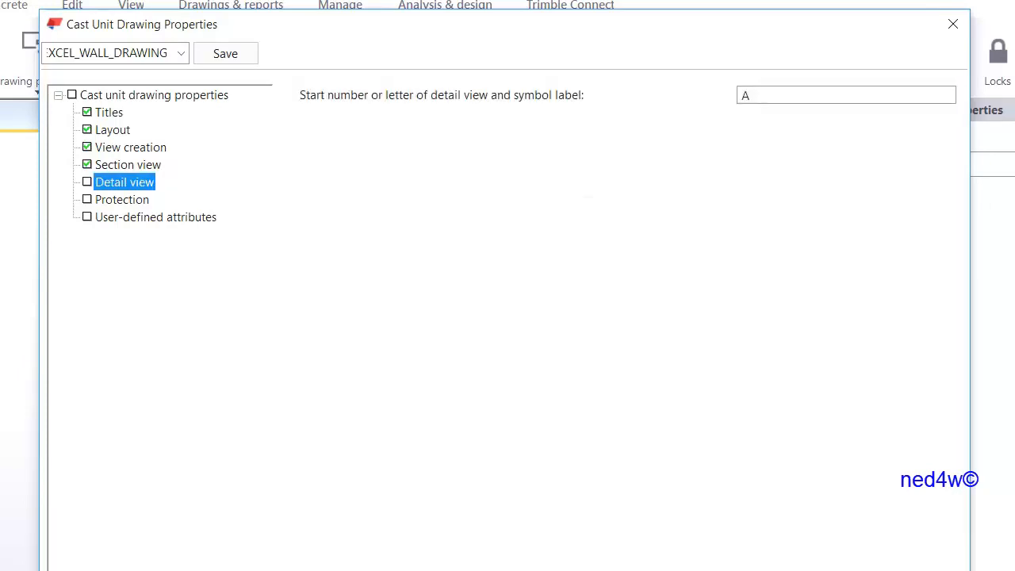
{"action": "left_click", "coordinate": [121, 199]}
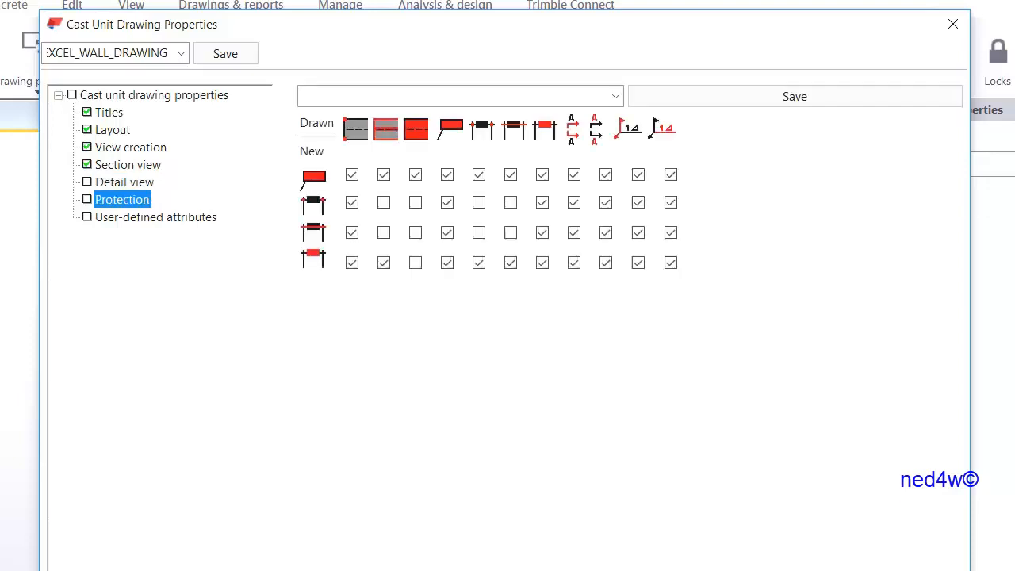
{"action": "left_click", "coordinate": [155, 216]}
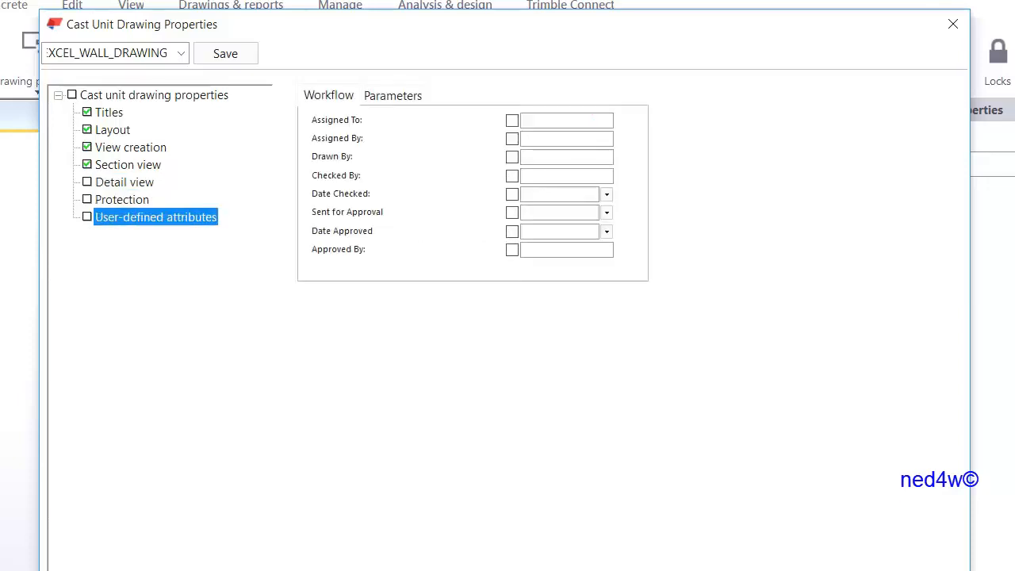
- Save the EXCEL_WALL_DRAWING properties again and return to the 3D model
{"action": "left_click", "coordinate": [225, 53]}
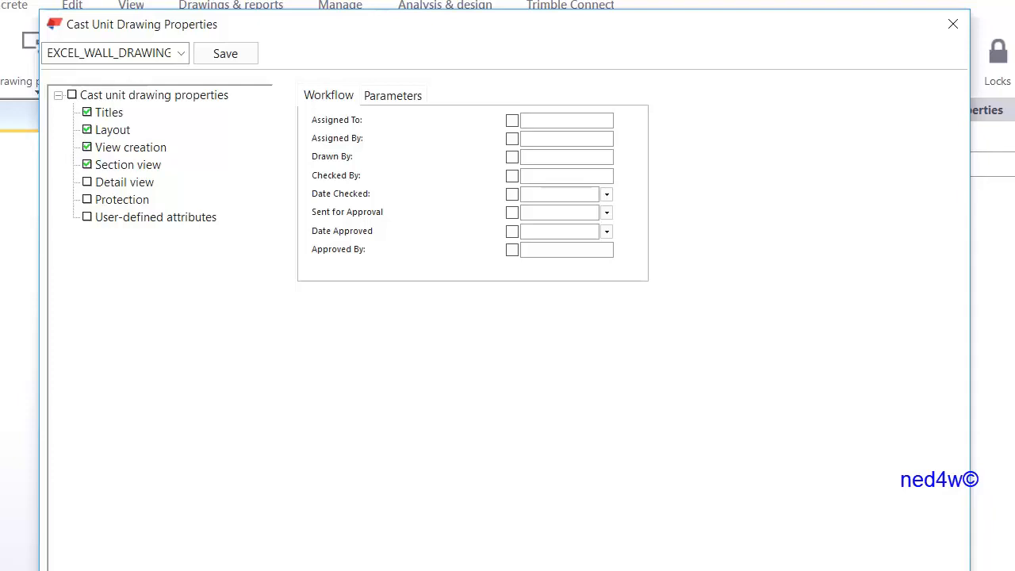
{"action": "left_click", "coordinate": [195, 502]}
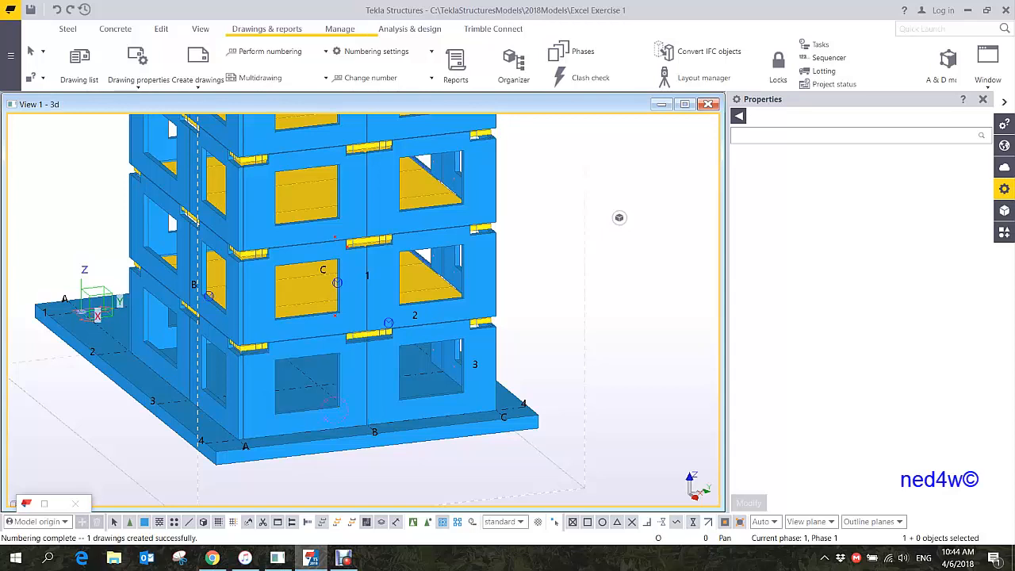
- Create a cast unit drawing of the lowest-storey precast wall between gridlines A and B
{"action": "left_click", "coordinate": [329, 408]}
{"action": "scroll", "coordinate": [330, 409], "scroll_direction": "up", "scroll_amount": 4}
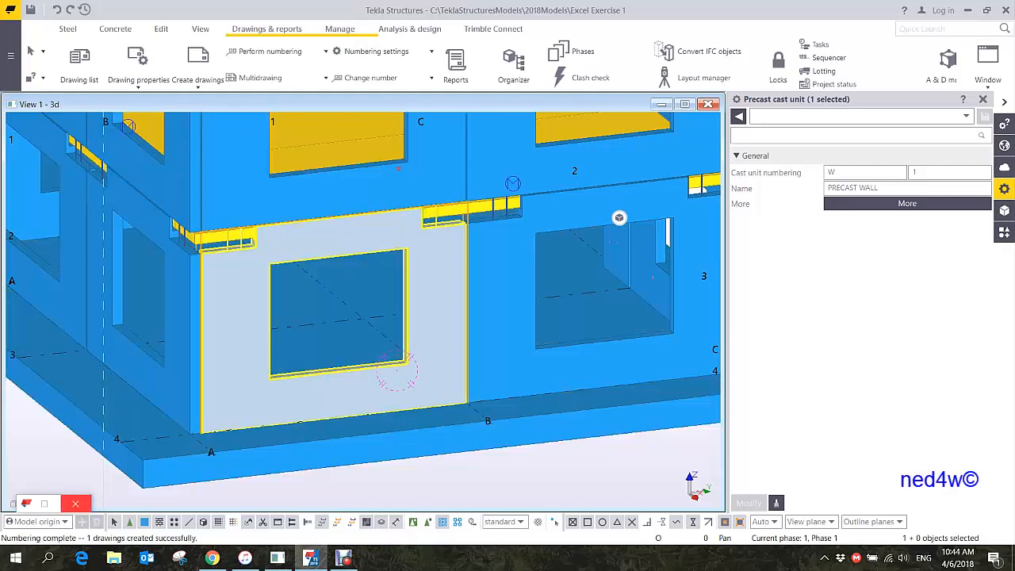
{"action": "right_click", "coordinate": [243, 308]}
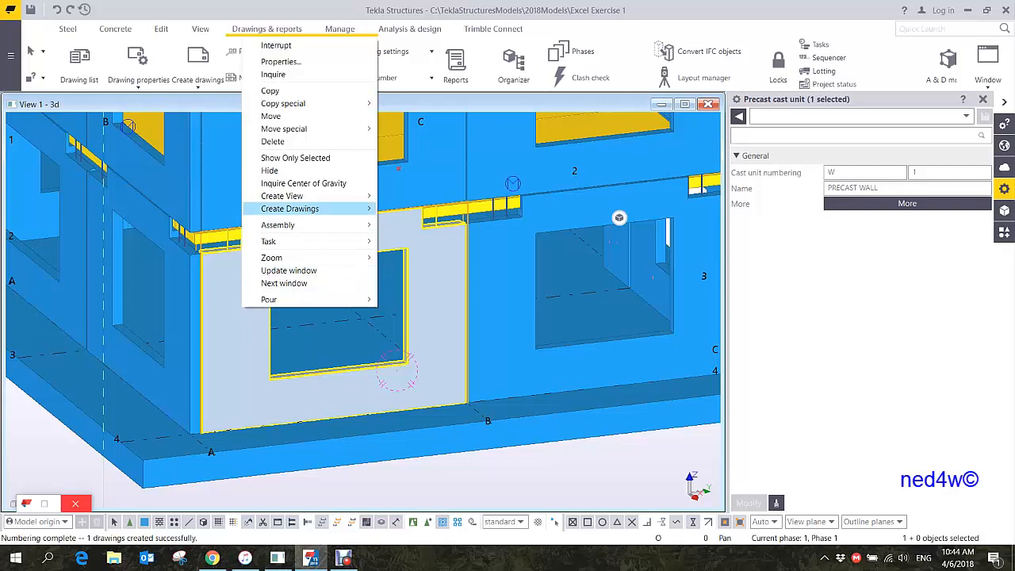
{"action": "mouse_move", "coordinate": [317, 209]}
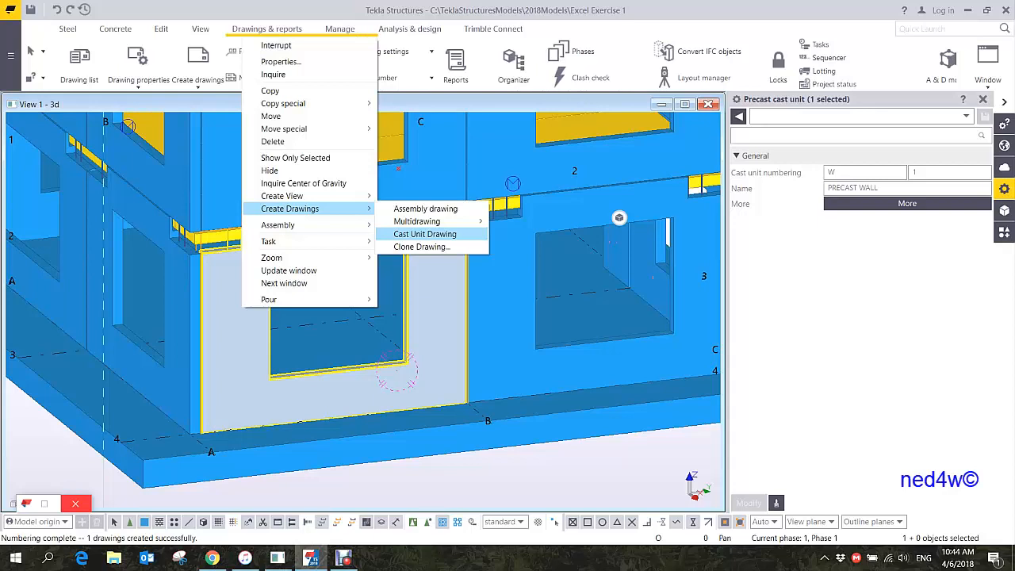
{"action": "left_click", "coordinate": [425, 234]}
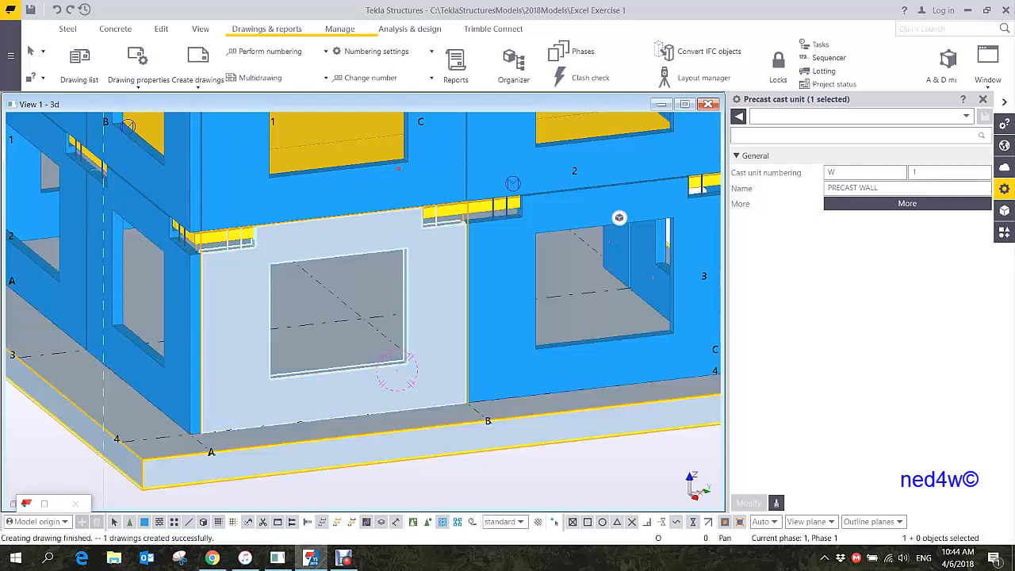
- Open the new facade drawing W.8 - 1 from the drawing list and maximize its window
{"action": "key", "text": "ctrl+l"}
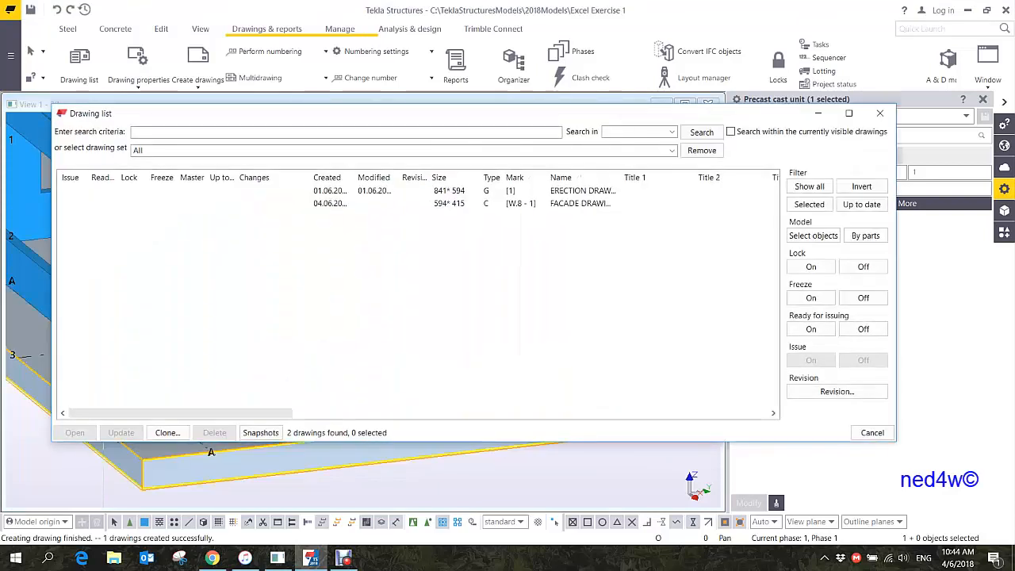
{"action": "left_click", "coordinate": [580, 203]}
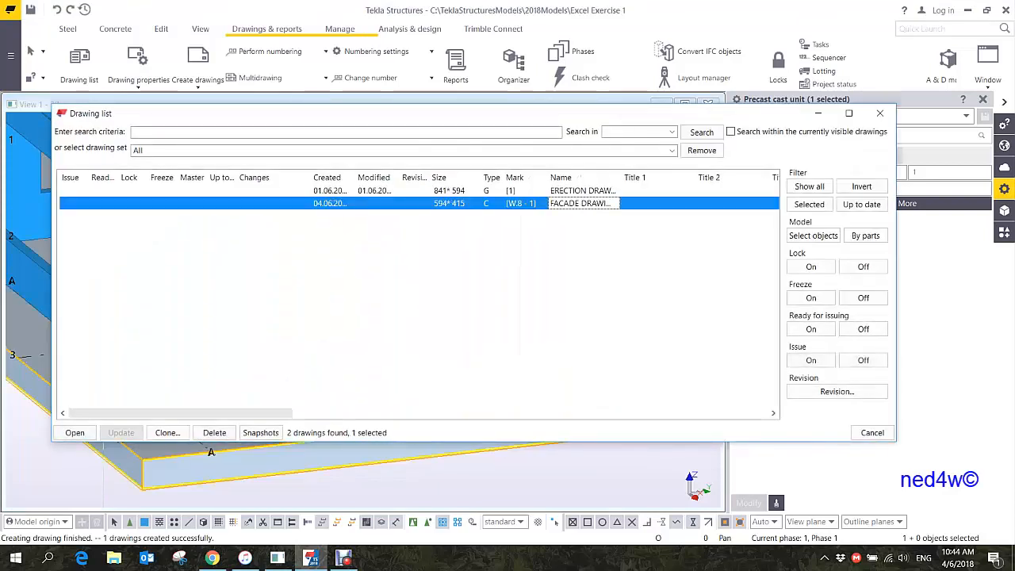
{"action": "left_click_drag", "start_coordinate": [620, 176], "coordinate": [640, 177]}
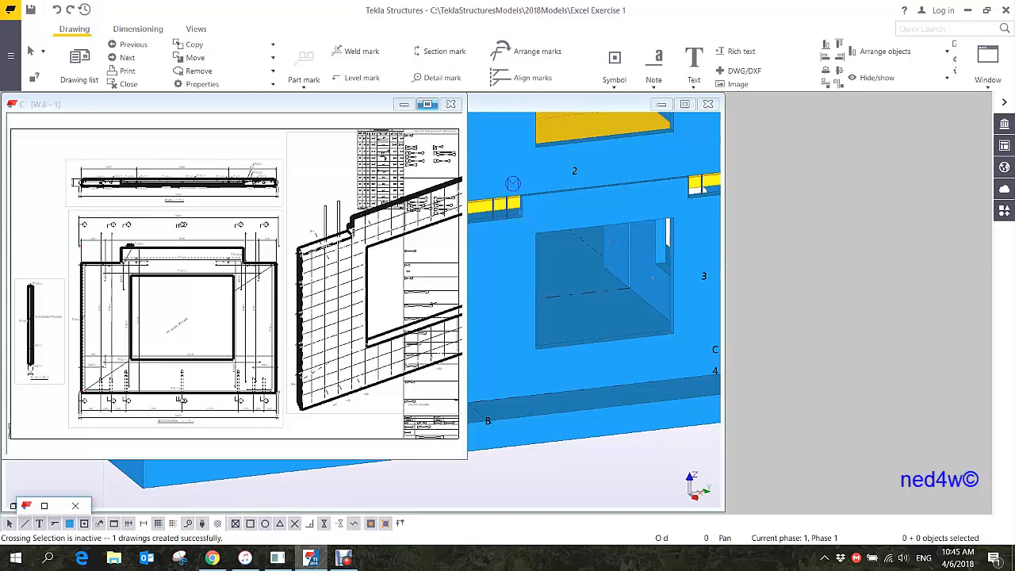
{"action": "left_click", "coordinate": [426, 104]}
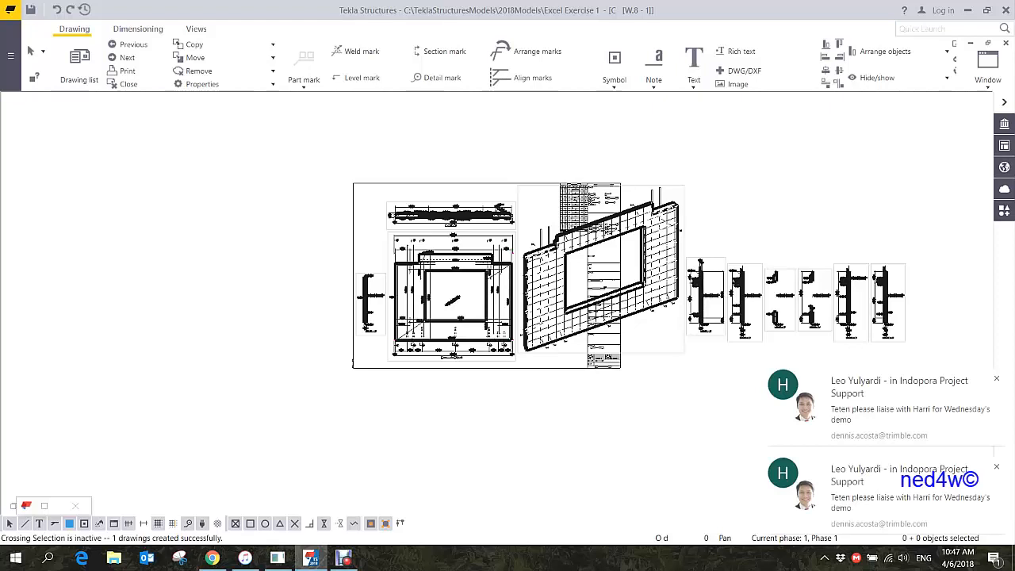
- Move the 3D view of the wall off the sheet into the empty area left of the drawing frame
{"action": "left_click", "coordinate": [619, 218]}
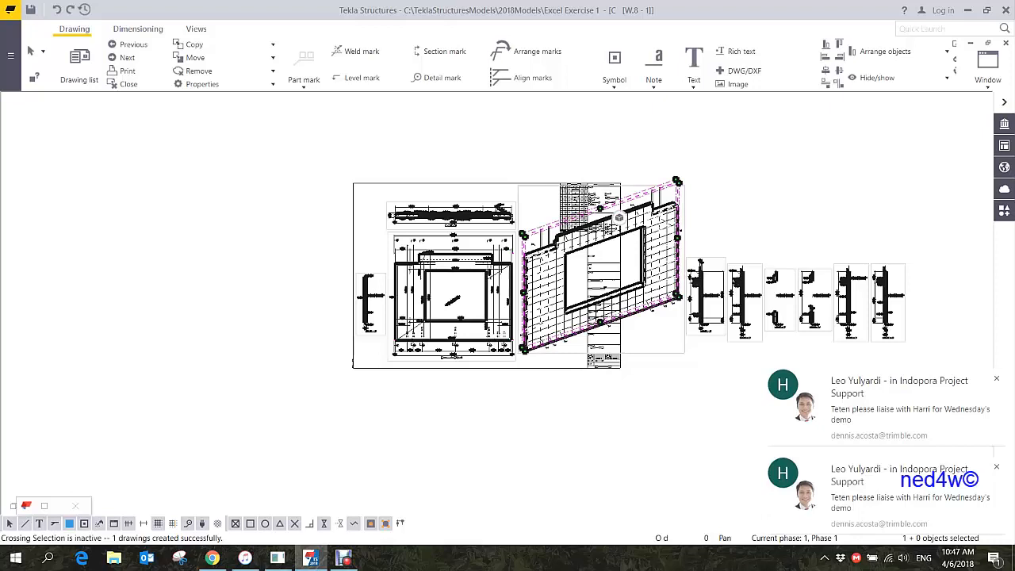
{"action": "key", "text": "Escape"}
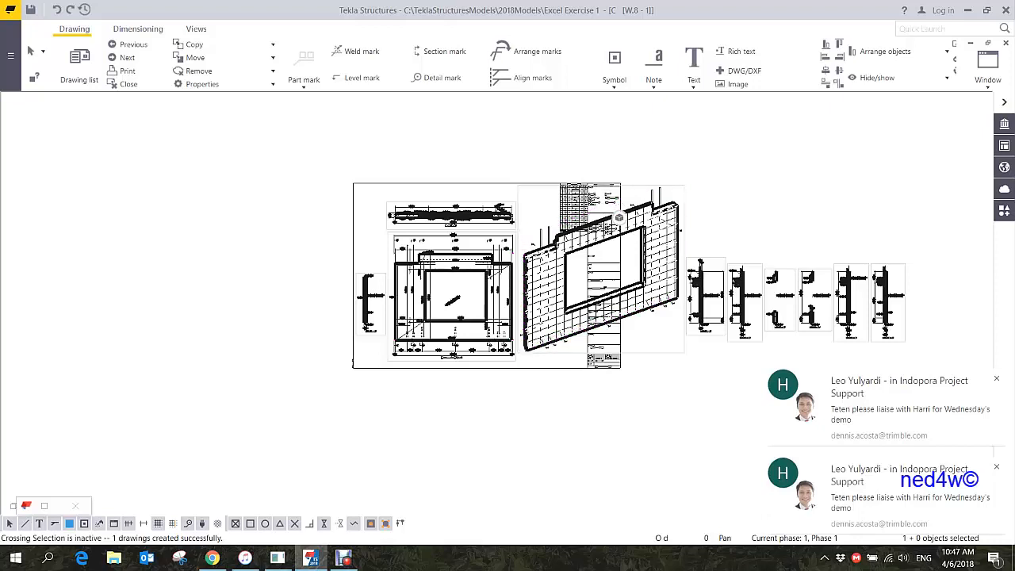
{"action": "left_click_drag", "start_coordinate": [640, 355], "coordinate": [260, 367]}
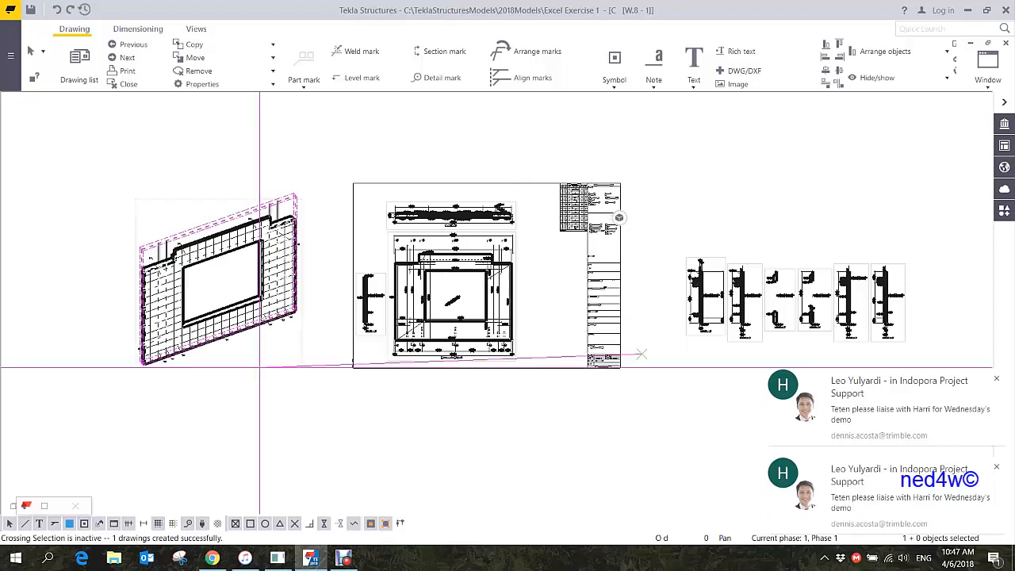
{"action": "key", "text": "Escape"}
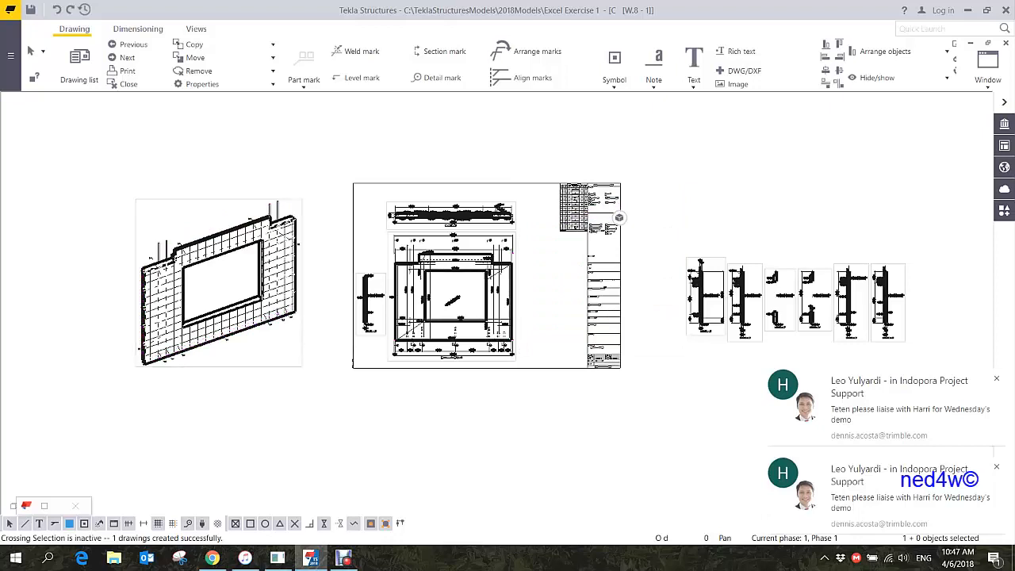
{"action": "scroll", "coordinate": [281, 354], "scroll_direction": "up", "scroll_amount": 1}
{"action": "middle_click_drag", "start_coordinate": [282, 353], "coordinate": [619, 446]}
{"action": "mouse_move", "coordinate": [619, 217]}
{"action": "middle_mouse_down"}
{"action": "mouse_move", "coordinate": [659, 211]}
{"action": "mouse_move", "coordinate": [508, 158]}
{"action": "middle_mouse_up"}
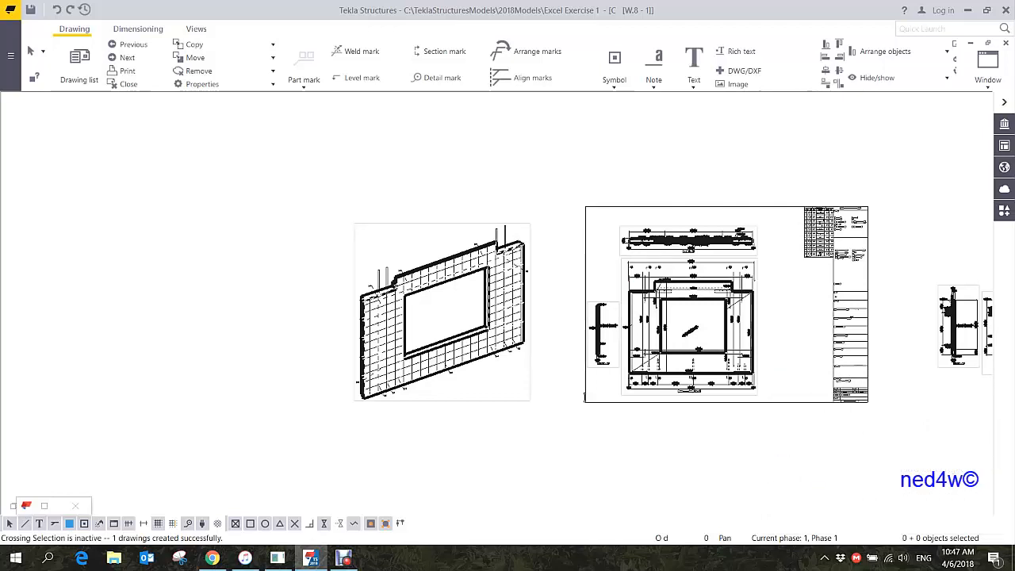
- Open the 3D view's properties and check the EXCEL_WALL_VIEWS view creation settings in the cast unit drawing properties
{"action": "scroll", "coordinate": [614, 366], "scroll_direction": "up", "scroll_amount": 10}
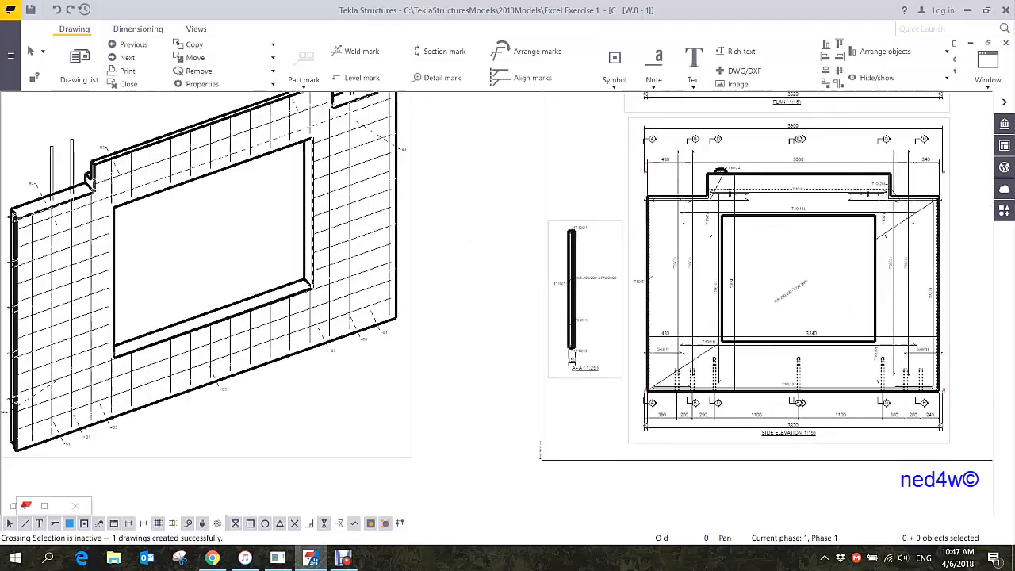
{"action": "scroll", "coordinate": [583, 365], "scroll_direction": "down", "scroll_amount": 10}
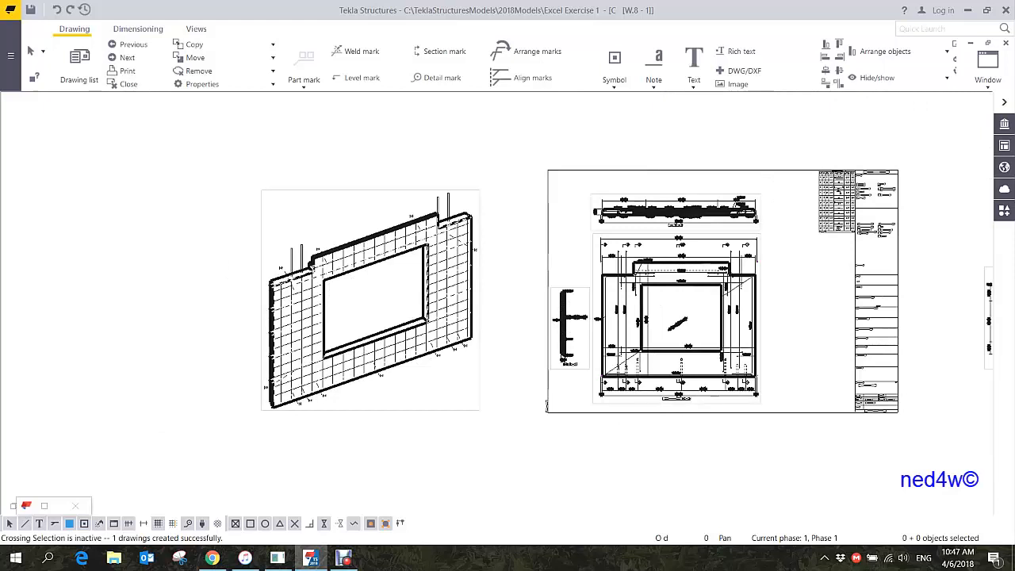
{"action": "left_click", "coordinate": [479, 366]}
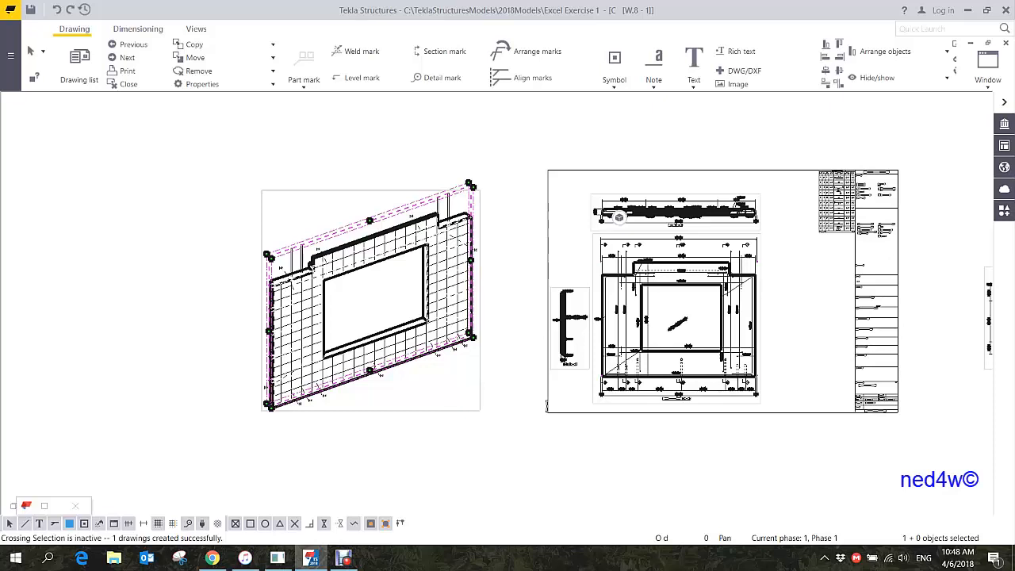
{"action": "key", "text": "alt+Return"}
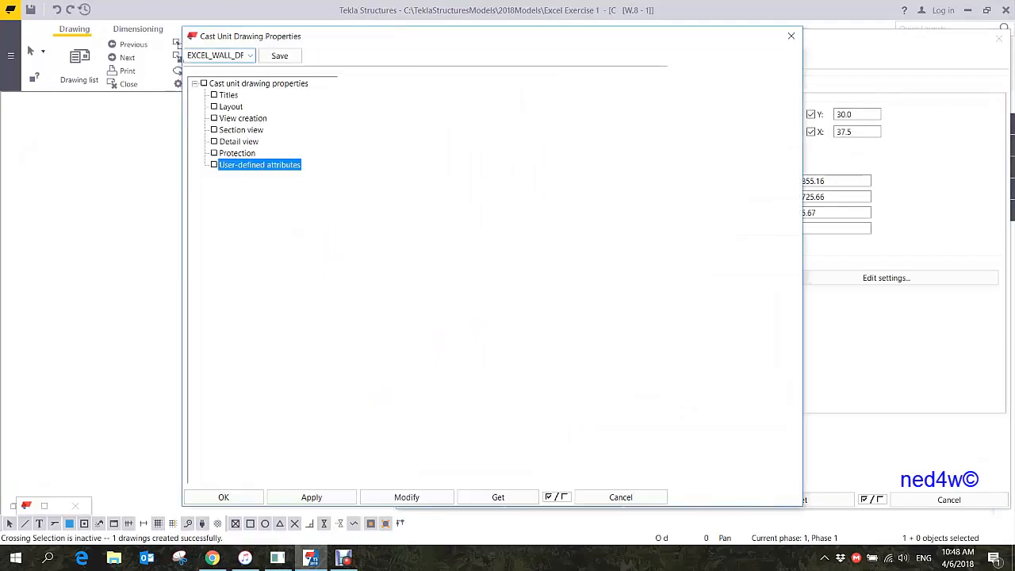
{"action": "left_click", "coordinate": [243, 119]}
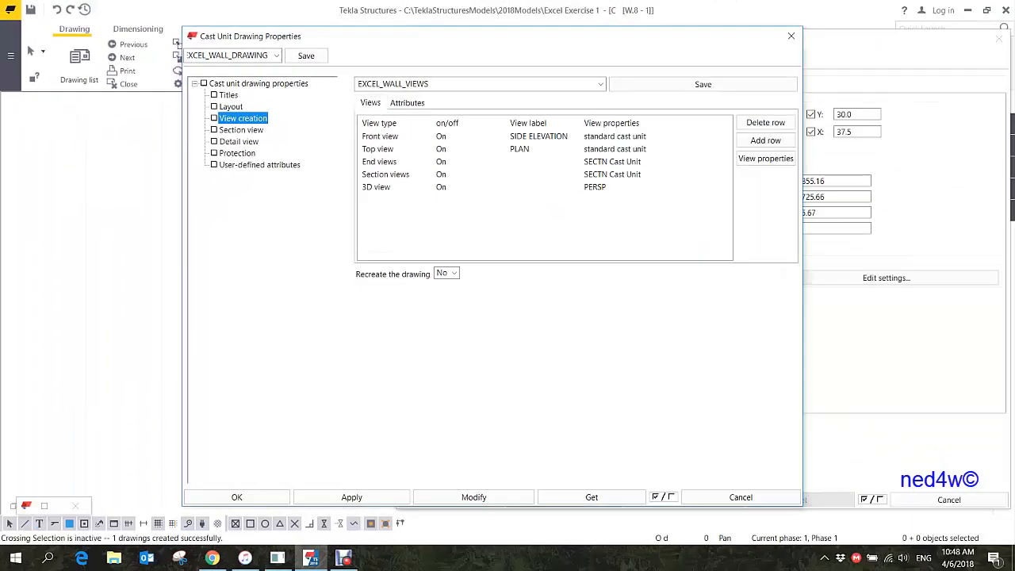
{"action": "left_click", "coordinate": [791, 36]}
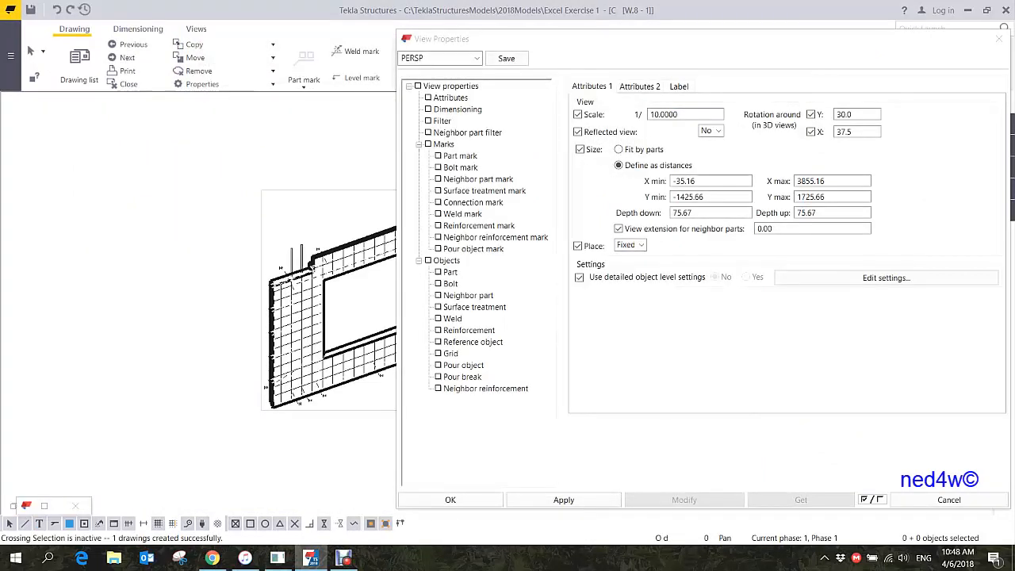
- Set the scale of the wall's 3D view to 1/35
{"action": "left_click", "coordinate": [261, 302]}
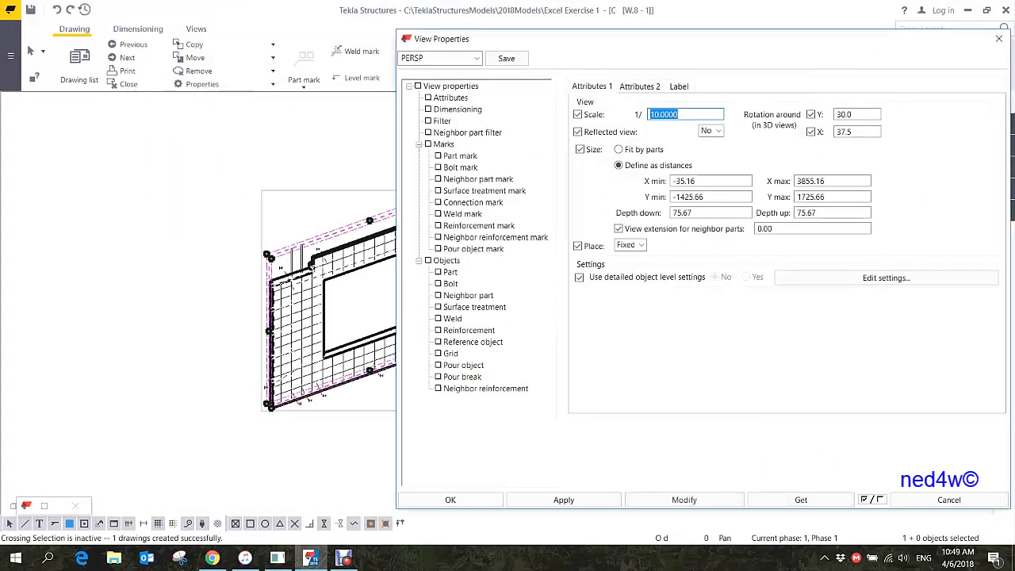
{"action": "type", "text": "35"}
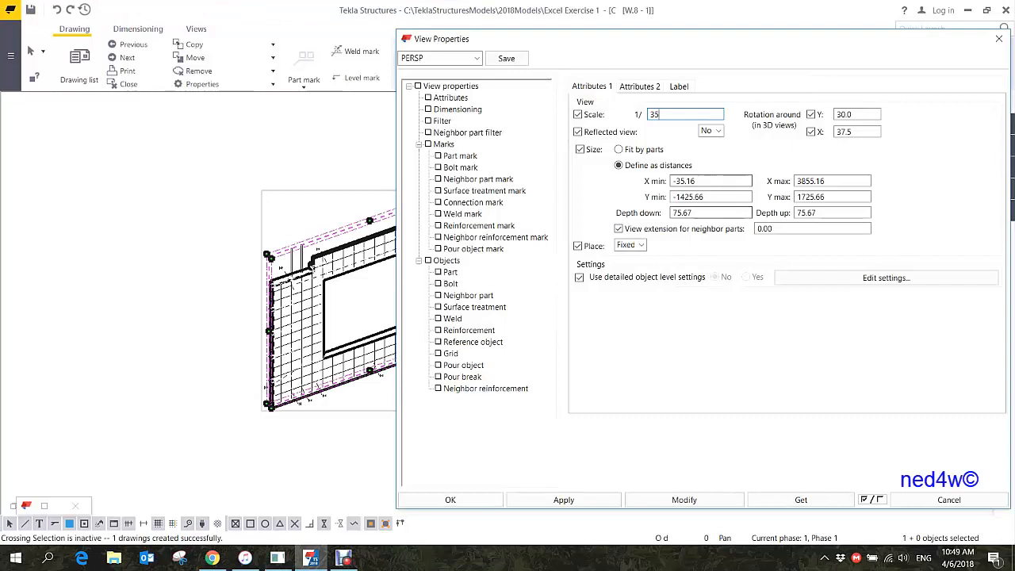
{"action": "left_click", "coordinate": [683, 500]}
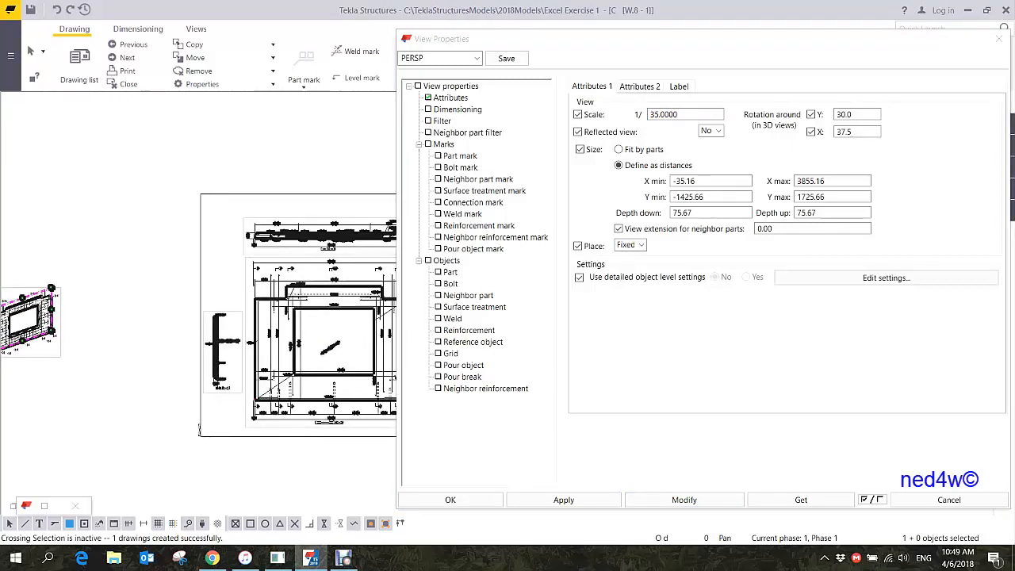
- Move the wall's 3D view onto the sheet, into the free space between the side elevation and the title block
{"action": "scroll", "coordinate": [170, 286], "scroll_direction": "down", "scroll_amount": 1}
{"action": "mouse_move", "coordinate": [54, 355]}
{"action": "left_mouse_down"}
{"action": "mouse_move", "coordinate": [154, 415]}
{"action": "mouse_move", "coordinate": [154, 389]}
{"action": "mouse_move", "coordinate": [123, 357]}
{"action": "left_mouse_up"}
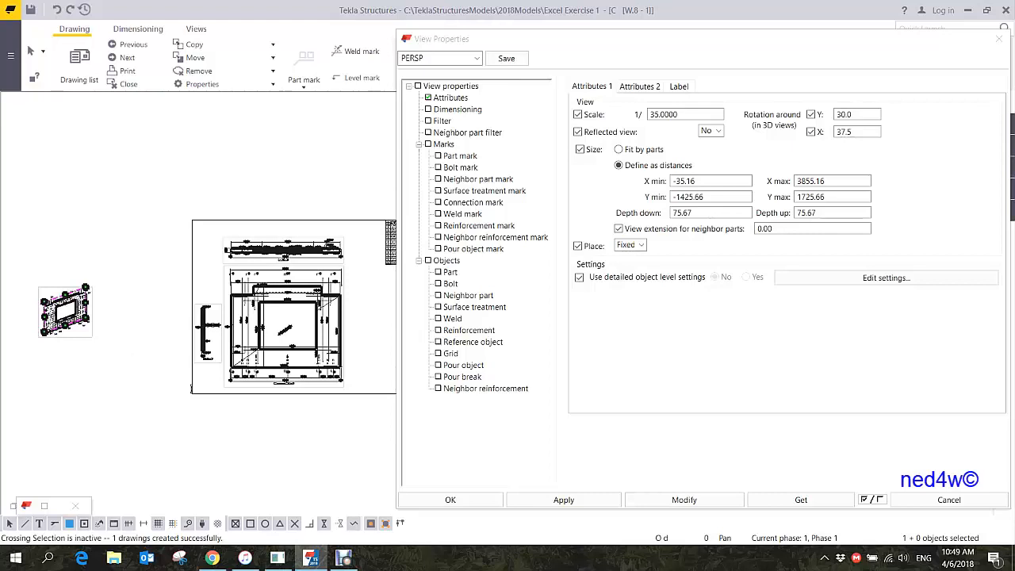
{"action": "key", "text": "Escape"}
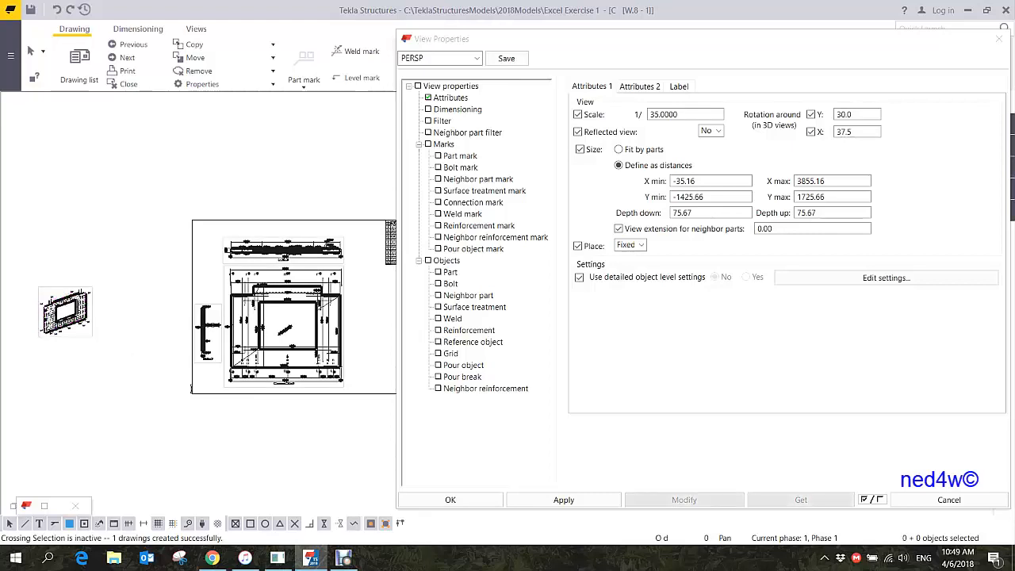
{"action": "left_click", "coordinate": [65, 310]}
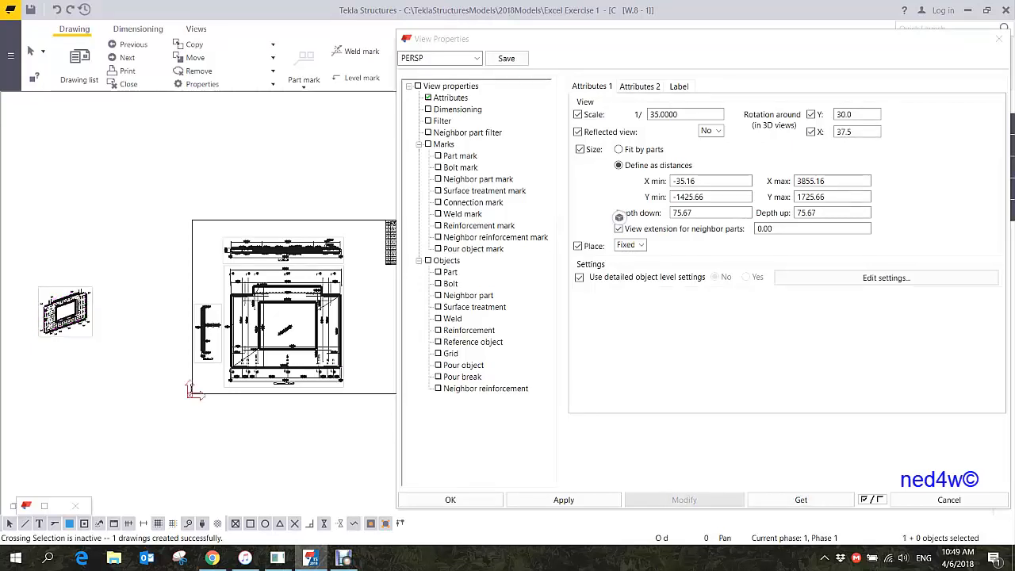
{"action": "mouse_move", "coordinate": [77, 337]}
{"action": "left_mouse_down"}
{"action": "mouse_move", "coordinate": [388, 367]}
{"action": "mouse_move", "coordinate": [78, 337]}
{"action": "left_mouse_up"}
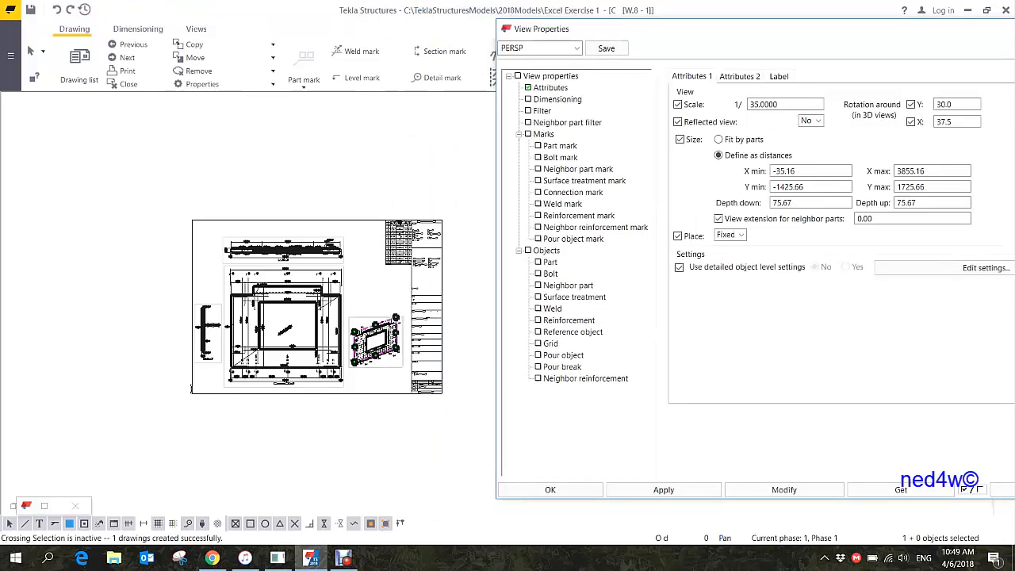
- Switch off hiding of reinforcing bar lines behind parts and behind other rebars in the 3D view
{"action": "scroll", "coordinate": [384, 360], "scroll_direction": "up", "scroll_amount": 6}
{"action": "scroll", "coordinate": [369, 340], "scroll_direction": "up", "scroll_amount": 1}
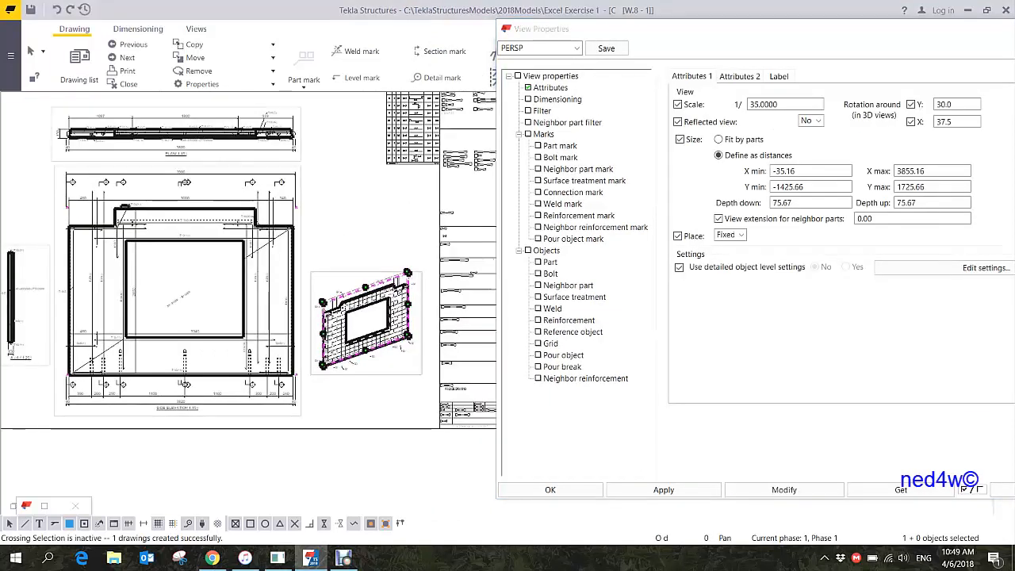
{"action": "middle_click_drag", "start_coordinate": [368, 340], "coordinate": [221, 289]}
{"action": "scroll", "coordinate": [225, 262], "scroll_direction": "up", "scroll_amount": 12}
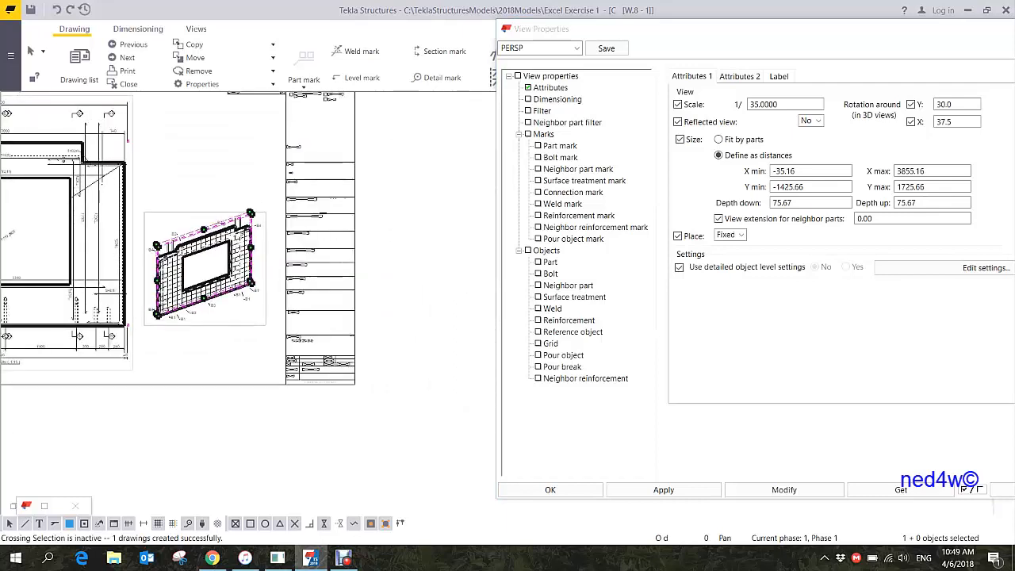
{"action": "scroll", "coordinate": [216, 290], "scroll_direction": "down", "scroll_amount": 3}
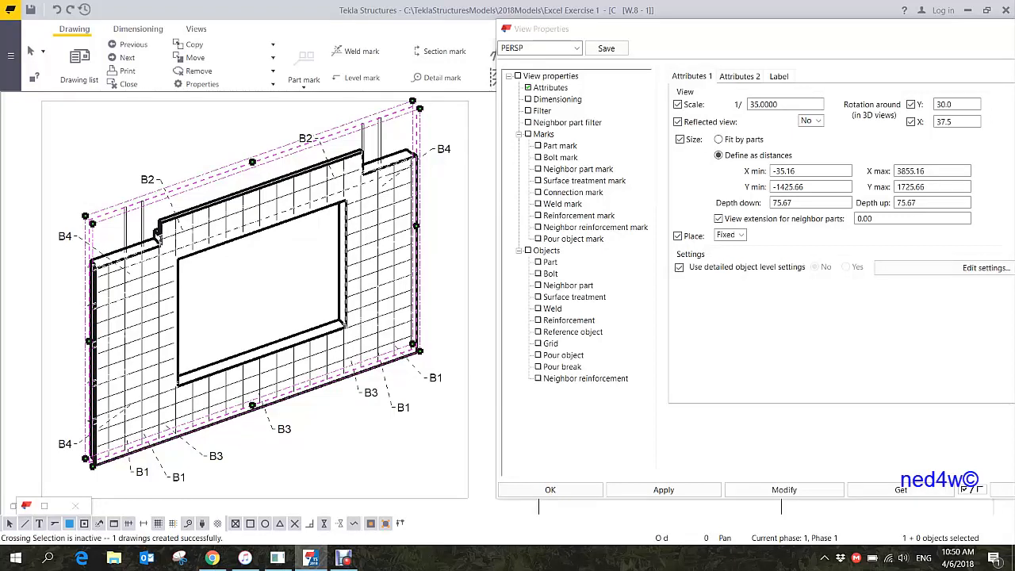
{"action": "left_click", "coordinate": [568, 320]}
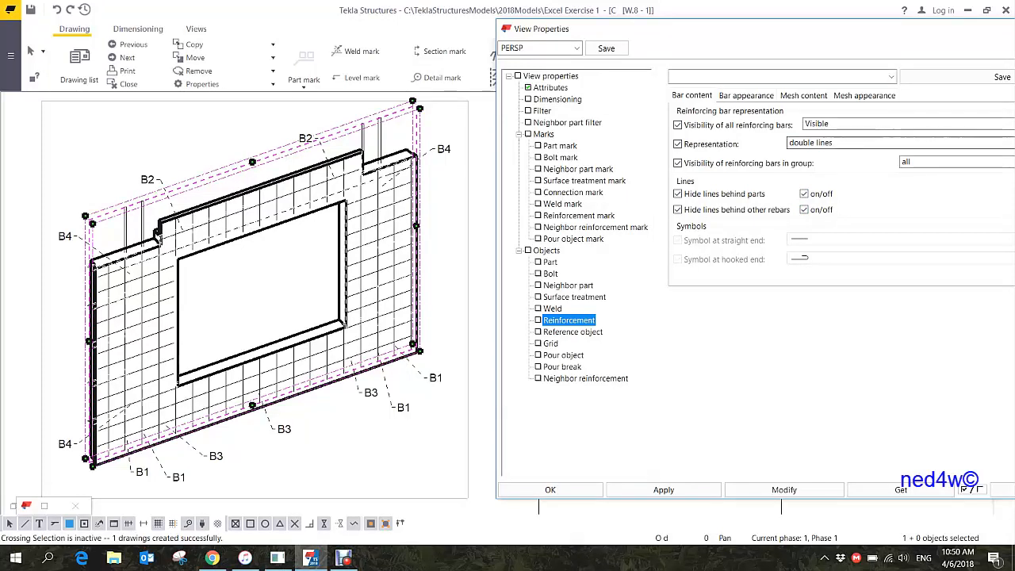
{"action": "left_click", "coordinate": [803, 193]}
{"action": "left_click", "coordinate": [803, 209]}
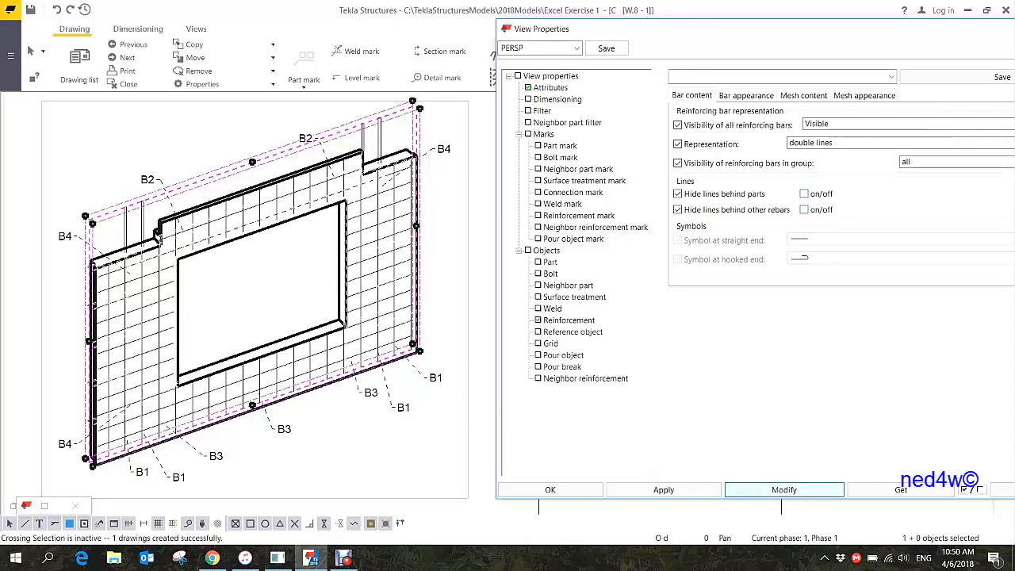
{"action": "left_click", "coordinate": [784, 490]}
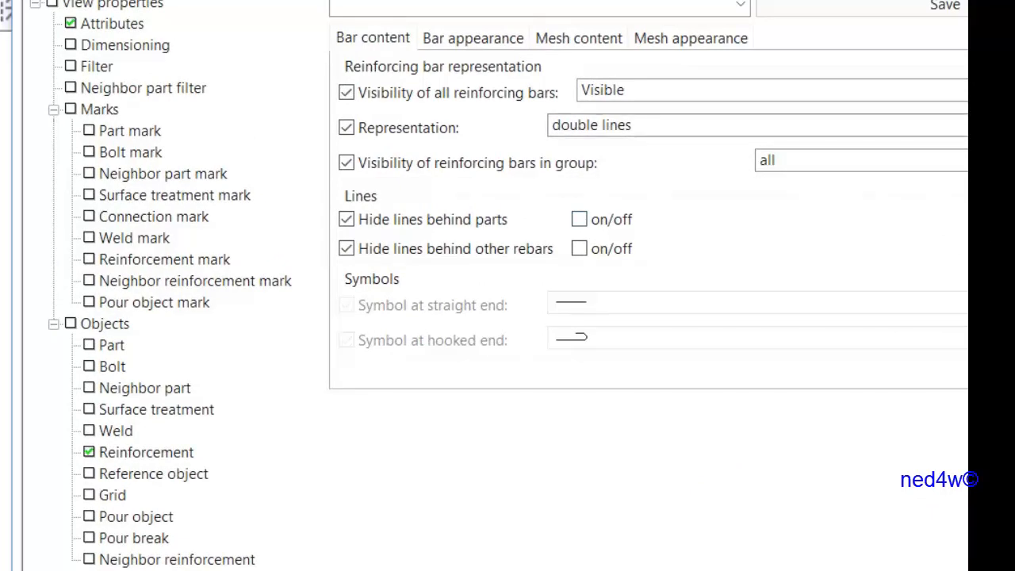
- Switch hiding of bar lines behind parts back on and set all meshes to Not visible in the 3D view
{"action": "left_click", "coordinate": [579, 219]}
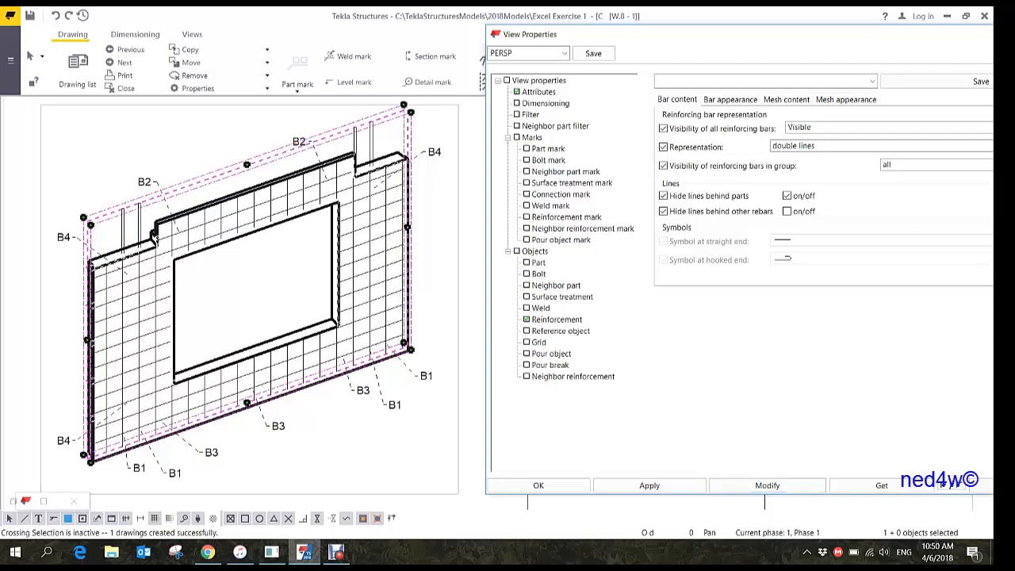
{"action": "left_click", "coordinate": [786, 99]}
{"action": "left_click", "coordinate": [880, 127]}
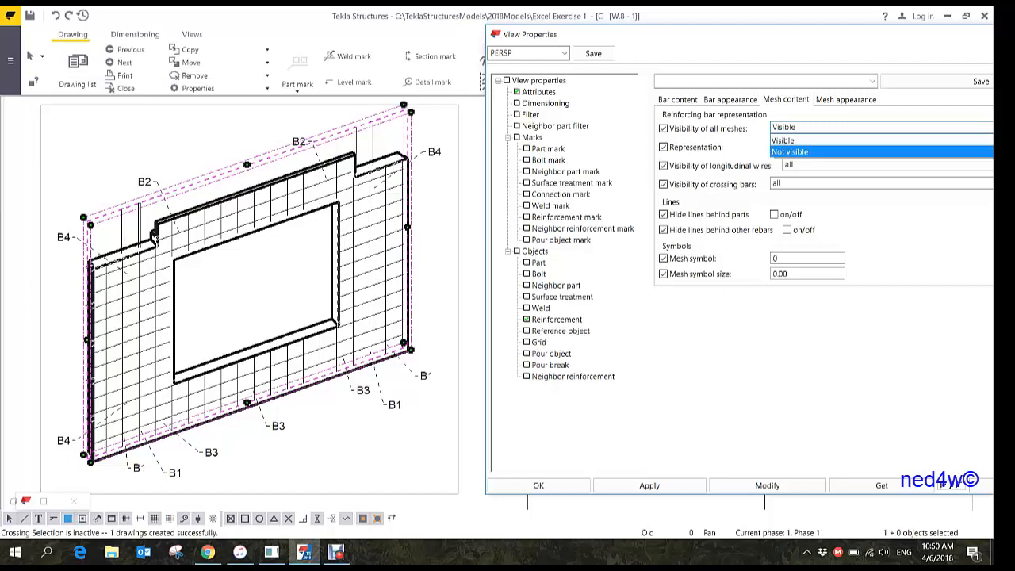
{"action": "key", "text": "Return"}
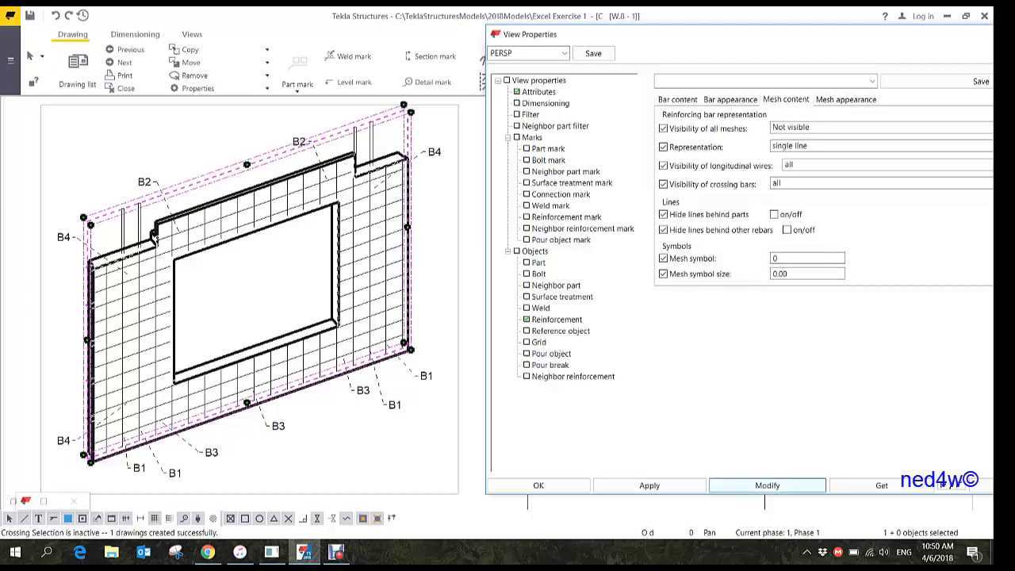
{"action": "key", "text": "Return"}
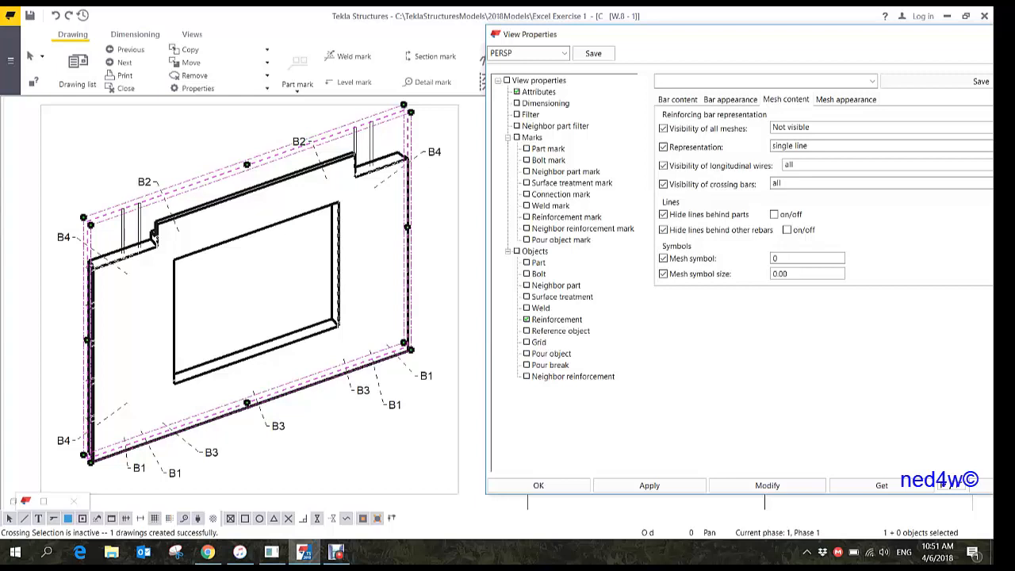
- Remove Part position from the sub-assembly main part's part mark content in the 3D view
{"action": "left_click", "coordinate": [548, 148]}
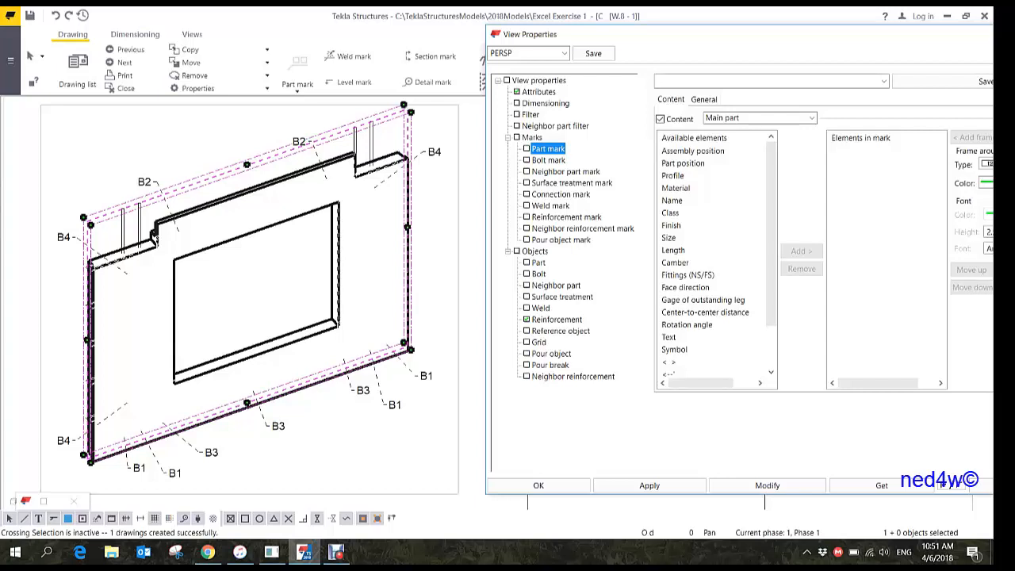
{"action": "left_click", "coordinate": [760, 118]}
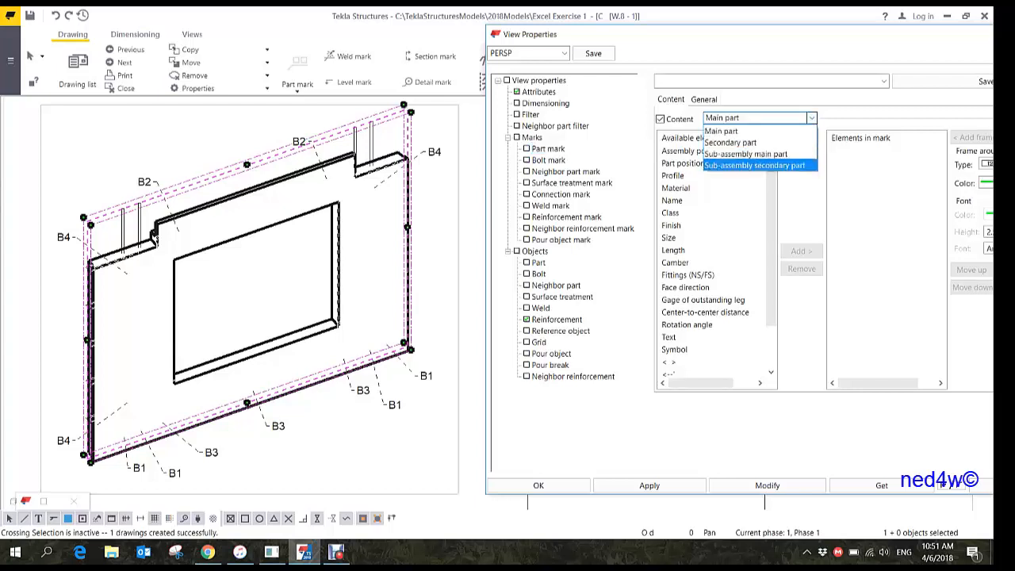
{"action": "left_click", "coordinate": [745, 154]}
{"action": "left_click", "coordinate": [683, 163]}
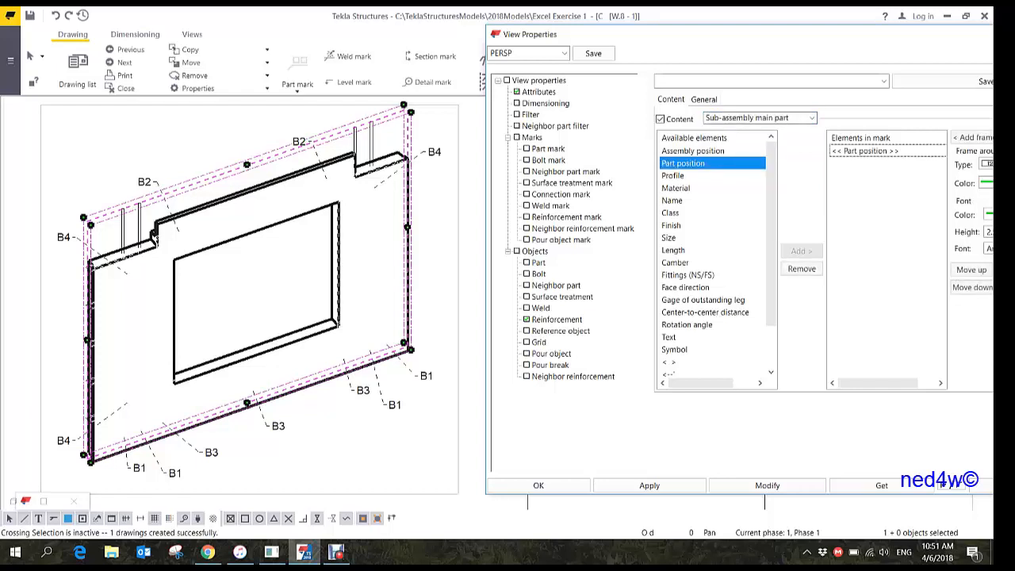
{"action": "left_click", "coordinate": [800, 268]}
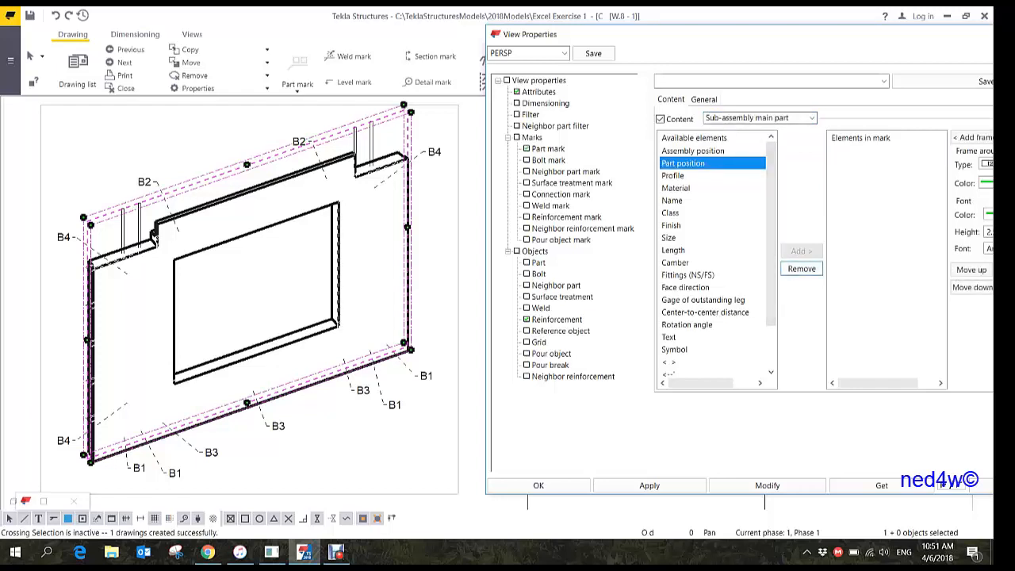
{"action": "left_click", "coordinate": [766, 485]}
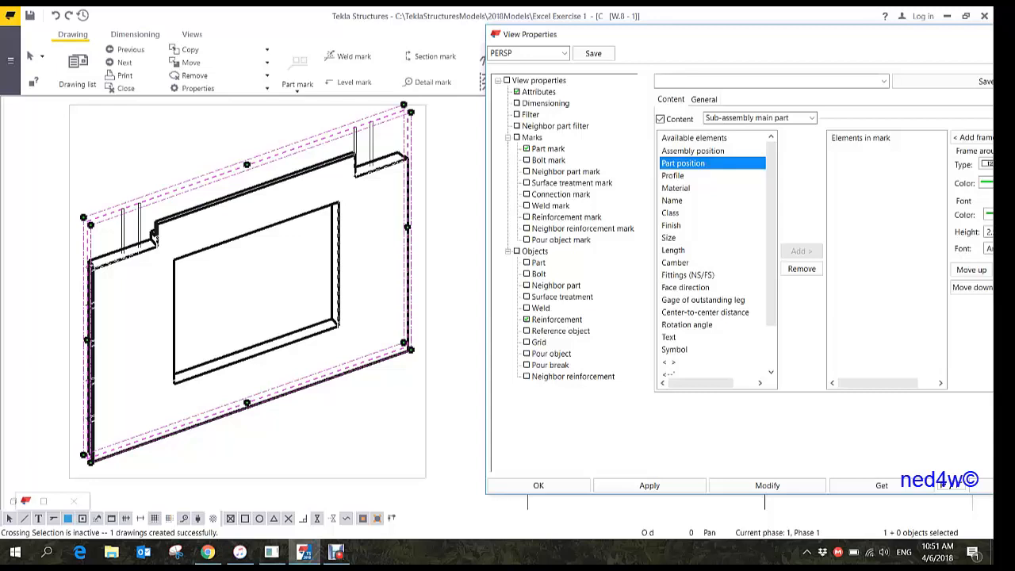
{"action": "left_click", "coordinate": [812, 118]}
{"action": "left_click", "coordinate": [811, 118]}
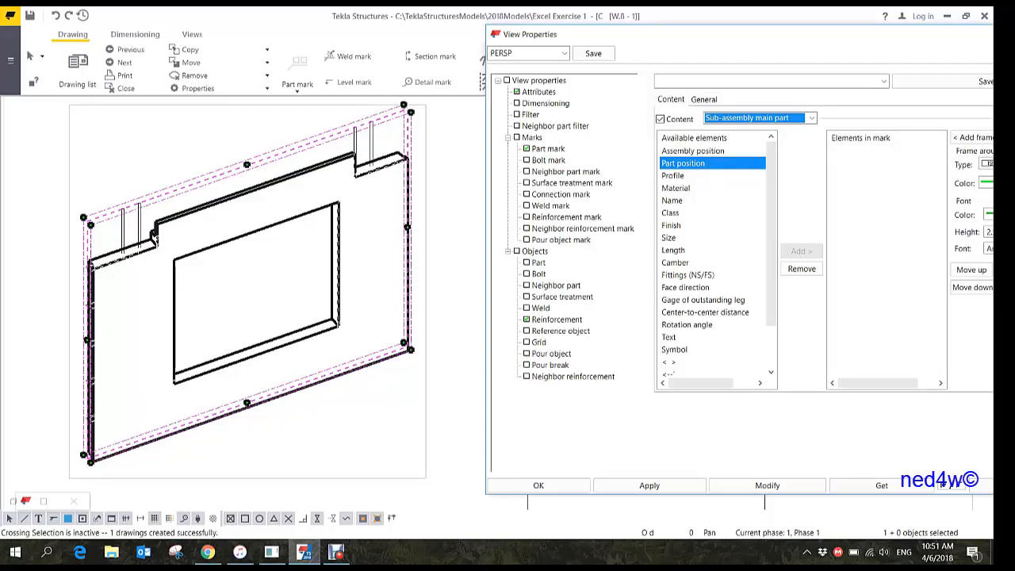
- Turn on hidden lines and own hidden lines for the parts in the wall's 3D view
{"action": "left_click", "coordinate": [538, 263]}
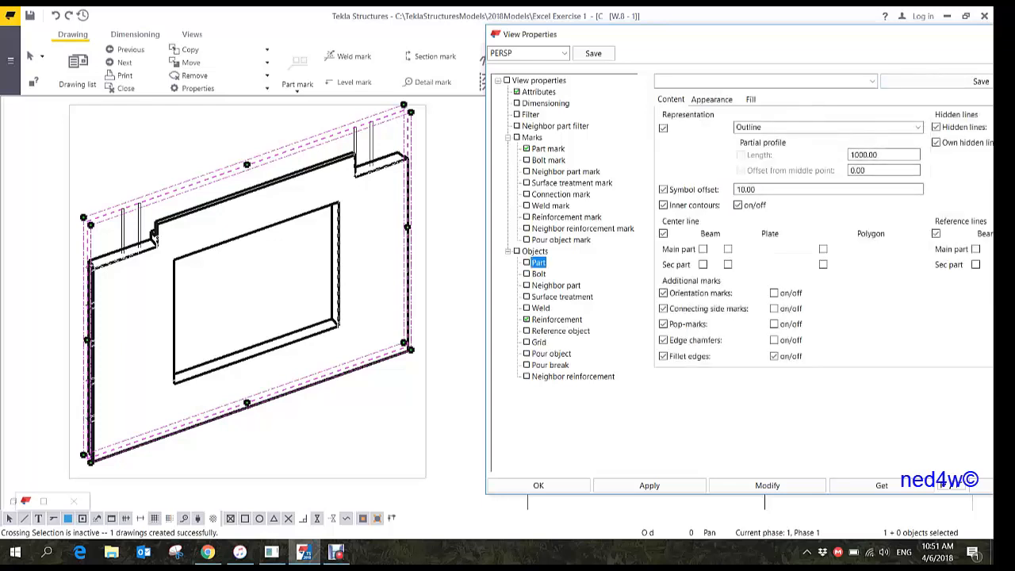
{"action": "left_click_drag", "start_coordinate": [714, 34], "coordinate": [672, 38]}
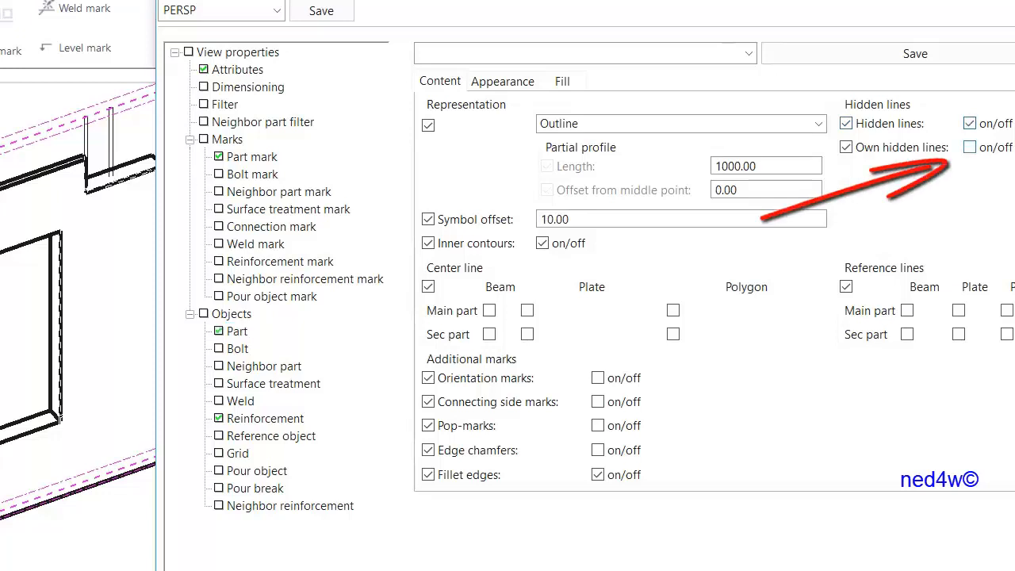
{"action": "left_click", "coordinate": [968, 147]}
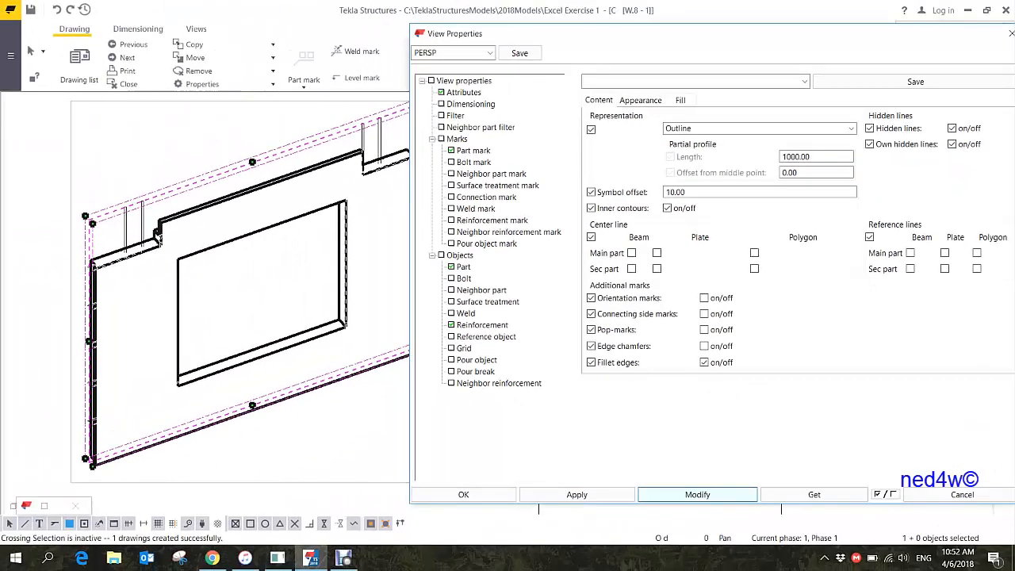
{"action": "left_click", "coordinate": [697, 494]}
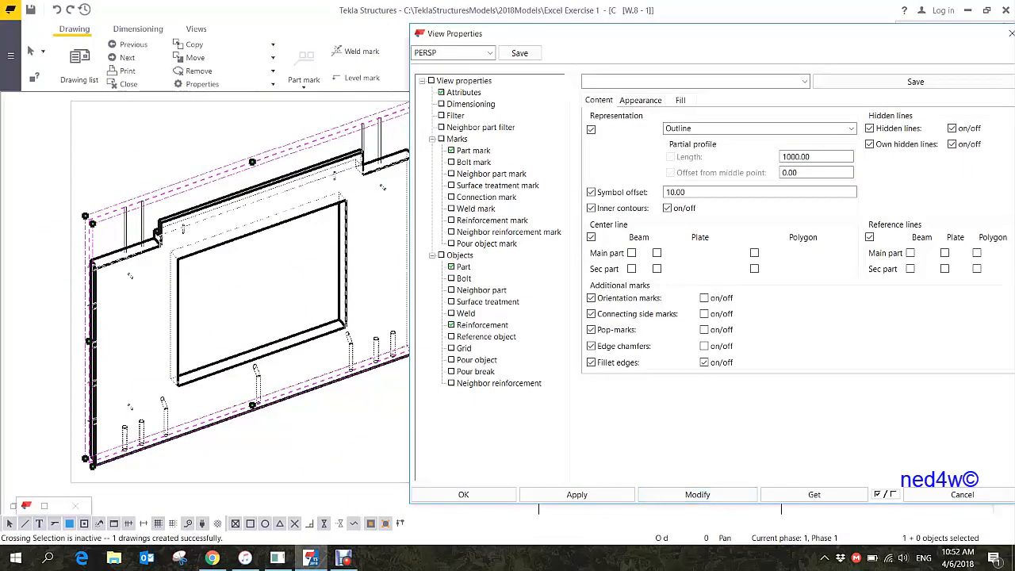
{"action": "left_click_drag", "start_coordinate": [697, 33], "coordinate": [801, 34]}
{"action": "scroll", "coordinate": [381, 366], "scroll_direction": "up", "scroll_amount": 5}
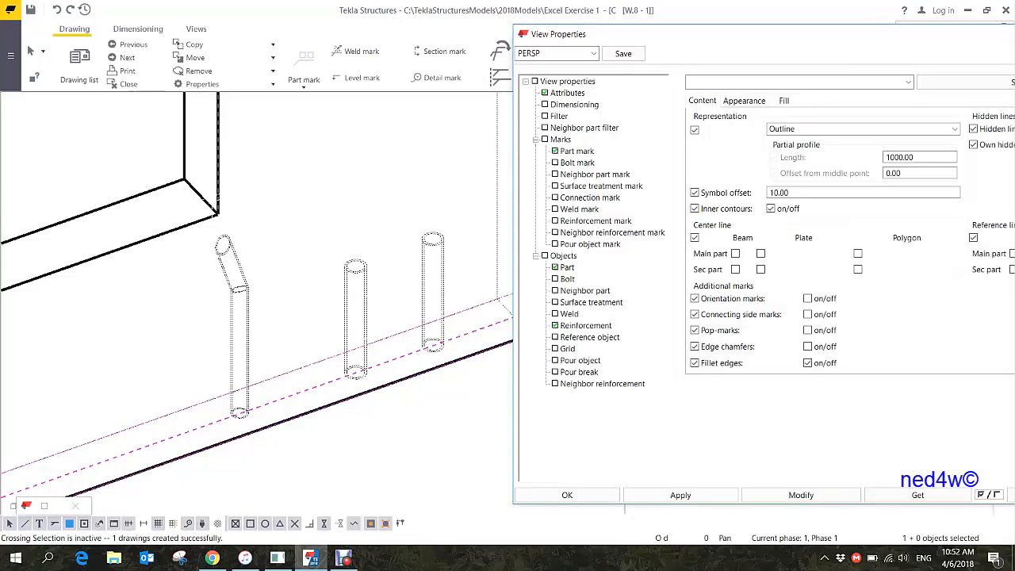
{"action": "scroll", "coordinate": [404, 341], "scroll_direction": "down", "scroll_amount": 2}
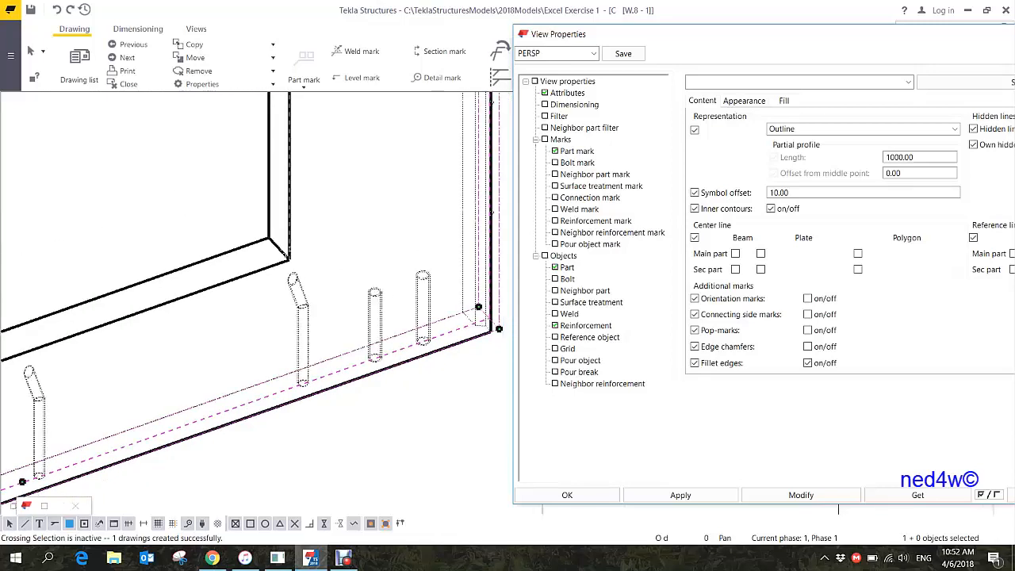
- Examine the grout tubes and other embedded parts shown with hidden lines in the wall's 3D view
{"action": "scroll", "coordinate": [405, 341], "scroll_direction": "down", "scroll_amount": 5}
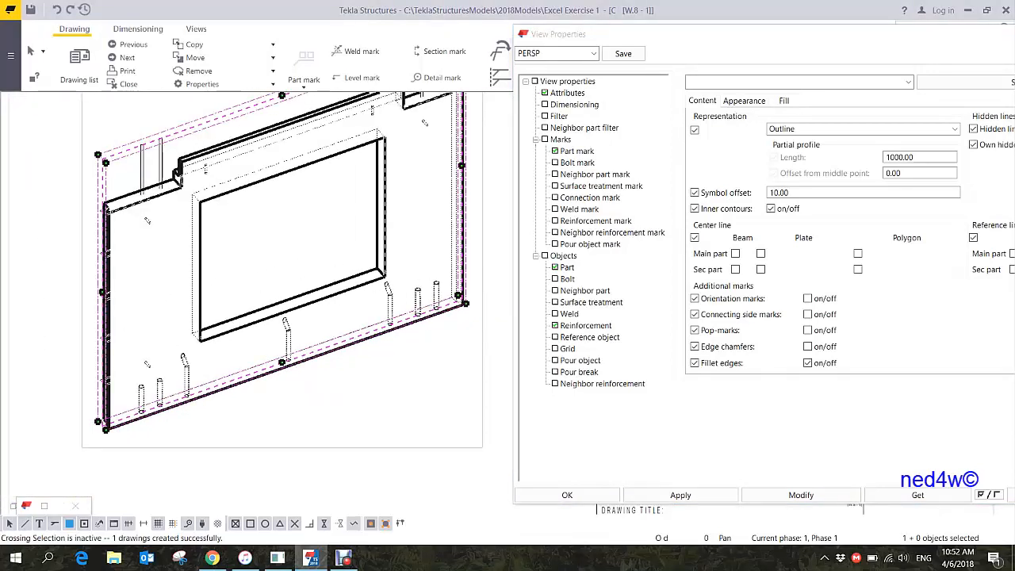
{"action": "scroll", "coordinate": [444, 158], "scroll_direction": "up", "scroll_amount": 5}
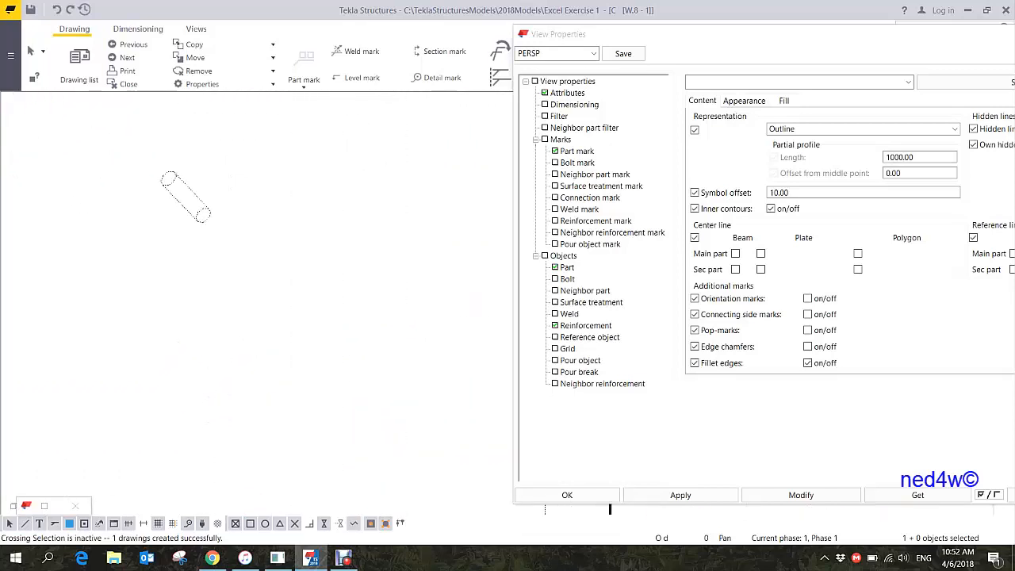
{"action": "scroll", "coordinate": [177, 209], "scroll_direction": "up", "scroll_amount": 2}
{"action": "middle_click_drag", "start_coordinate": [204, 199], "coordinate": [202, 224]}
{"action": "scroll", "coordinate": [203, 224], "scroll_direction": "down", "scroll_amount": 2}
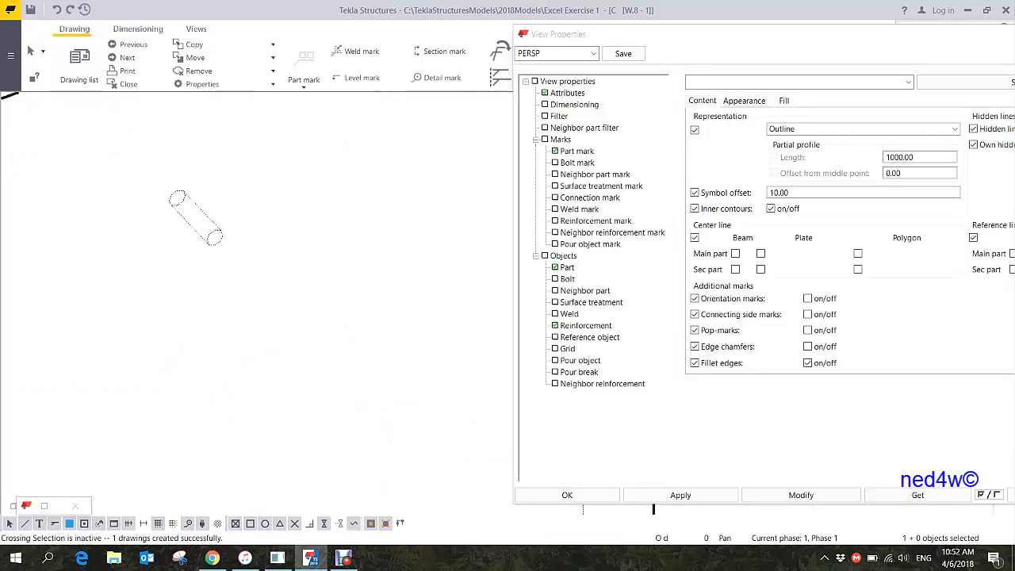
{"action": "scroll", "coordinate": [198, 216], "scroll_direction": "down", "scroll_amount": 5}
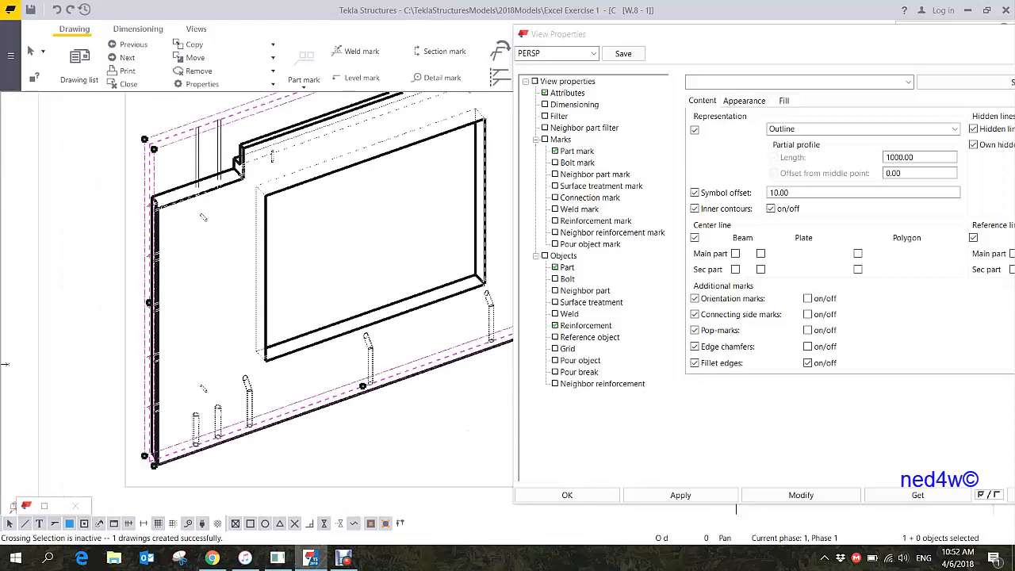
{"action": "scroll", "coordinate": [277, 200], "scroll_direction": "down", "scroll_amount": 4}
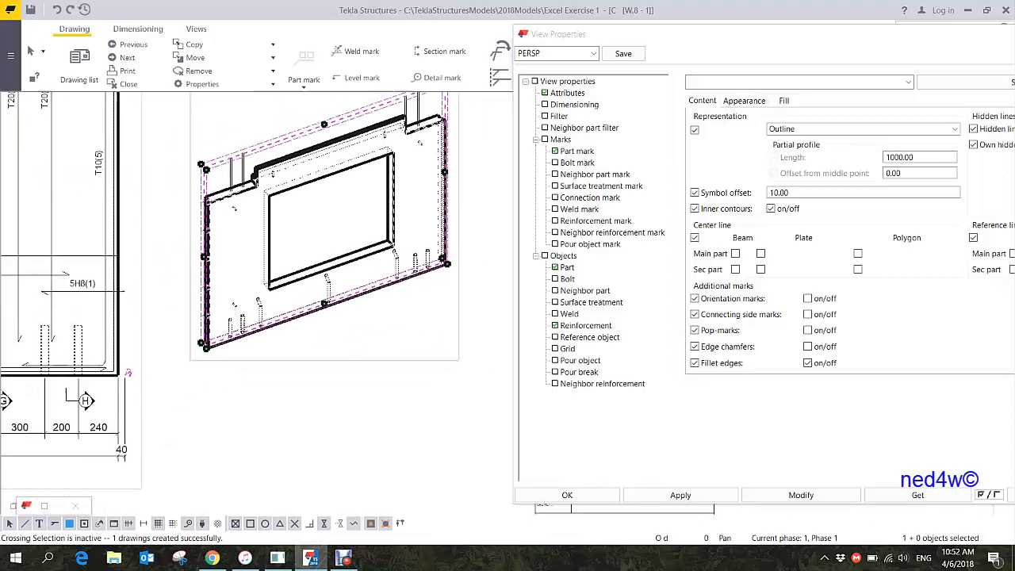
{"action": "middle_click_drag", "start_coordinate": [278, 200], "coordinate": [282, 200]}
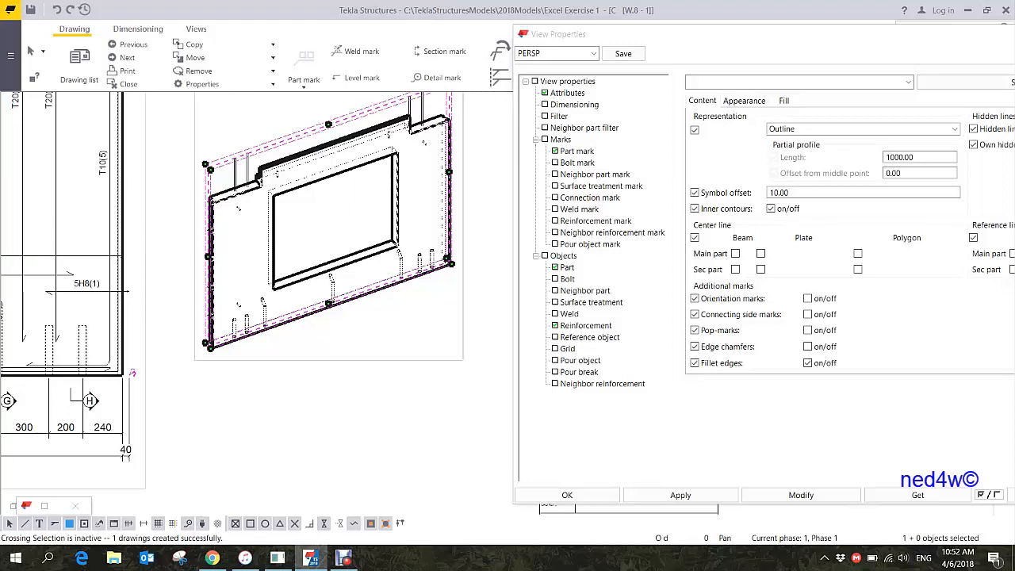
- Add a part name filter row to the 3D view, taking the value "DOWEL BAR" from an object in the drawing
{"action": "left_click_drag", "start_coordinate": [713, 34], "coordinate": [589, 46]}
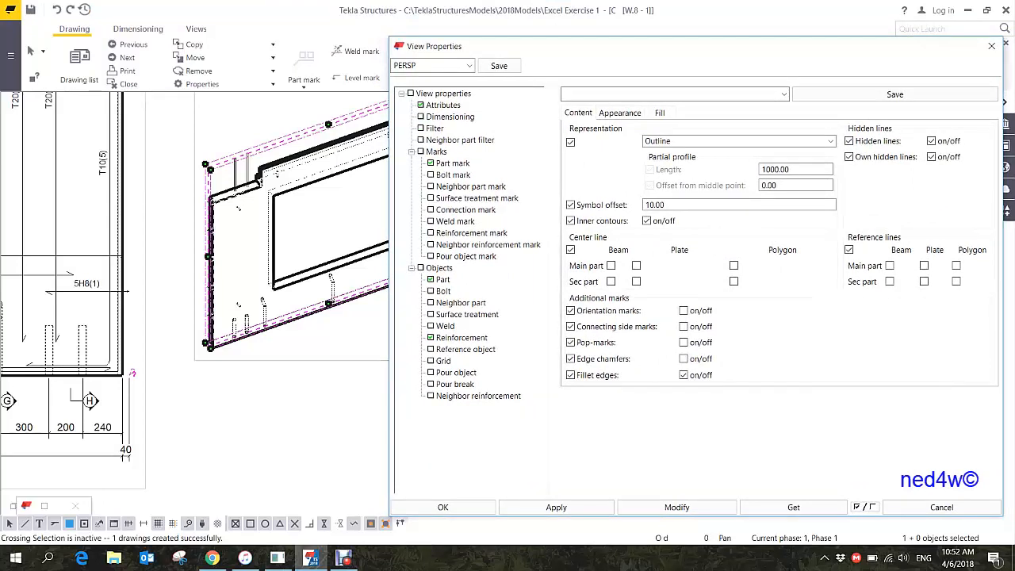
{"action": "left_click_drag", "start_coordinate": [555, 46], "coordinate": [609, 39]}
{"action": "middle_click_drag", "start_coordinate": [317, 238], "coordinate": [258, 256]}
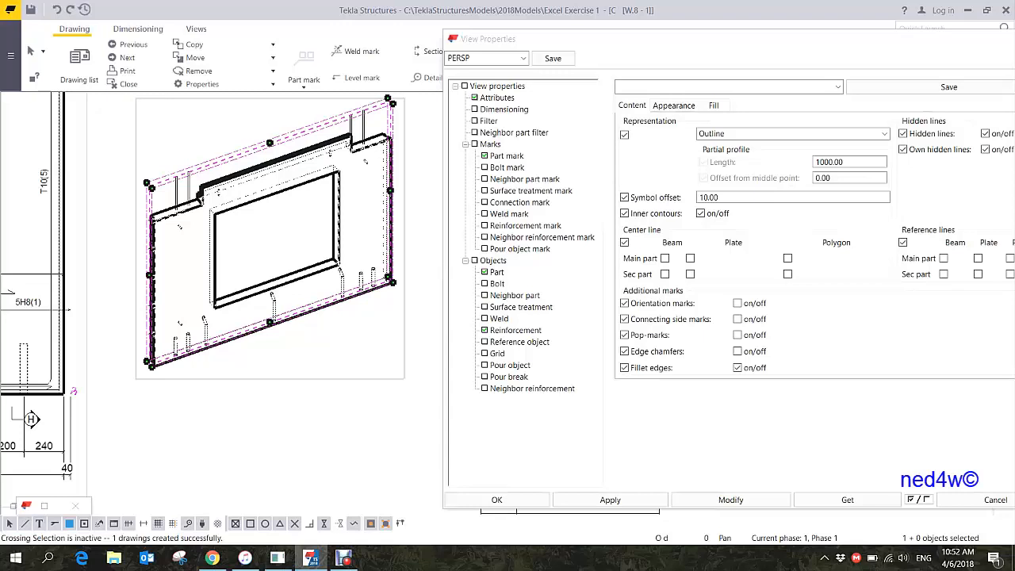
{"action": "left_click", "coordinate": [489, 120]}
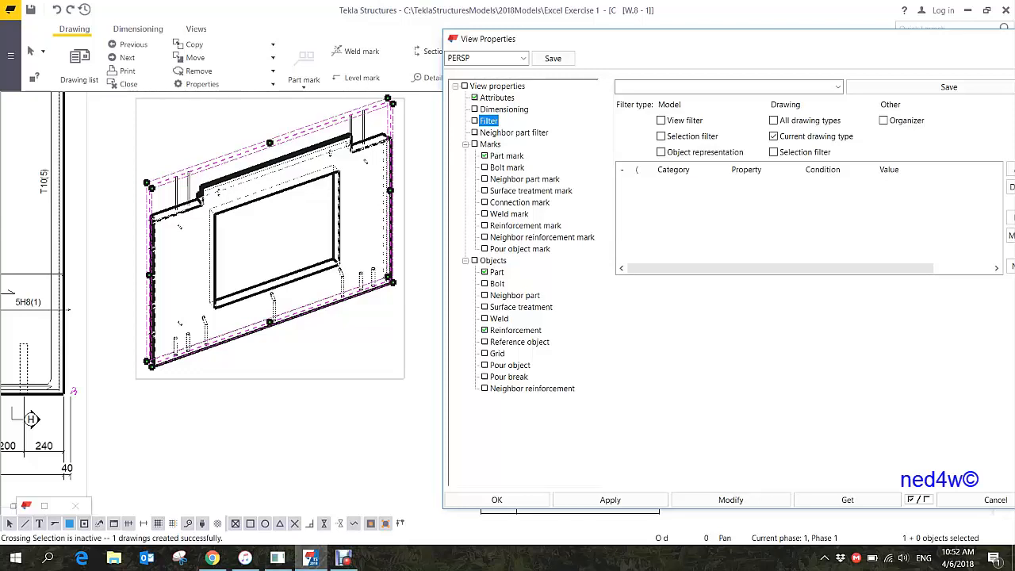
{"action": "left_click_drag", "start_coordinate": [714, 38], "coordinate": [659, 35]}
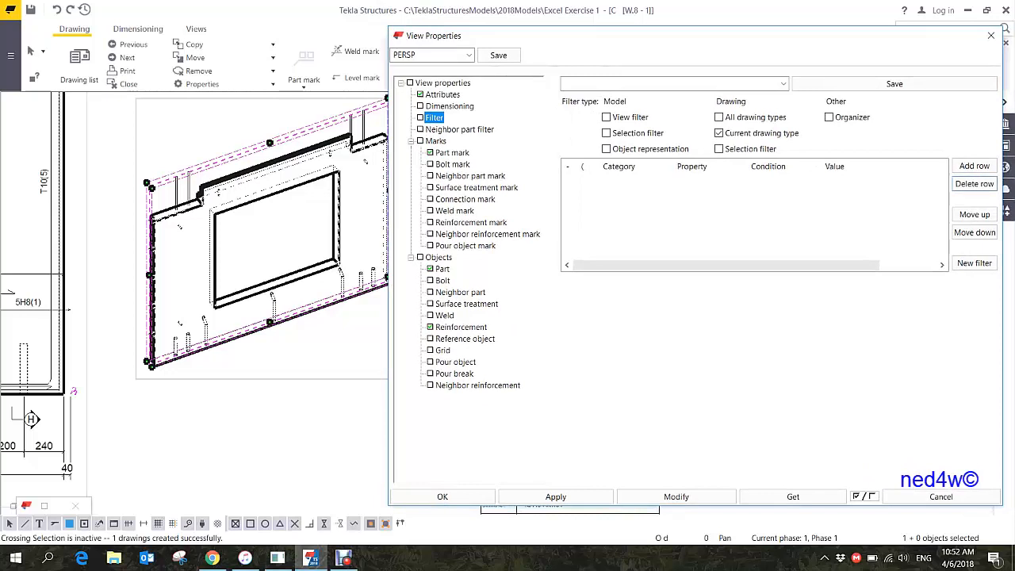
{"action": "left_click", "coordinate": [974, 166]}
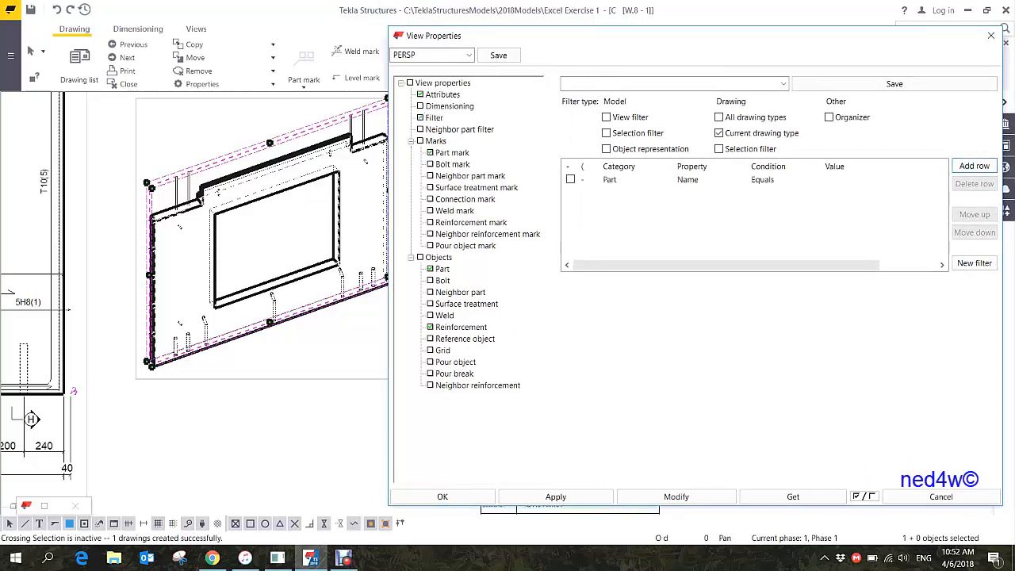
{"action": "left_click", "coordinate": [883, 179]}
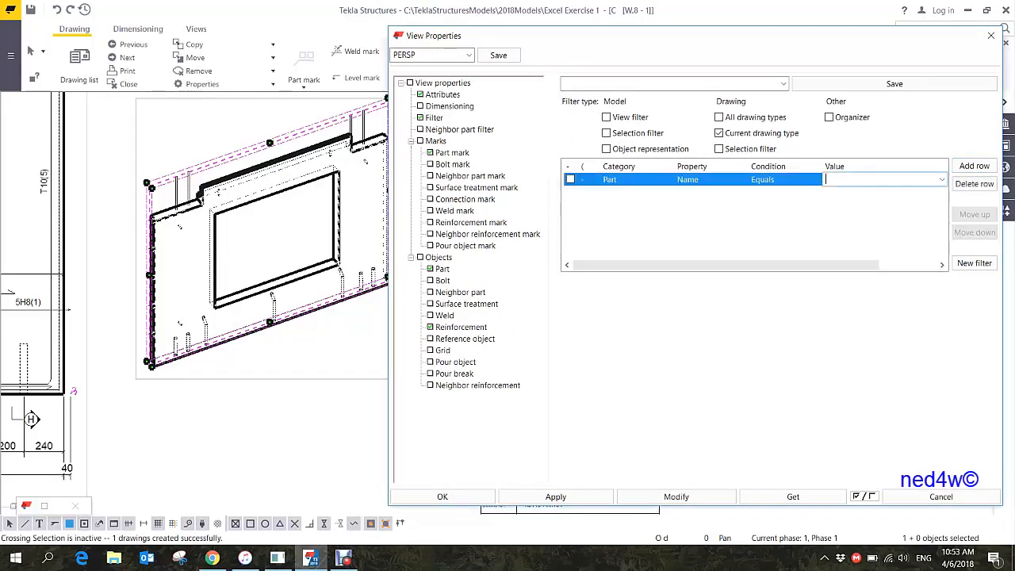
{"action": "left_click", "coordinate": [941, 179]}
{"action": "left_click", "coordinate": [861, 193]}
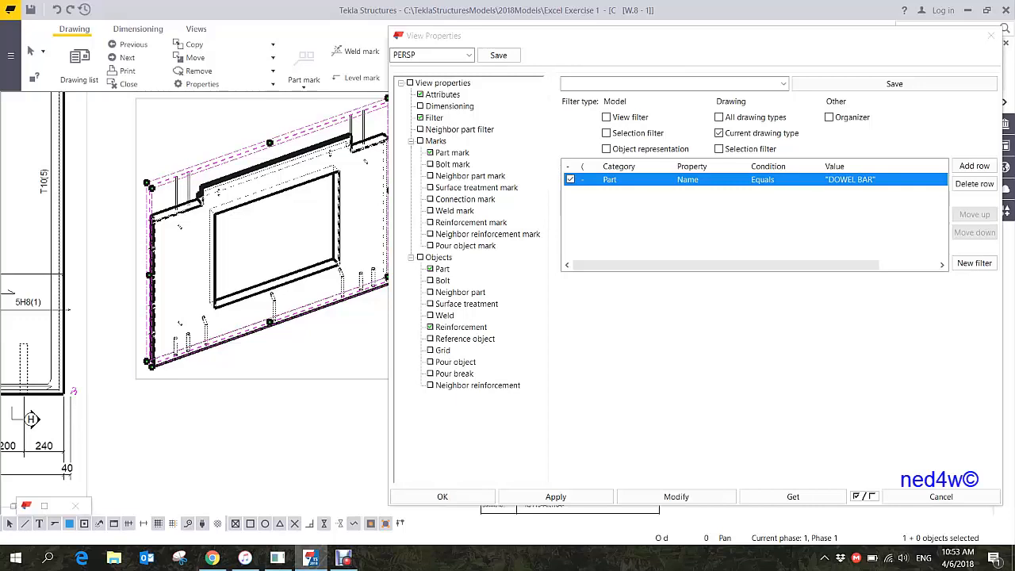
- Replace the filter row's value with "GROUT TUBE" by picking a grout tube in the 3D view
{"action": "left_click", "coordinate": [882, 179]}
{"action": "left_click", "coordinate": [941, 179]}
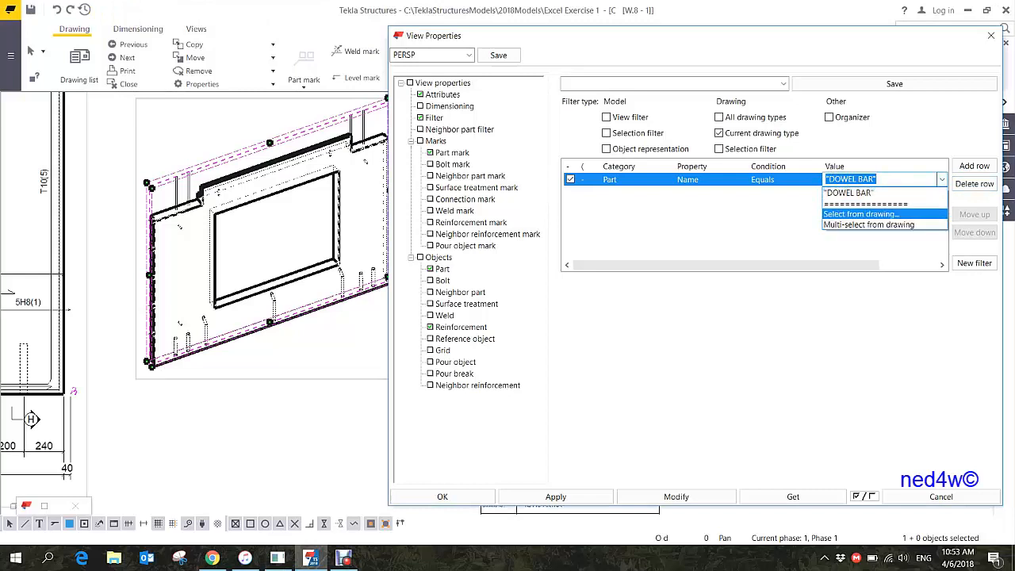
{"action": "left_click", "coordinate": [861, 214]}
{"action": "scroll", "coordinate": [199, 324], "scroll_direction": "up", "scroll_amount": 3}
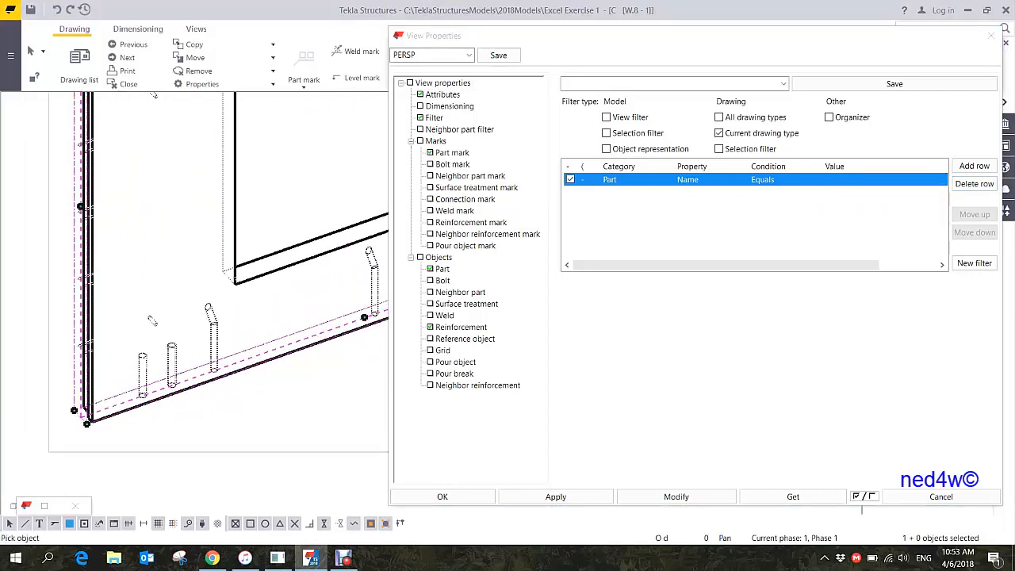
{"action": "left_click", "coordinate": [152, 320]}
- Set the grout tube filter's condition to Does not equal and apply it to the 3D view
{"action": "left_click", "coordinate": [766, 179]}
{"action": "left_click", "coordinate": [815, 180]}
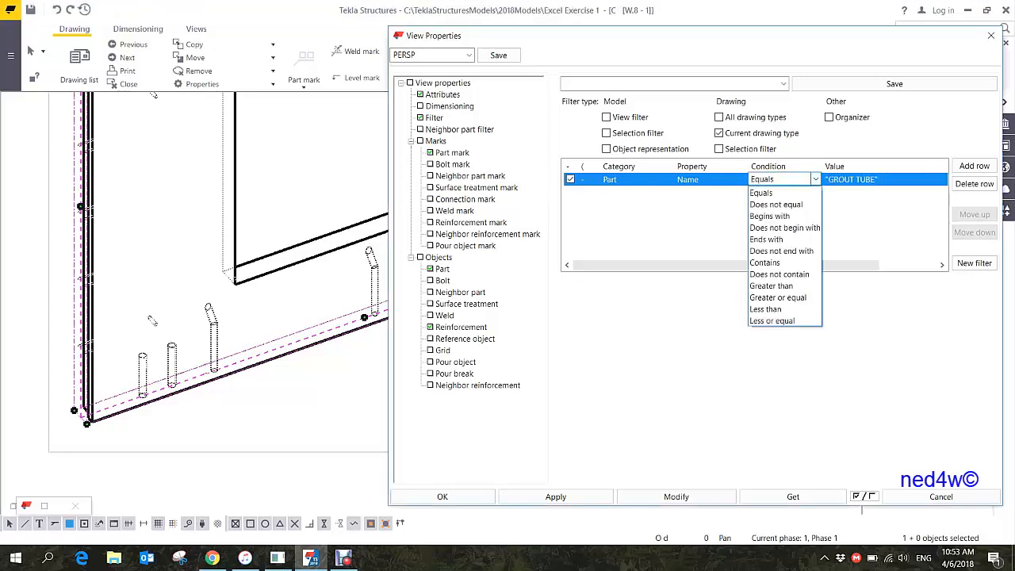
{"action": "left_click", "coordinate": [775, 204]}
{"action": "scroll", "coordinate": [238, 277], "scroll_direction": "down", "scroll_amount": 4}
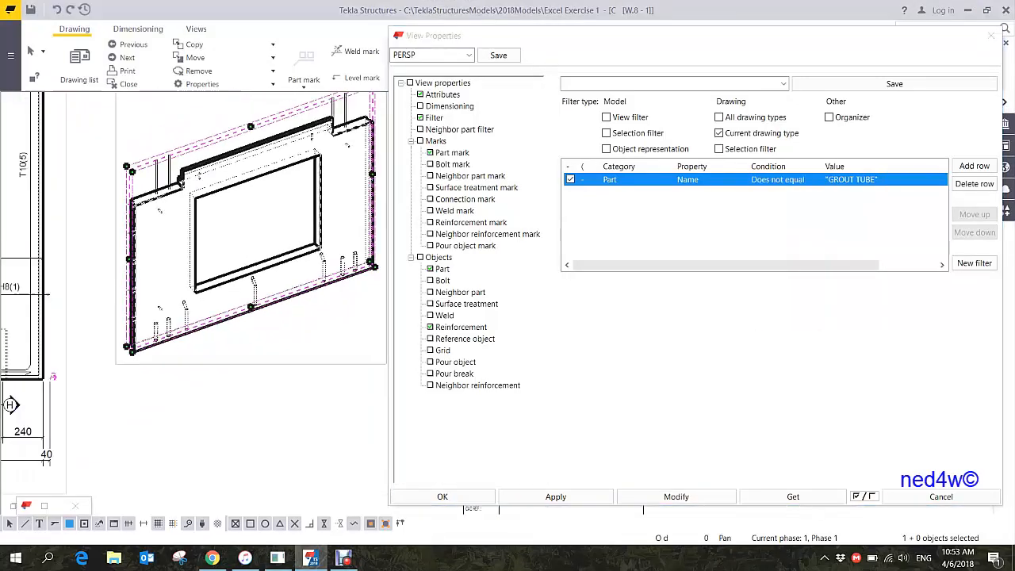
{"action": "middle_click_drag", "start_coordinate": [251, 238], "coordinate": [223, 240]}
{"action": "left_click", "coordinate": [675, 496]}
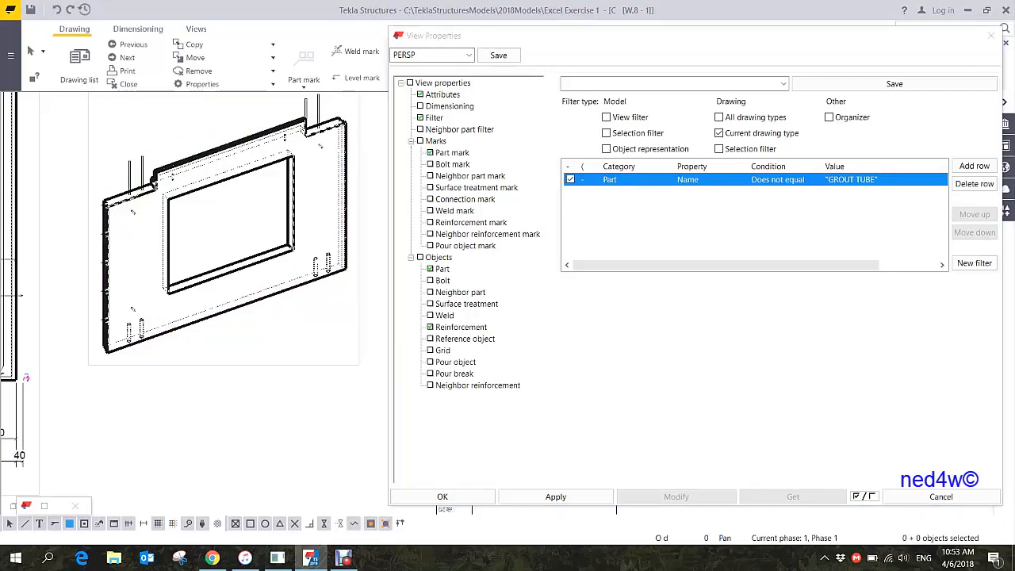
- Set the 3D view's A1 label text to "3D VIEW" and apply it to the wall's 3D view
{"action": "middle_click_drag", "start_coordinate": [224, 238], "coordinate": [226, 298]}
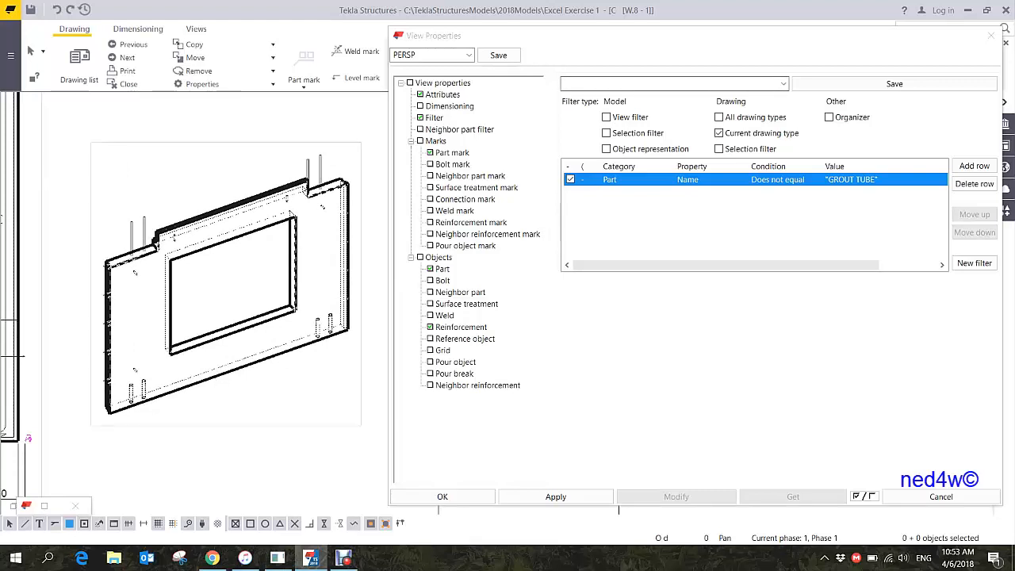
{"action": "left_click", "coordinate": [443, 94]}
{"action": "left_click", "coordinate": [670, 82]}
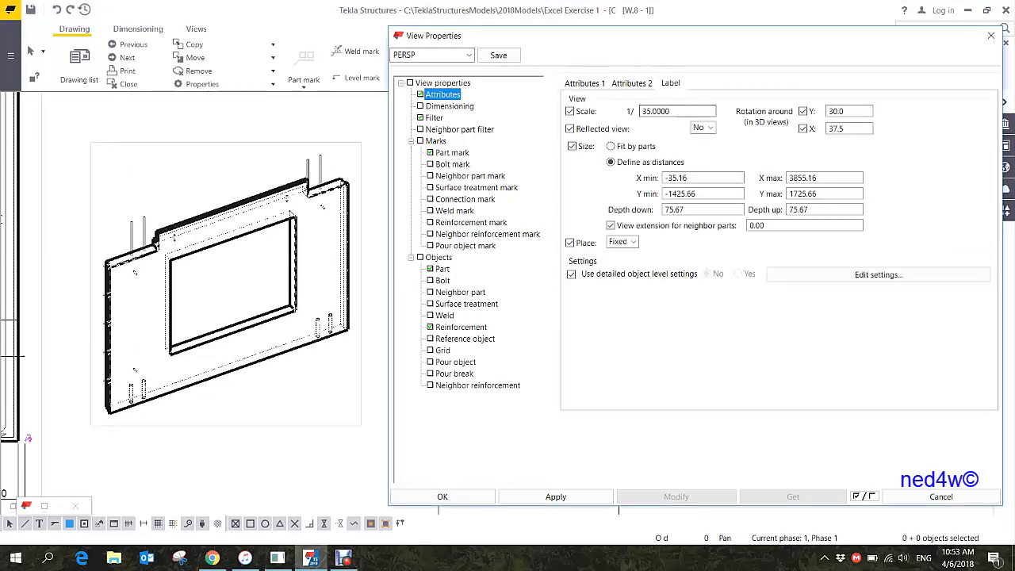
{"action": "left_click", "coordinate": [623, 144]}
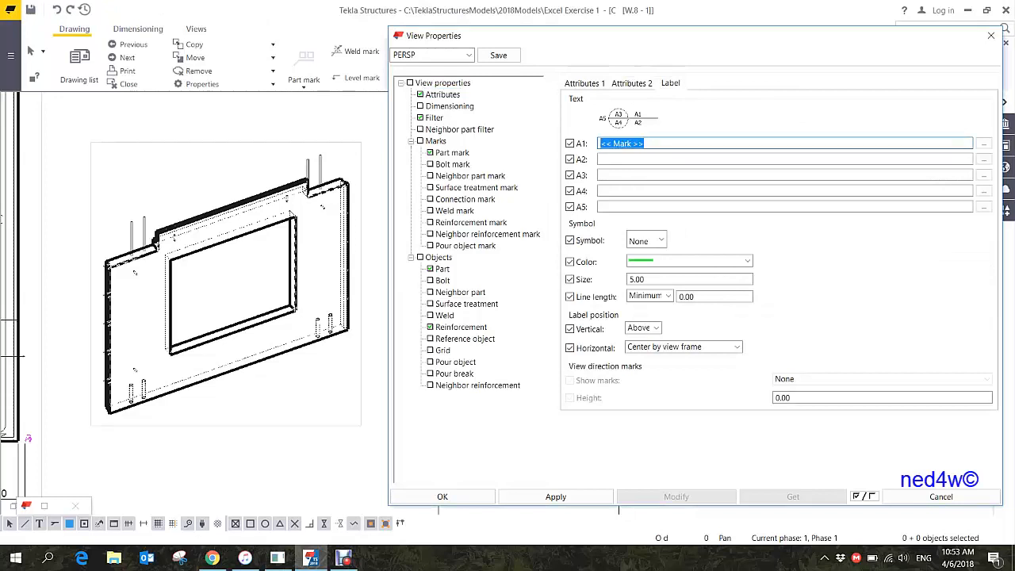
{"action": "type", "text": "3D V"}
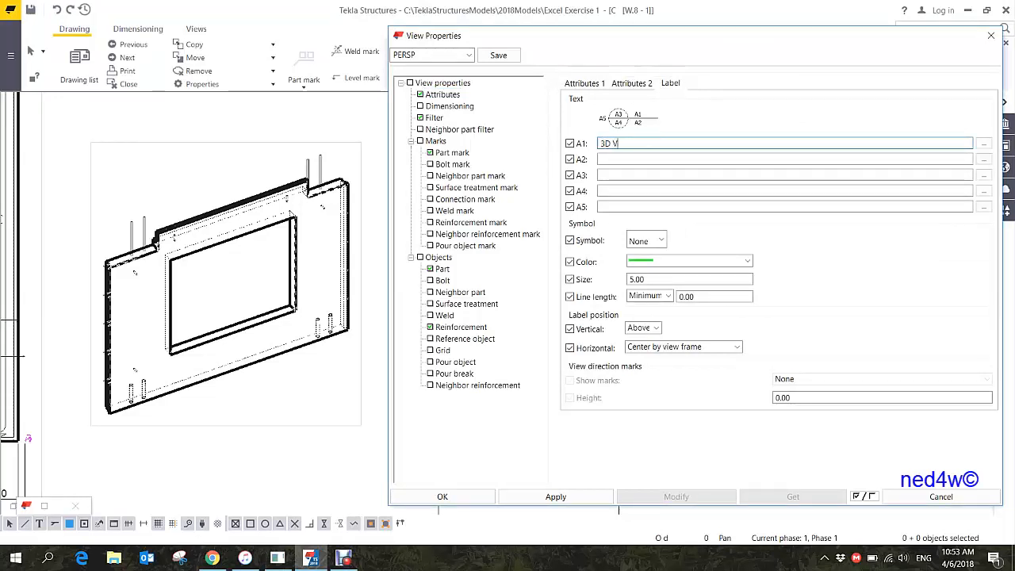
{"action": "type", "text": "IEW"}
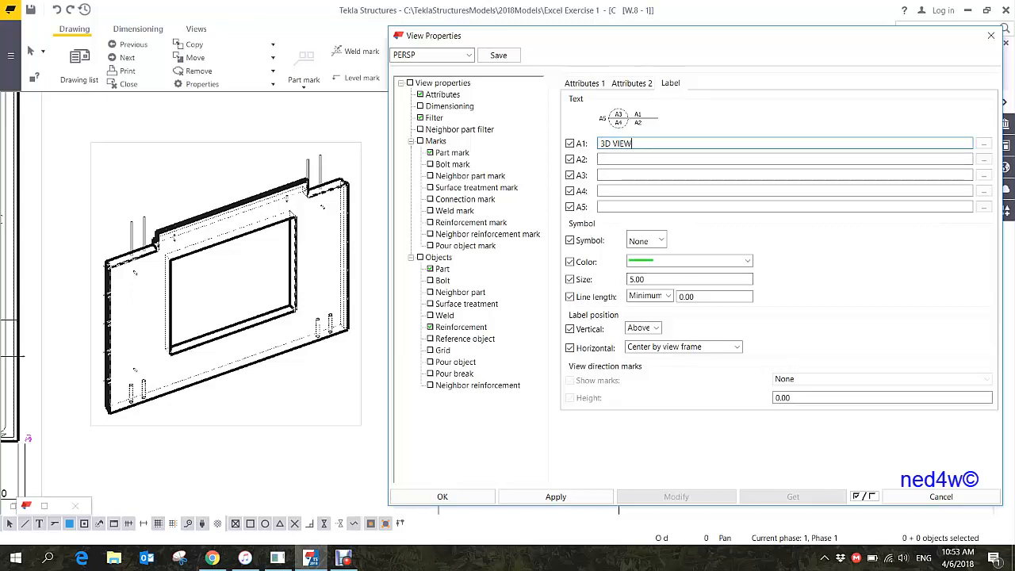
{"action": "left_click", "coordinate": [361, 182]}
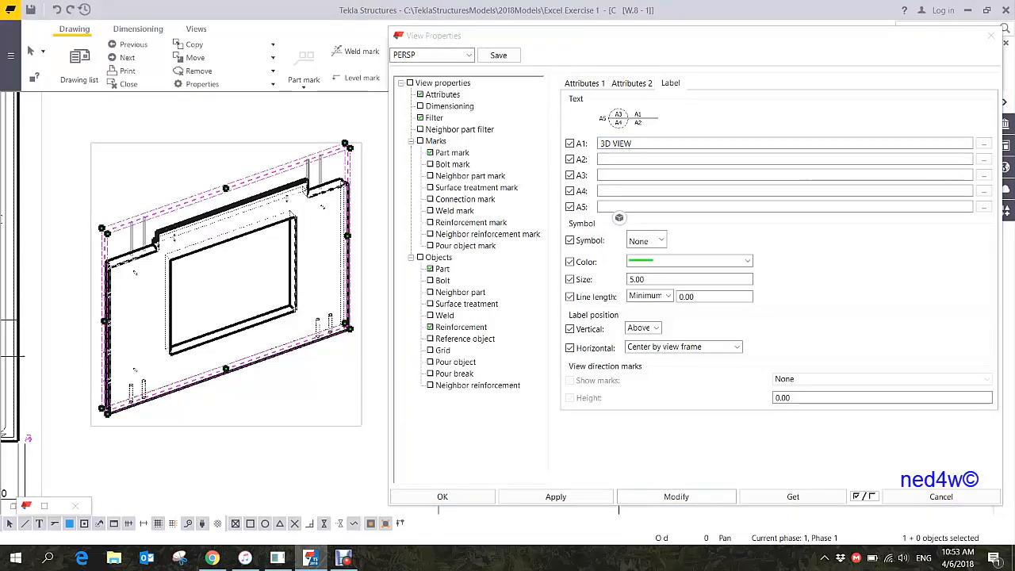
{"action": "left_click", "coordinate": [676, 497]}
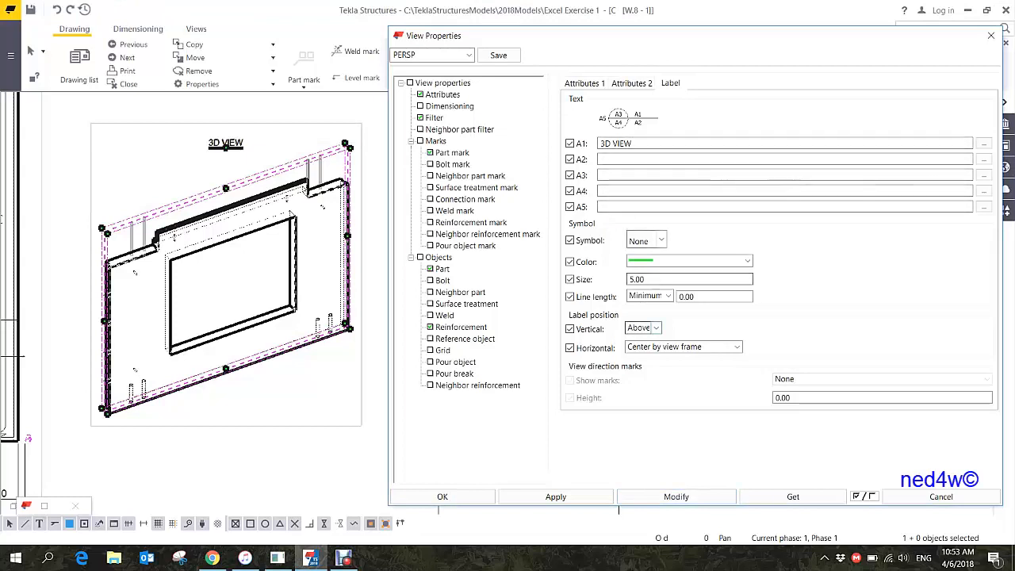
- Set the vertical position of the 3D view's label to Below and apply the change
{"action": "left_click", "coordinate": [649, 327]}
{"action": "left_click", "coordinate": [639, 347]}
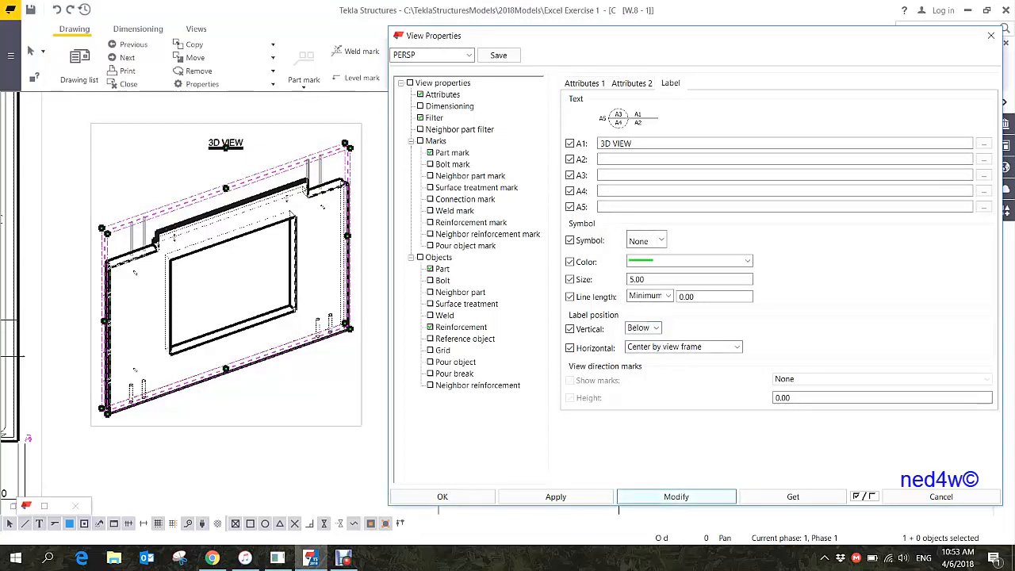
{"action": "left_click", "coordinate": [676, 496]}
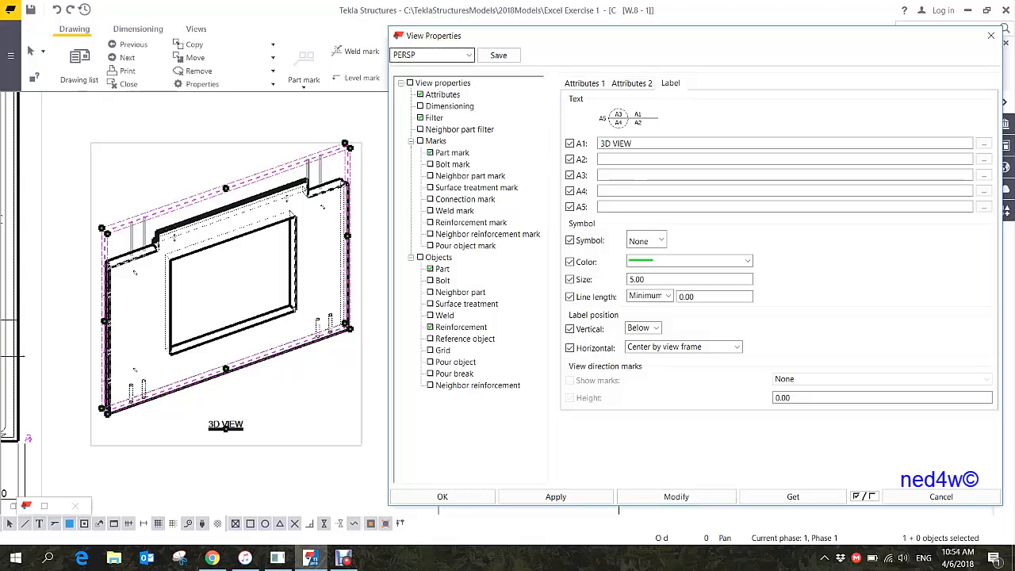
- Save the 3D view's properties under the name EXCEL_3D and close the view properties
{"action": "left_click", "coordinate": [429, 54]}
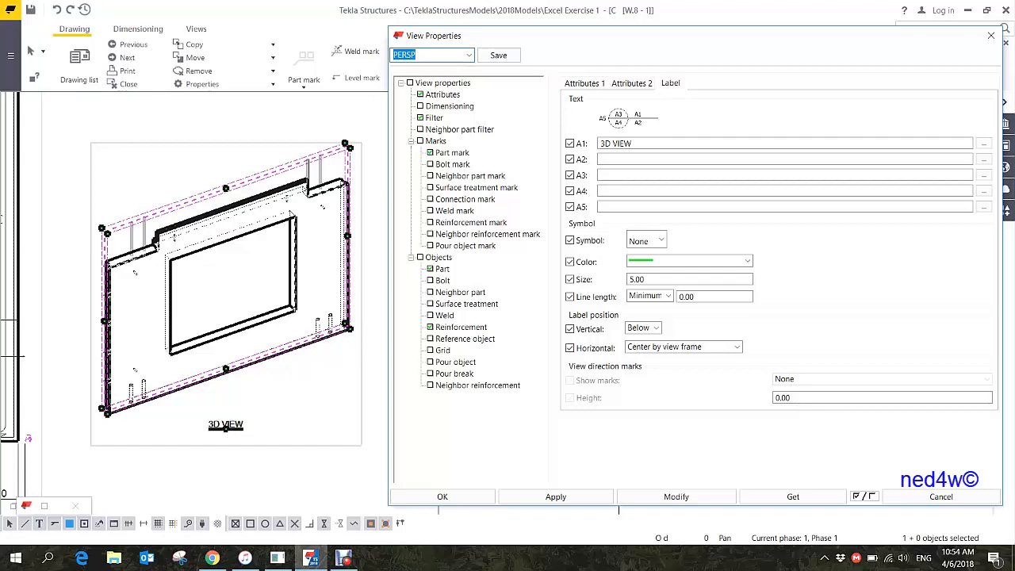
{"action": "type", "text": "EXCEL"}
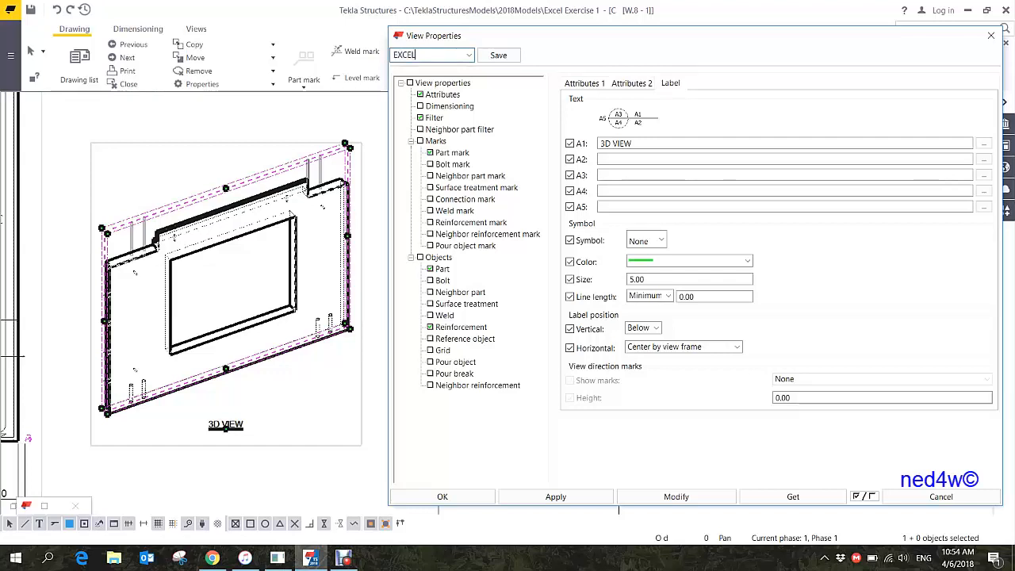
{"action": "type", "text": "_3D"}
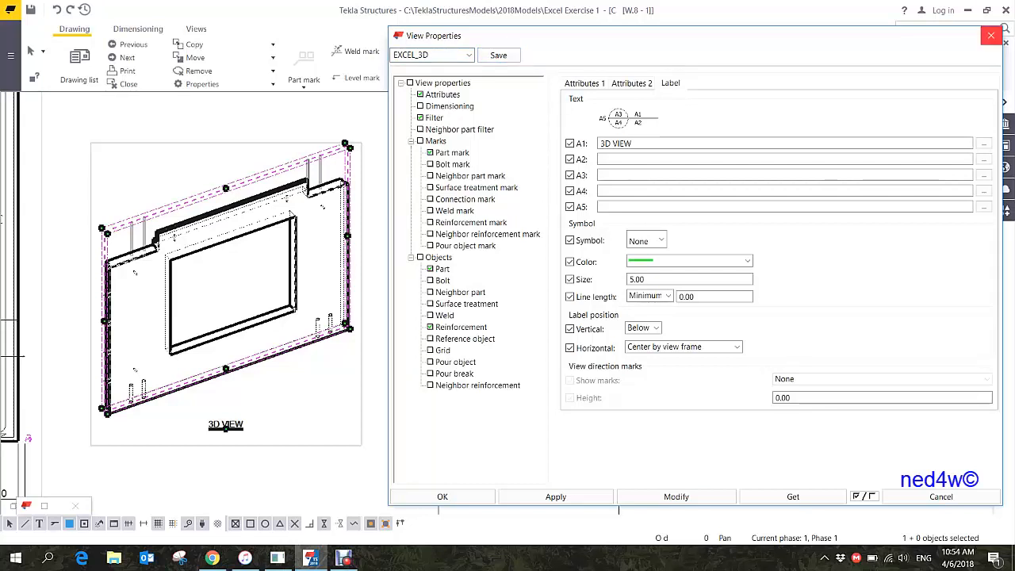
{"action": "left_click", "coordinate": [990, 34]}
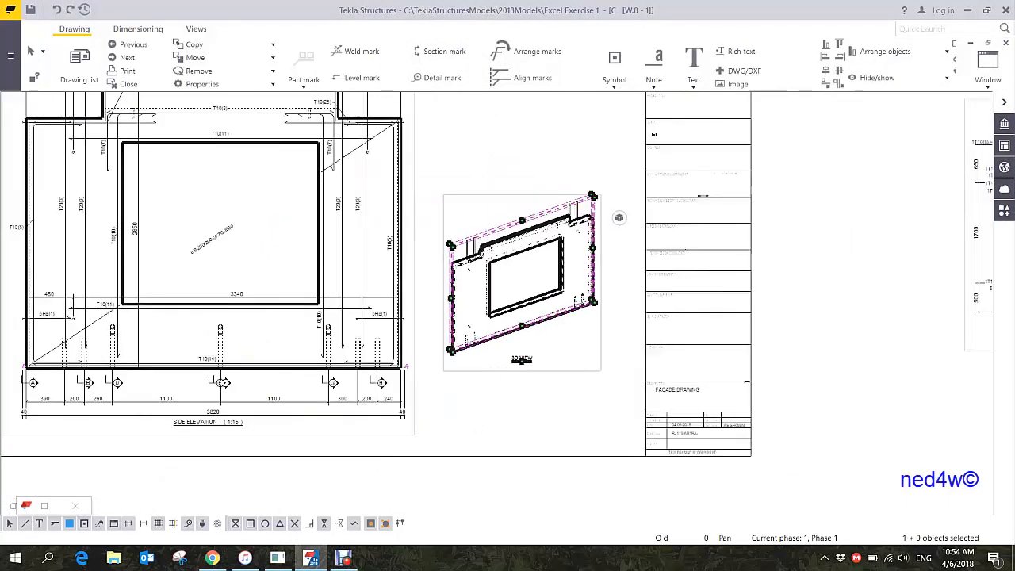
- Open the cast unit drawing properties of the facade wall drawing and set Recreate the drawing to Yes for view creation
{"action": "scroll", "coordinate": [605, 276], "scroll_direction": "down", "scroll_amount": 3}
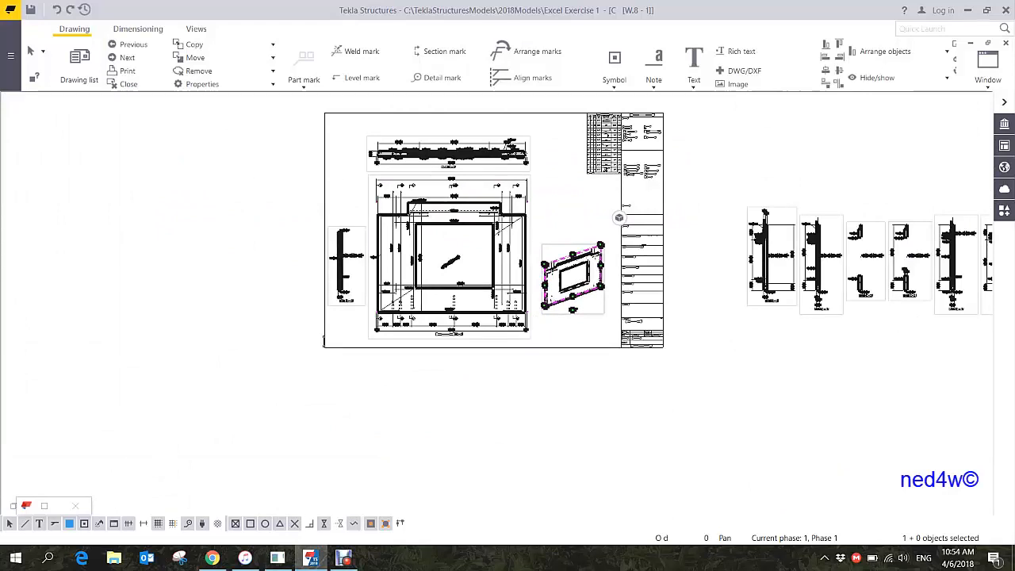
{"action": "middle_click_drag", "start_coordinate": [507, 285], "coordinate": [397, 287]}
{"action": "double_click", "coordinate": [213, 342]}
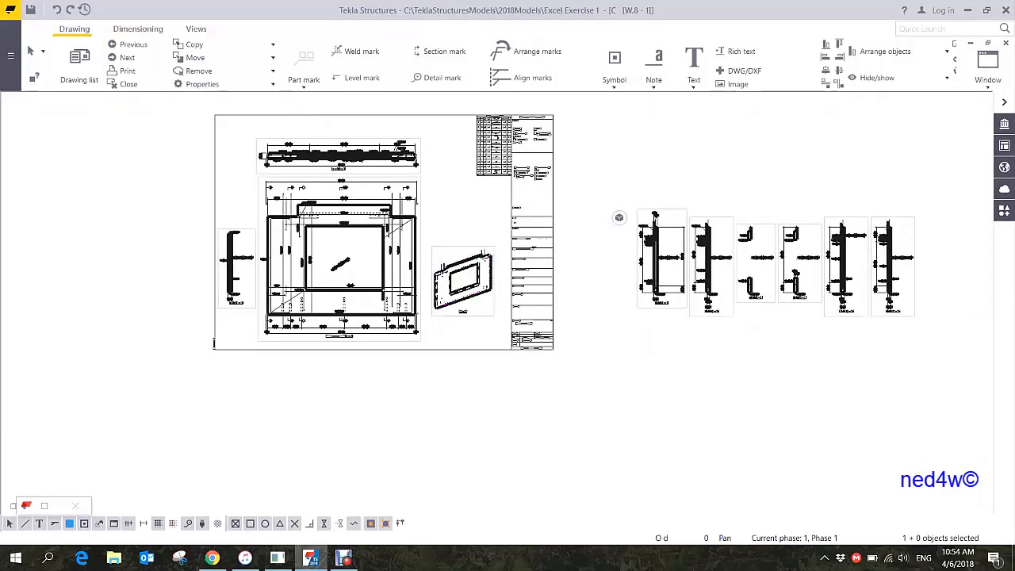
{"action": "left_click_drag", "start_coordinate": [396, 36], "coordinate": [643, 36]}
{"action": "middle_click_drag", "start_coordinate": [317, 238], "coordinate": [142, 282]}
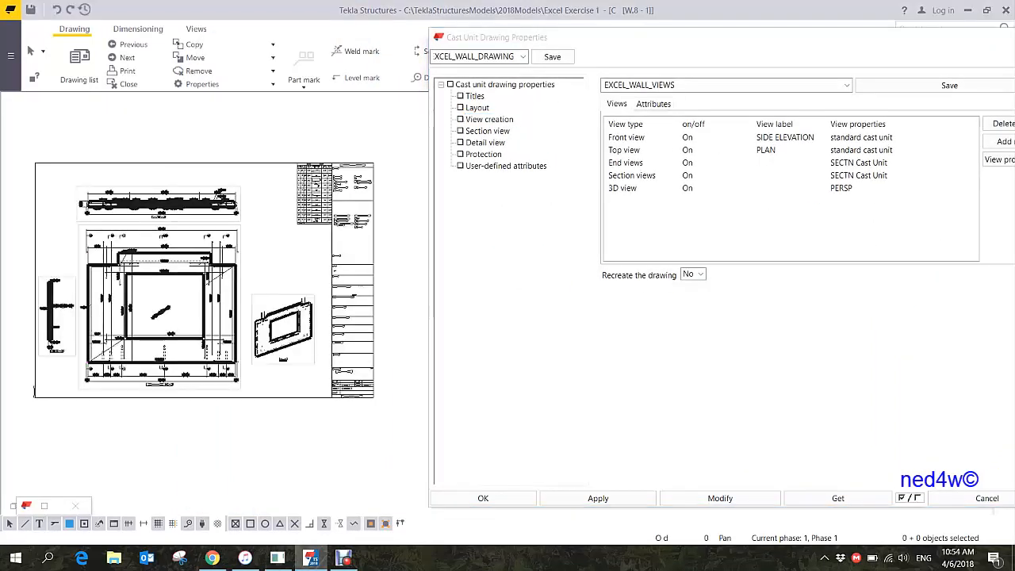
{"action": "left_click", "coordinate": [692, 273]}
{"action": "left_click", "coordinate": [690, 299]}
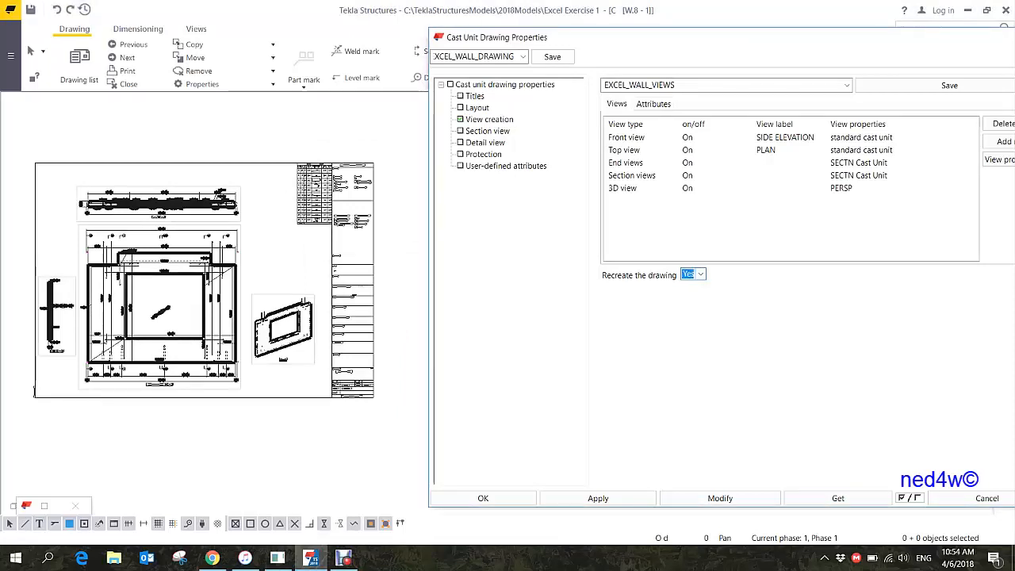
- Recreate the wall drawing with the current view creation settings, accepting the loss of manual edits
{"action": "left_click", "coordinate": [720, 498]}
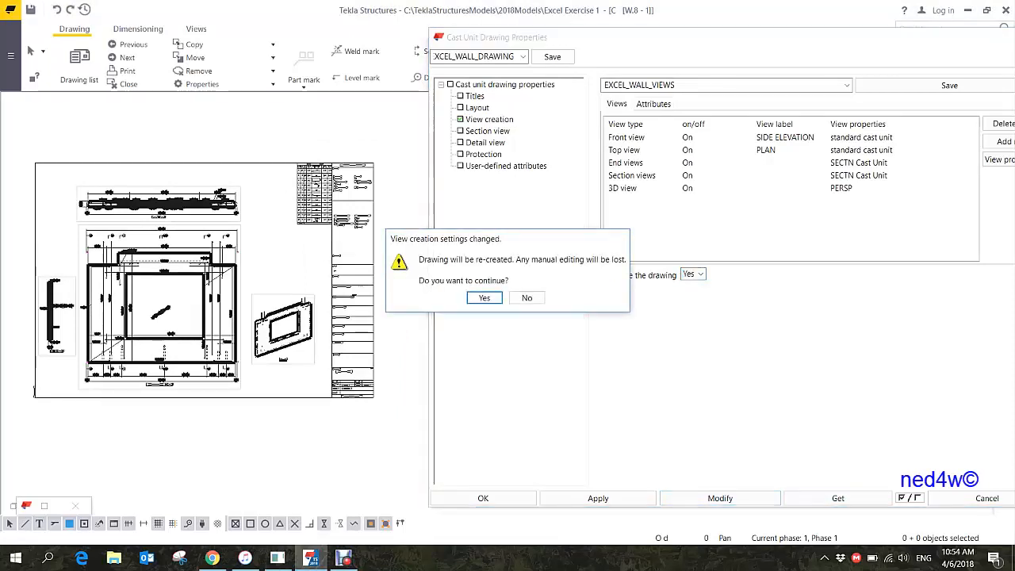
{"action": "key", "text": "Return"}
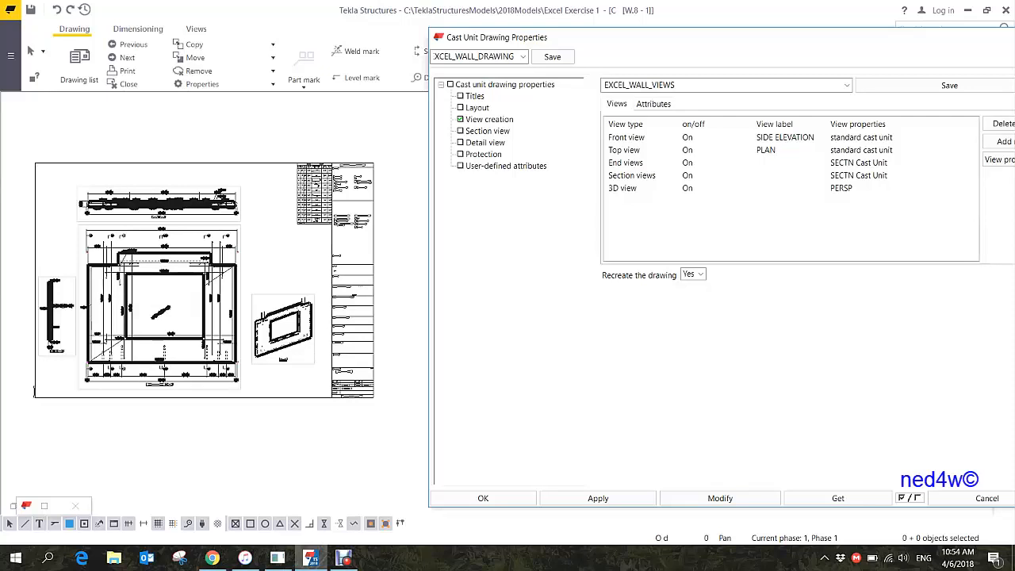
{"action": "left_click", "coordinate": [720, 498]}
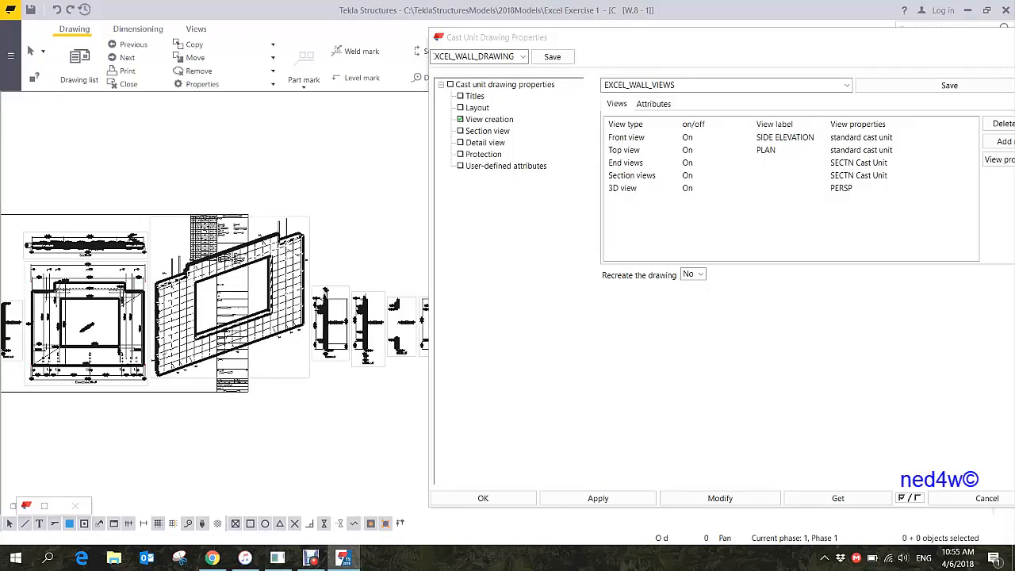
- Assign the saved EXCEL_3D view properties to the 3D view in the drawing's view creation settings
{"action": "left_click", "coordinate": [842, 187]}
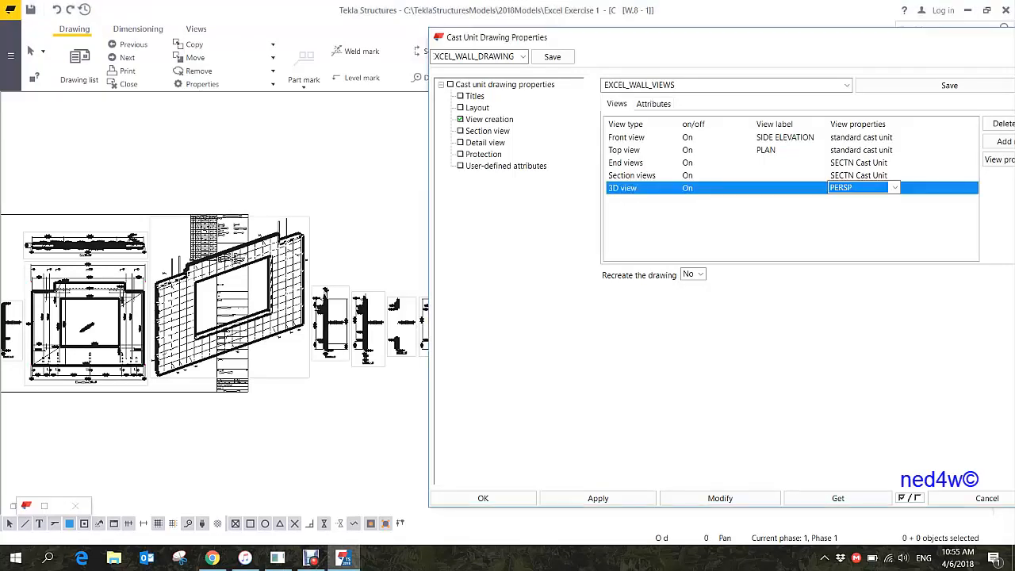
{"action": "left_click", "coordinate": [894, 188]}
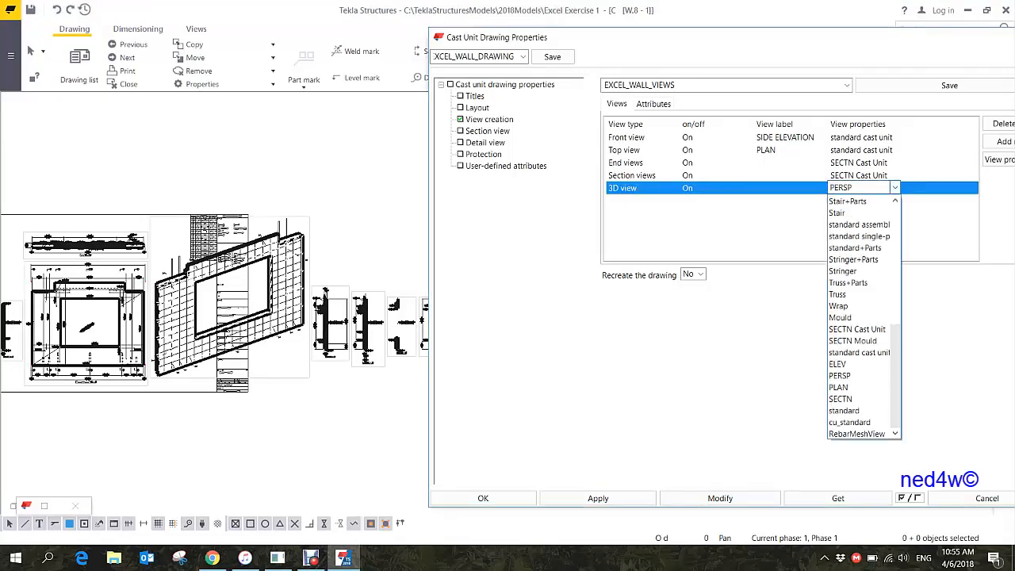
{"action": "scroll", "coordinate": [857, 200], "scroll_direction": "up", "scroll_amount": 10}
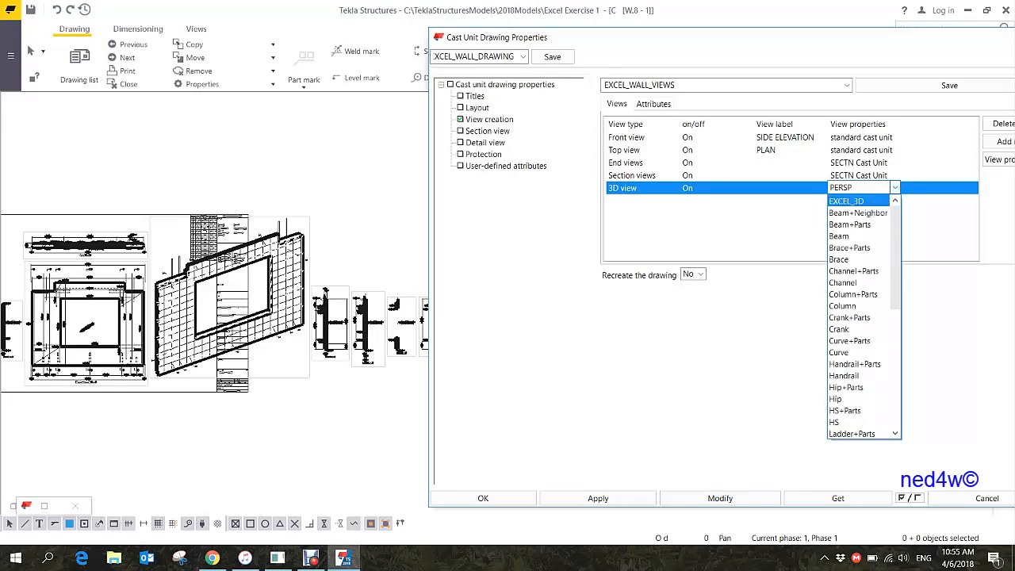
{"action": "left_click", "coordinate": [849, 200]}
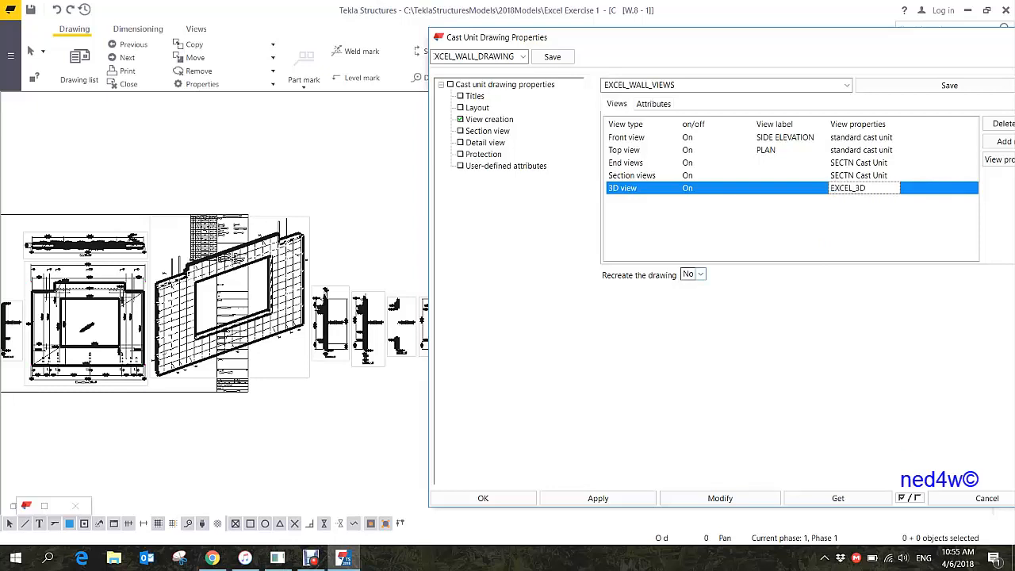
- Set Recreate the drawing to Yes and modify the drawing, confirming its re-creation
{"action": "left_click", "coordinate": [691, 274]}
{"action": "left_click", "coordinate": [687, 299]}
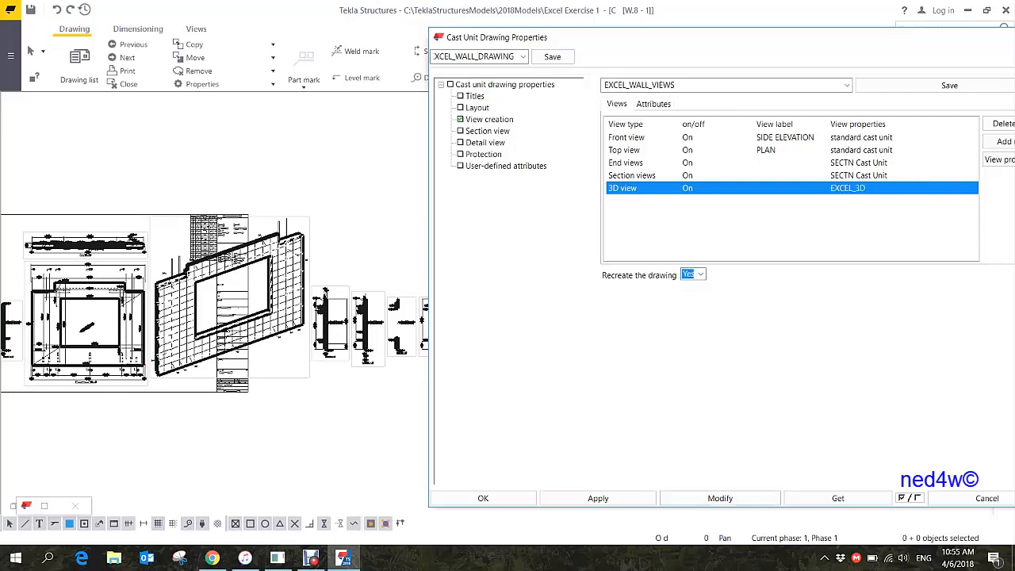
{"action": "left_click", "coordinate": [720, 498]}
{"action": "key", "text": "Return"}
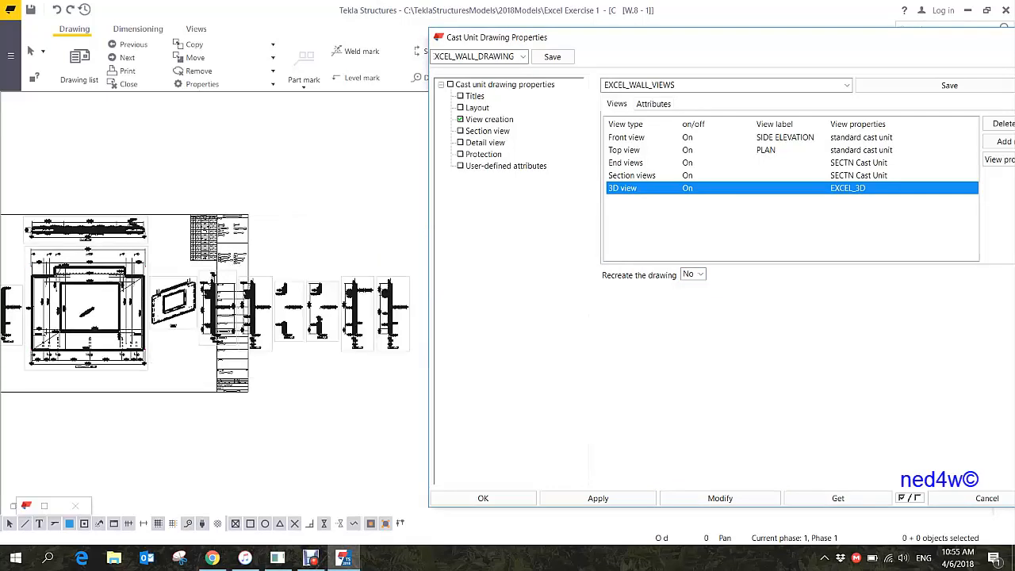
- Check the recreated 3D view and save the cast unit drawing properties under EXCEL_WALL_DRAWING
{"action": "middle_click_drag", "start_coordinate": [183, 299], "coordinate": [294, 260]}
{"action": "scroll", "coordinate": [295, 260], "scroll_direction": "up", "scroll_amount": 5}
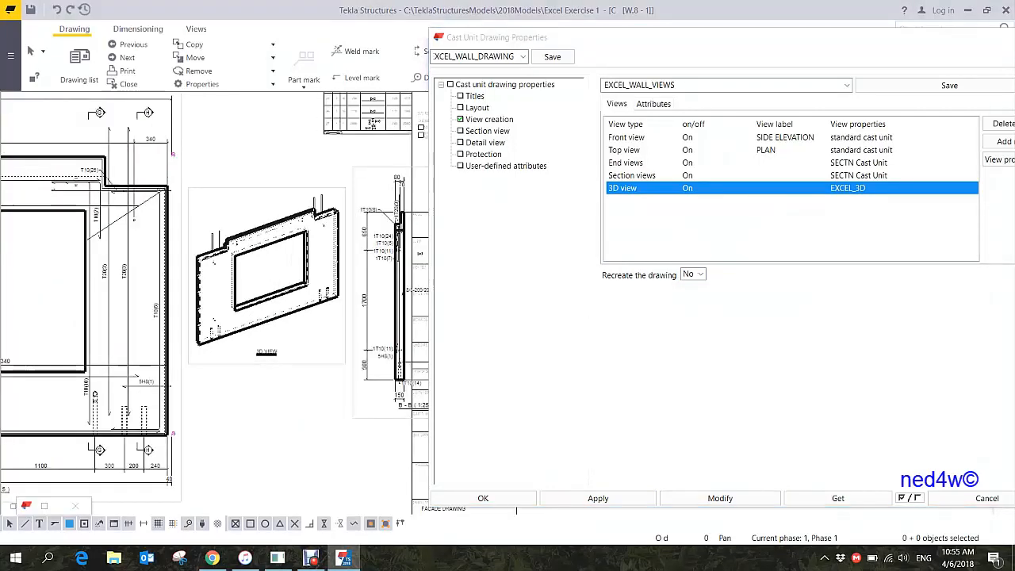
{"action": "scroll", "coordinate": [295, 266], "scroll_direction": "up", "scroll_amount": 5}
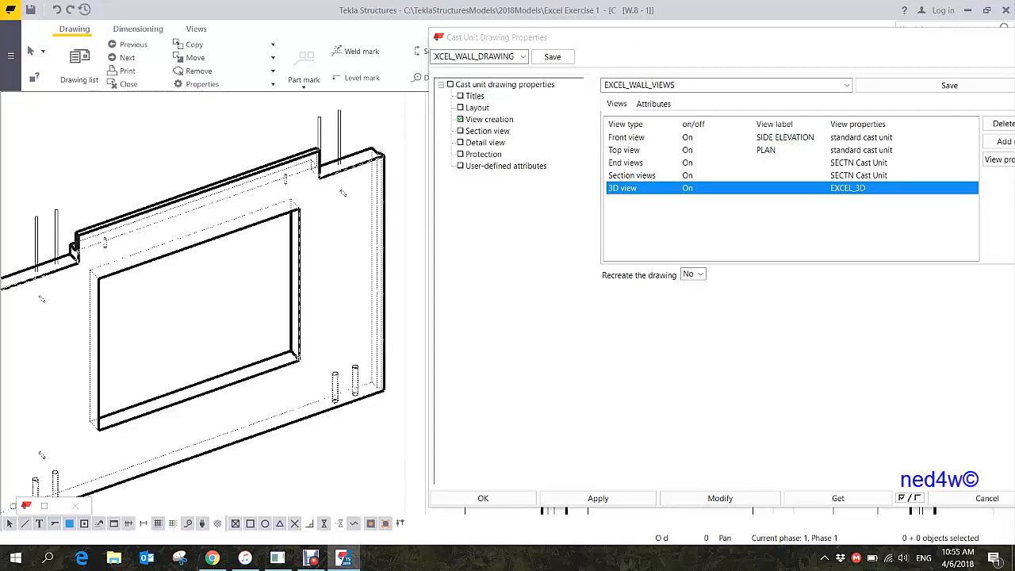
{"action": "scroll", "coordinate": [363, 146], "scroll_direction": "down", "scroll_amount": 3}
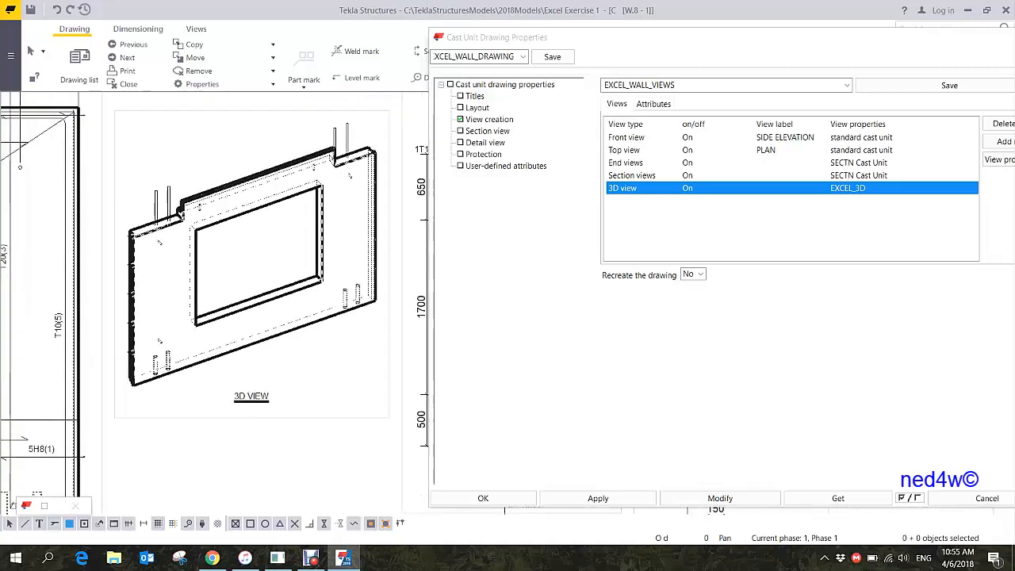
{"action": "left_click", "coordinate": [552, 56]}
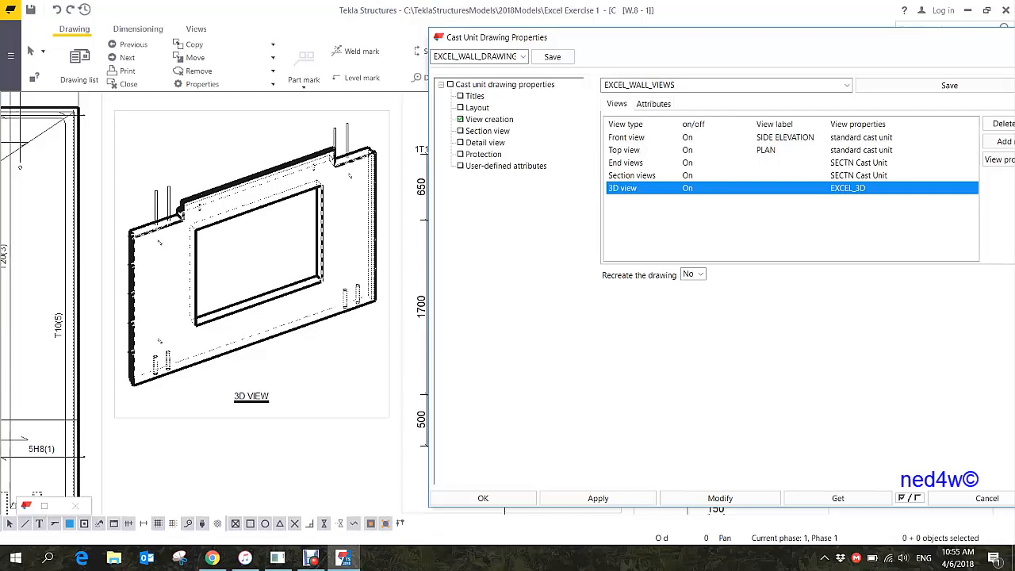
- Move the side elevation view outside the sheet, to the left of its frame, and close the cast unit drawing properties
{"action": "middle_click_drag", "start_coordinate": [198, 305], "coordinate": [357, 298]}
{"action": "scroll", "coordinate": [357, 297], "scroll_direction": "down", "scroll_amount": 6}
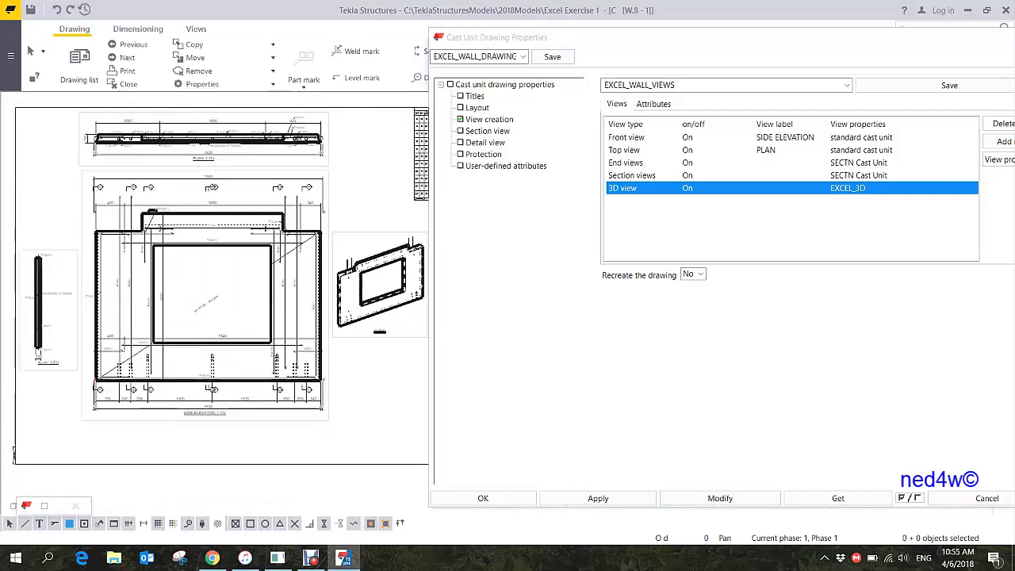
{"action": "scroll", "coordinate": [371, 301], "scroll_direction": "down", "scroll_amount": 2}
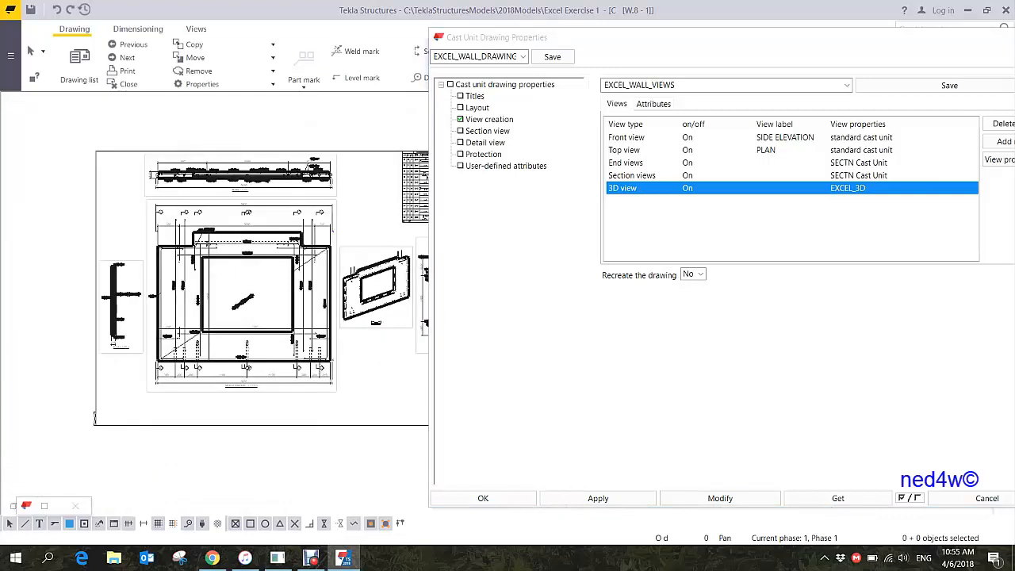
{"action": "scroll", "coordinate": [258, 388], "scroll_direction": "up", "scroll_amount": 4}
{"action": "scroll", "coordinate": [258, 388], "scroll_direction": "down", "scroll_amount": 6}
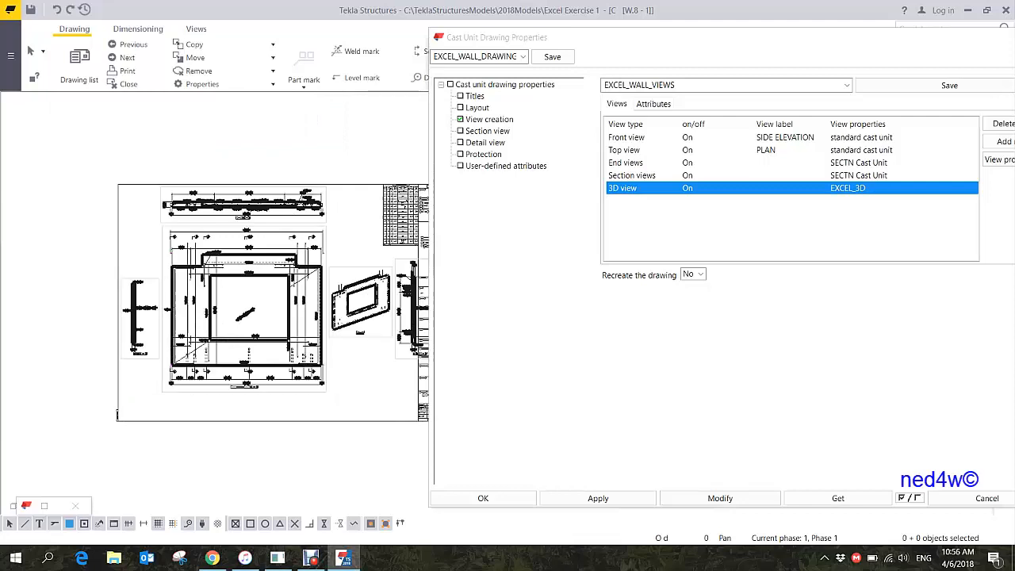
{"action": "scroll", "coordinate": [260, 387], "scroll_direction": "down", "scroll_amount": 2}
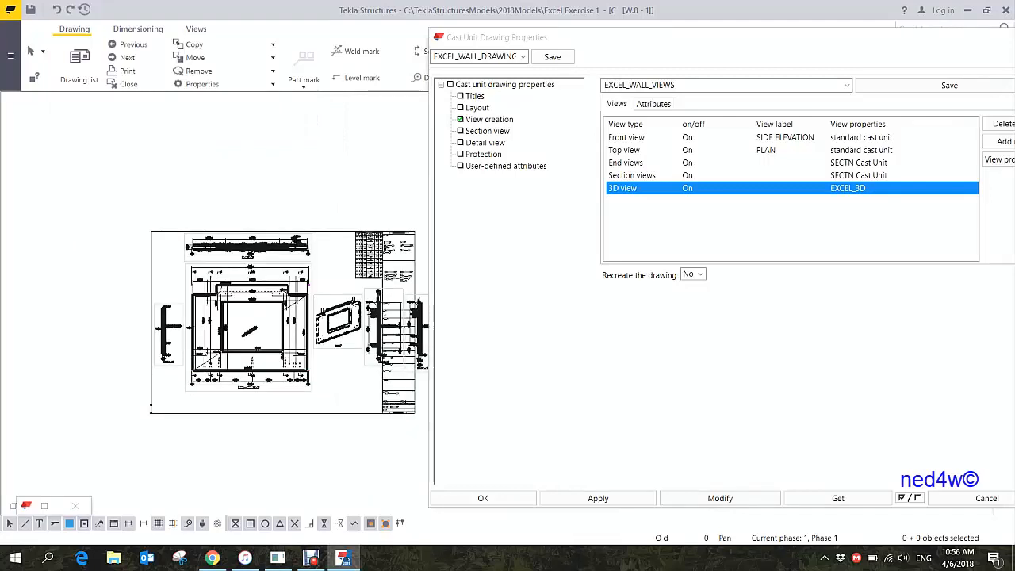
{"action": "left_click", "coordinate": [260, 390]}
{"action": "middle_click_drag", "start_coordinate": [151, 408], "coordinate": [278, 378]}
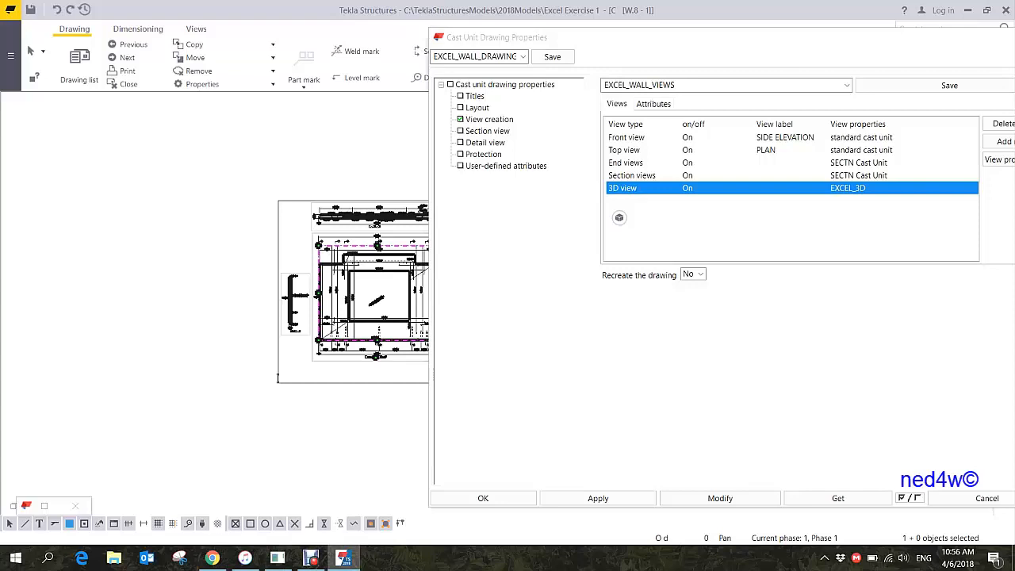
{"action": "left_click_drag", "start_coordinate": [410, 361], "coordinate": [150, 335]}
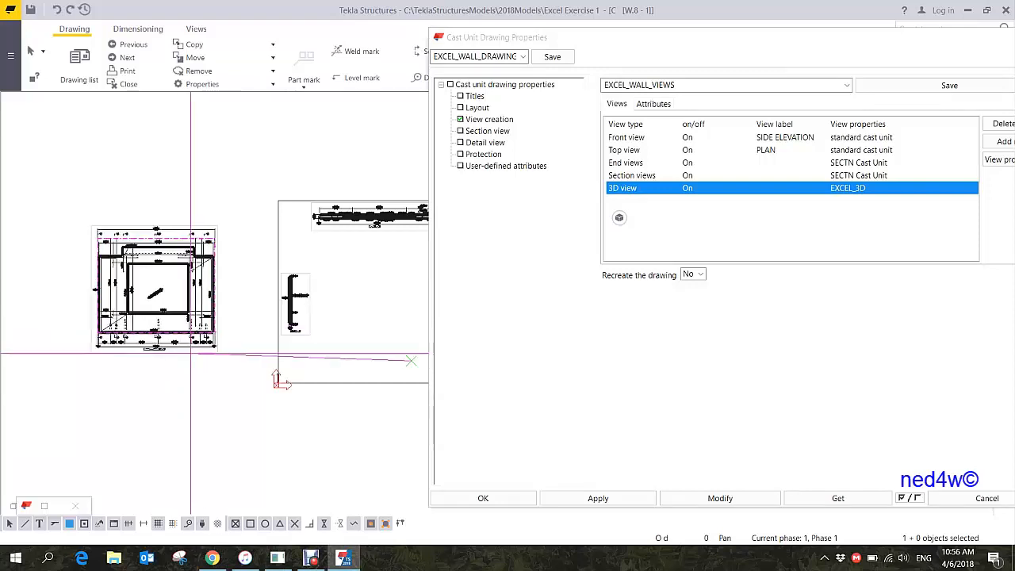
{"action": "key", "text": "Escape"}
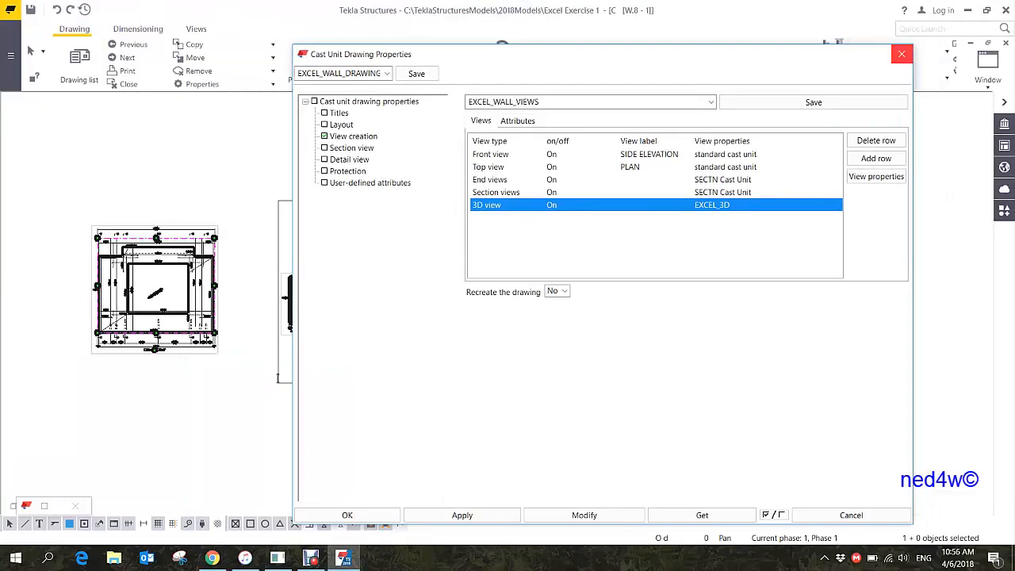
{"action": "left_click", "coordinate": [901, 54]}
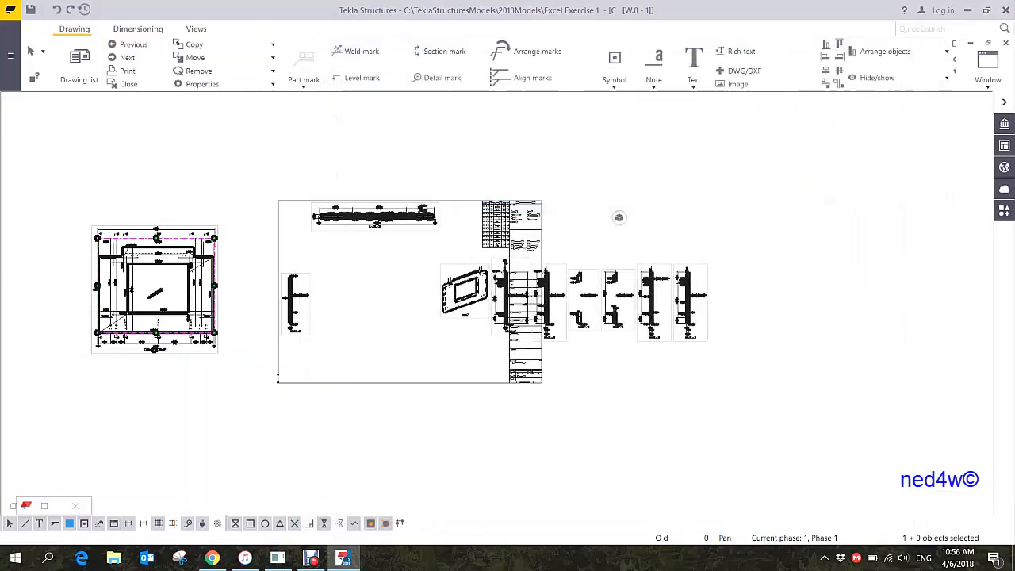
- Set the side elevation view's scale to 1/25 in its view properties and modify the view
{"action": "middle_click_drag", "start_coordinate": [155, 285], "coordinate": [536, 249]}
{"action": "scroll", "coordinate": [587, 243], "scroll_direction": "up", "scroll_amount": 6}
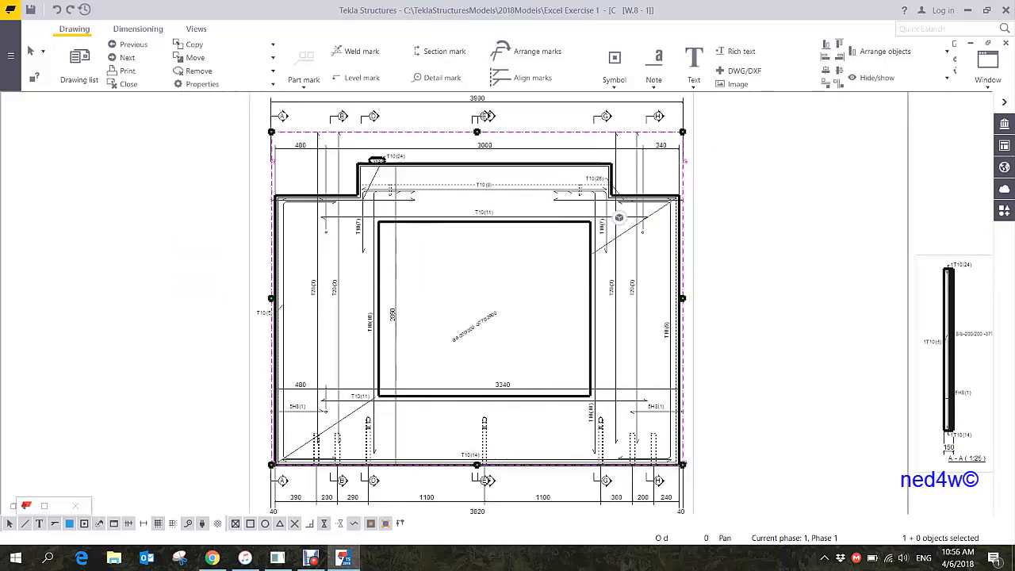
{"action": "scroll", "coordinate": [519, 215], "scroll_direction": "down", "scroll_amount": 1}
{"action": "key", "text": "Escape"}
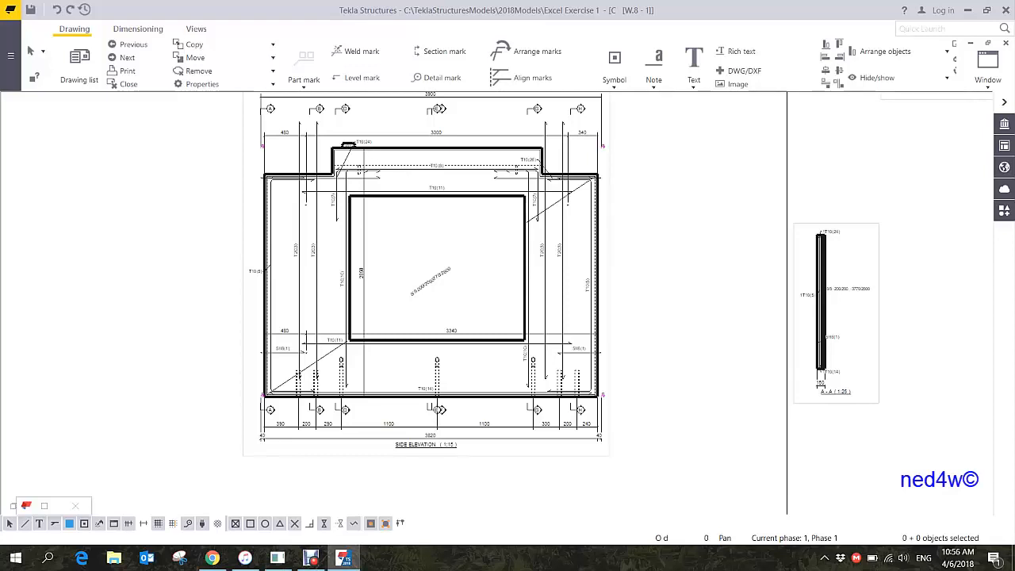
{"action": "scroll", "coordinate": [679, 356], "scroll_direction": "down", "scroll_amount": 1}
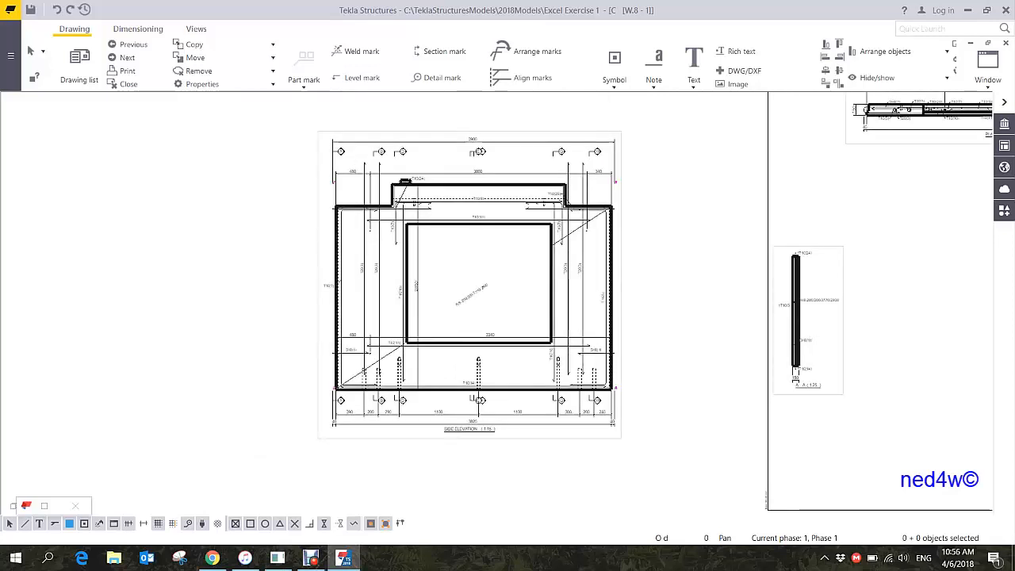
{"action": "middle_click_drag", "start_coordinate": [679, 356], "coordinate": [660, 403]}
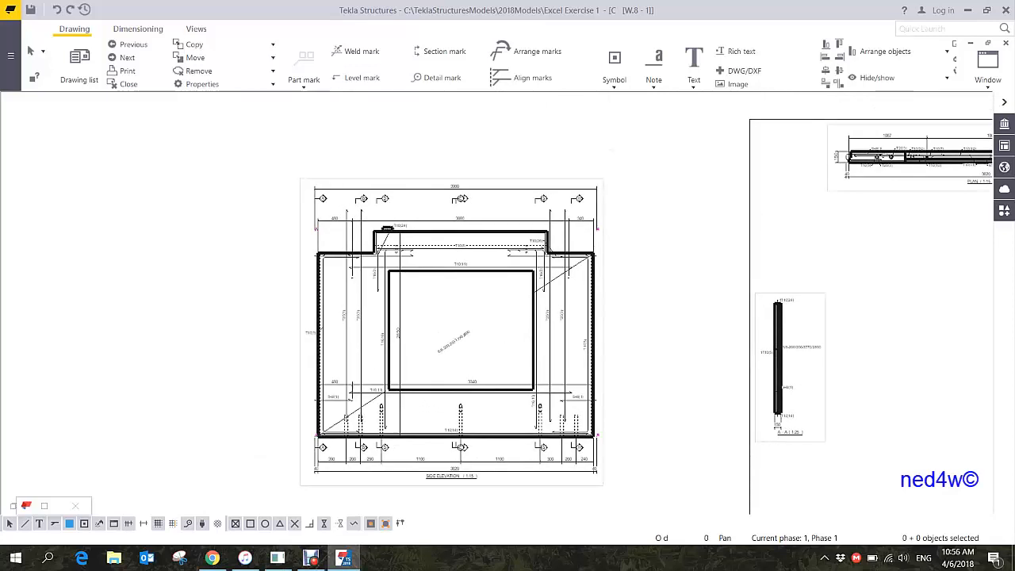
{"action": "left_click", "coordinate": [602, 403]}
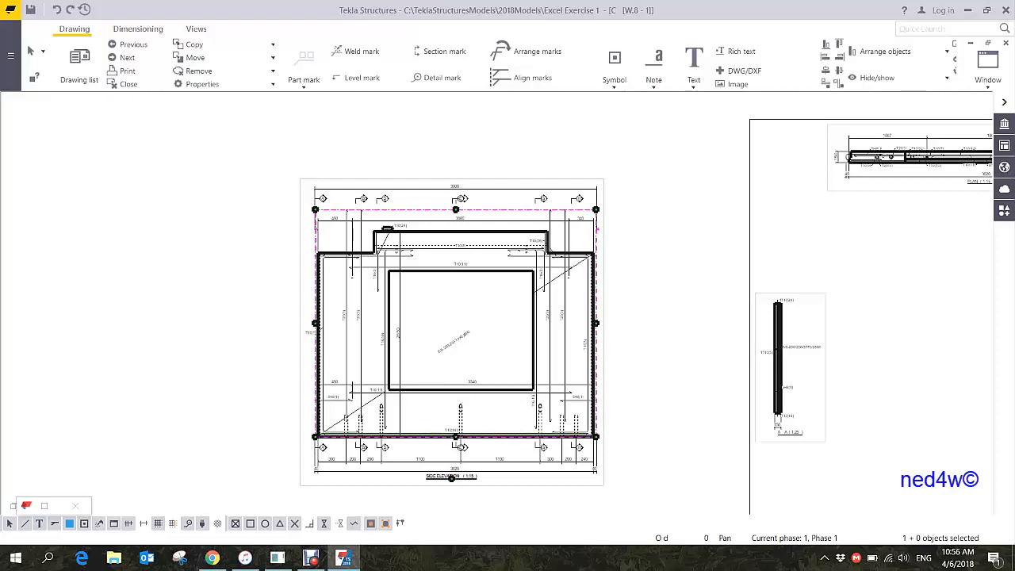
{"action": "double_click", "coordinate": [602, 403]}
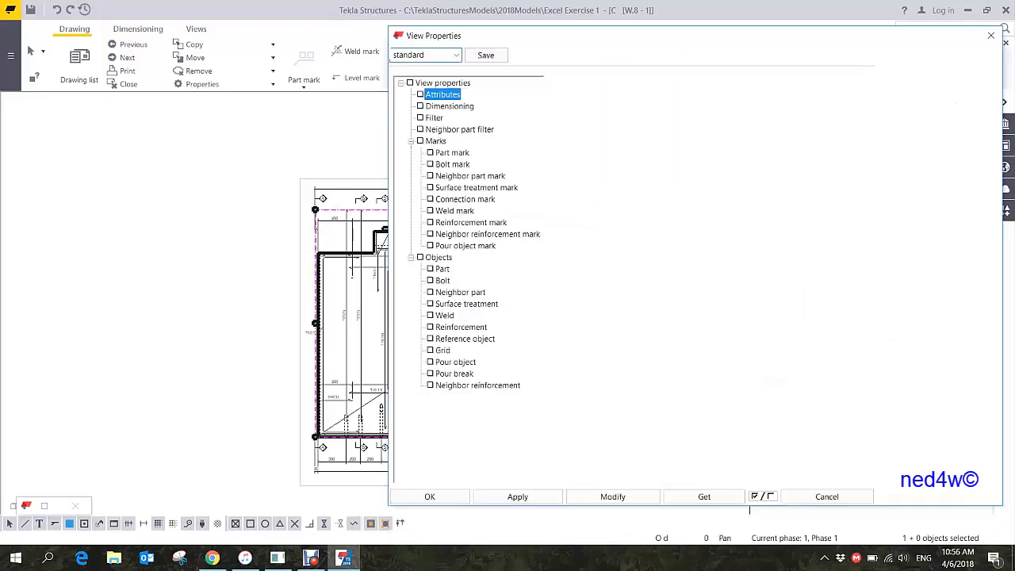
{"action": "middle_click_drag", "start_coordinate": [349, 318], "coordinate": [134, 281]}
{"action": "middle_click_drag", "start_coordinate": [533, 510], "coordinate": [516, 510]}
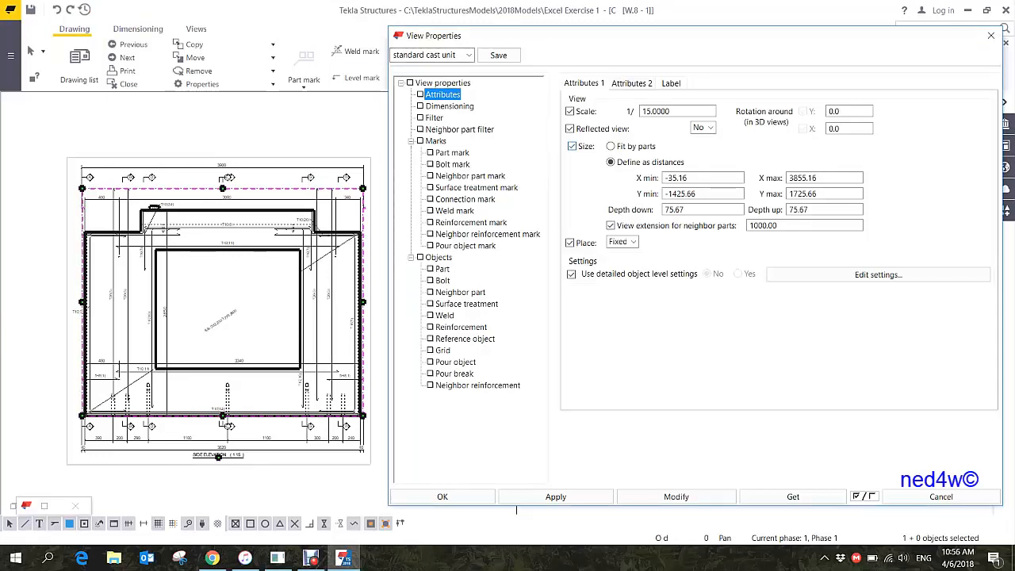
{"action": "key", "text": "Tab"}
{"action": "type", "text": "25"}
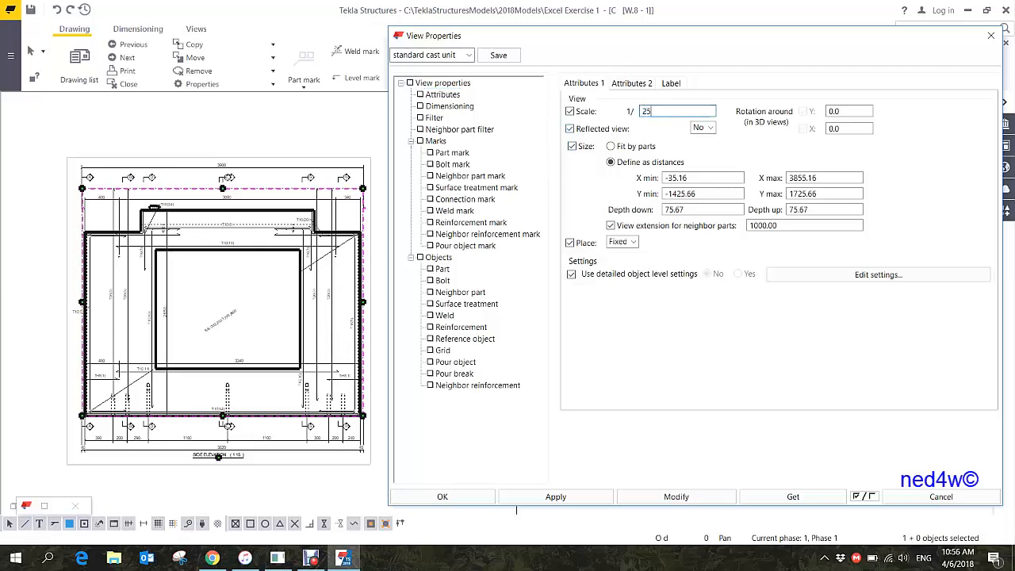
{"action": "key", "text": "Return"}
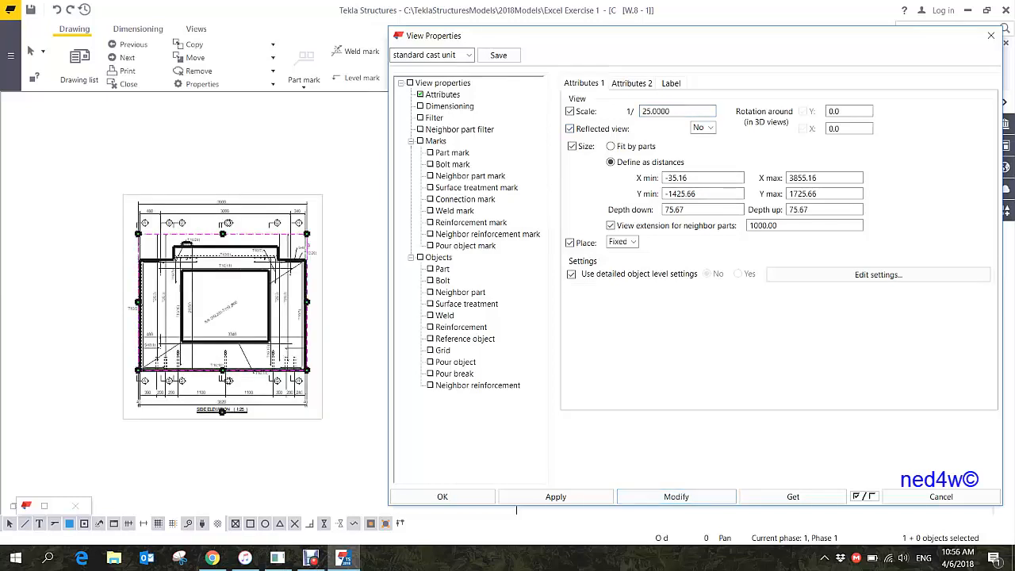
- Save the side elevation view's properties as a new settings file named EXCEL_WALL_FRONT_VIEW
{"action": "scroll", "coordinate": [307, 300], "scroll_direction": "up", "scroll_amount": 3}
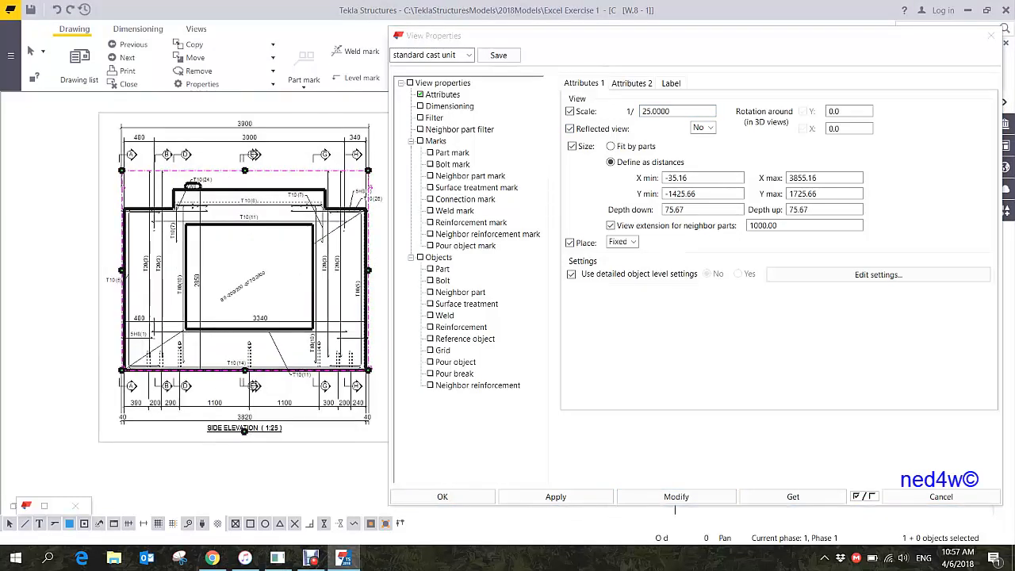
{"action": "middle_click_drag", "start_coordinate": [307, 301], "coordinate": [270, 313]}
{"action": "scroll", "coordinate": [239, 236], "scroll_direction": "down", "scroll_amount": 1}
{"action": "middle_click_drag", "start_coordinate": [239, 236], "coordinate": [248, 245]}
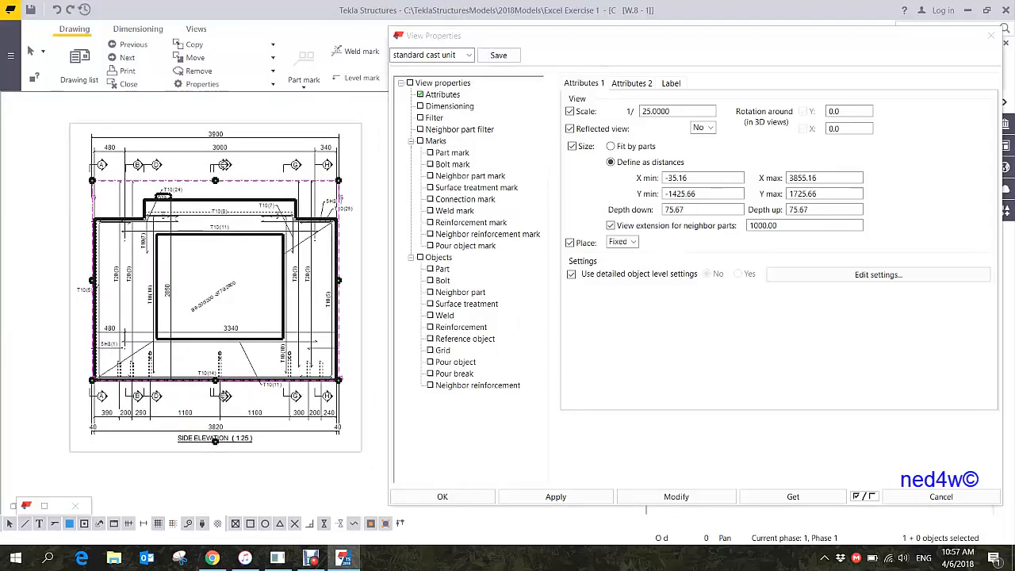
{"action": "left_click", "coordinate": [430, 55]}
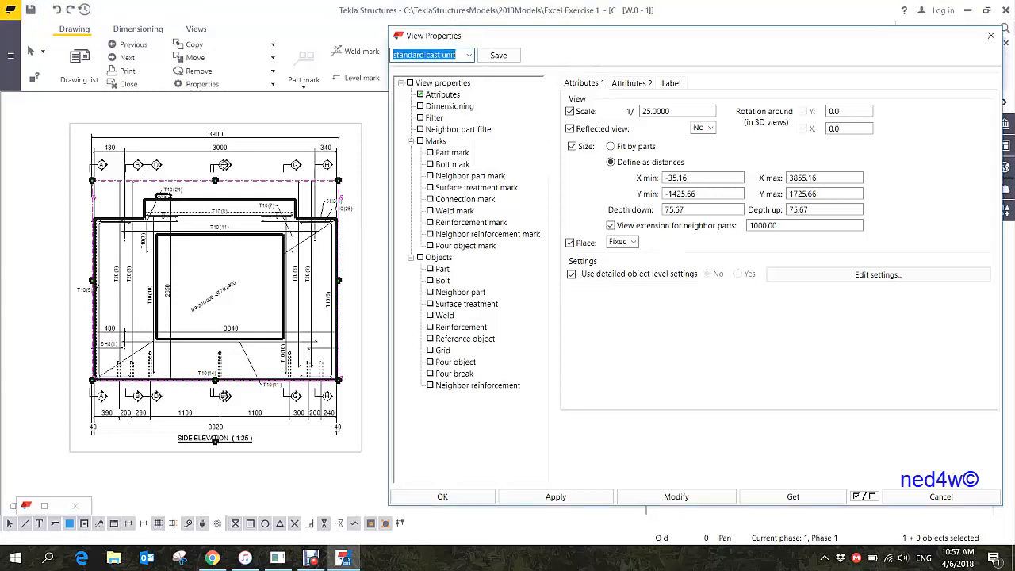
{"action": "type", "text": "EX"}
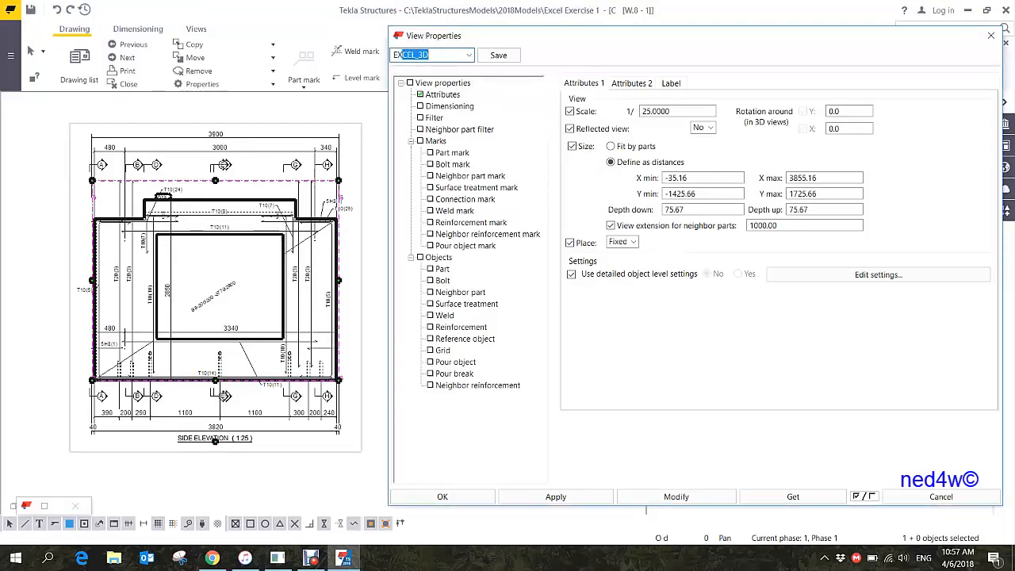
{"action": "type", "text": "CEL_WALL_FRONT_"}
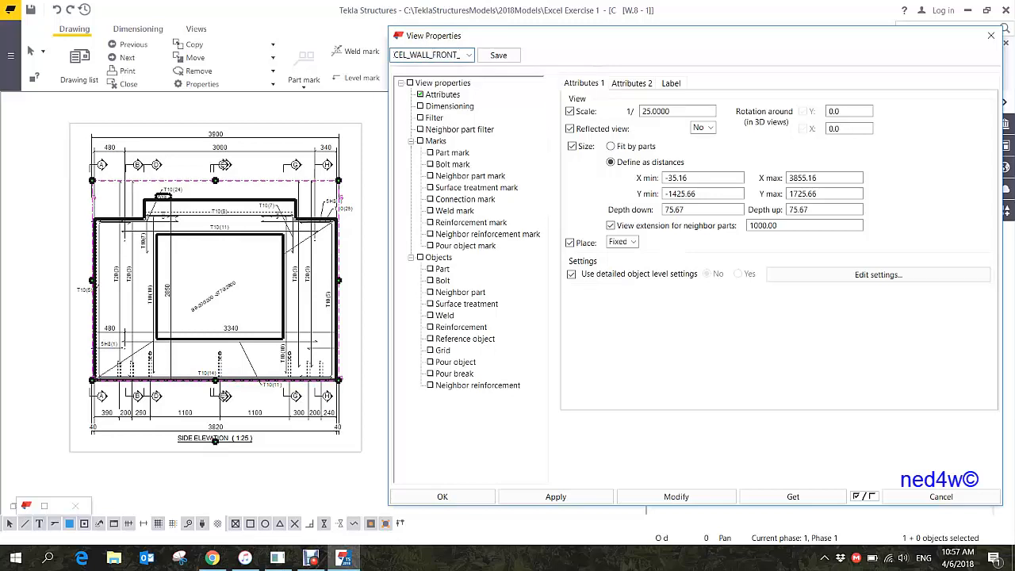
{"action": "type", "text": "VIEW"}
{"action": "key", "text": "Tab"}
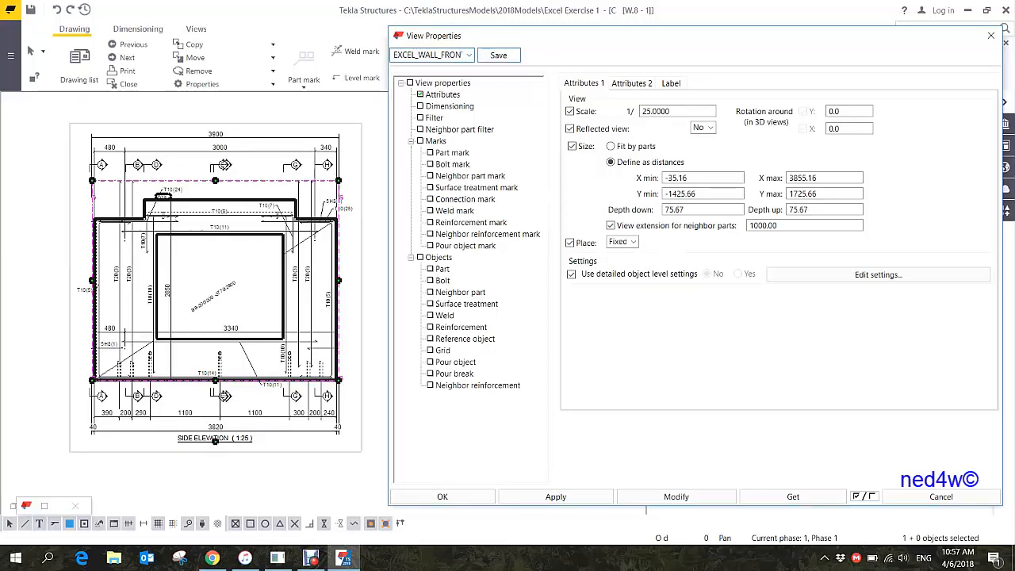
{"action": "key", "text": "Return"}
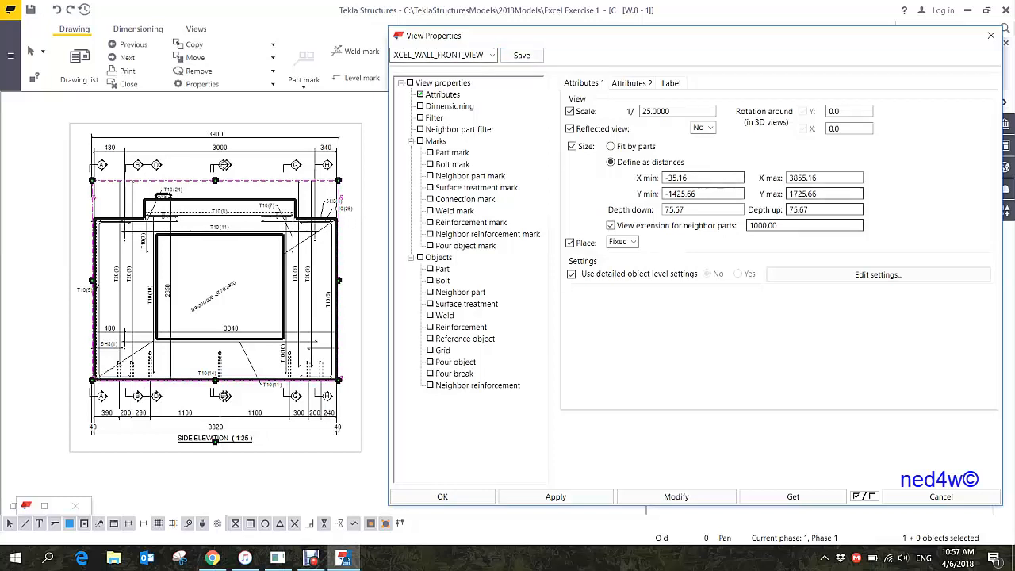
- Delete both integrated dimensioning rules of the side elevation view, modify the view, and save the settings under EXCEL_WALL_FRONT_VIEW
{"action": "left_click", "coordinate": [448, 105]}
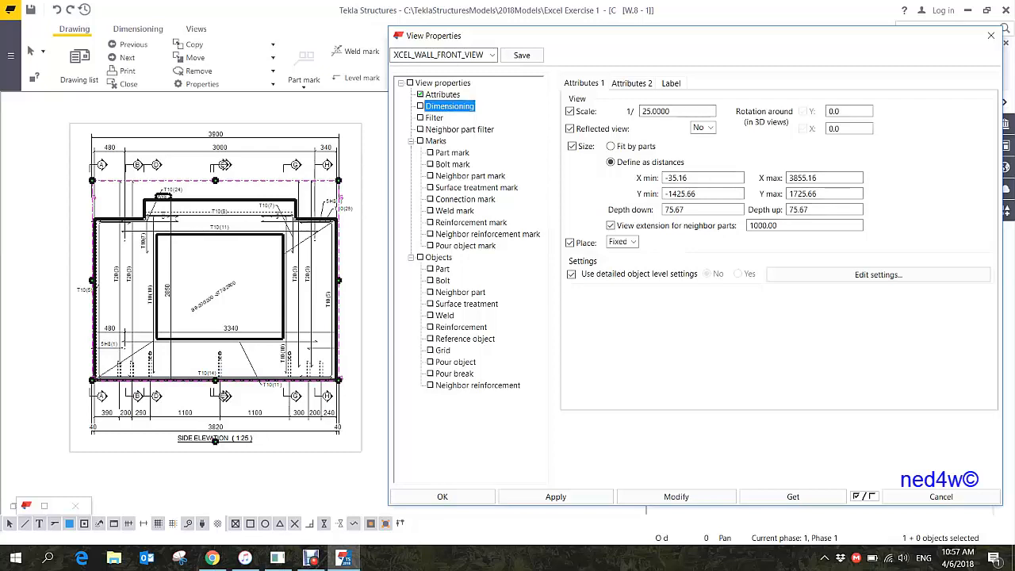
{"action": "left_click", "coordinate": [749, 138]}
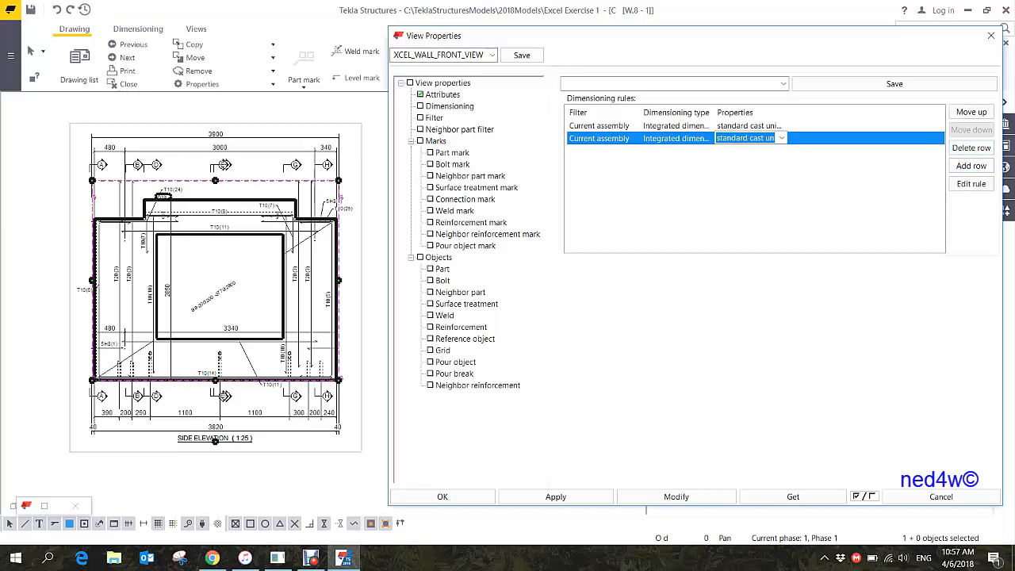
{"action": "key", "text": "Return"}
{"action": "key", "text": "Delete"}
{"action": "key", "text": "Delete"}
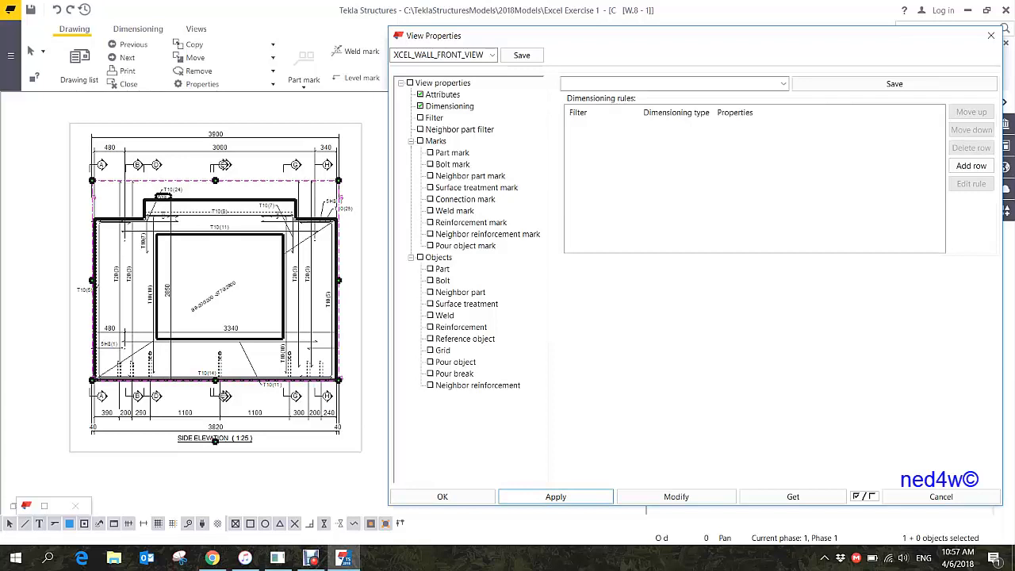
{"action": "key", "text": "Tab"}
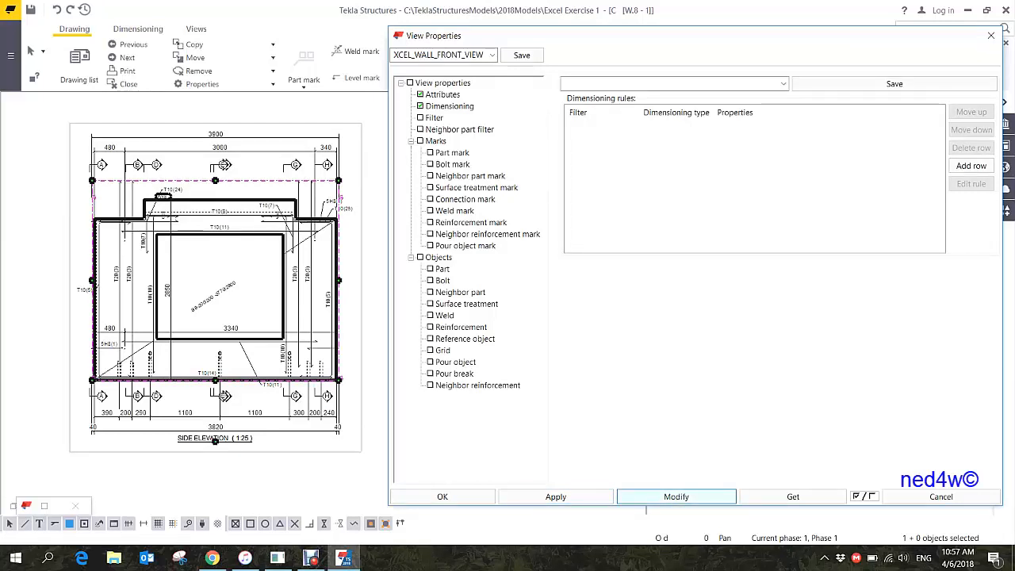
{"action": "key", "text": "Return"}
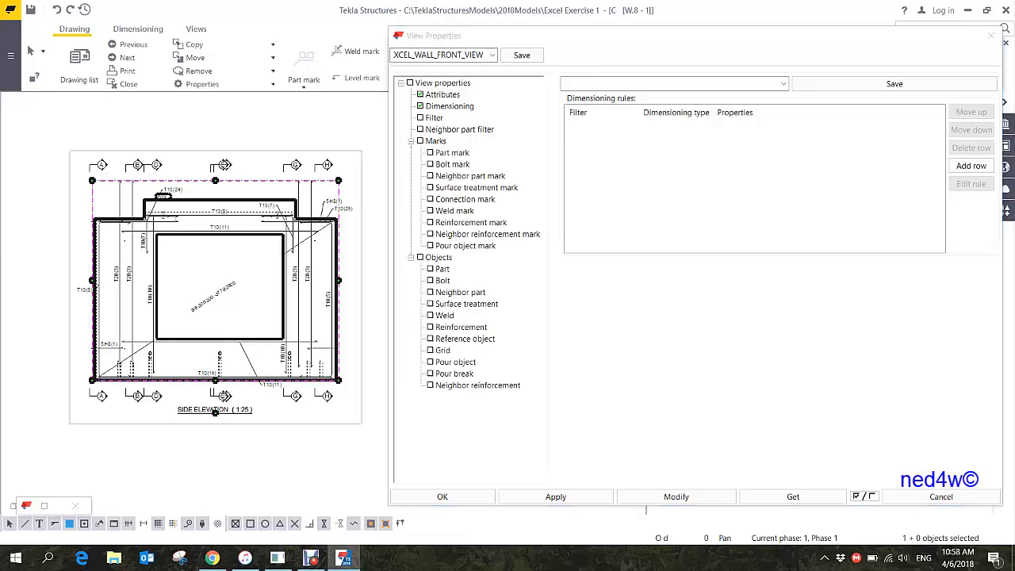
{"action": "key", "text": "Escape"}
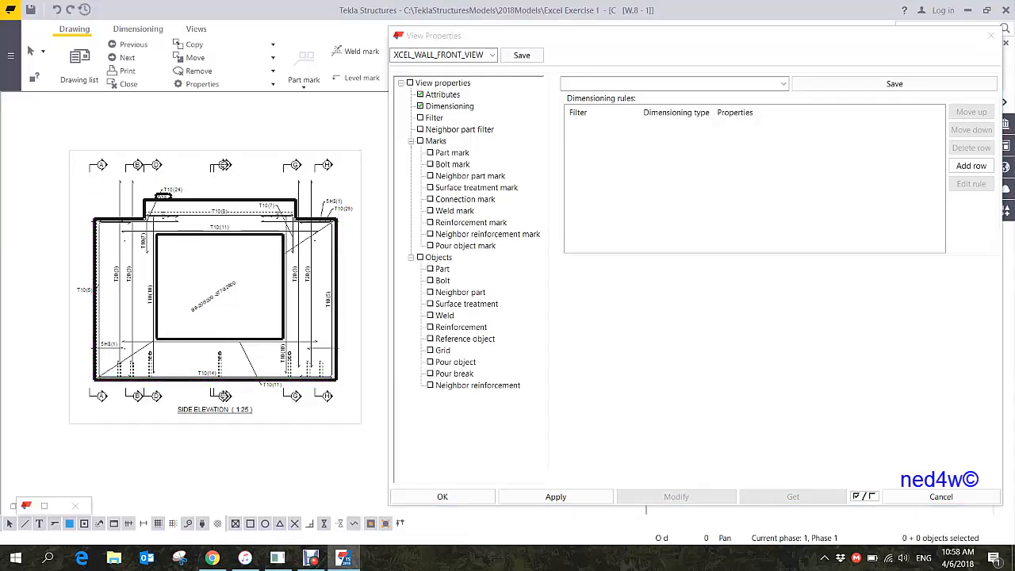
{"action": "left_click", "coordinate": [522, 55]}
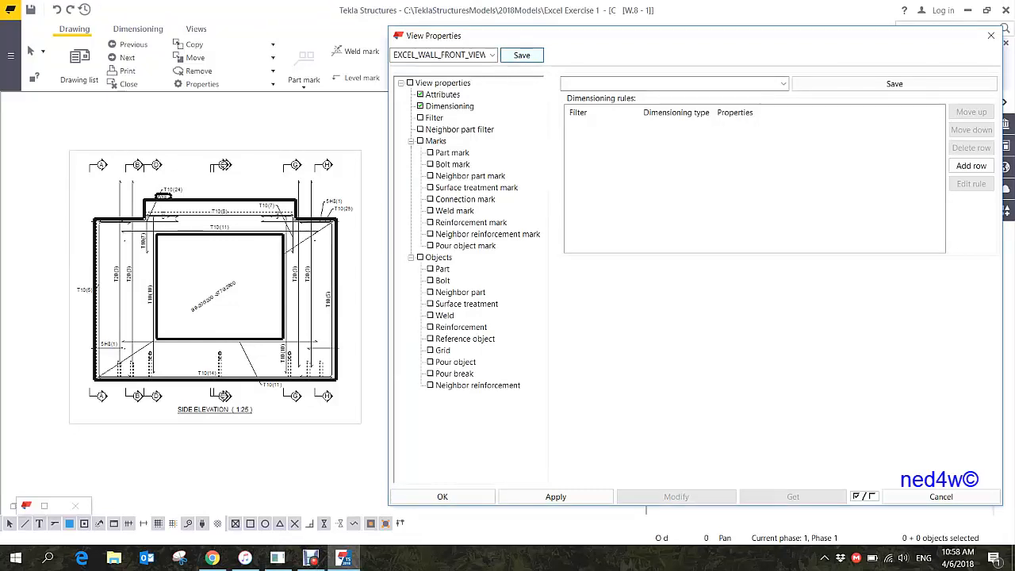
- Examine the reinforcement marks in the side elevation view, including the T20(3) marks beside the opening
{"action": "scroll", "coordinate": [193, 170], "scroll_direction": "up", "scroll_amount": 5}
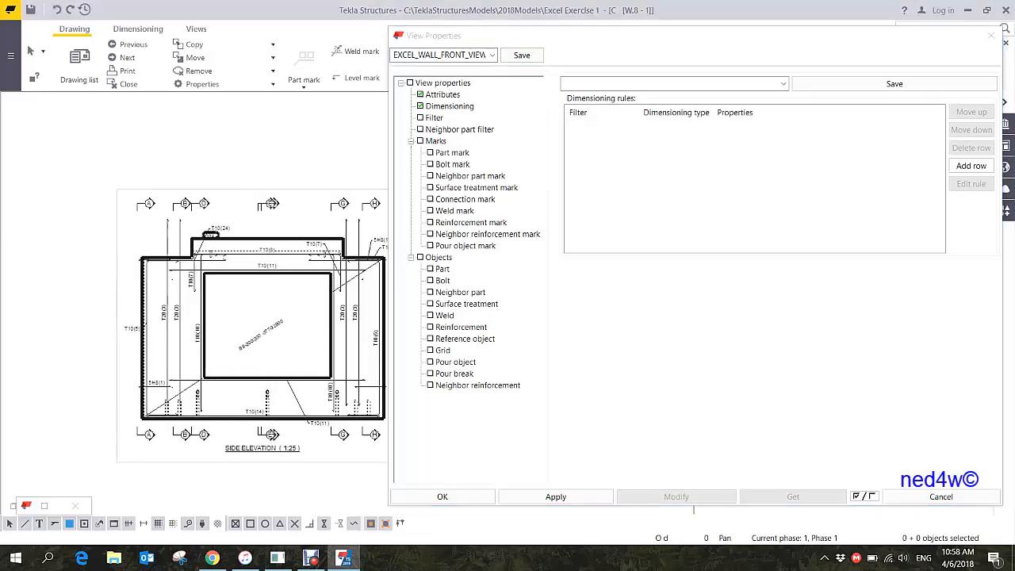
{"action": "scroll", "coordinate": [176, 313], "scroll_direction": "up", "scroll_amount": 2}
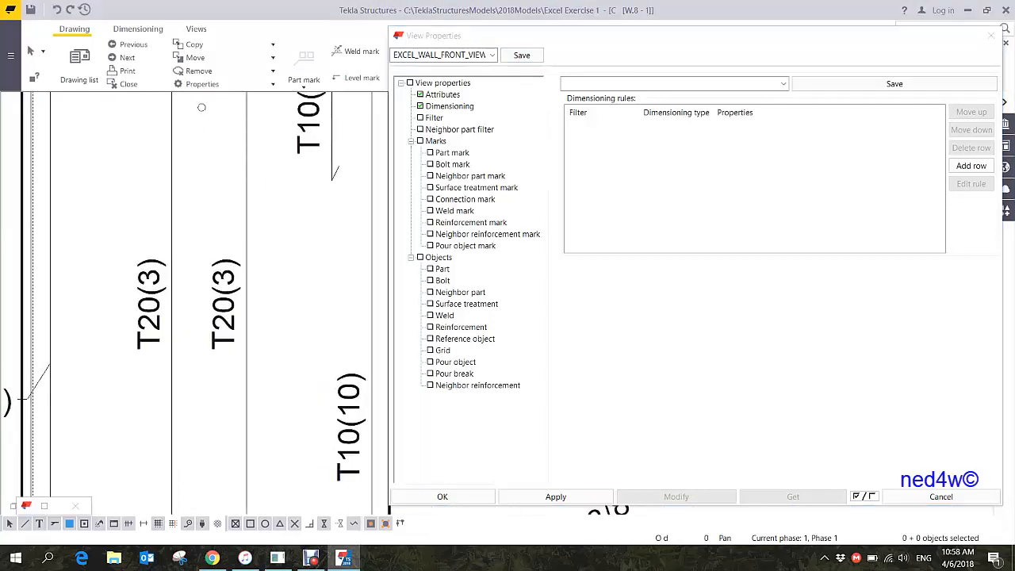
{"action": "scroll", "coordinate": [112, 289], "scroll_direction": "down", "scroll_amount": 7}
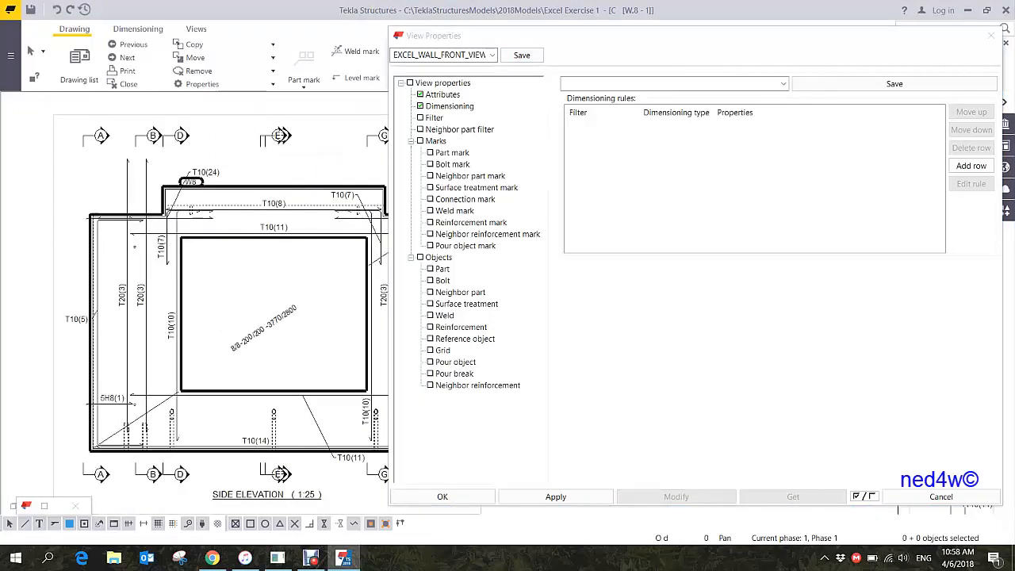
{"action": "scroll", "coordinate": [145, 261], "scroll_direction": "up", "scroll_amount": 7}
{"action": "scroll", "coordinate": [145, 262], "scroll_direction": "down", "scroll_amount": 8}
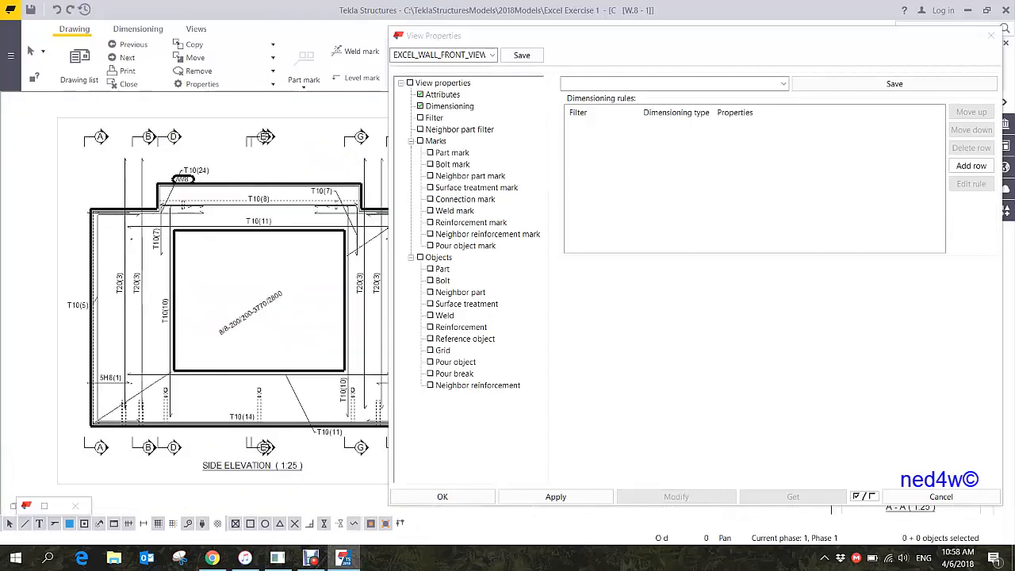
{"action": "scroll", "coordinate": [319, 191], "scroll_direction": "up", "scroll_amount": 5}
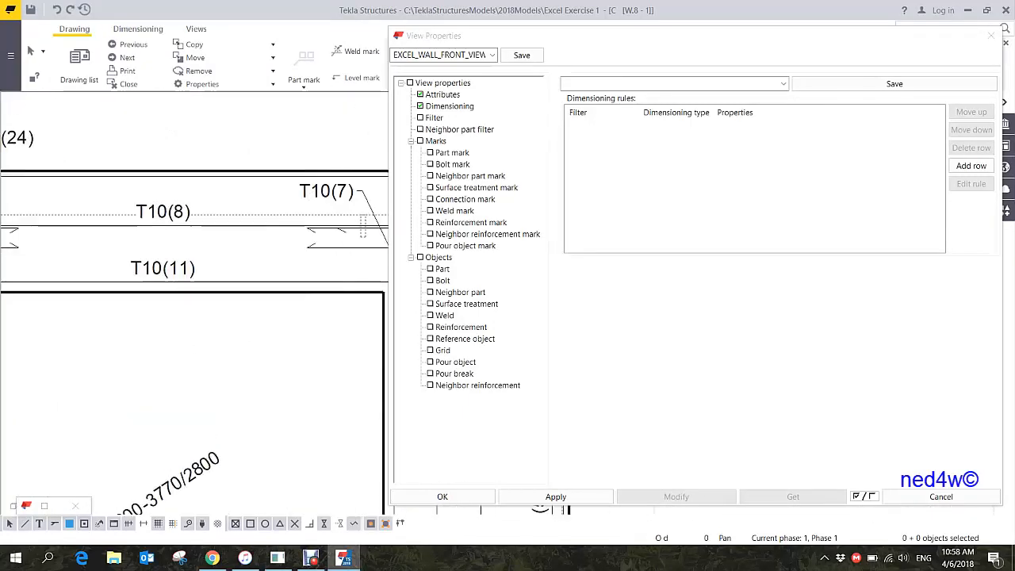
{"action": "scroll", "coordinate": [169, 217], "scroll_direction": "down", "scroll_amount": 2}
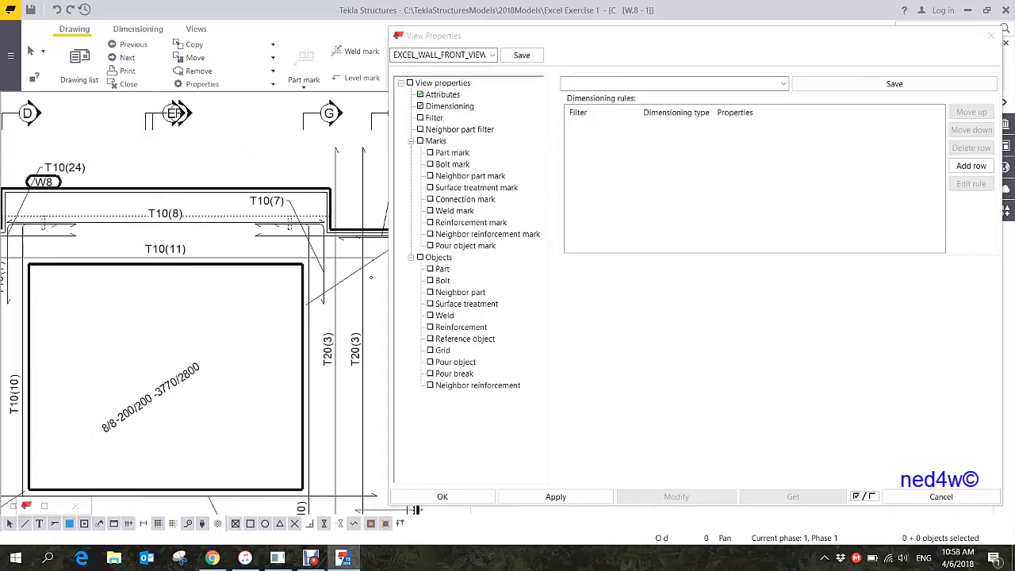
{"action": "scroll", "coordinate": [175, 214], "scroll_direction": "down", "scroll_amount": 3}
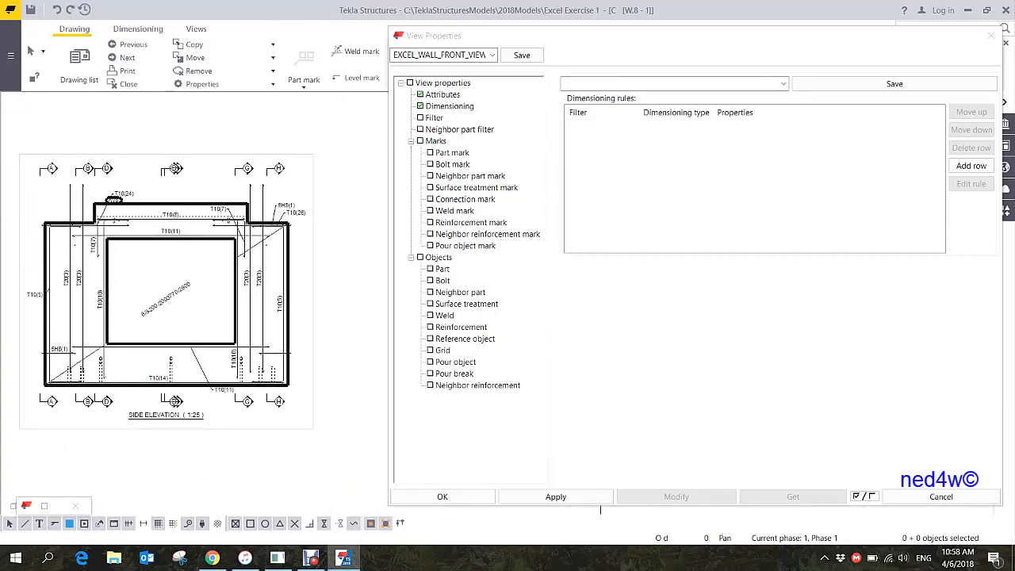
{"action": "scroll", "coordinate": [260, 309], "scroll_direction": "up", "scroll_amount": 5}
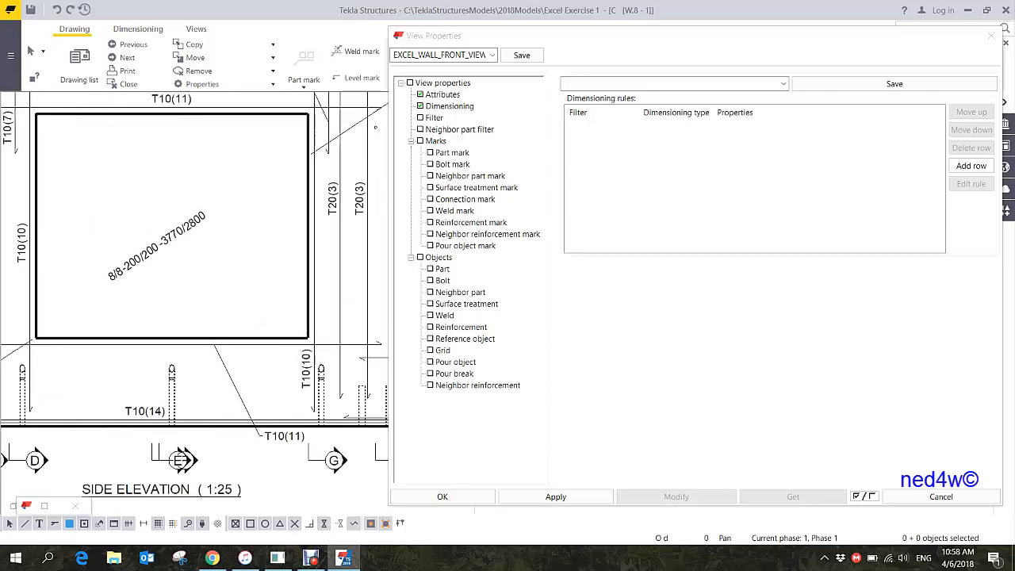
{"action": "scroll", "coordinate": [223, 216], "scroll_direction": "up", "scroll_amount": 2}
{"action": "left_click", "coordinate": [205, 214]}
{"action": "scroll", "coordinate": [210, 221], "scroll_direction": "down", "scroll_amount": 2}
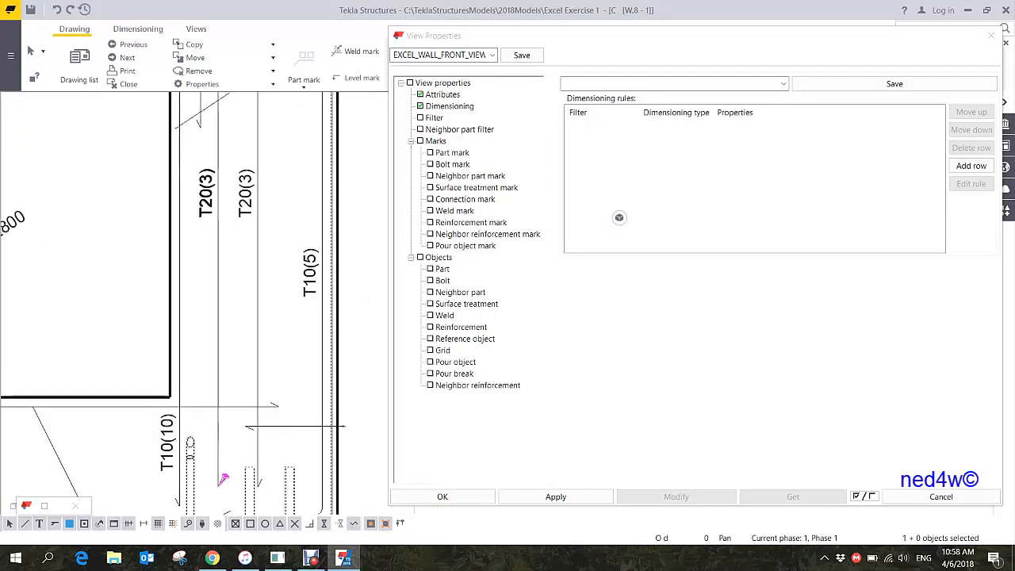
{"action": "scroll", "coordinate": [237, 230], "scroll_direction": "up", "scroll_amount": 1}
{"action": "scroll", "coordinate": [253, 246], "scroll_direction": "down", "scroll_amount": 3}
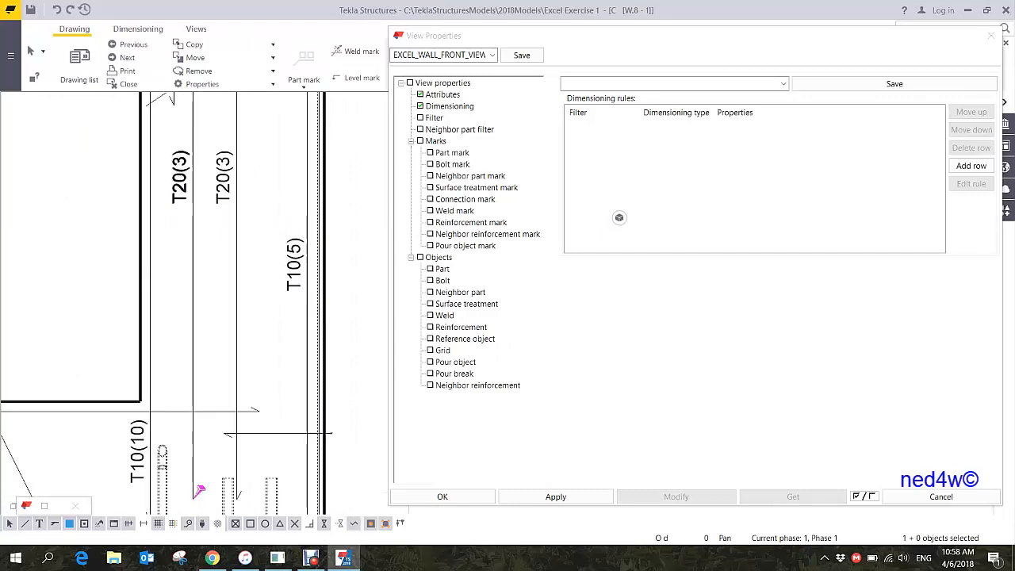
{"action": "scroll", "coordinate": [235, 411], "scroll_direction": "down", "scroll_amount": 3}
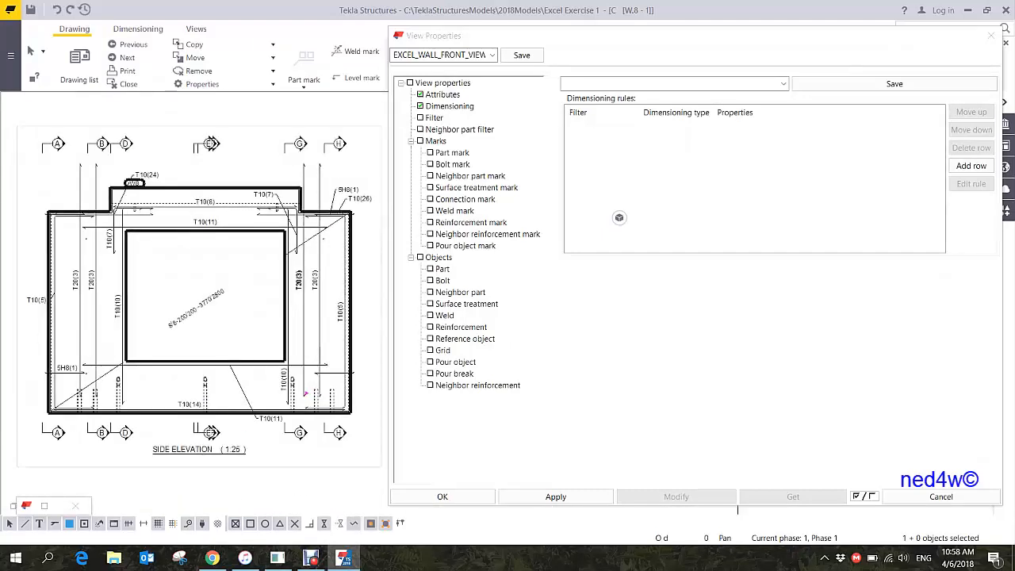
- Remove all elements from the reinforcement mark content for single bars and modify the side elevation view
{"action": "left_click", "coordinate": [471, 222]}
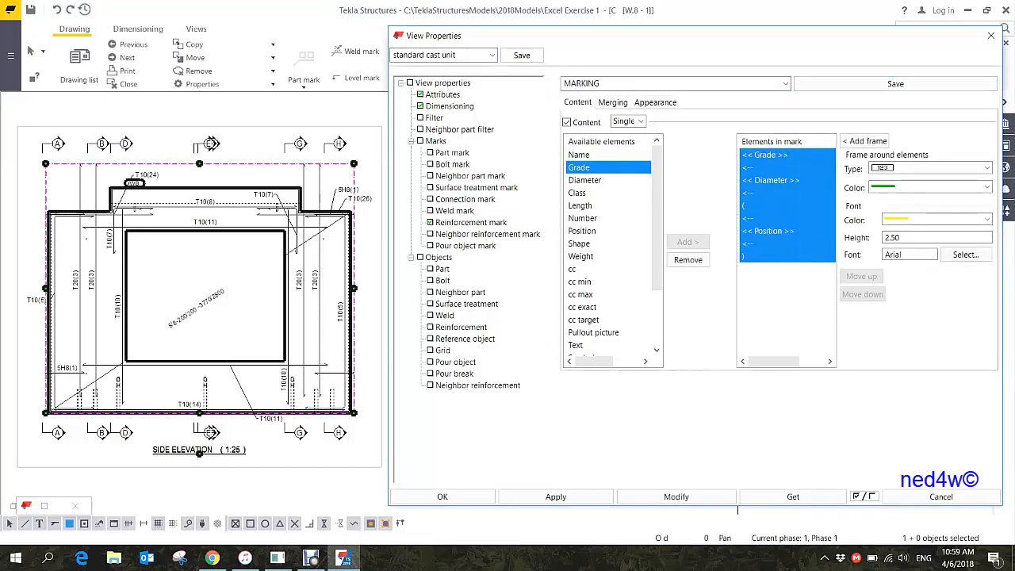
{"action": "left_click", "coordinate": [688, 259]}
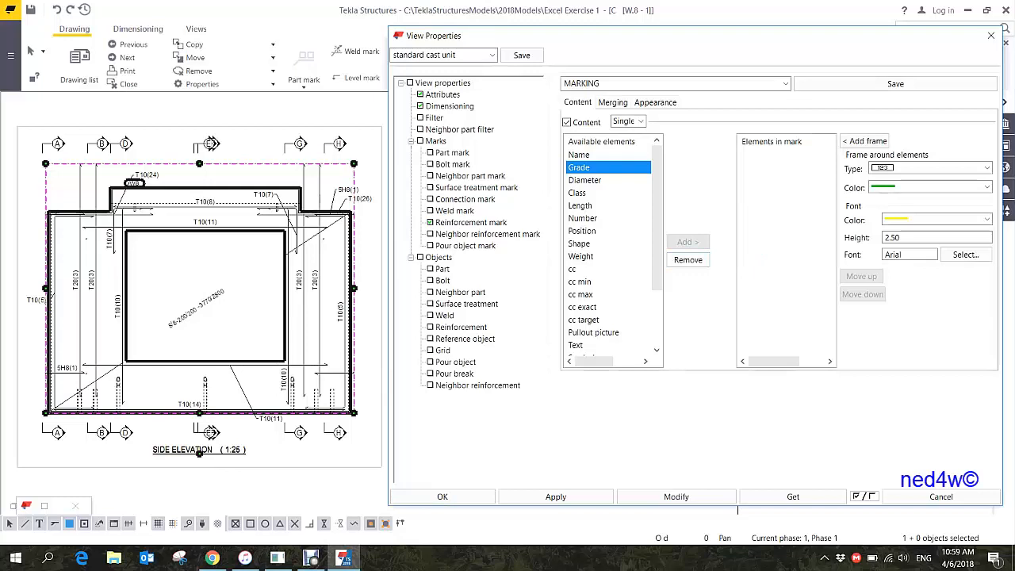
{"action": "left_click", "coordinate": [676, 496]}
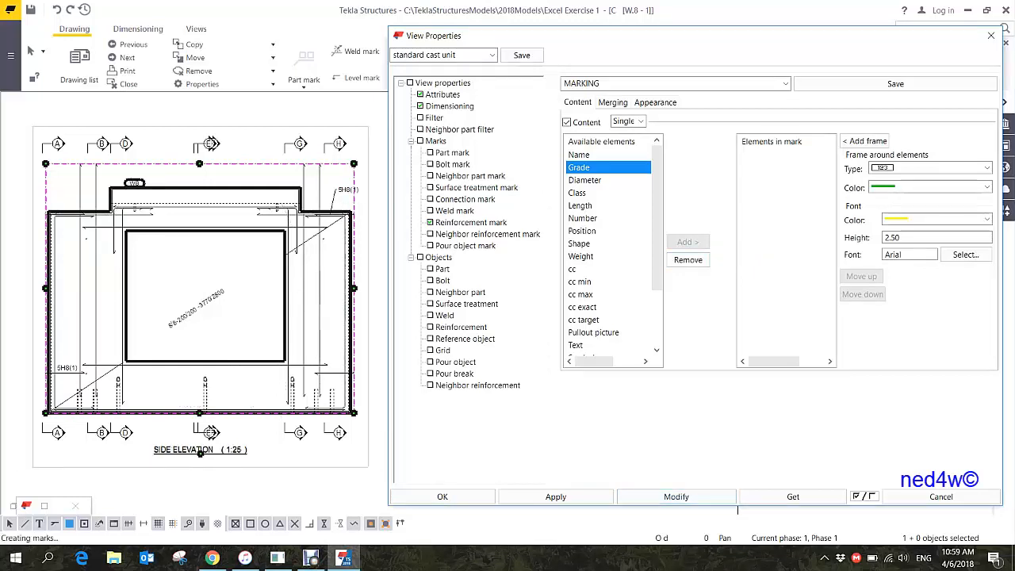
- Remove all elements from the reinforcement mark content for bar groups and modify the side elevation view
{"action": "scroll", "coordinate": [58, 373], "scroll_direction": "up", "scroll_amount": 11}
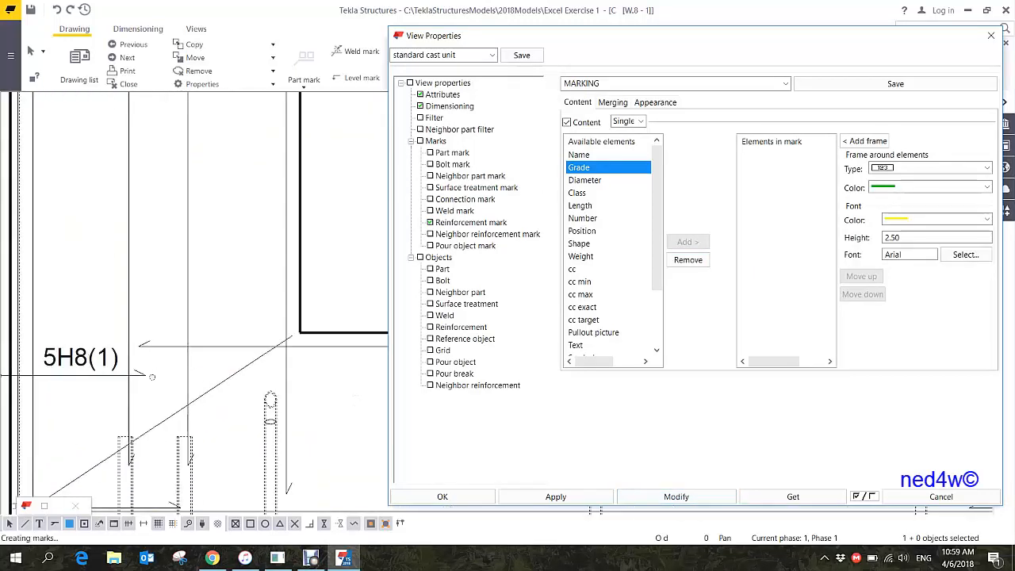
{"action": "scroll", "coordinate": [58, 373], "scroll_direction": "down", "scroll_amount": 3}
{"action": "left_click", "coordinate": [628, 122]}
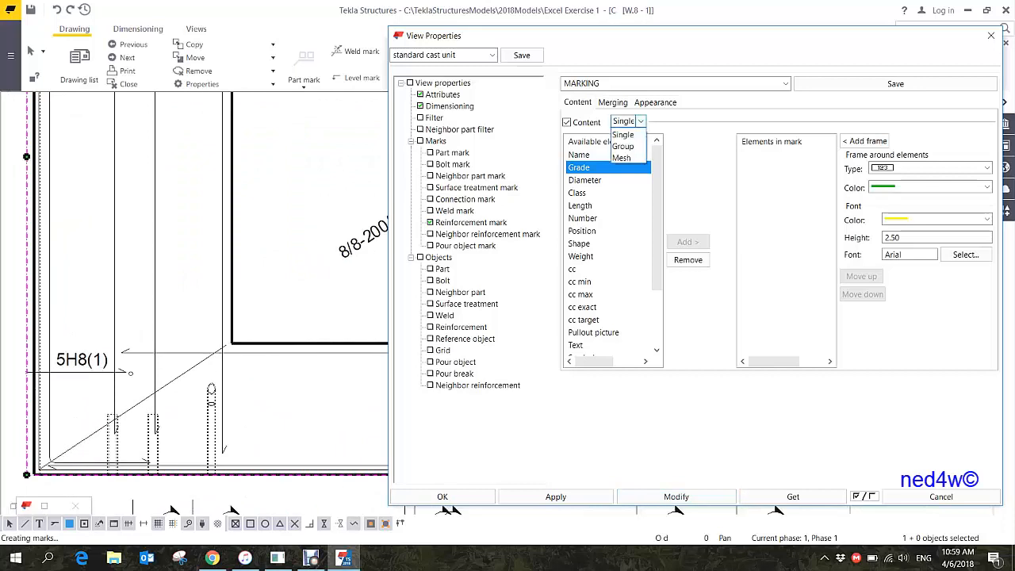
{"action": "left_click", "coordinate": [626, 146]}
{"action": "left_click_drag", "start_coordinate": [768, 281], "coordinate": [768, 155]}
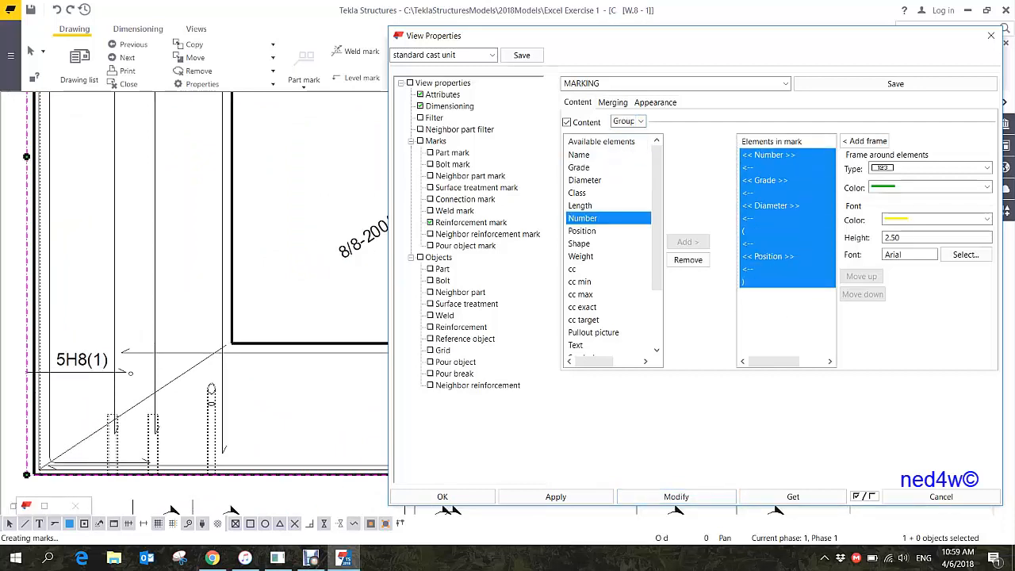
{"action": "left_click", "coordinate": [688, 260]}
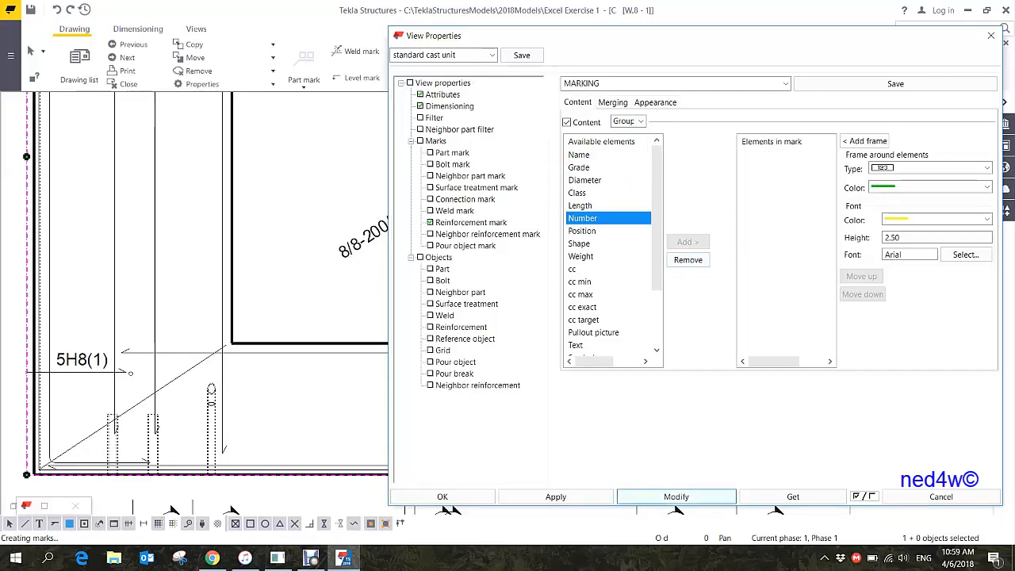
{"action": "left_click", "coordinate": [676, 497]}
- Remove the Size element from the reinforcement mark content for meshes
{"action": "left_click", "coordinate": [628, 121]}
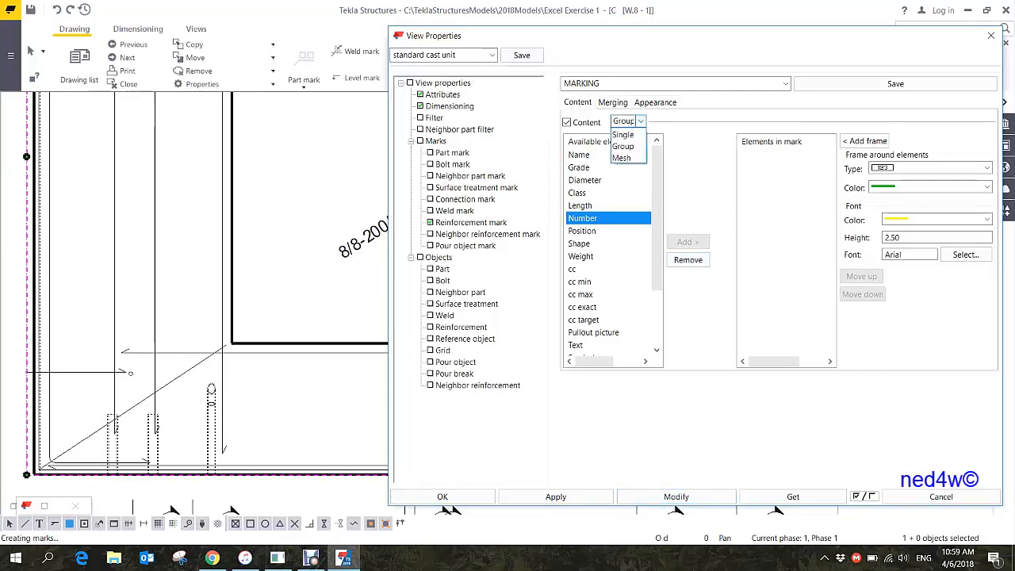
{"action": "left_click", "coordinate": [623, 156]}
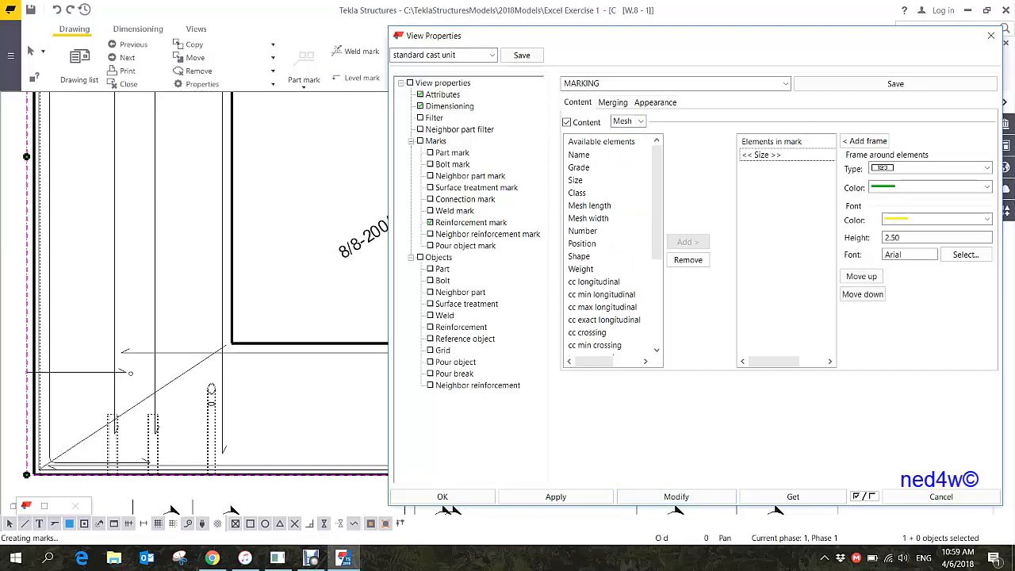
{"action": "left_click", "coordinate": [688, 259]}
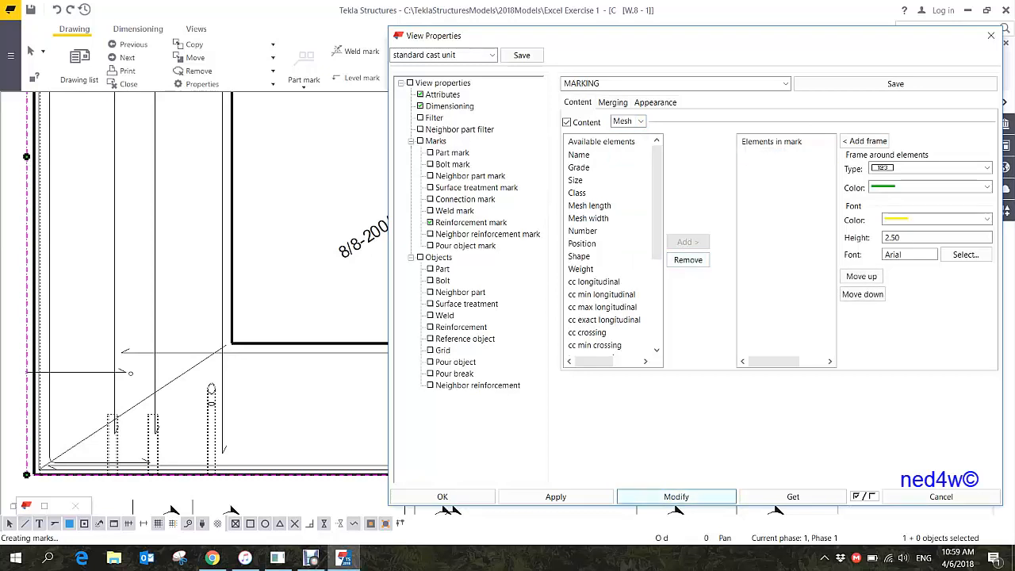
- Modify the side elevation view with the emptied mesh mark content, select the EXCEL_WALL_FRONT_VIEW view settings and close the view properties
{"action": "left_click", "coordinate": [676, 496]}
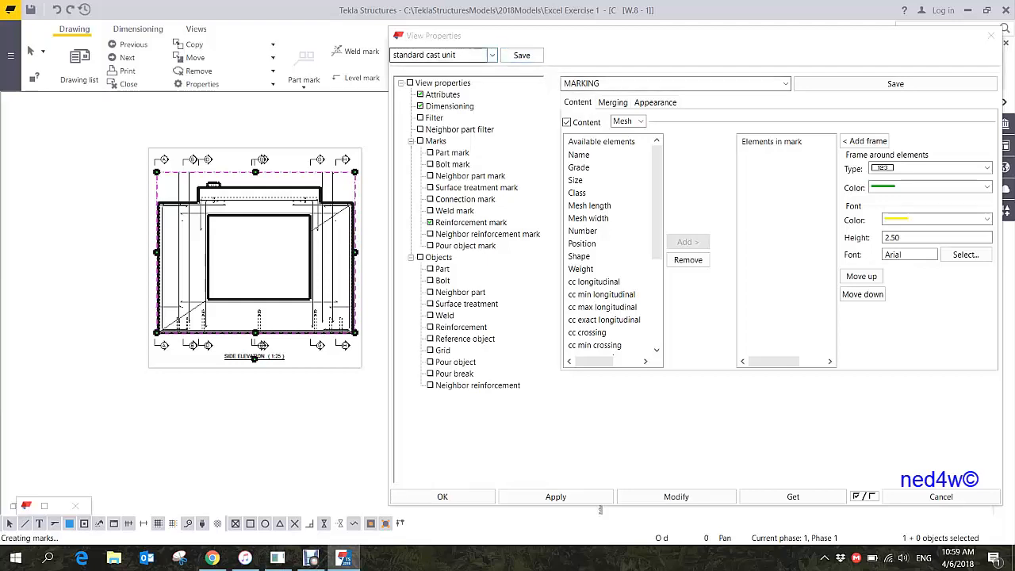
{"action": "left_click", "coordinate": [491, 54]}
{"action": "left_click", "coordinate": [437, 68]}
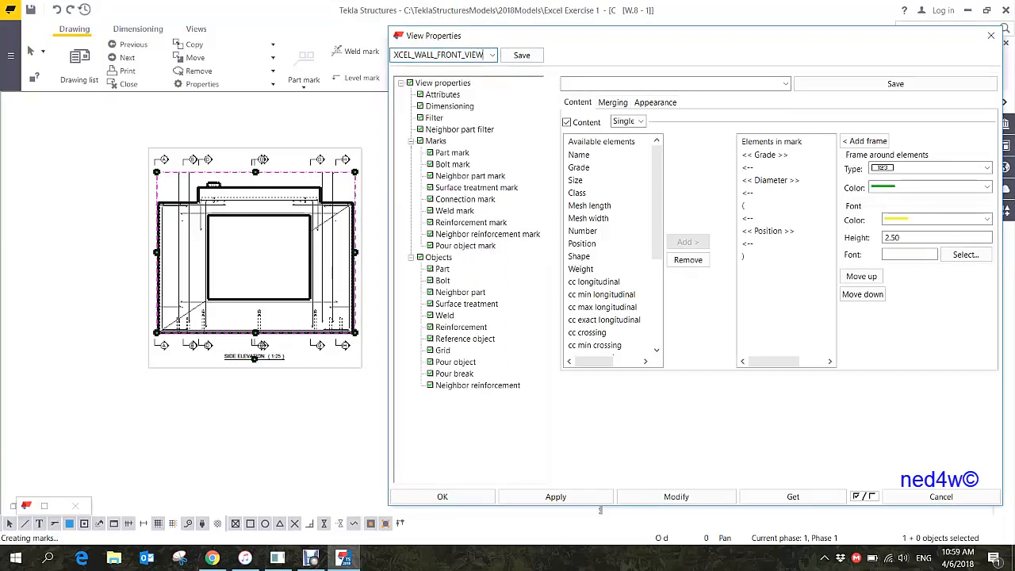
{"action": "left_click_drag", "start_coordinate": [483, 55], "coordinate": [347, 82]}
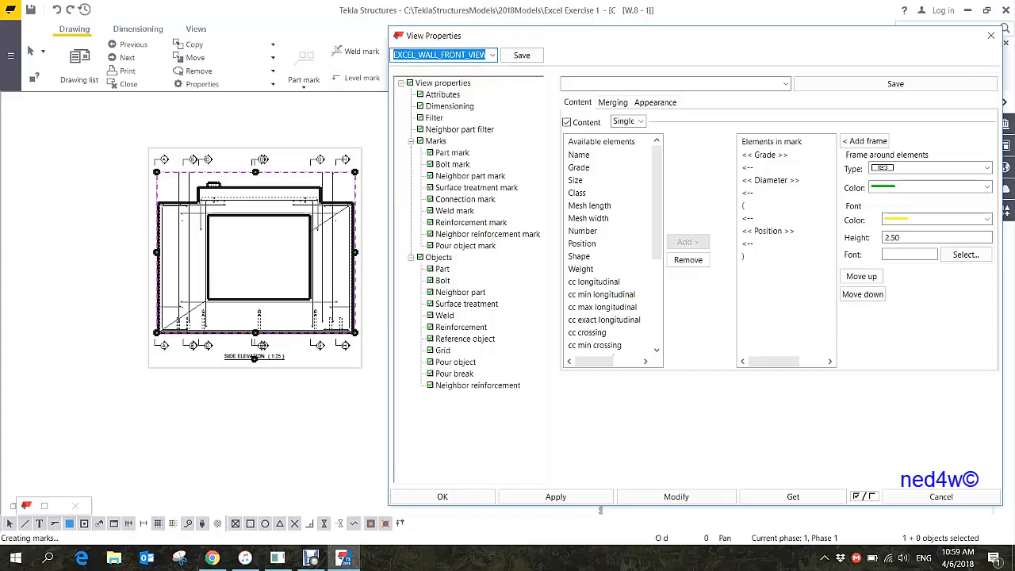
{"action": "key", "text": "Down"}
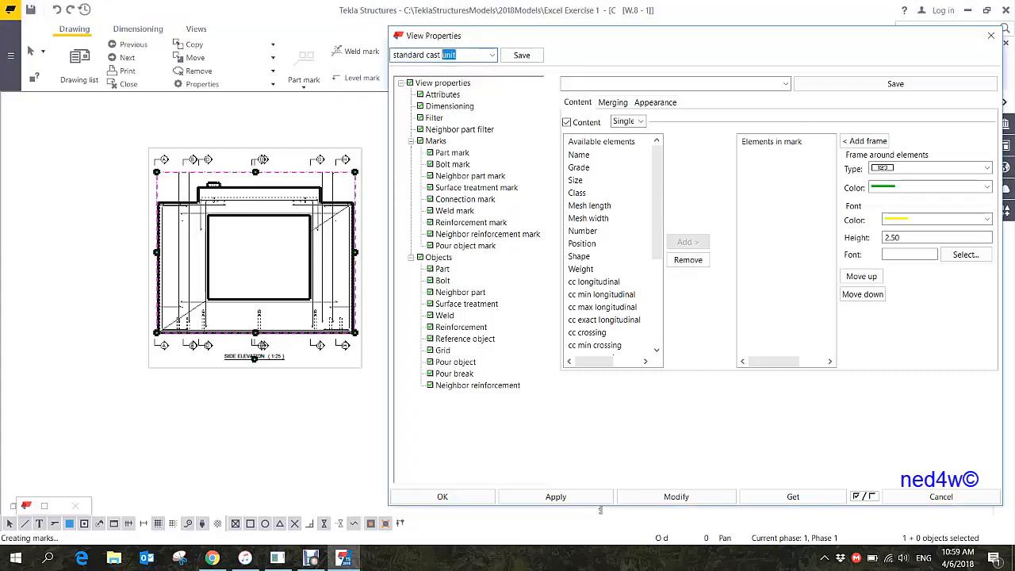
{"action": "key", "text": "Up"}
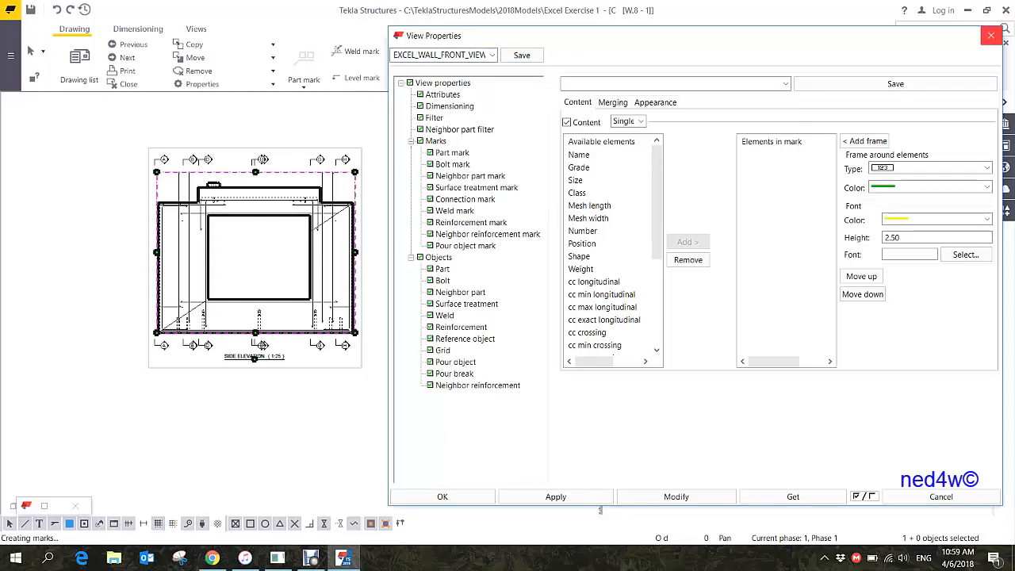
{"action": "left_click", "coordinate": [990, 35]}
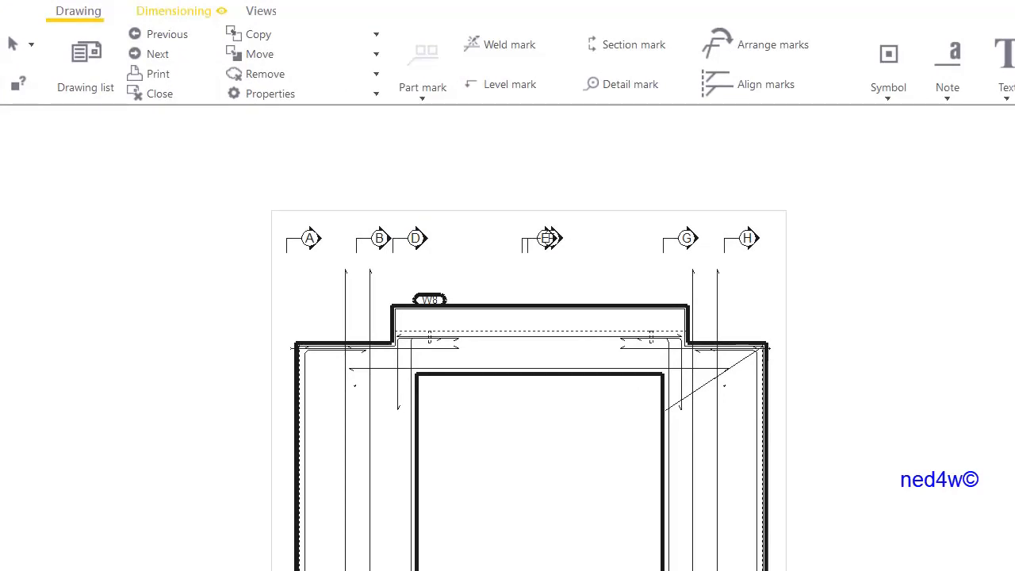
- Add a horizontal dimension across the wall's full width between its upper shoulder corners, placed above the wall
{"action": "left_click", "coordinate": [174, 10]}
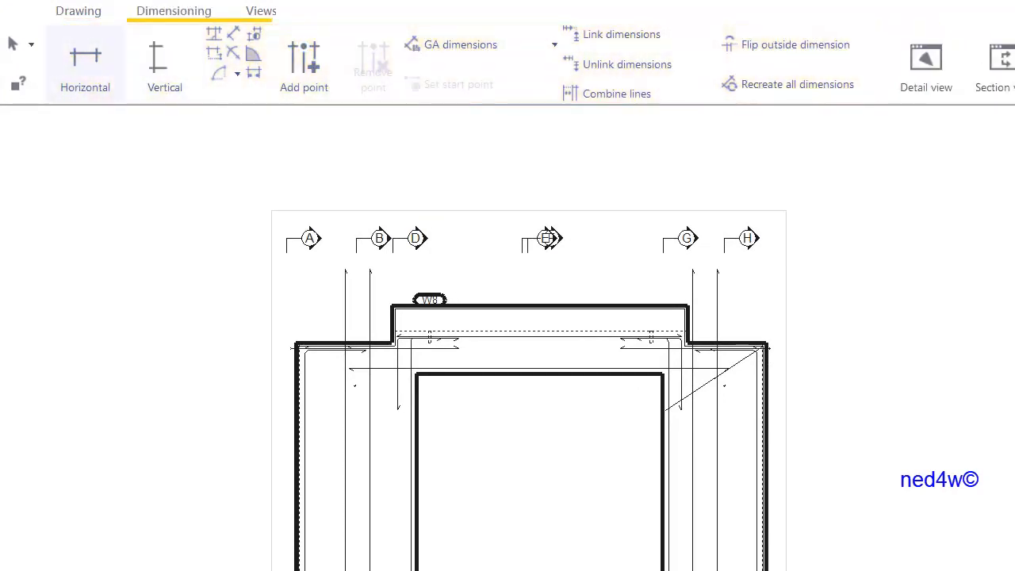
{"action": "left_click", "coordinate": [84, 63]}
{"action": "scroll", "coordinate": [262, 336], "scroll_direction": "up", "scroll_amount": 2}
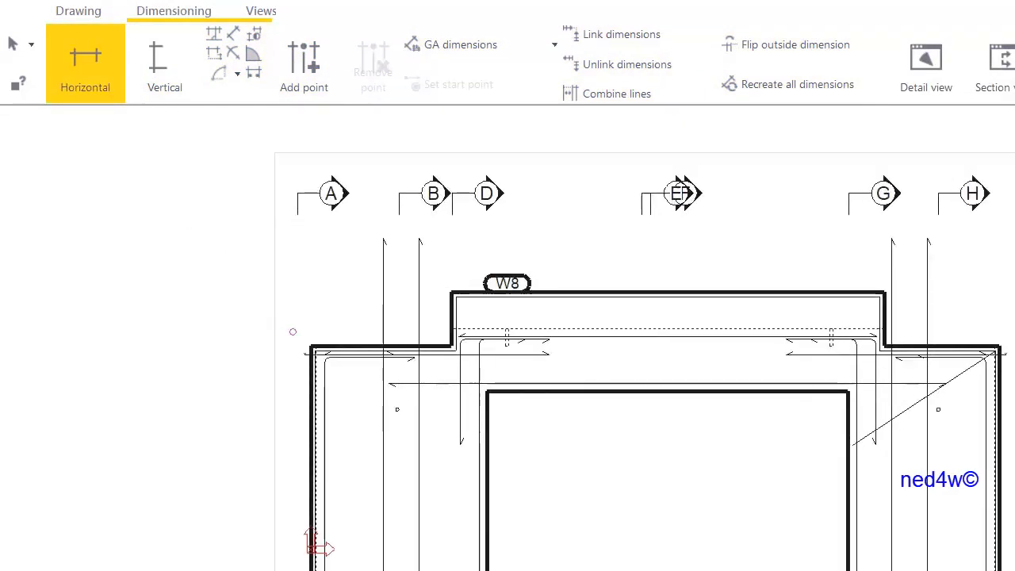
{"action": "left_click", "coordinate": [311, 346]}
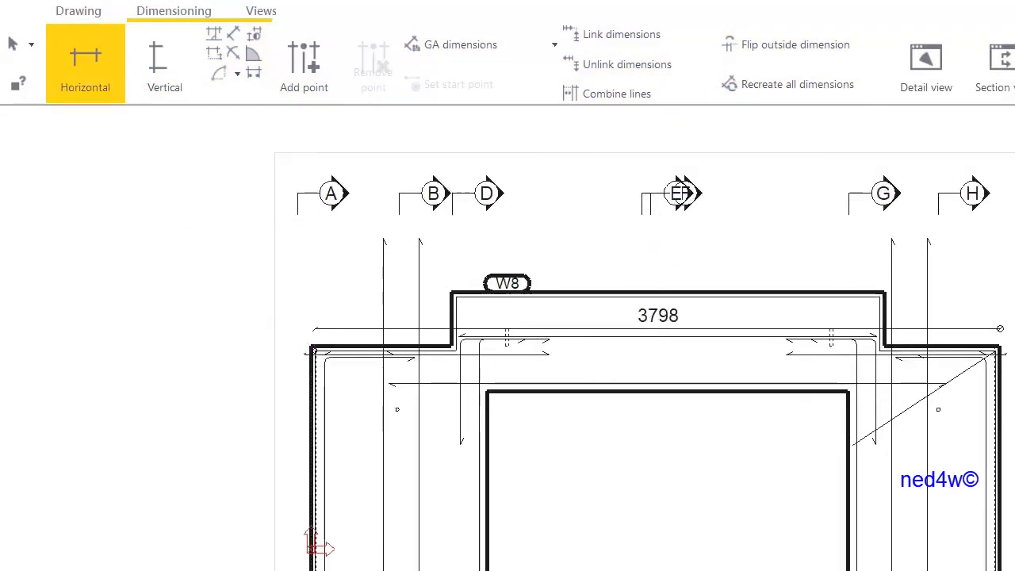
{"action": "left_click", "coordinate": [995, 348]}
{"action": "left_click", "coordinate": [888, 123]}
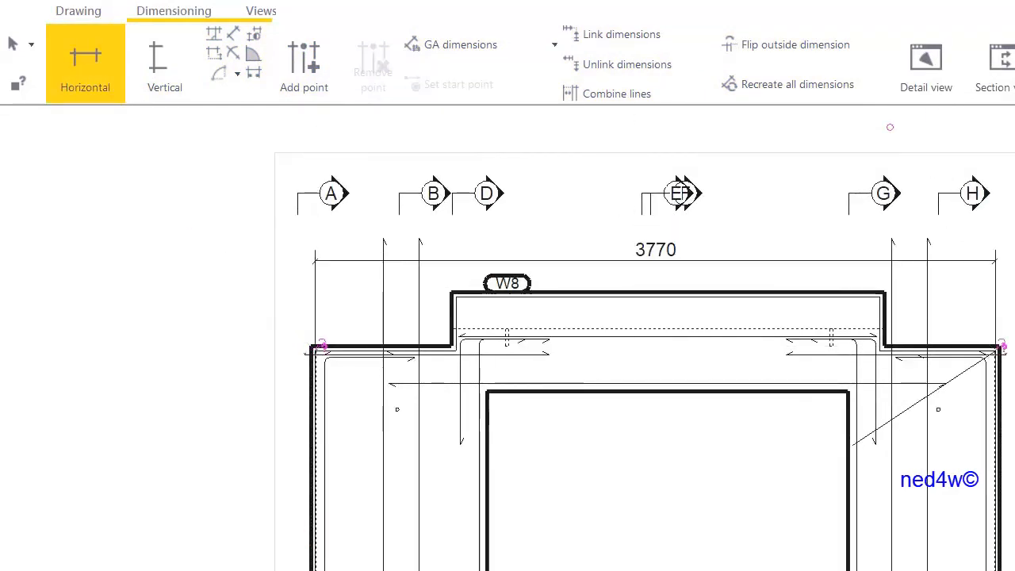
{"action": "right_click", "coordinate": [793, 194]}
{"action": "left_click", "coordinate": [813, 199]}
{"action": "left_click", "coordinate": [872, 260]}
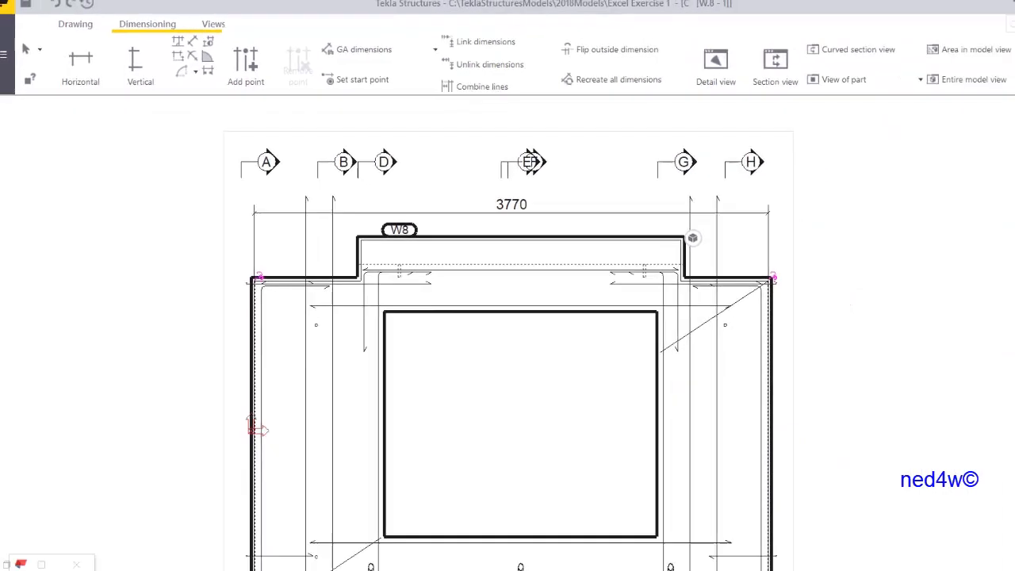
- Move the overall width dimension line up so it sits above the section marks
{"action": "left_click_drag", "start_coordinate": [646, 260], "coordinate": [646, 119]}
{"action": "middle_click_drag", "start_coordinate": [598, 181], "coordinate": [619, 250]}
{"action": "left_click", "coordinate": [619, 251]}
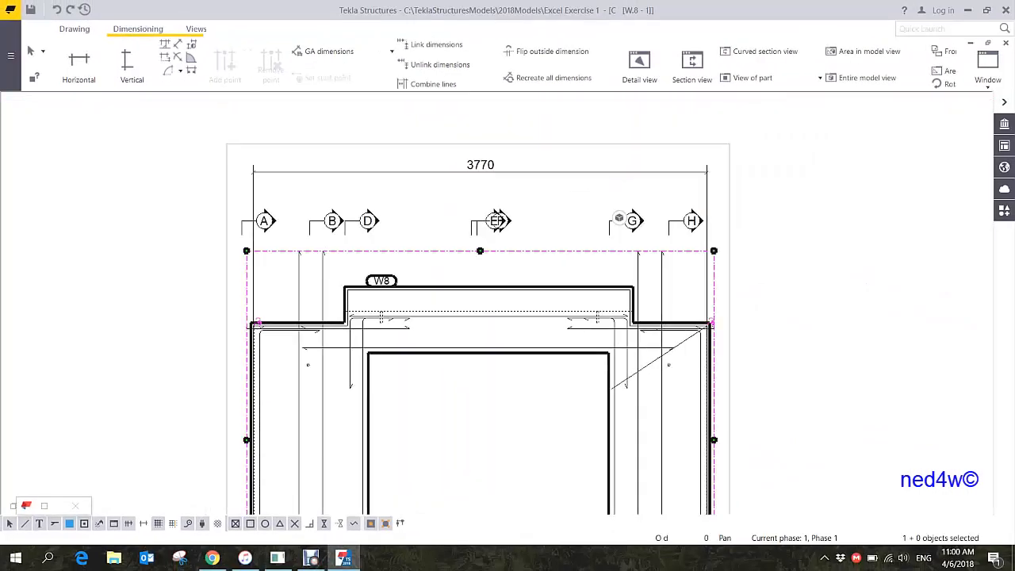
{"action": "left_click", "coordinate": [619, 218]}
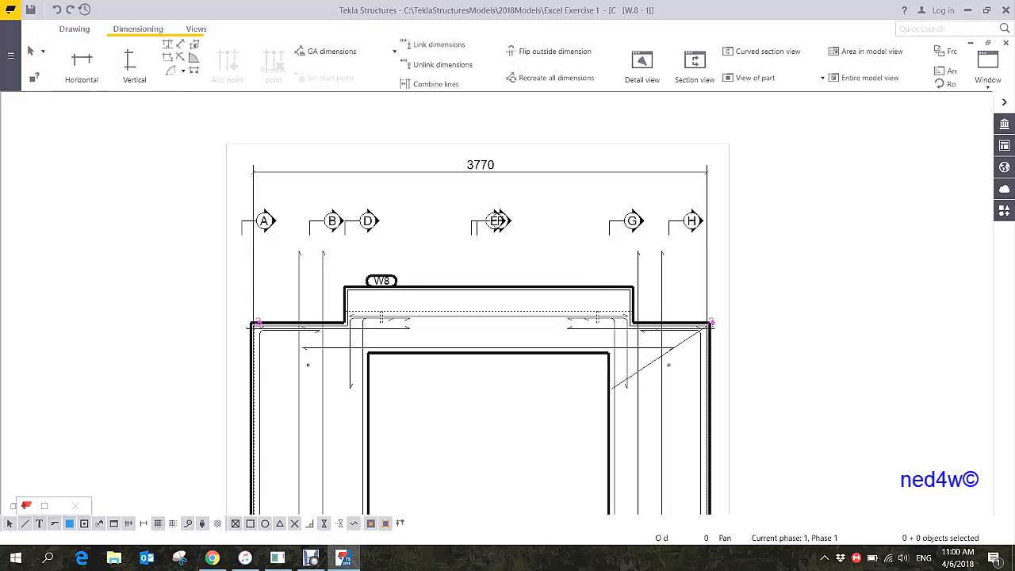
- Add the wall's outer upper-left shoulder corner as a point on the overall width dimension
{"action": "scroll", "coordinate": [260, 324], "scroll_direction": "up", "scroll_amount": 4}
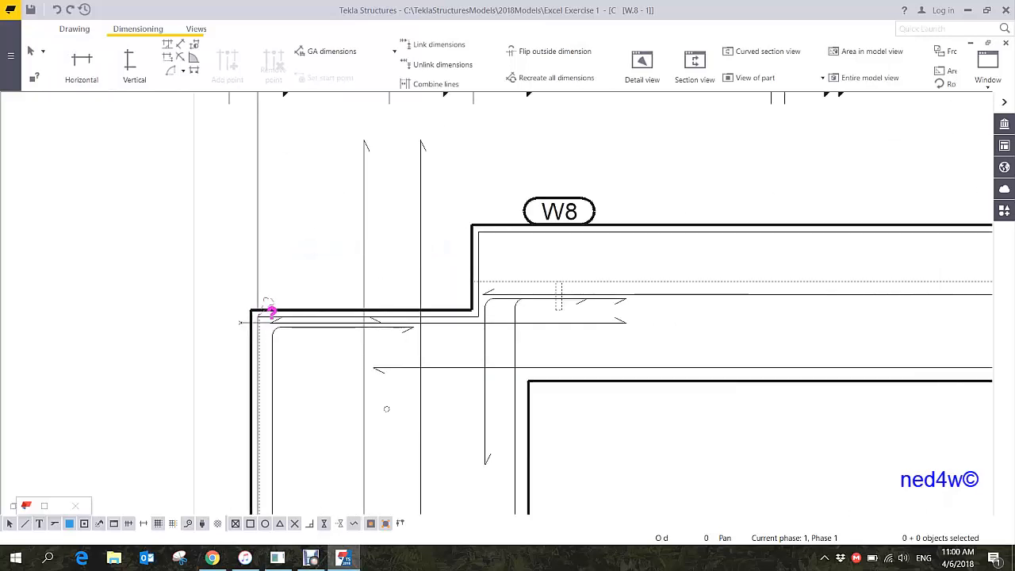
{"action": "left_click", "coordinate": [269, 310]}
{"action": "scroll", "coordinate": [261, 309], "scroll_direction": "up", "scroll_amount": 5}
{"action": "right_click", "coordinate": [276, 276]}
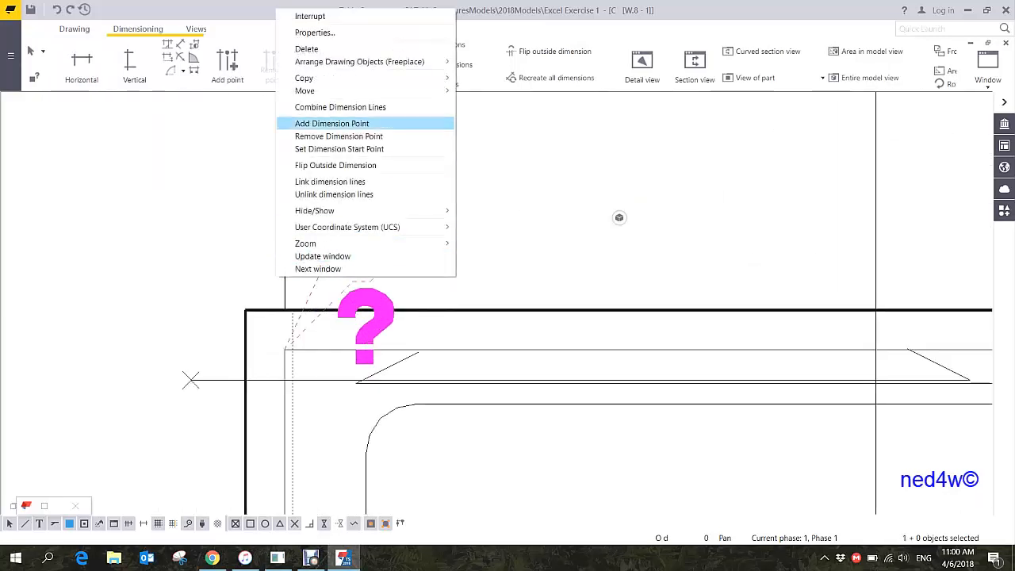
{"action": "mouse_move", "coordinate": [305, 90]}
{"action": "left_click", "coordinate": [331, 123]}
{"action": "left_click", "coordinate": [247, 307]}
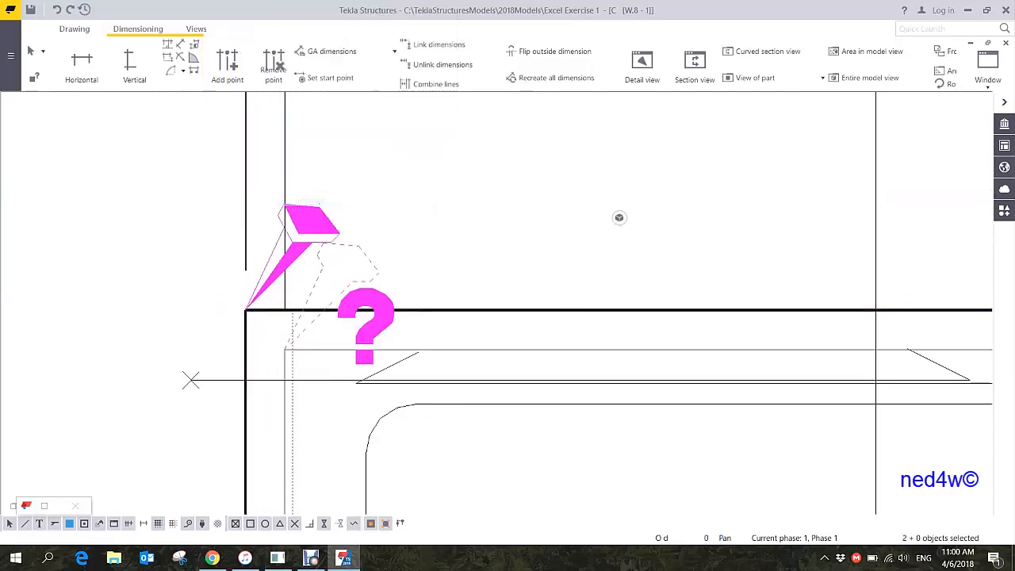
{"action": "right_click", "coordinate": [246, 307]}
{"action": "left_click", "coordinate": [341, 276]}
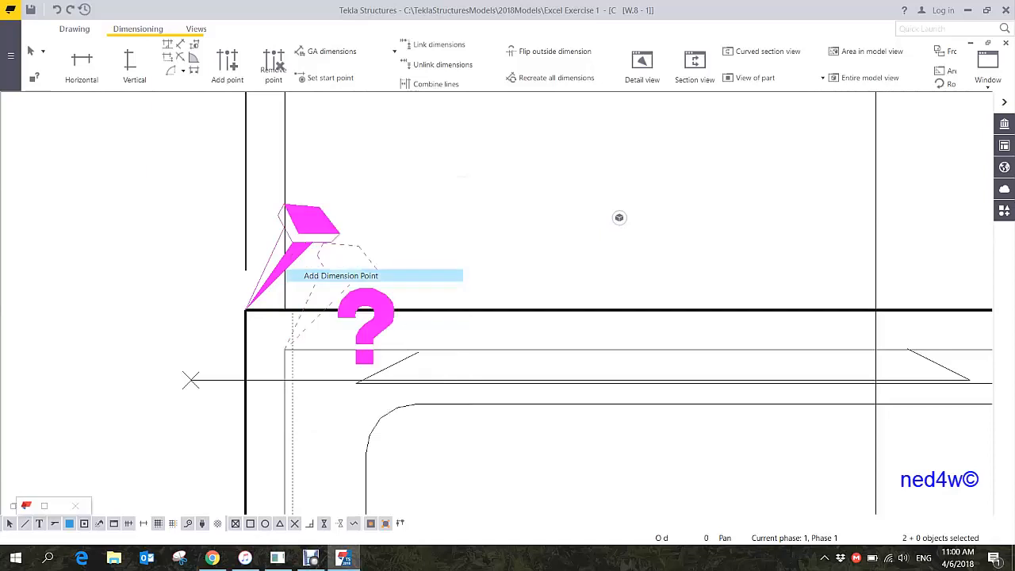
{"action": "scroll", "coordinate": [305, 195], "scroll_direction": "down", "scroll_amount": 5}
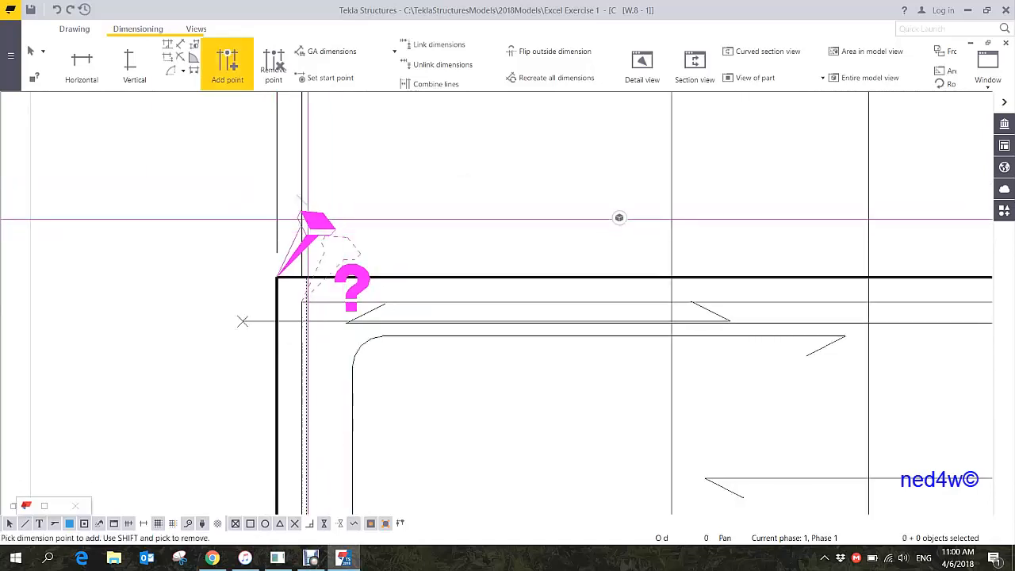
{"action": "key", "text": "Escape"}
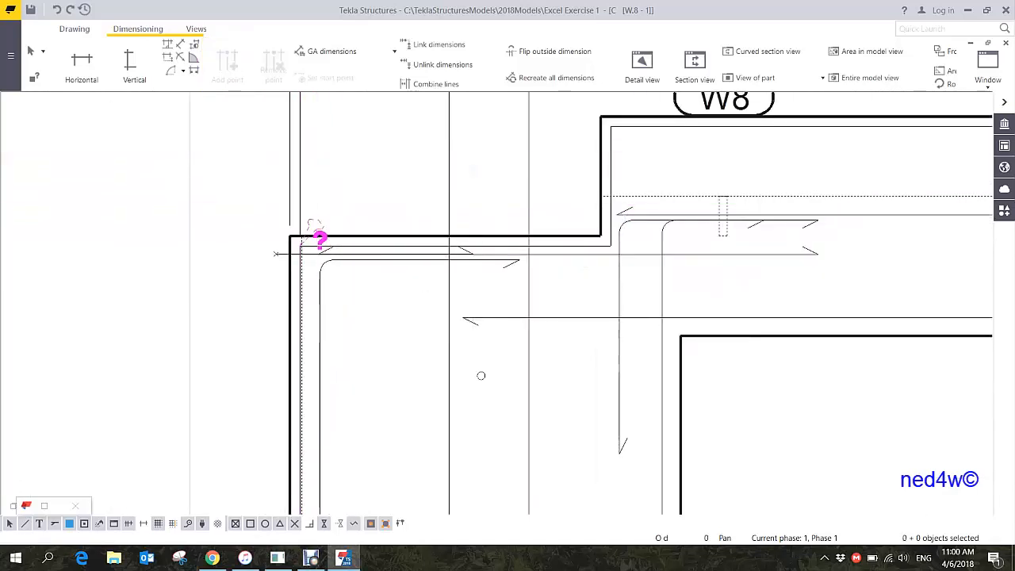
- Remove the inner left point from the overall width dimension
{"action": "right_click", "coordinate": [310, 221]}
{"action": "left_click", "coordinate": [333, 263]}
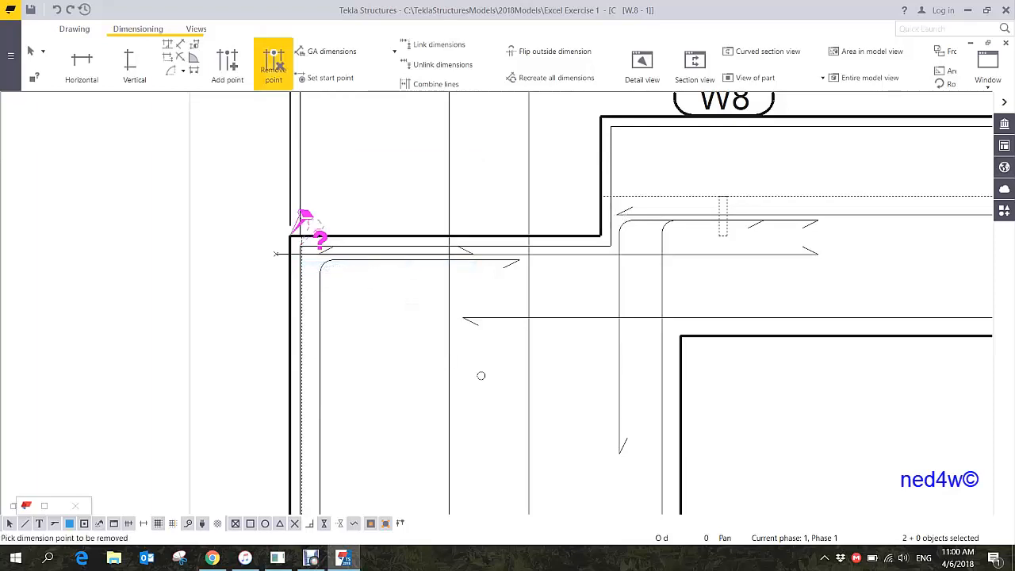
{"action": "left_click", "coordinate": [301, 236]}
- Add the wall's outer upper-right shoulder corner as a point on the overall width dimension
{"action": "scroll", "coordinate": [345, 213], "scroll_direction": "down", "scroll_amount": 5}
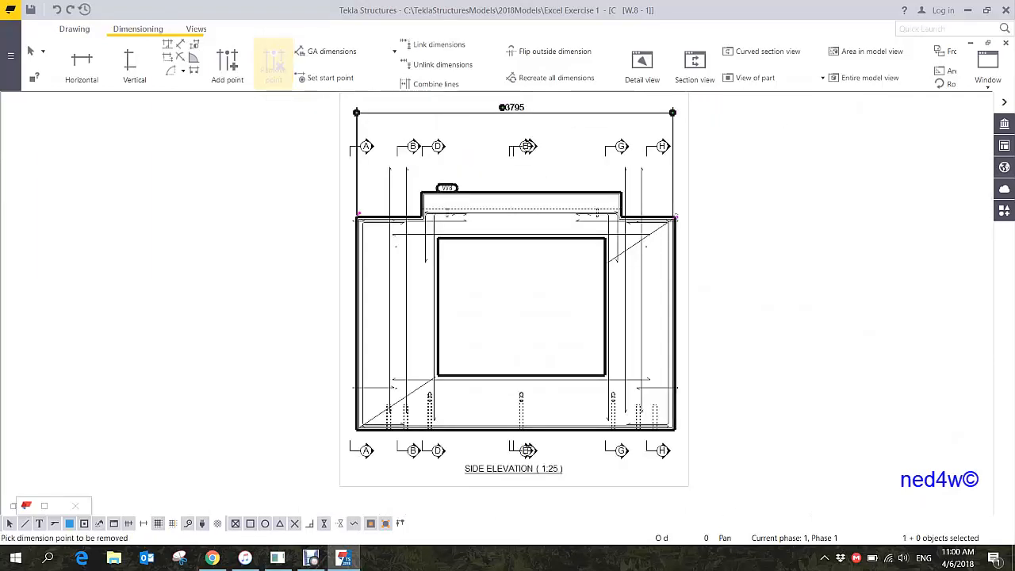
{"action": "scroll", "coordinate": [673, 159], "scroll_direction": "up", "scroll_amount": 1}
{"action": "scroll", "coordinate": [661, 380], "scroll_direction": "up", "scroll_amount": 5}
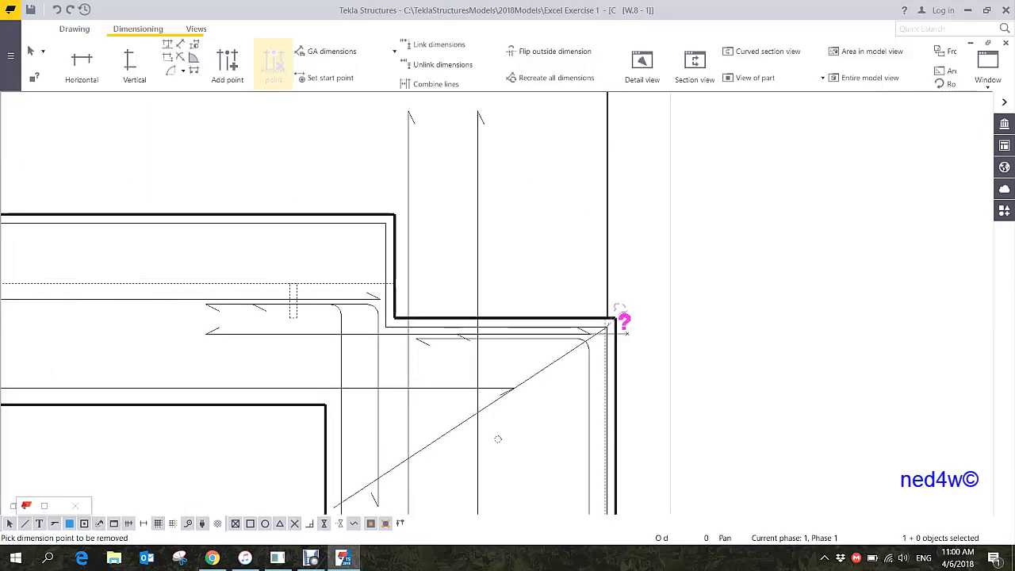
{"action": "right_click", "coordinate": [506, 224]}
{"action": "left_click", "coordinate": [533, 231]}
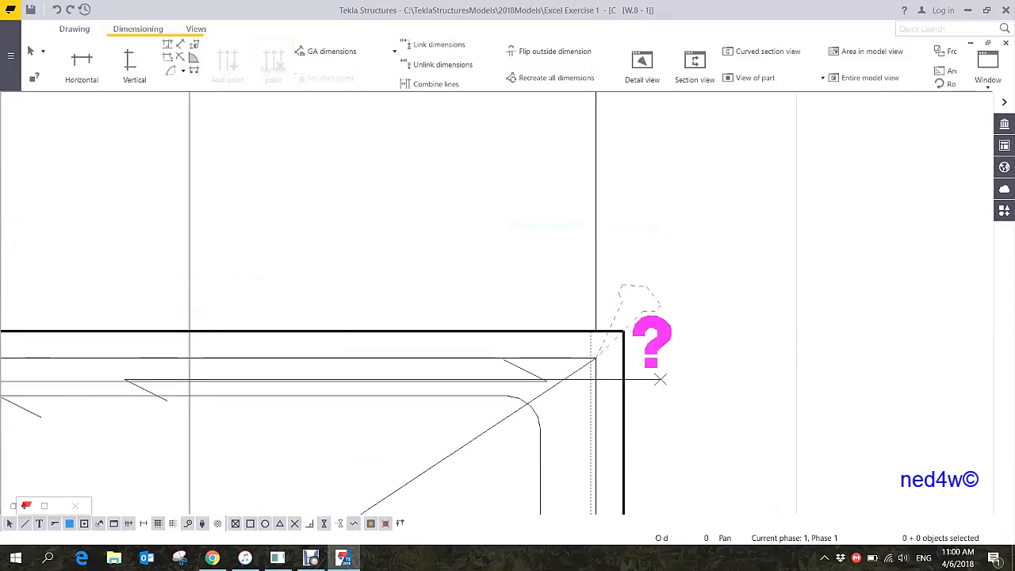
{"action": "right_click", "coordinate": [596, 231]}
{"action": "left_click", "coordinate": [642, 352]}
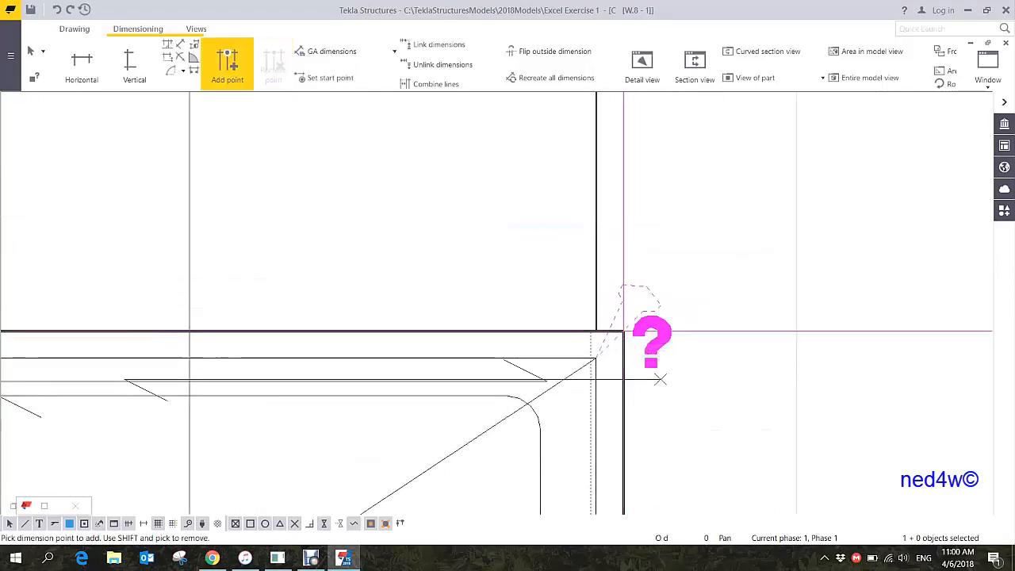
{"action": "left_click", "coordinate": [622, 330]}
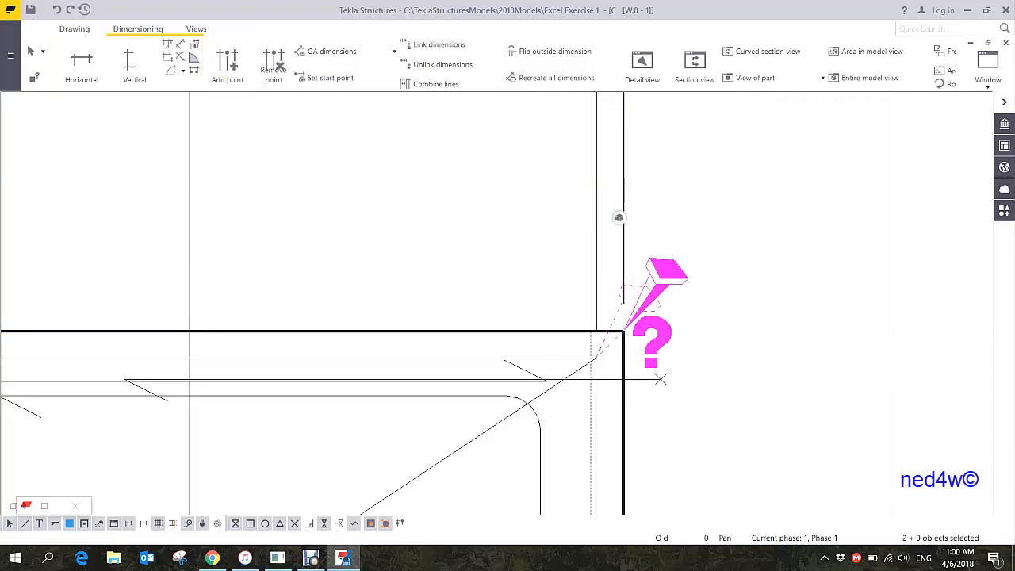
- Remove the inner right point from the overall width dimension and shift the dimension line further above the section marks
{"action": "right_click", "coordinate": [623, 330]}
{"action": "left_click", "coordinate": [670, 290]}
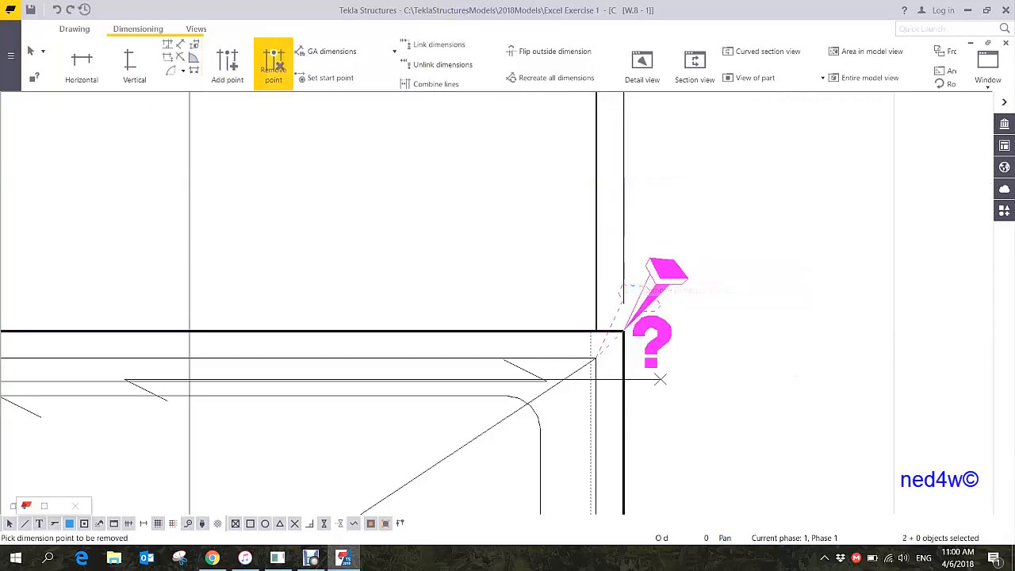
{"action": "left_click", "coordinate": [625, 328]}
{"action": "scroll", "coordinate": [635, 301], "scroll_direction": "down", "scroll_amount": 5}
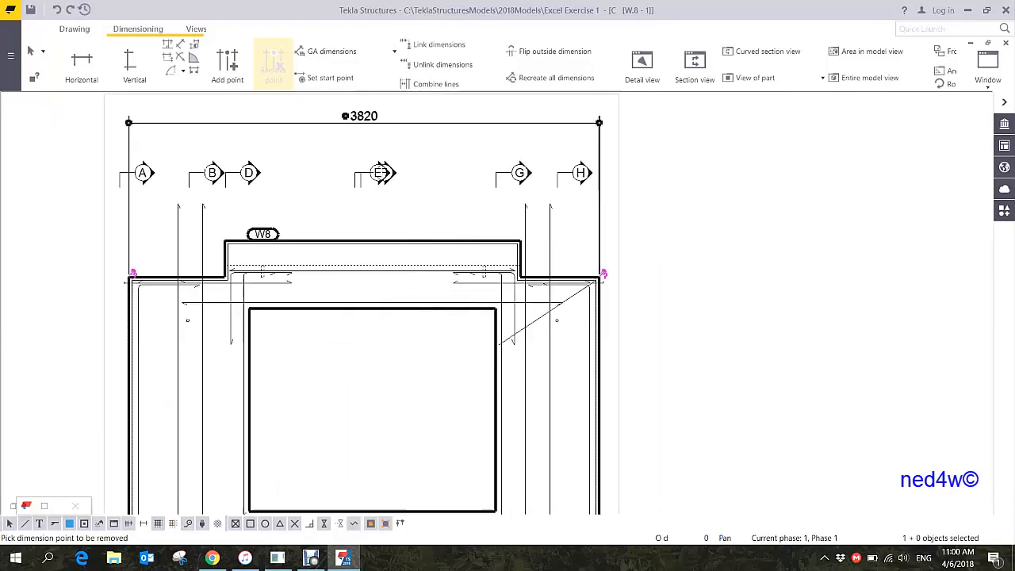
{"action": "right_click", "coordinate": [487, 133]}
{"action": "left_click", "coordinate": [507, 141]}
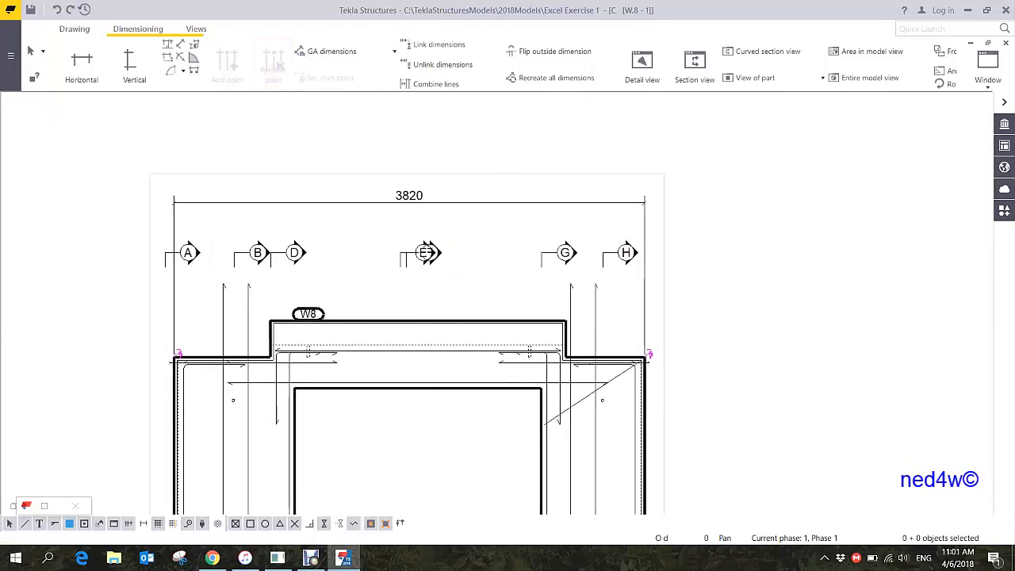
{"action": "left_click", "coordinate": [614, 212]}
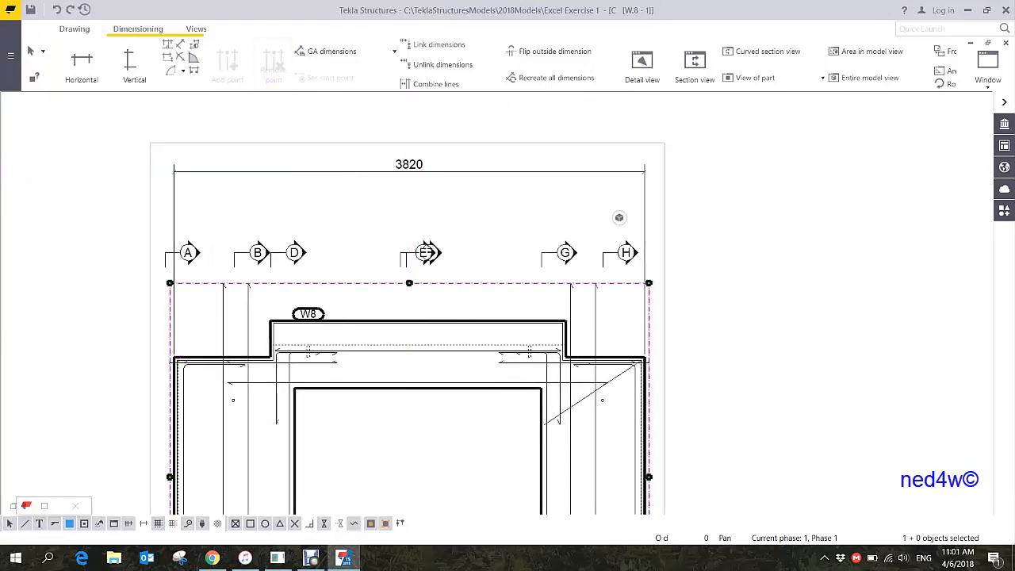
- Add a horizontal chain dimension through the outer corners and both upper step corners, placed between the section marks and the overall dimension
{"action": "left_click", "coordinate": [81, 60]}
{"action": "scroll", "coordinate": [164, 356], "scroll_direction": "up", "scroll_amount": 5}
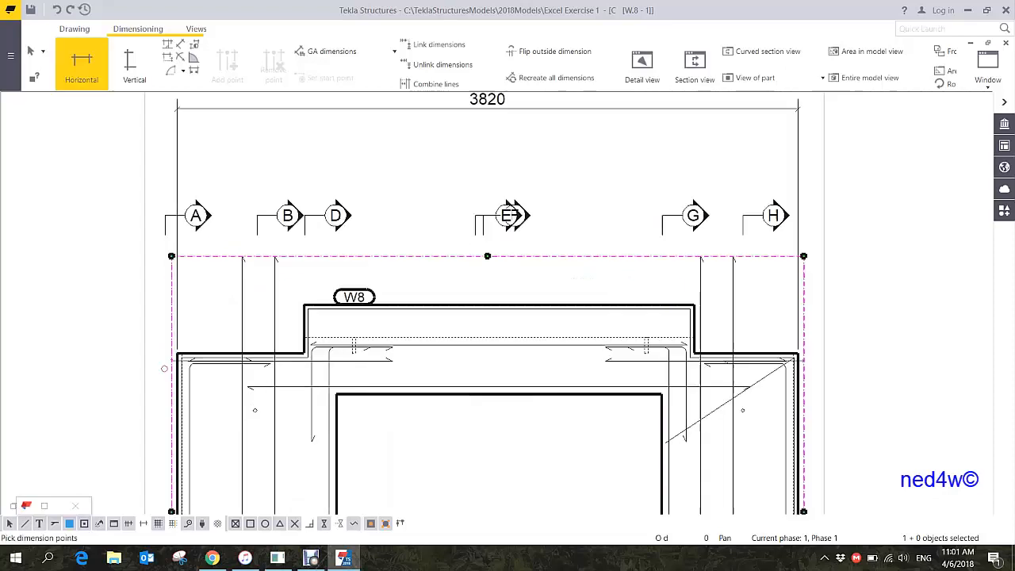
{"action": "left_click", "coordinate": [164, 349]}
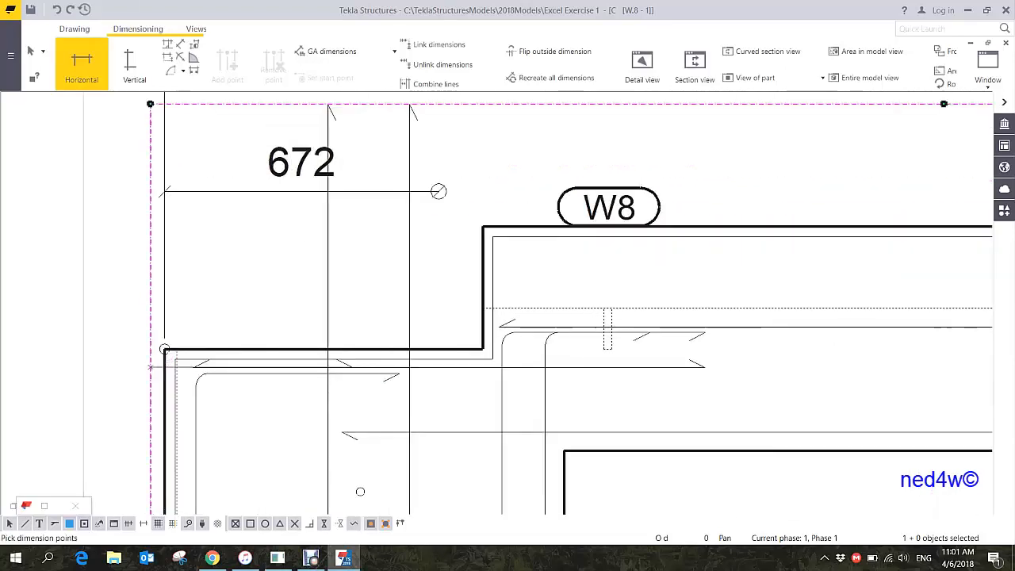
{"action": "left_click", "coordinate": [482, 226]}
{"action": "scroll", "coordinate": [482, 230], "scroll_direction": "down", "scroll_amount": 5}
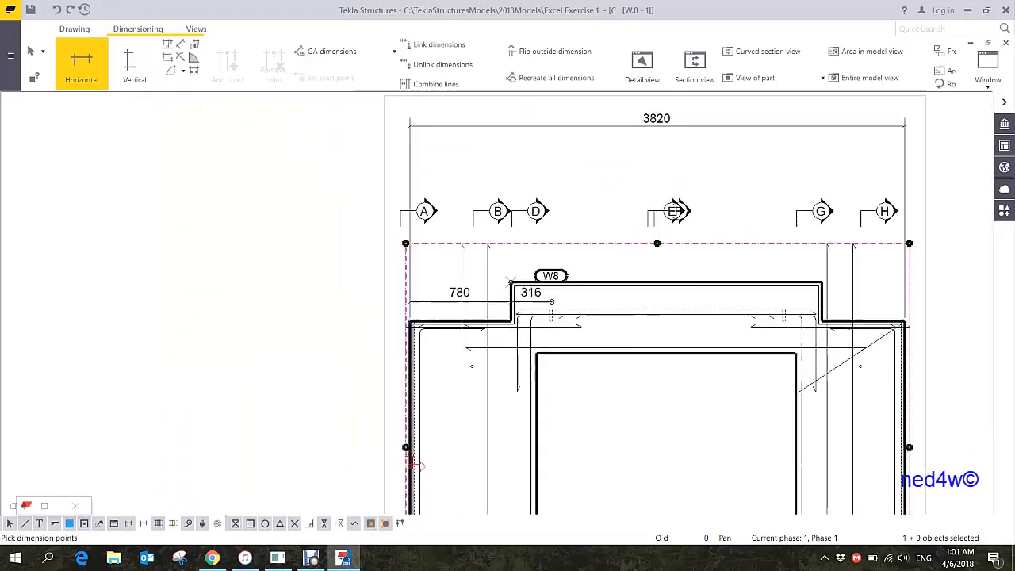
{"action": "scroll", "coordinate": [568, 295], "scroll_direction": "up", "scroll_amount": 4}
{"action": "scroll", "coordinate": [568, 295], "scroll_direction": "up", "scroll_amount": 1}
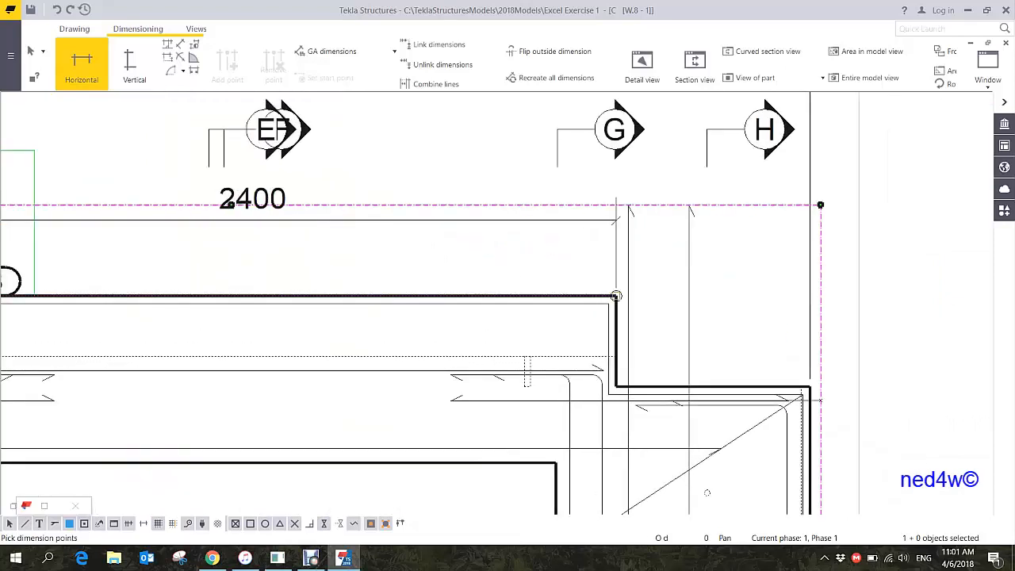
{"action": "left_click", "coordinate": [616, 296]}
{"action": "left_click", "coordinate": [810, 387]}
{"action": "scroll", "coordinate": [810, 387], "scroll_direction": "down", "scroll_amount": 4}
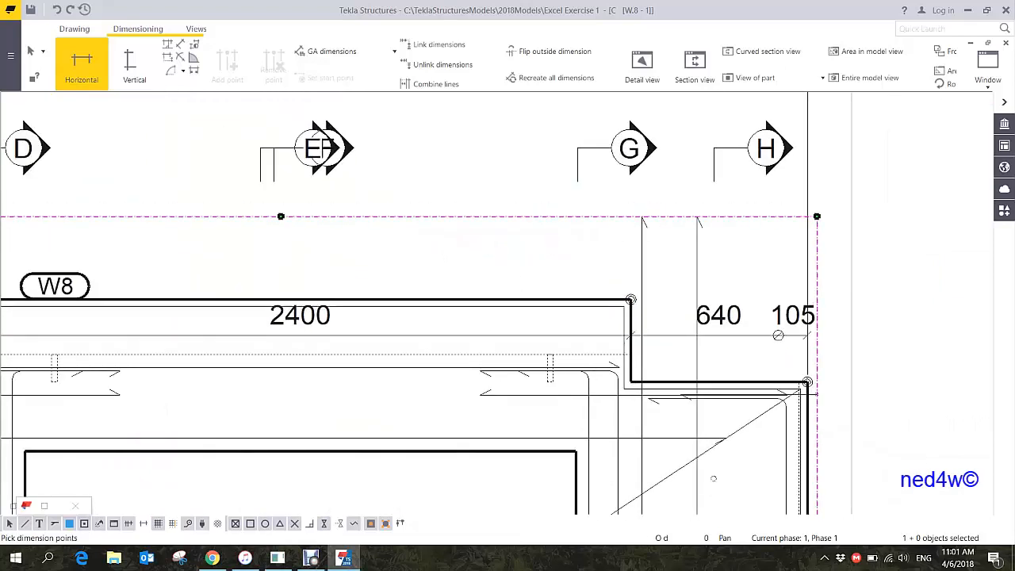
{"action": "middle_click", "coordinate": [675, 204]}
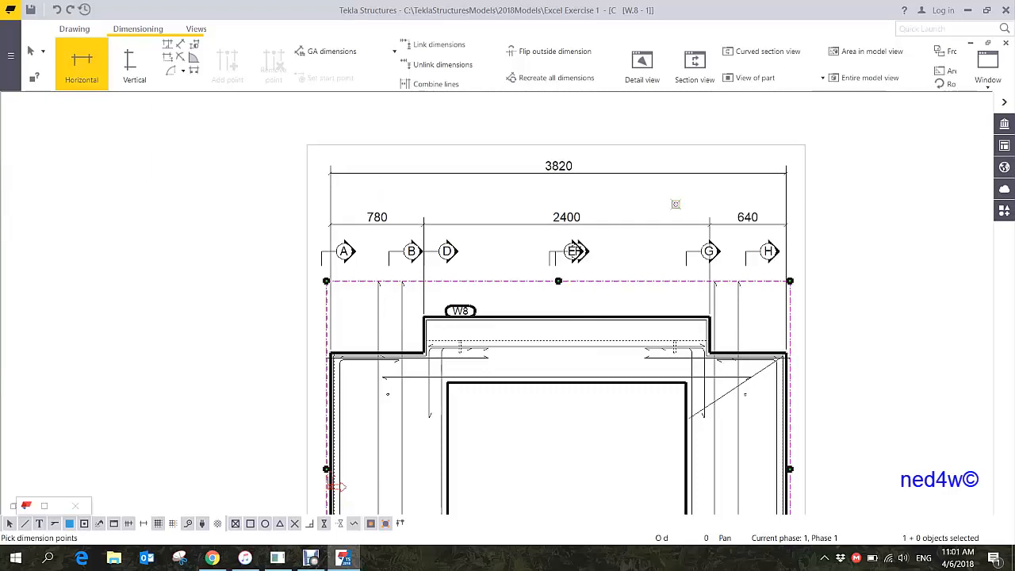
- Add a horizontal chain dimension from the wall's left edge through both upper opening corners to its right edge, above the overall dimension
{"action": "scroll", "coordinate": [418, 362], "scroll_direction": "up", "scroll_amount": 2}
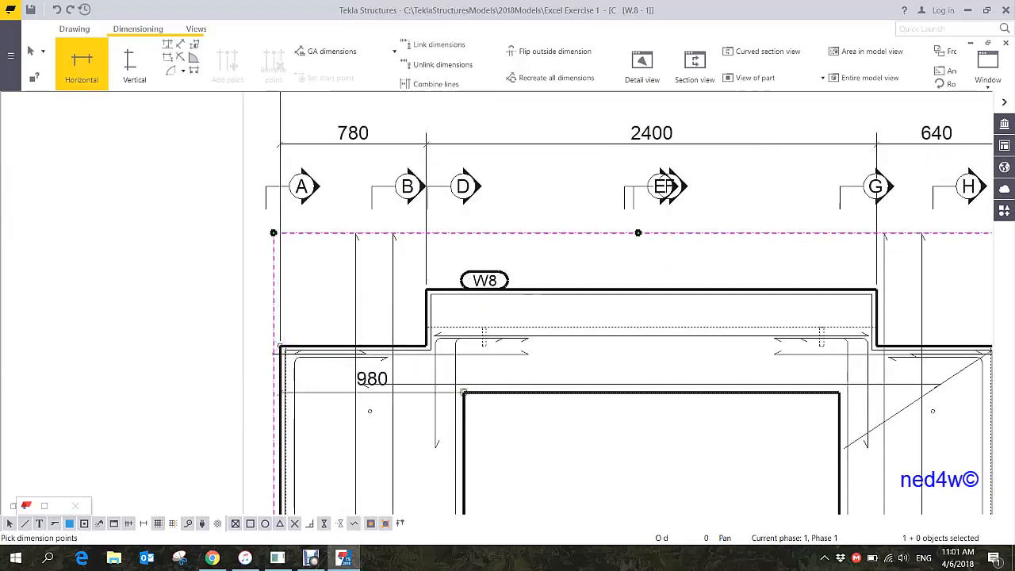
{"action": "left_click", "coordinate": [464, 392]}
{"action": "left_click", "coordinate": [839, 393]}
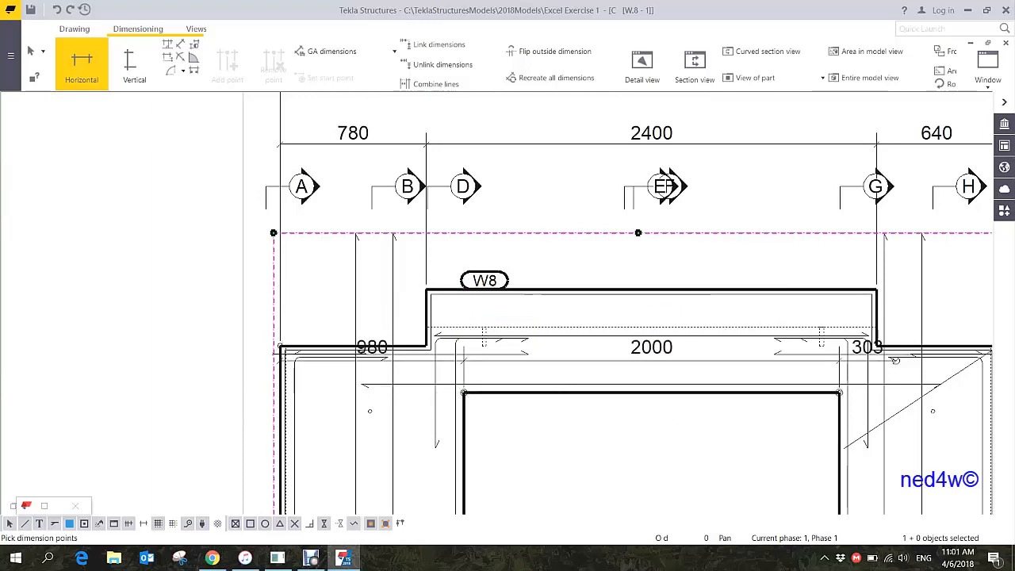
{"action": "middle_click_drag", "start_coordinate": [896, 361], "coordinate": [655, 356]}
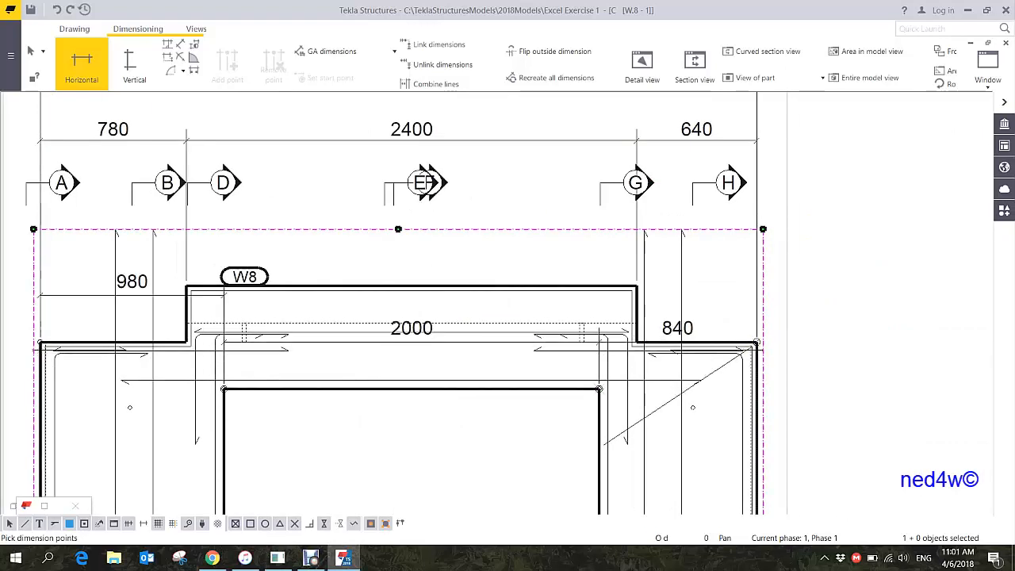
{"action": "left_click", "coordinate": [757, 342]}
{"action": "middle_click_drag", "start_coordinate": [586, 163], "coordinate": [610, 243]}
{"action": "middle_click", "coordinate": [587, 193]}
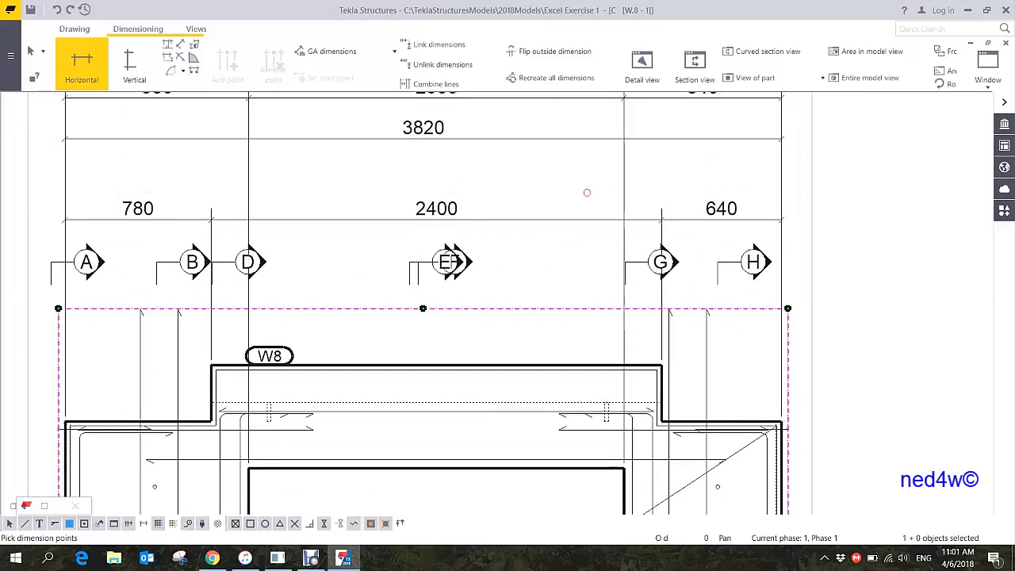
- Finish horizontal dimensioning and move the overall-width dimension line above the opening's 980–2000–840 chain
{"action": "right_click", "coordinate": [528, 171]}
{"action": "left_click", "coordinate": [555, 177]}
{"action": "middle_click_drag", "start_coordinate": [555, 178], "coordinate": [607, 293]}
{"action": "scroll", "coordinate": [607, 293], "scroll_direction": "down", "scroll_amount": 2}
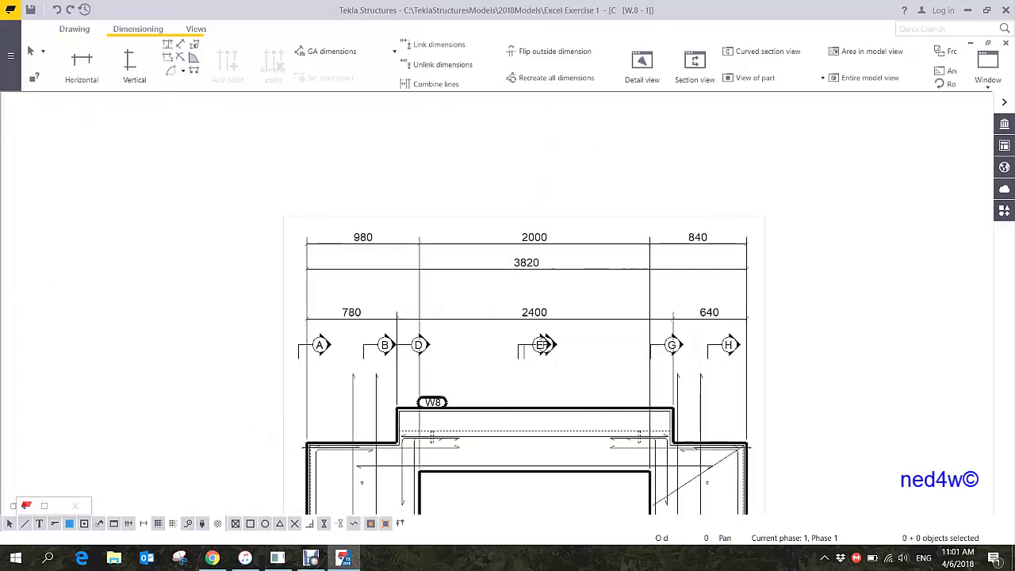
{"action": "left_click_drag", "start_coordinate": [512, 268], "coordinate": [543, 246]}
{"action": "left_click", "coordinate": [512, 244]}
- Move the 780–2400–640 dimension chain up between the overall-width line and the opening's chain, then deselect it
{"action": "left_click", "coordinate": [544, 319]}
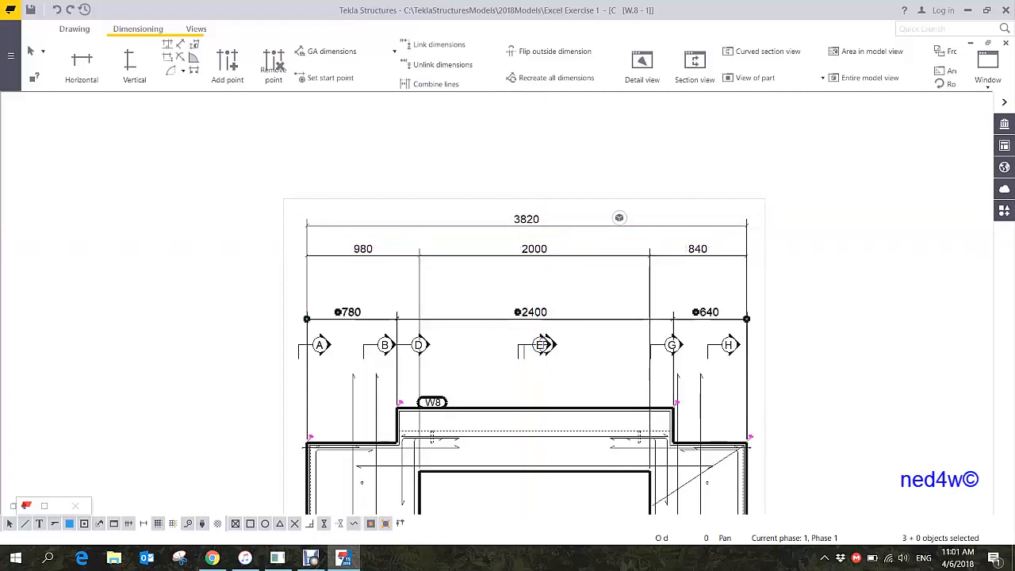
{"action": "left_click_drag", "start_coordinate": [535, 311], "coordinate": [534, 247]}
{"action": "left_click", "coordinate": [539, 248]}
{"action": "left_click", "coordinate": [535, 263]}
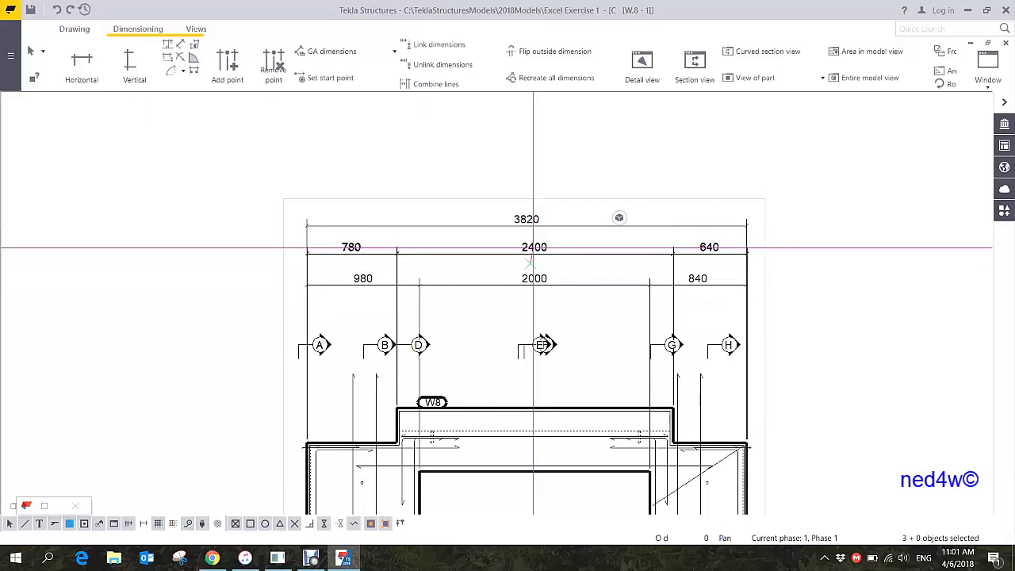
{"action": "key", "text": "Escape"}
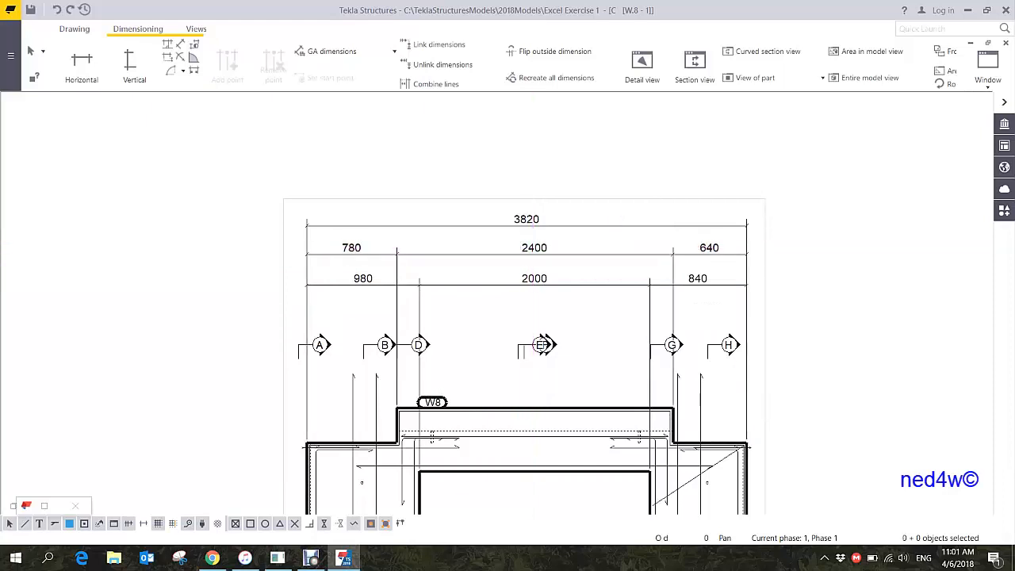
{"action": "scroll", "coordinate": [815, 466], "scroll_direction": "up", "scroll_amount": 3}
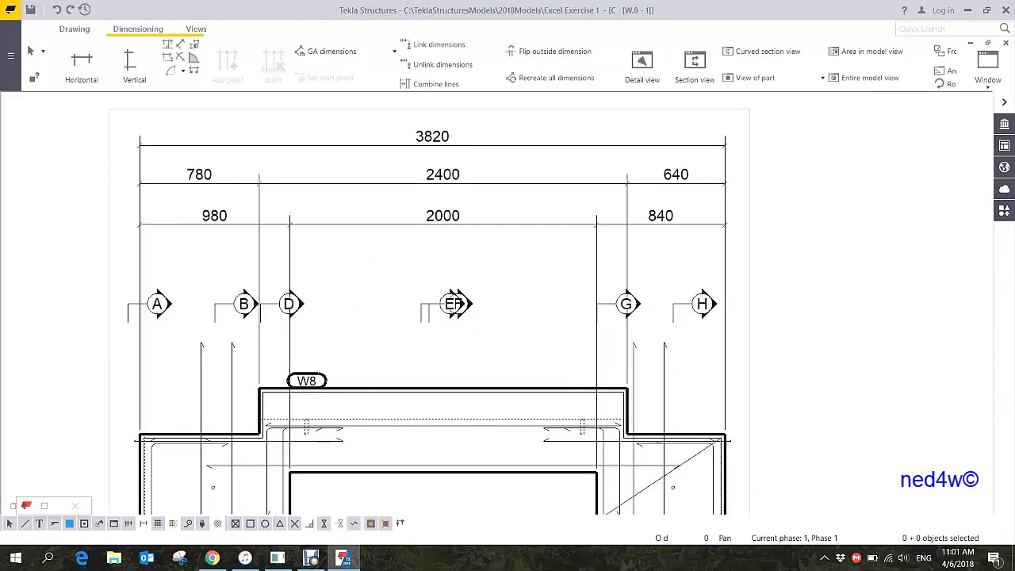
{"action": "scroll", "coordinate": [461, 257], "scroll_direction": "down", "scroll_amount": 2}
{"action": "scroll", "coordinate": [471, 263], "scroll_direction": "up", "scroll_amount": 2}
{"action": "middle_click_drag", "start_coordinate": [465, 278], "coordinate": [504, 262]}
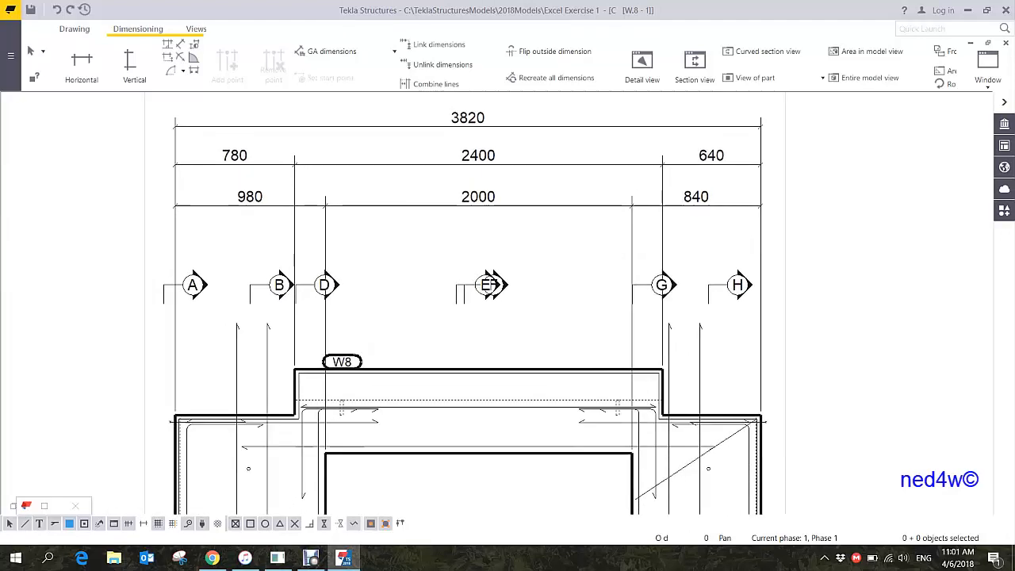
- Add an overall vertical dimension from the panel's raised top edge to its bottom edge, placed beside the panel's left side
{"action": "scroll", "coordinate": [503, 264], "scroll_direction": "down", "scroll_amount": 2}
{"action": "scroll", "coordinate": [590, 135], "scroll_direction": "down", "scroll_amount": 2}
{"action": "scroll", "coordinate": [400, 165], "scroll_direction": "down", "scroll_amount": 1}
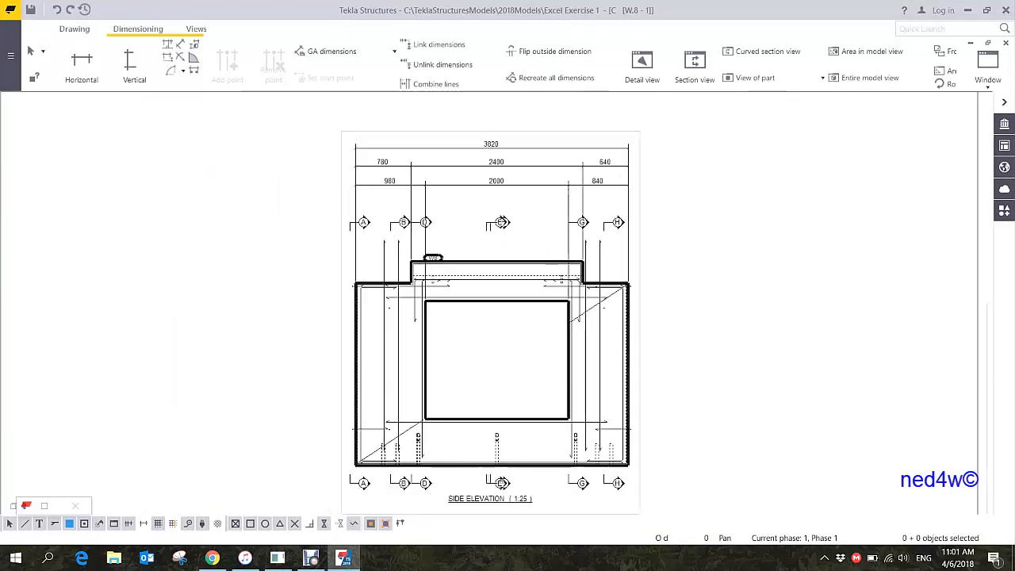
{"action": "left_click", "coordinate": [134, 63]}
{"action": "scroll", "coordinate": [393, 251], "scroll_direction": "up", "scroll_amount": 3}
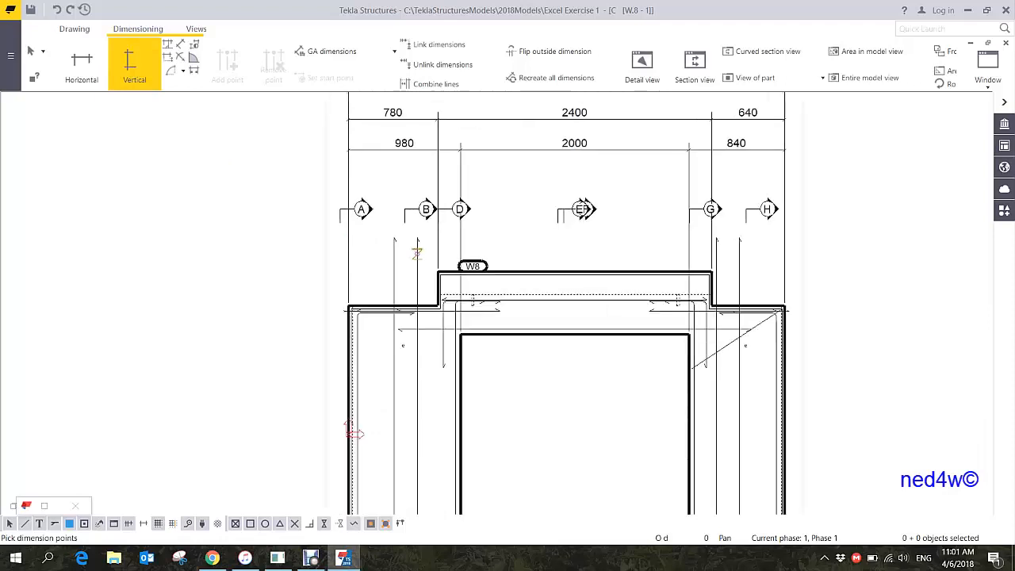
{"action": "left_click", "coordinate": [452, 285]}
{"action": "scroll", "coordinate": [414, 321], "scroll_direction": "down", "scroll_amount": 3}
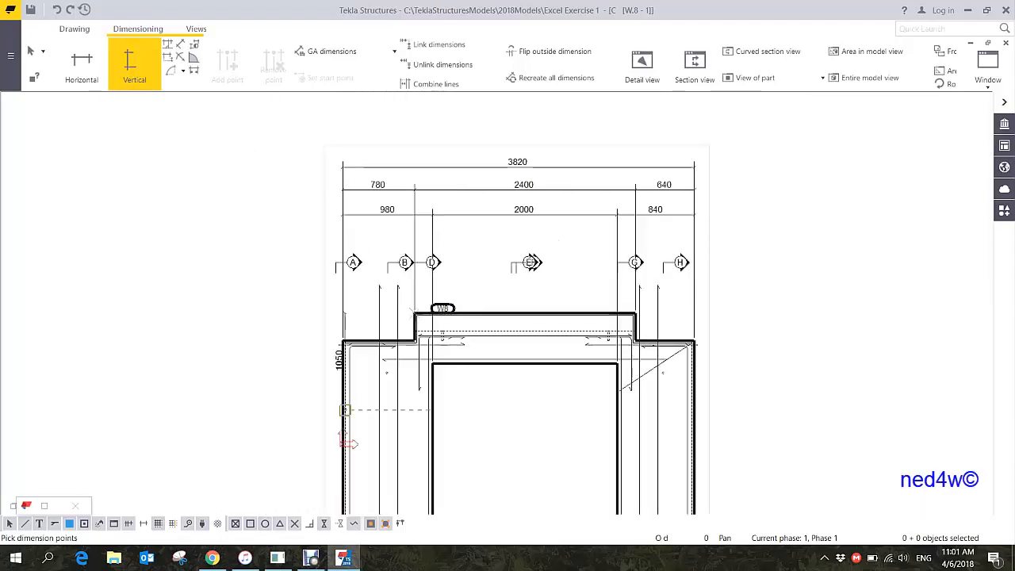
{"action": "middle_click_drag", "start_coordinate": [348, 442], "coordinate": [360, 225]}
{"action": "scroll", "coordinate": [346, 377], "scroll_direction": "up", "scroll_amount": 3}
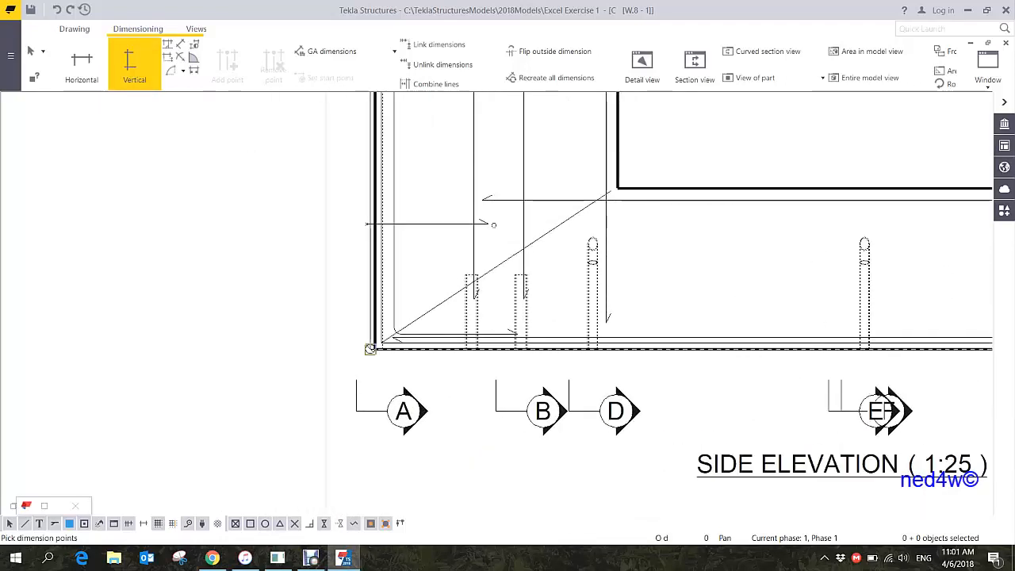
{"action": "left_click", "coordinate": [370, 349]}
{"action": "scroll", "coordinate": [370, 349], "scroll_direction": "down", "scroll_amount": 4}
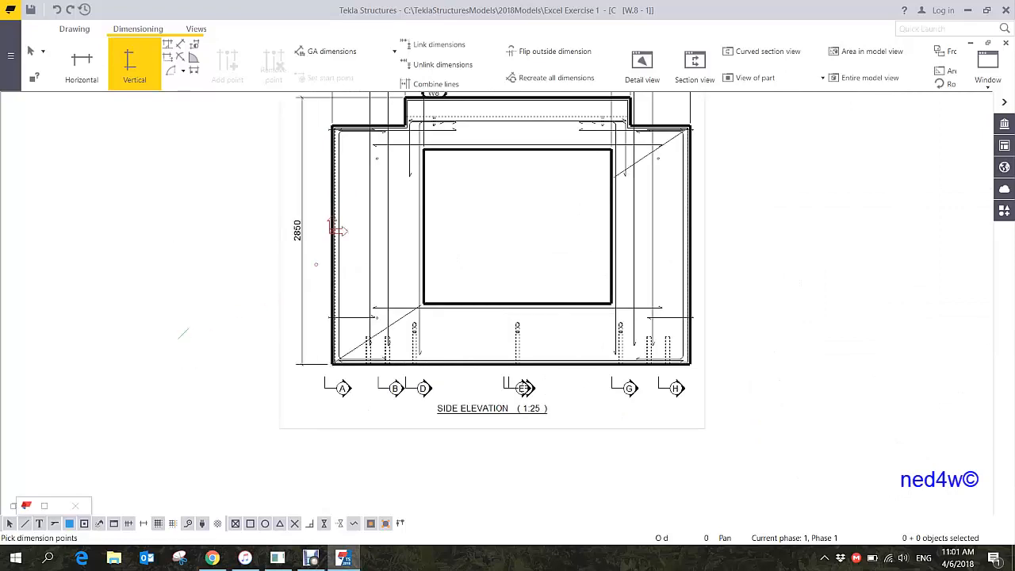
- Add a vertical dimension chain through the panel's top edge, the opening's upper and lower edges and the panel's bottom edge
{"action": "middle_click_drag", "start_coordinate": [384, 131], "coordinate": [436, 228]}
{"action": "scroll", "coordinate": [436, 228], "scroll_direction": "up", "scroll_amount": 5}
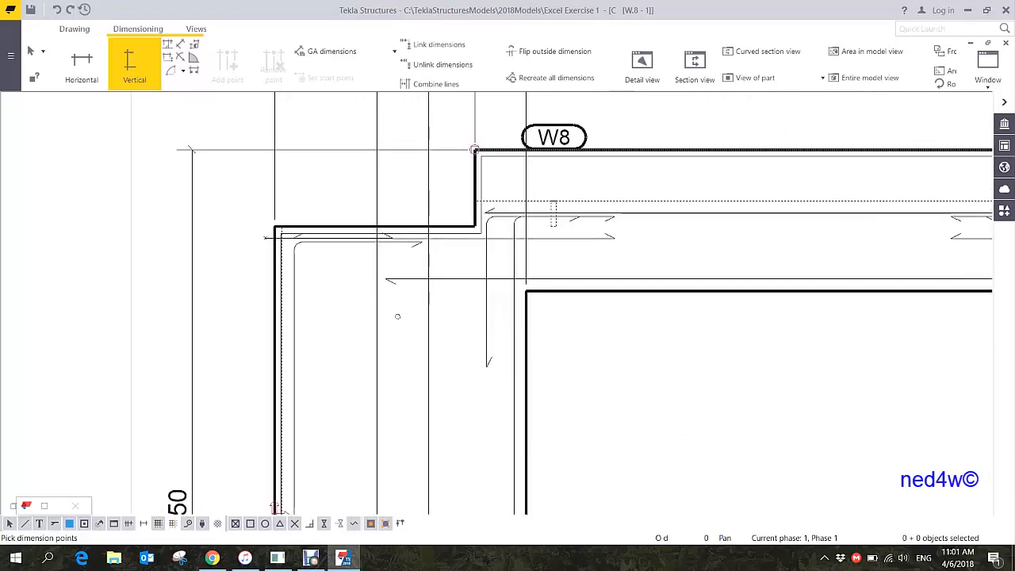
{"action": "left_click", "coordinate": [474, 149]}
{"action": "left_click", "coordinate": [526, 291]}
{"action": "middle_click_drag", "start_coordinate": [526, 382], "coordinate": [556, 130]}
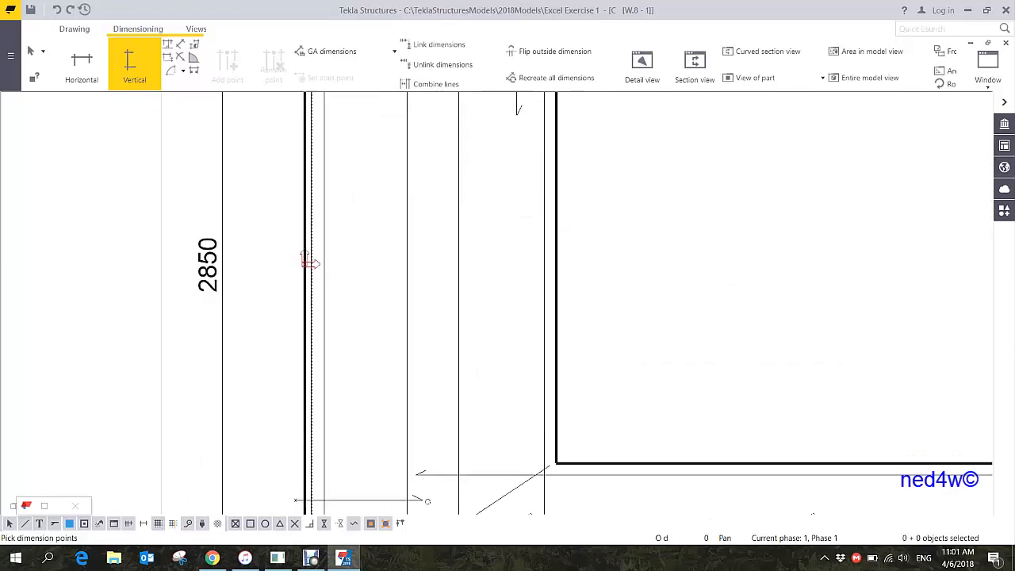
{"action": "middle_click_drag", "start_coordinate": [556, 289], "coordinate": [540, 152]}
{"action": "left_click", "coordinate": [540, 326]}
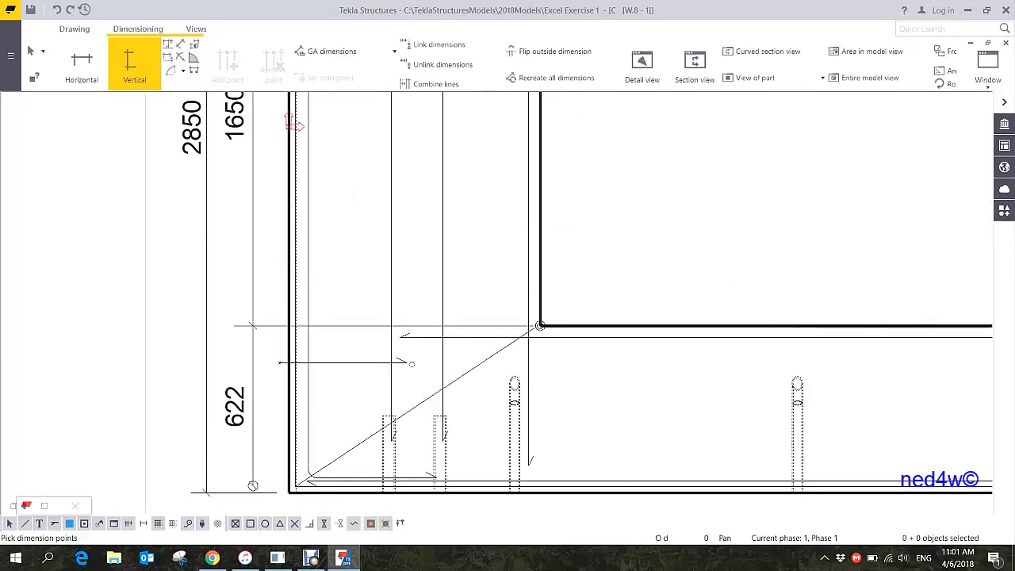
{"action": "left_click", "coordinate": [289, 493]}
{"action": "middle_click", "coordinate": [125, 389]}
{"action": "right_click", "coordinate": [83, 315]}
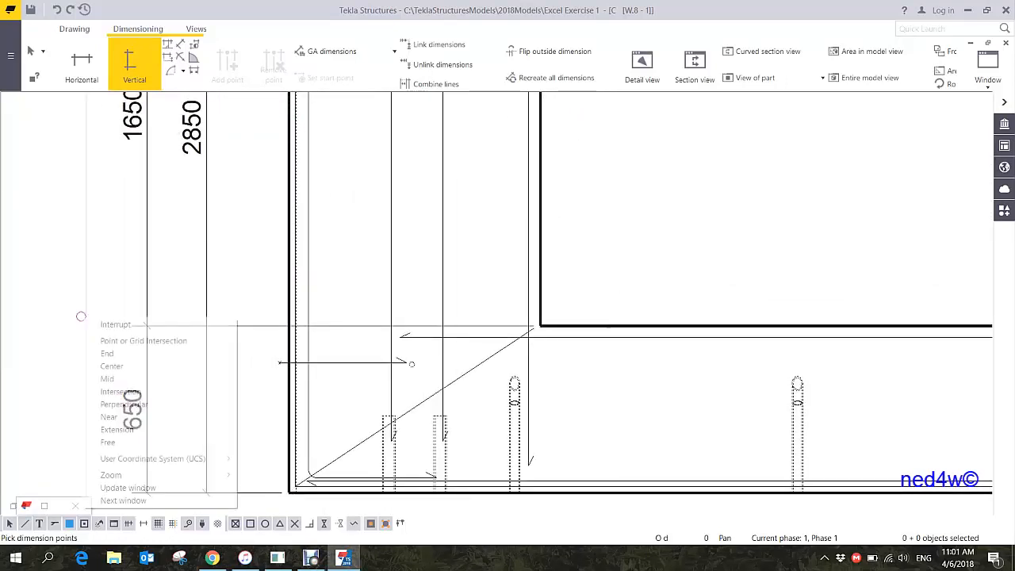
{"action": "left_click", "coordinate": [104, 323]}
- Rearrange the vertical dimensions so the overall-height line lies outside the opening's chain
{"action": "left_click", "coordinate": [206, 157]}
{"action": "left_click_drag", "start_coordinate": [206, 156], "coordinate": [83, 213]}
{"action": "scroll", "coordinate": [444, 433], "scroll_direction": "down", "scroll_amount": 2}
{"action": "mouse_move", "coordinate": [277, 284]}
{"action": "left_mouse_down"}
{"action": "mouse_move", "coordinate": [203, 237]}
{"action": "mouse_move", "coordinate": [163, 274]}
{"action": "mouse_move", "coordinate": [195, 238]}
{"action": "left_mouse_up"}
{"action": "left_click", "coordinate": [204, 274]}
{"action": "left_click", "coordinate": [619, 217]}
- Add a vertical dimension for the step at the panel's upper left corner and move it close beside the opening's vertical chain
{"action": "middle_click_drag", "start_coordinate": [619, 218], "coordinate": [610, 373]}
{"action": "scroll", "coordinate": [610, 372], "scroll_direction": "up", "scroll_amount": 1}
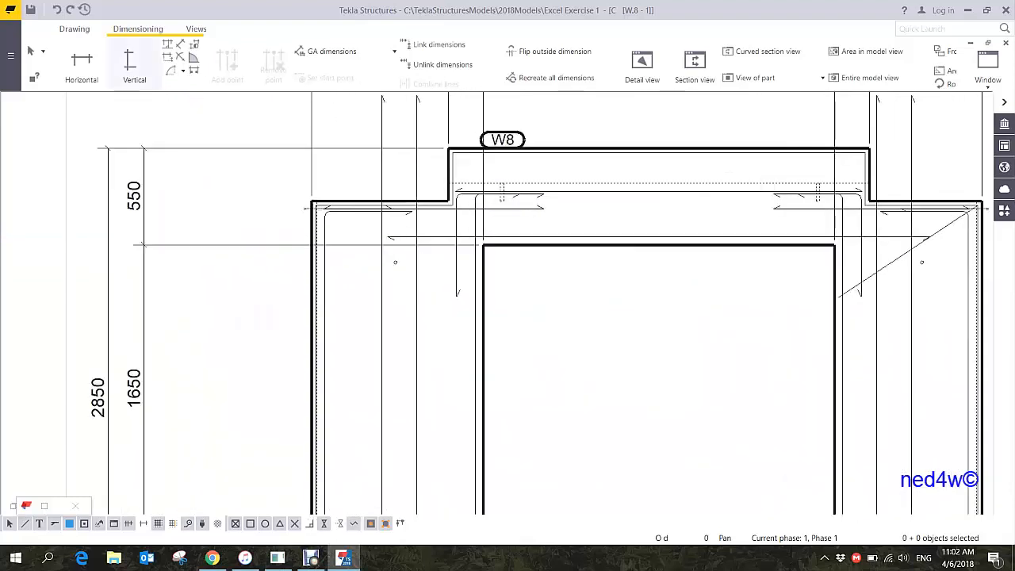
{"action": "left_click", "coordinate": [135, 65]}
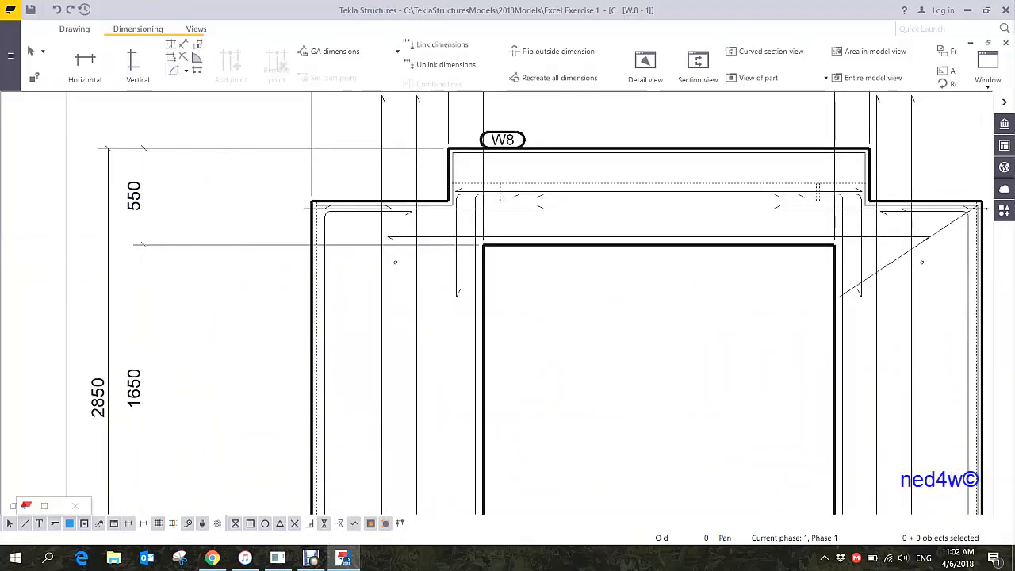
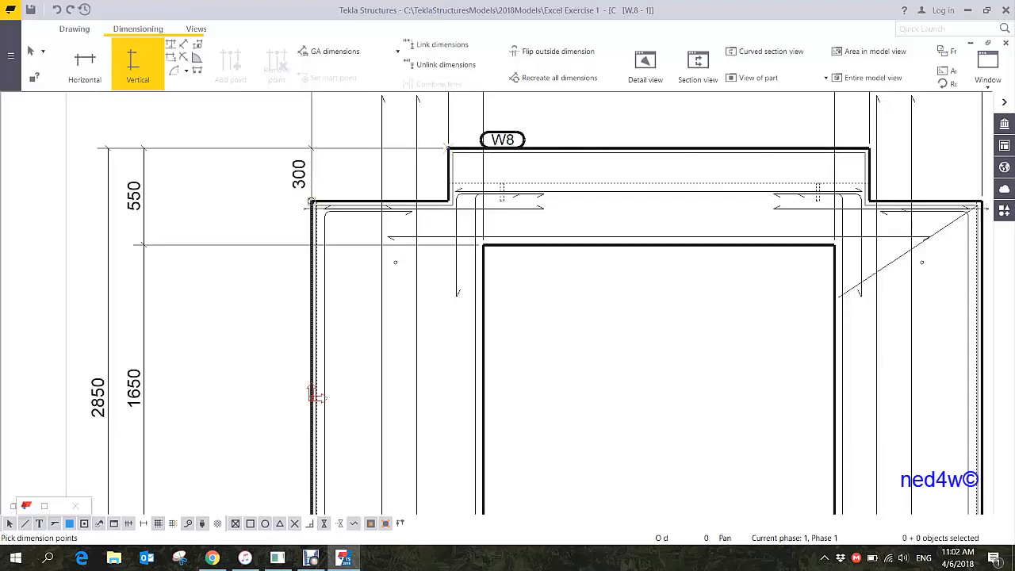
{"action": "right_click", "coordinate": [199, 183]}
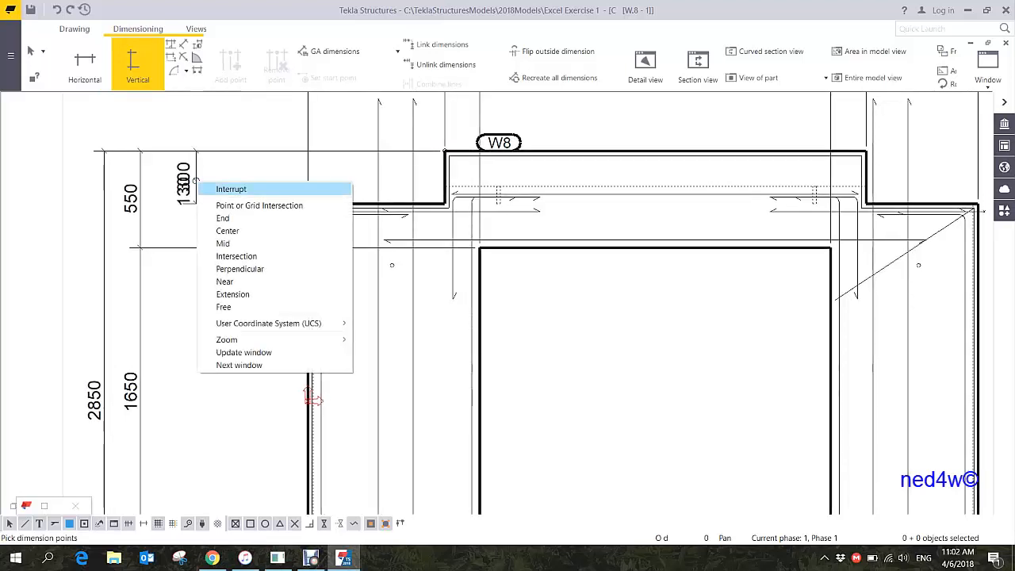
{"action": "left_click", "coordinate": [231, 189]}
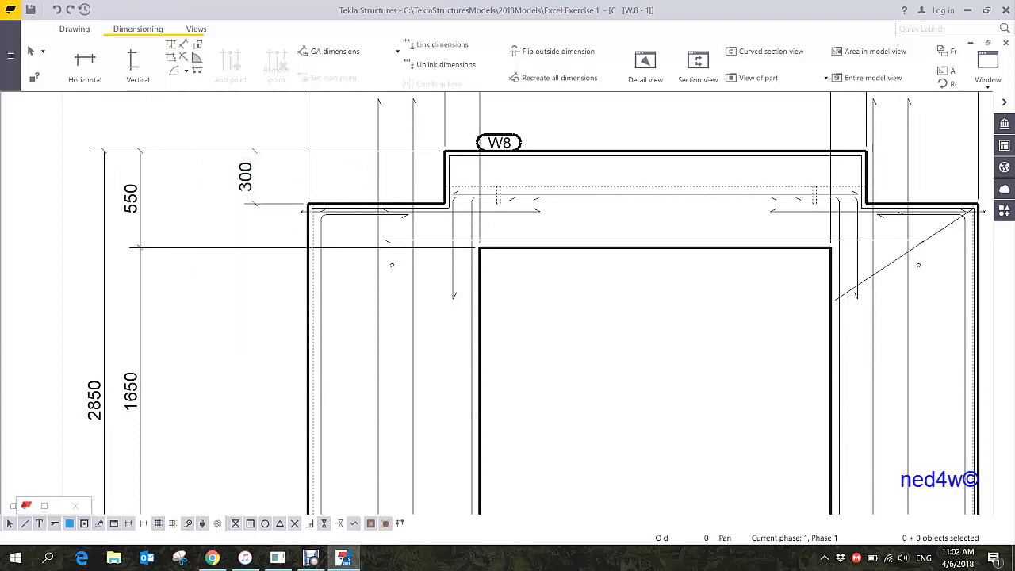
{"action": "left_click_drag", "start_coordinate": [254, 172], "coordinate": [176, 201]}
{"action": "key", "text": "Escape"}
{"action": "middle_click_drag", "start_coordinate": [176, 201], "coordinate": [173, 216]}
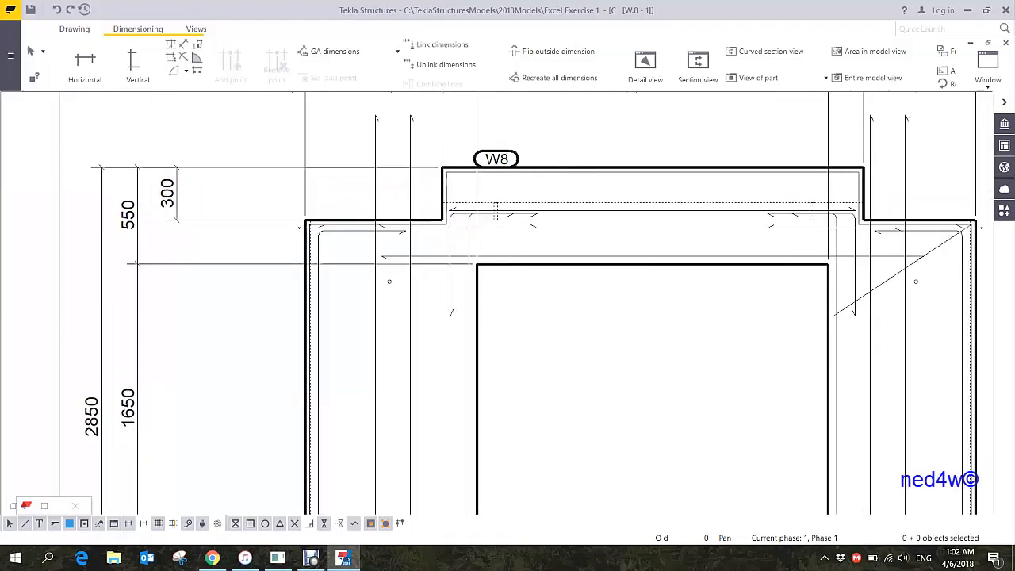
- Change the overall-width dimension's text font to Arial with the Black style at size 12 and apply it
{"action": "scroll", "coordinate": [264, 342], "scroll_direction": "down", "scroll_amount": 2}
{"action": "scroll", "coordinate": [476, 317], "scroll_direction": "down", "scroll_amount": 2}
{"action": "scroll", "coordinate": [476, 317], "scroll_direction": "up", "scroll_amount": 4}
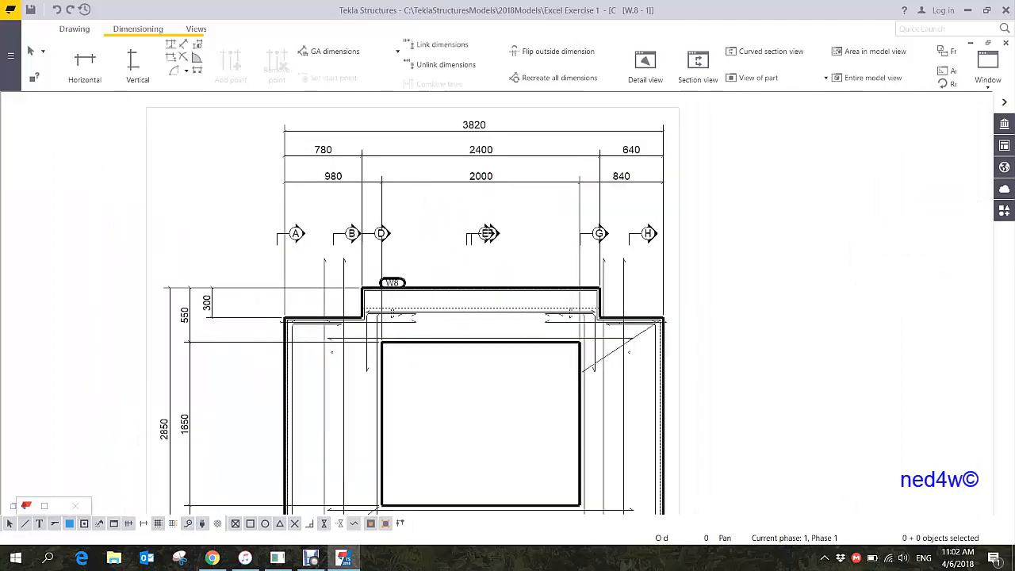
{"action": "scroll", "coordinate": [458, 159], "scroll_direction": "up", "scroll_amount": 2}
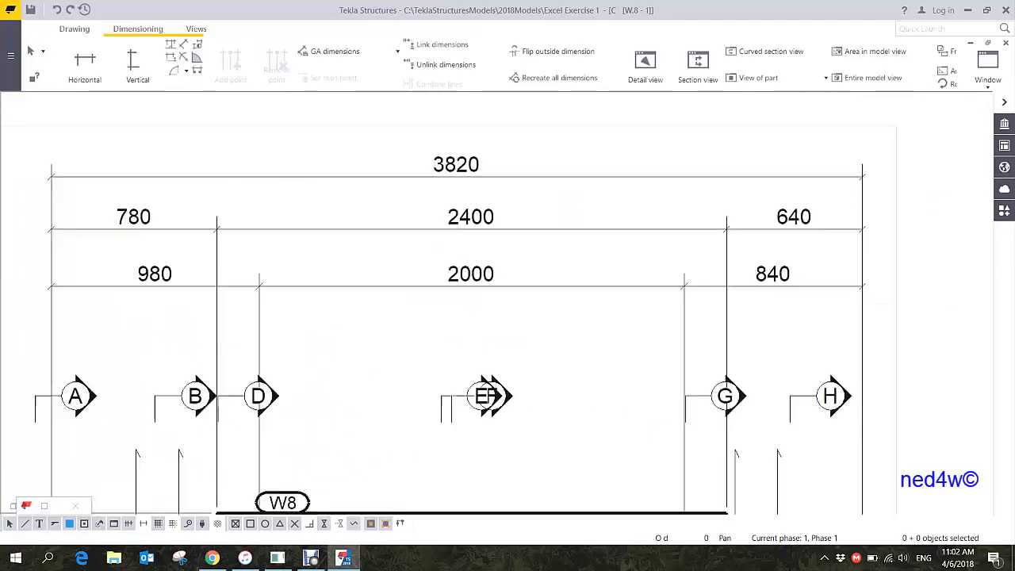
{"action": "left_click", "coordinate": [619, 176]}
{"action": "double_click", "coordinate": [619, 217]}
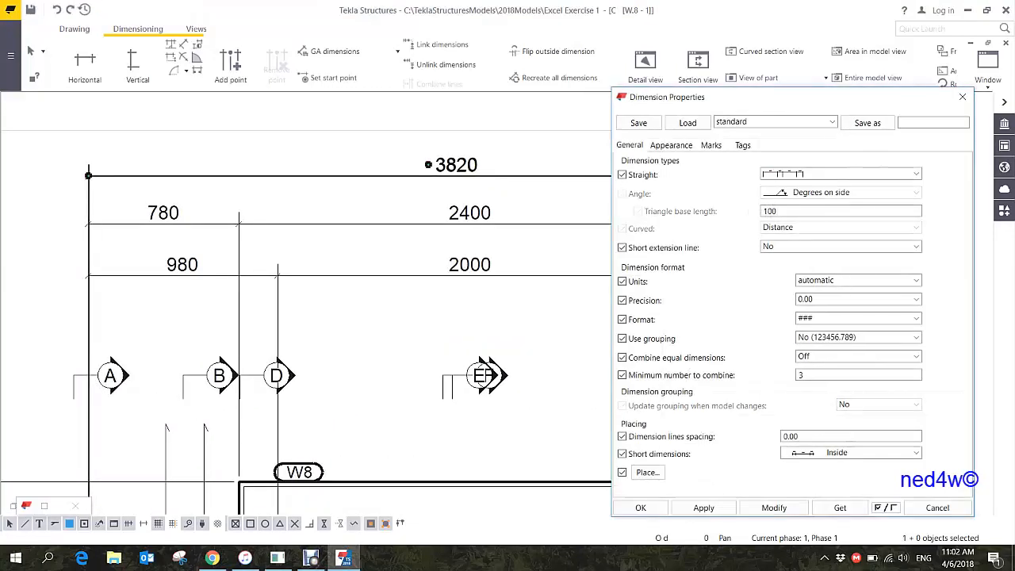
{"action": "key", "text": "ctrl+Tab"}
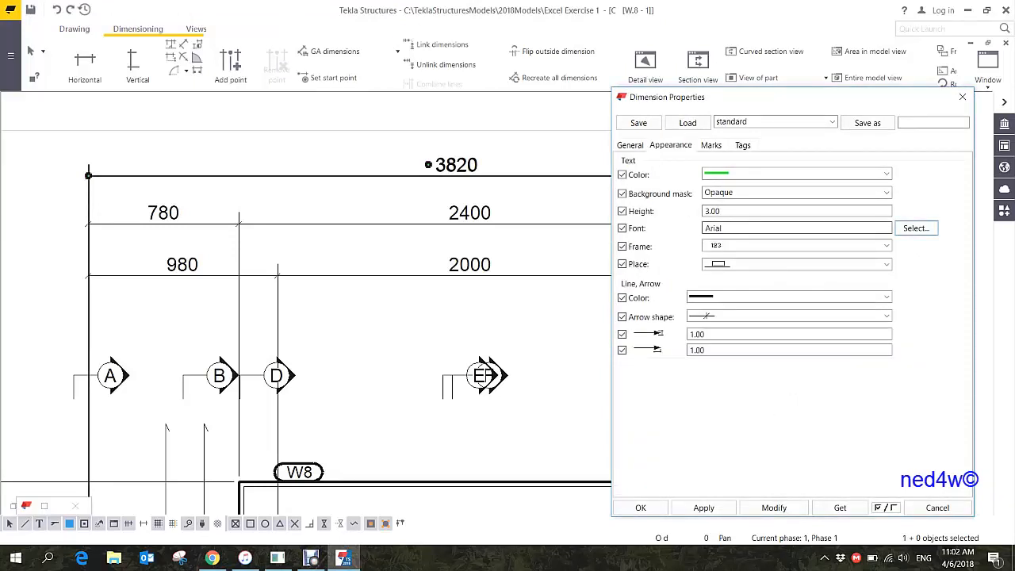
{"action": "left_click", "coordinate": [916, 228]}
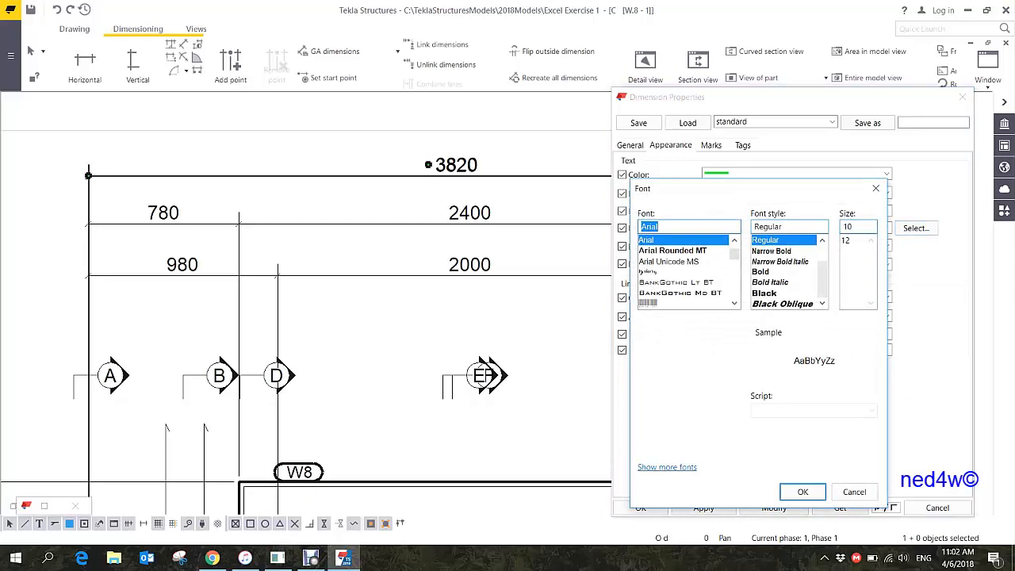
{"action": "left_click", "coordinate": [764, 292]}
{"action": "key", "text": "Return"}
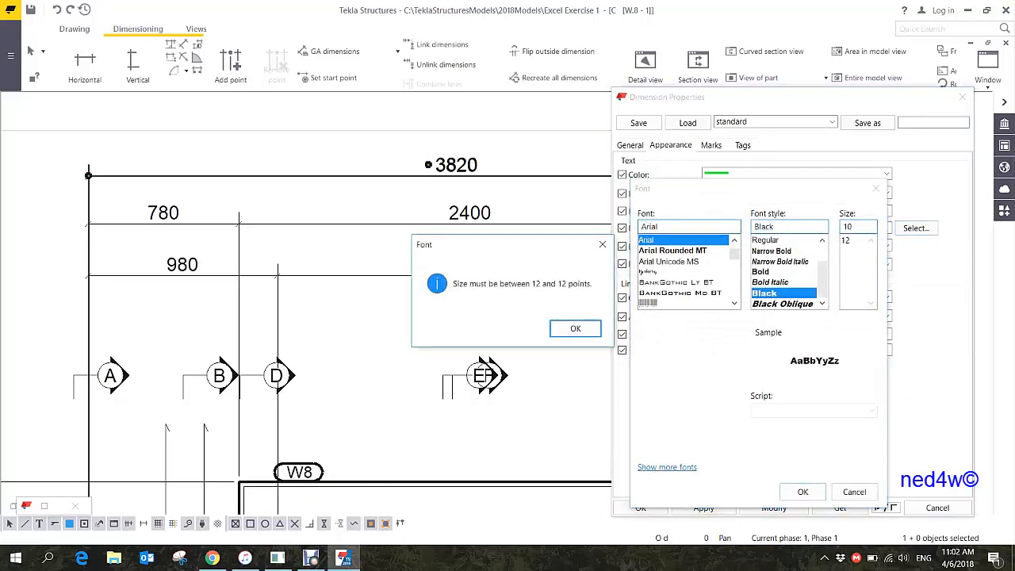
{"action": "key", "text": "Return"}
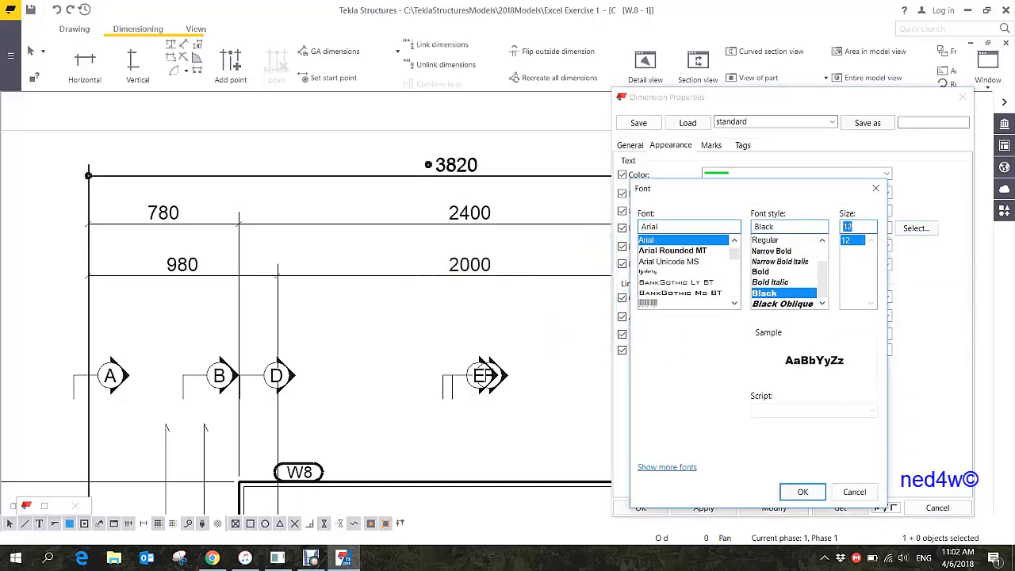
{"action": "key", "text": "Return"}
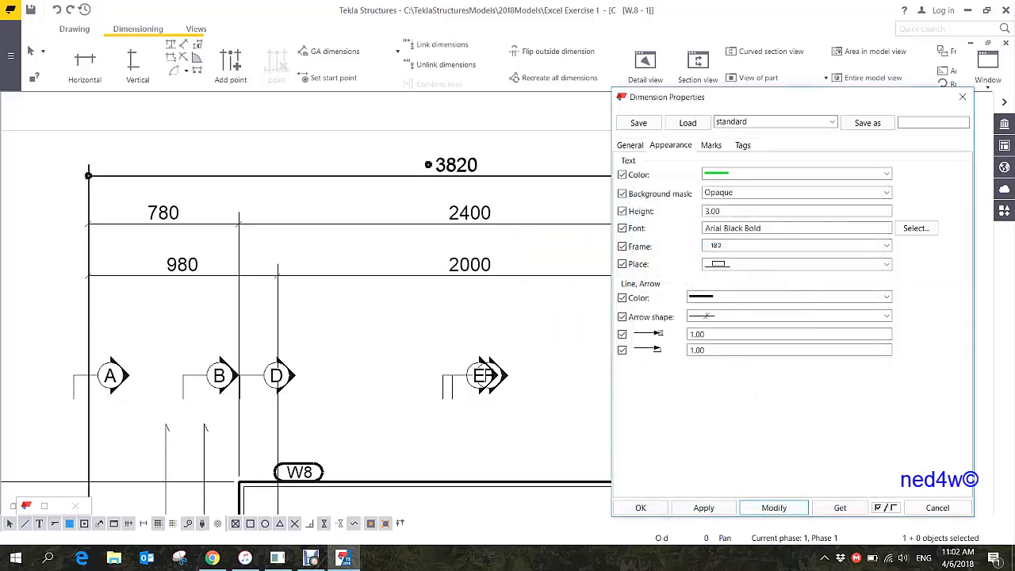
{"action": "left_click", "coordinate": [500, 167]}
- Set the overall-width dimension's text height to 8 and apply the change
{"action": "scroll", "coordinate": [501, 167], "scroll_direction": "up", "scroll_amount": 4}
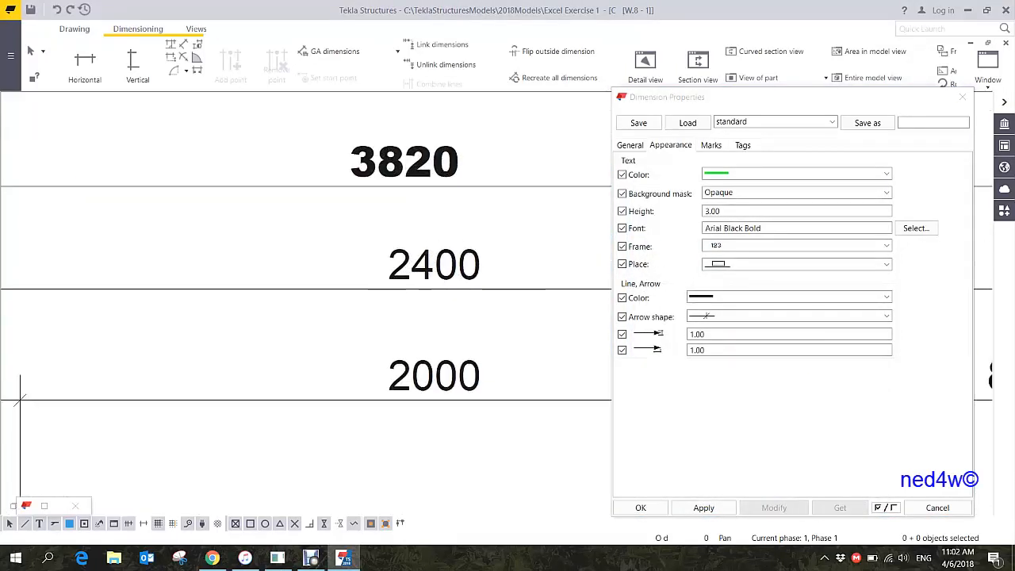
{"action": "scroll", "coordinate": [423, 182], "scroll_direction": "down", "scroll_amount": 5}
{"action": "scroll", "coordinate": [422, 183], "scroll_direction": "up", "scroll_amount": 2}
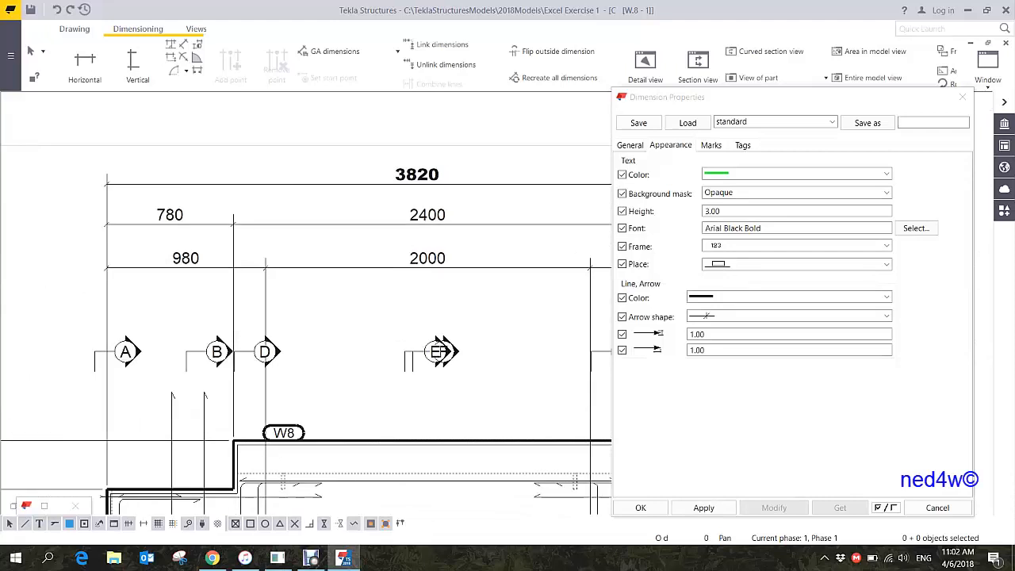
{"action": "left_click", "coordinate": [423, 183]}
{"action": "double_click", "coordinate": [712, 211]}
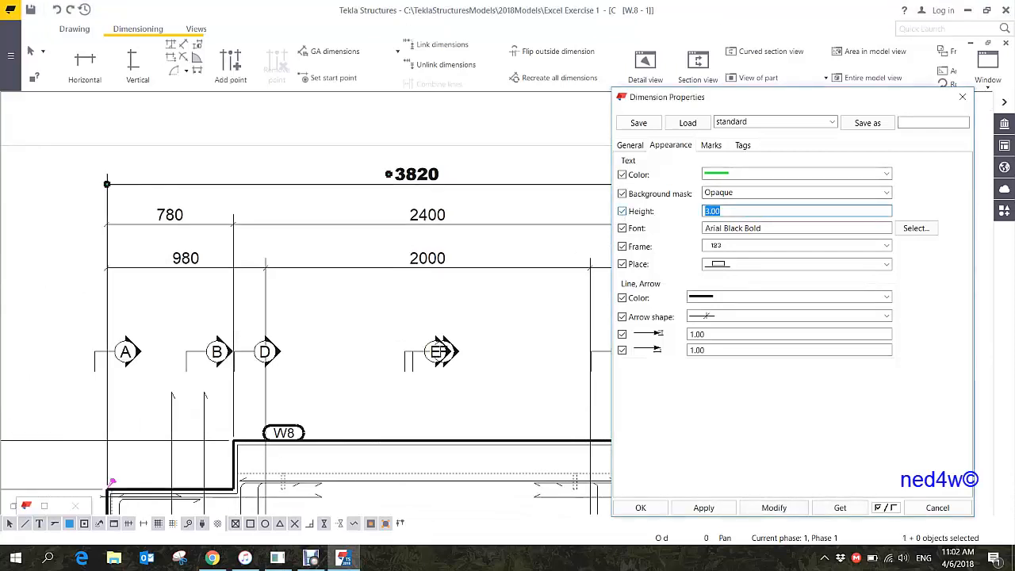
{"action": "type", "text": "8"}
{"action": "left_click", "coordinate": [774, 507]}
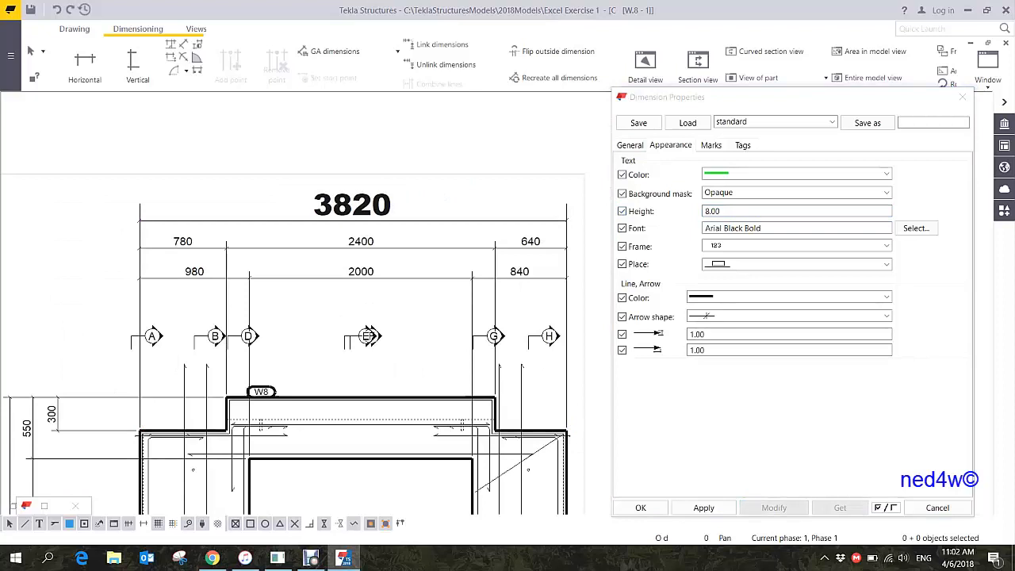
- Change the overall-width dimension's text colour to red and apply it
{"action": "left_click", "coordinate": [352, 205]}
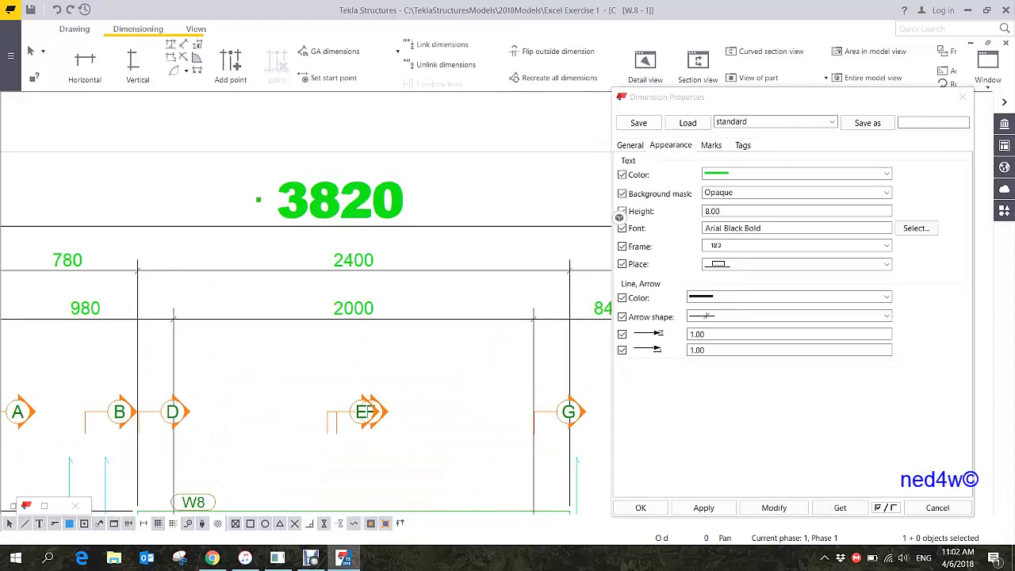
{"action": "left_click", "coordinate": [797, 173]}
{"action": "left_click", "coordinate": [796, 202]}
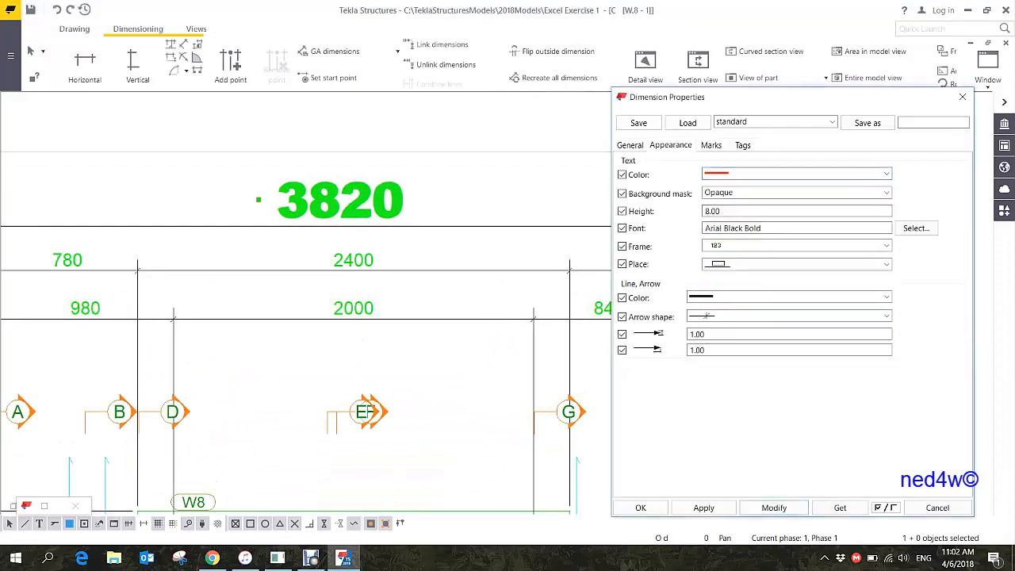
{"action": "left_click", "coordinate": [774, 507]}
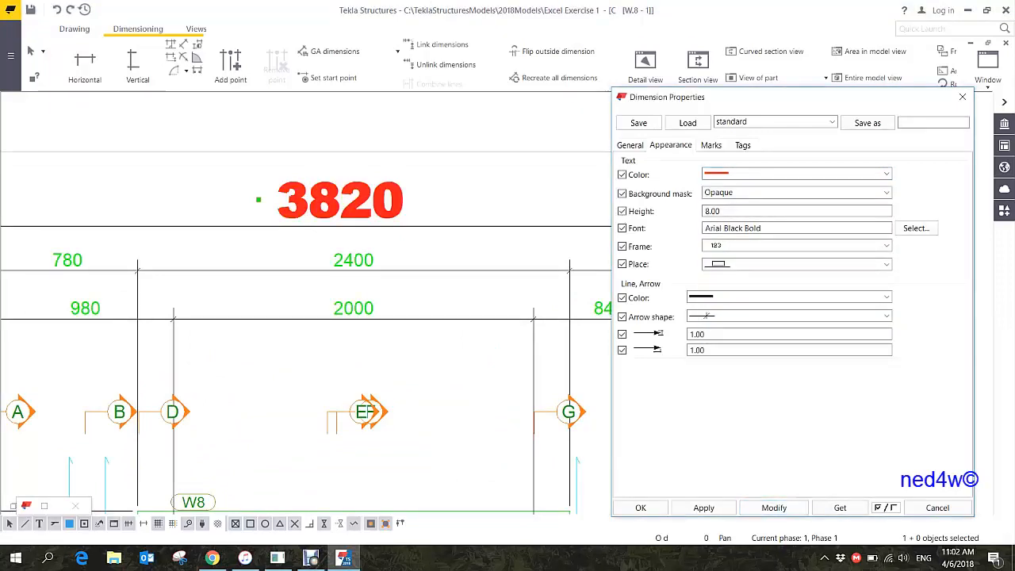
{"action": "scroll", "coordinate": [322, 205], "scroll_direction": "down", "scroll_amount": 3}
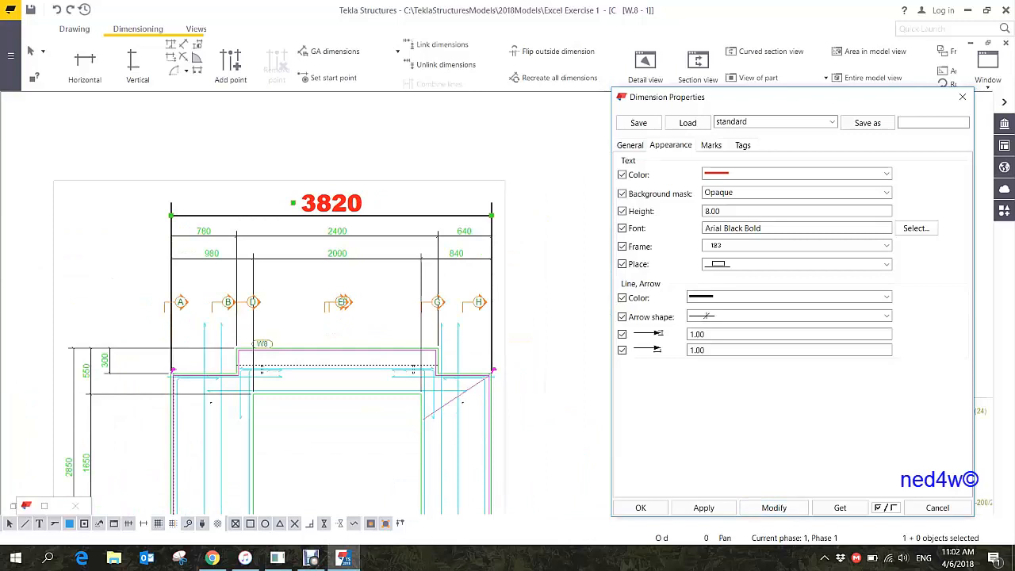
- Undo the overall-width dimension's text formatting changes and open its original properties
{"action": "middle_click_drag", "start_coordinate": [323, 205], "coordinate": [337, 211]}
{"action": "key", "text": "ctrl+z"}
{"action": "key", "text": "ctrl+z"}
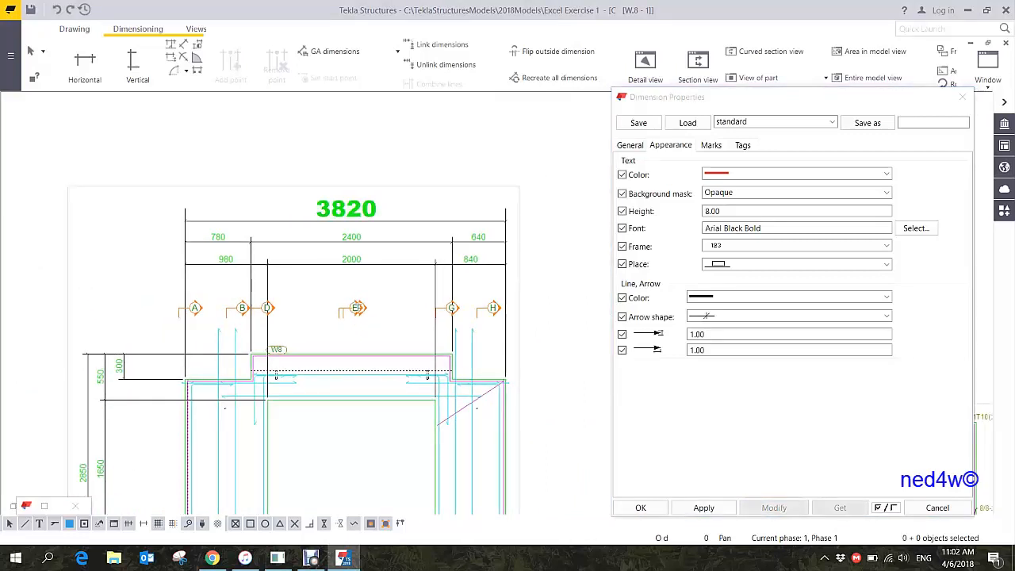
{"action": "double_click", "coordinate": [345, 216]}
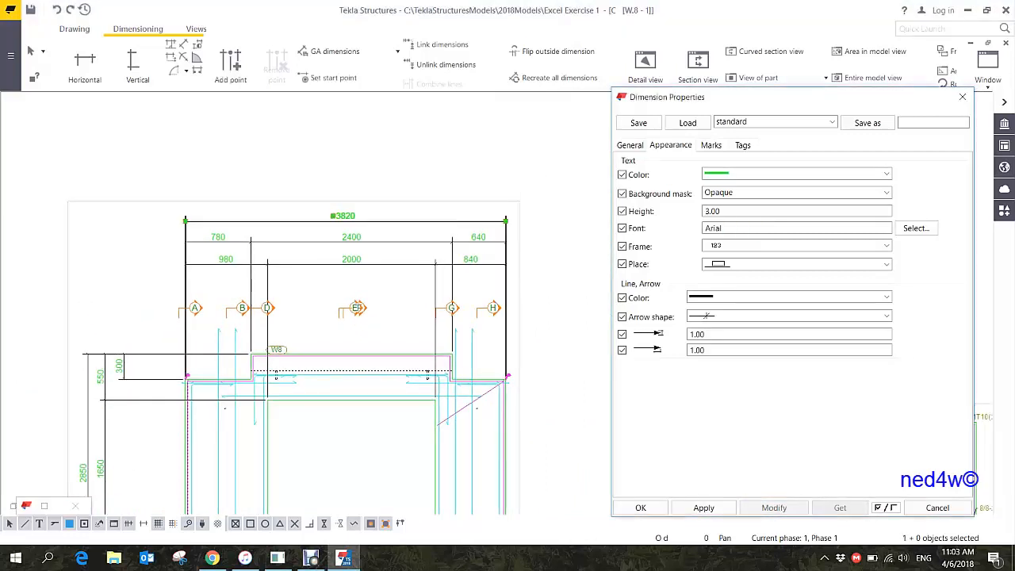
- Set the overall-width dimension's arrow shape to the filled arrowhead and apply it
{"action": "scroll", "coordinate": [509, 223], "scroll_direction": "up", "scroll_amount": 6}
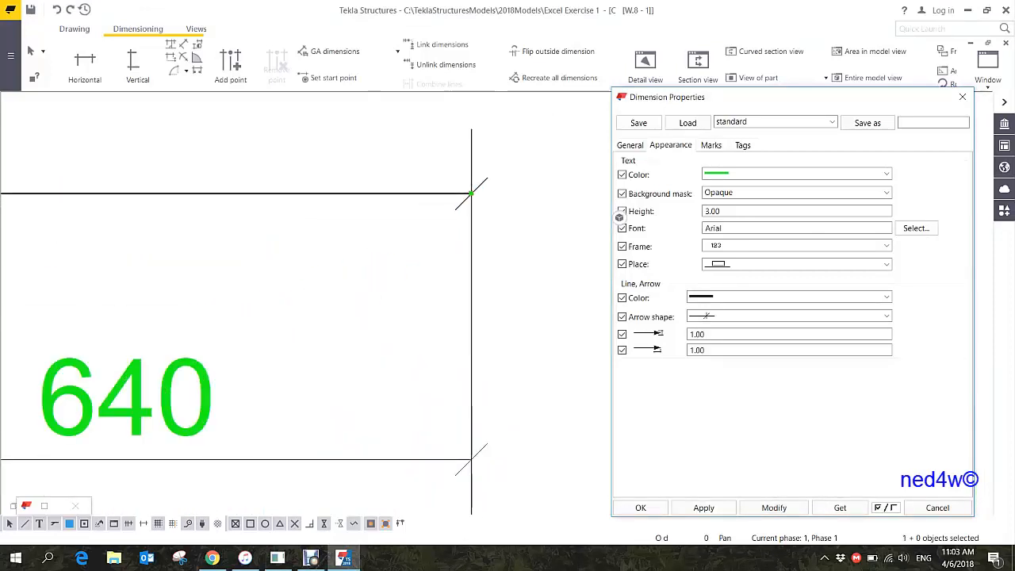
{"action": "left_click", "coordinate": [886, 315]}
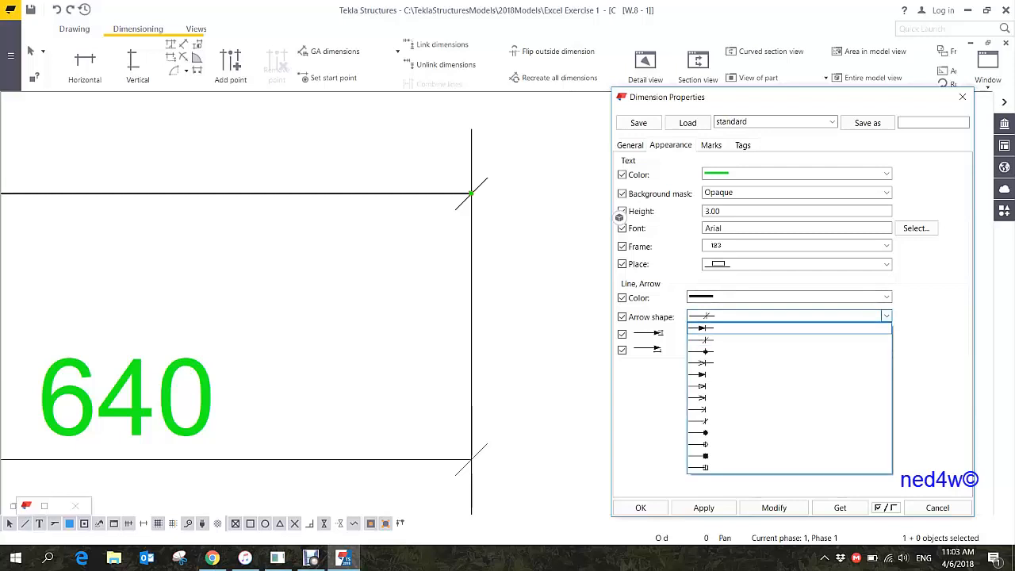
{"action": "left_click", "coordinate": [702, 327]}
{"action": "left_click", "coordinate": [773, 507]}
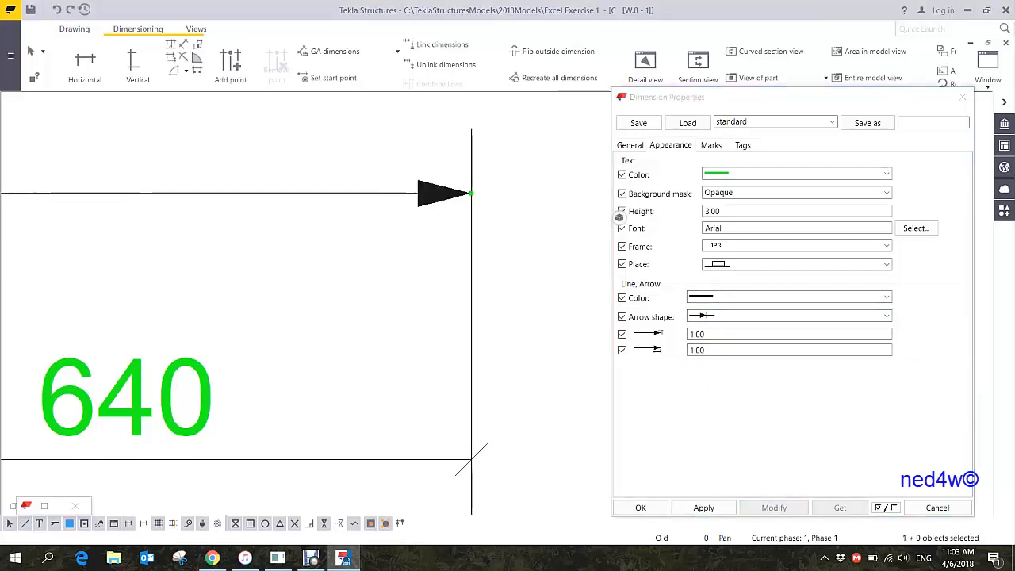
- Set the overall-width dimension's arrow shape to the filled dot with extended line and apply it
{"action": "left_click", "coordinate": [886, 315]}
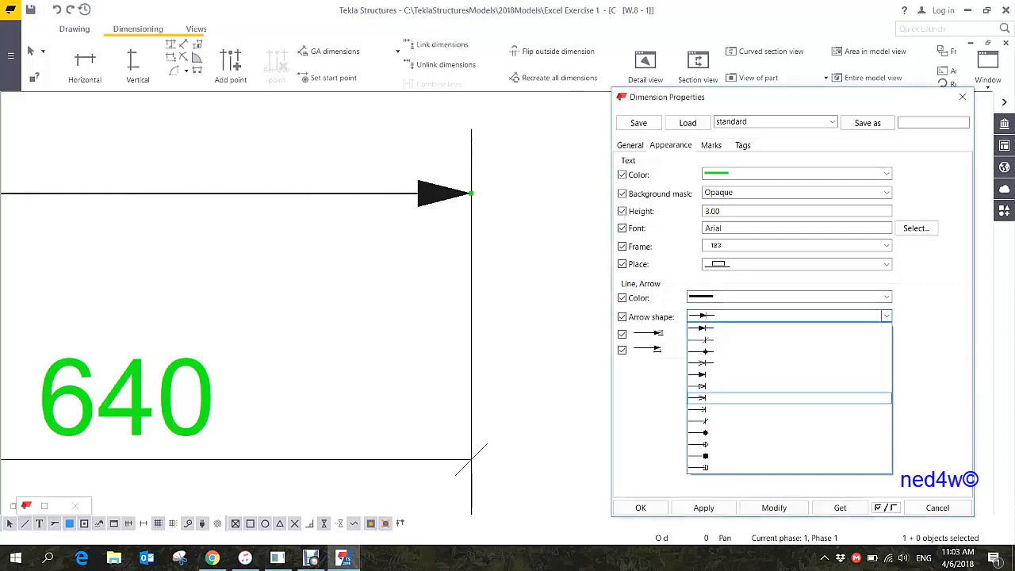
{"action": "left_click", "coordinate": [702, 352]}
{"action": "left_click", "coordinate": [774, 508]}
{"action": "left_click", "coordinate": [499, 287]}
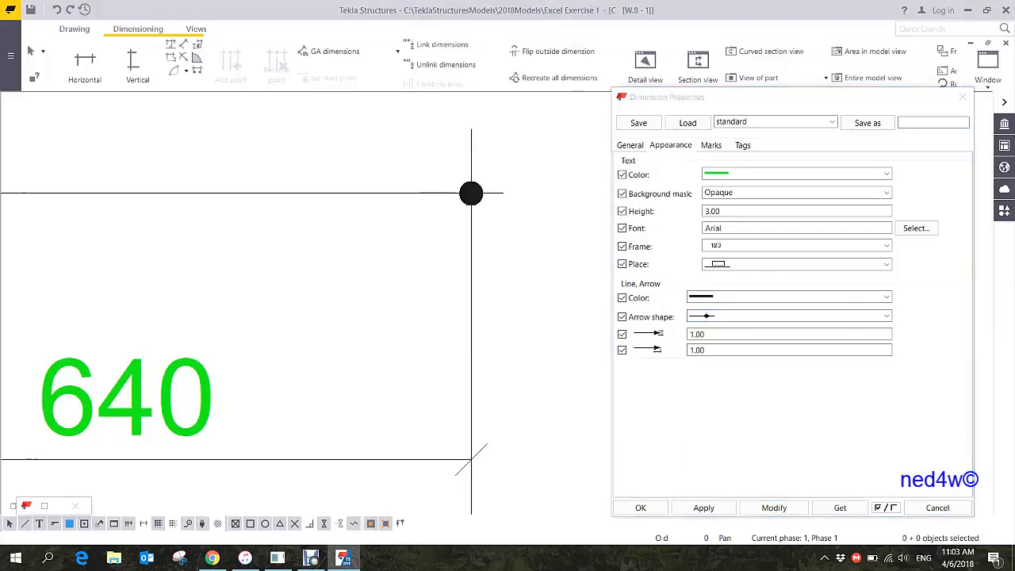
- Apply the filled-dot arrow shape to all horizontal dimensions above the panel and make it current for new dimensions
{"action": "scroll", "coordinate": [539, 253], "scroll_direction": "down", "scroll_amount": 6}
{"action": "scroll", "coordinate": [520, 284], "scroll_direction": "down", "scroll_amount": 2}
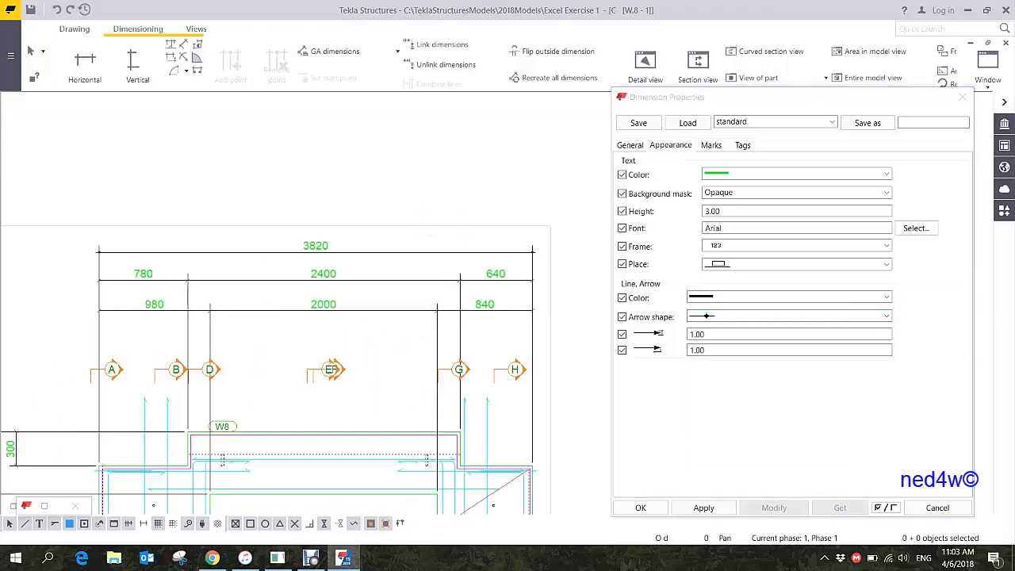
{"action": "mouse_move", "coordinate": [520, 235]}
{"action": "left_mouse_down"}
{"action": "mouse_move", "coordinate": [188, 299]}
{"action": "mouse_move", "coordinate": [153, 316]}
{"action": "left_mouse_up"}
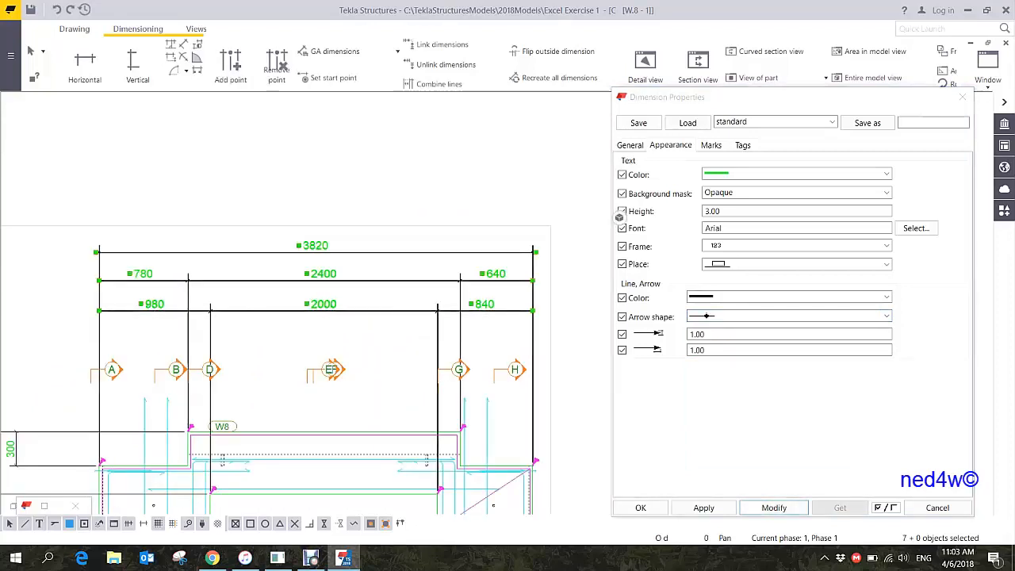
{"action": "left_click", "coordinate": [774, 507]}
{"action": "left_click", "coordinate": [505, 285]}
{"action": "scroll", "coordinate": [505, 285], "scroll_direction": "up", "scroll_amount": 3}
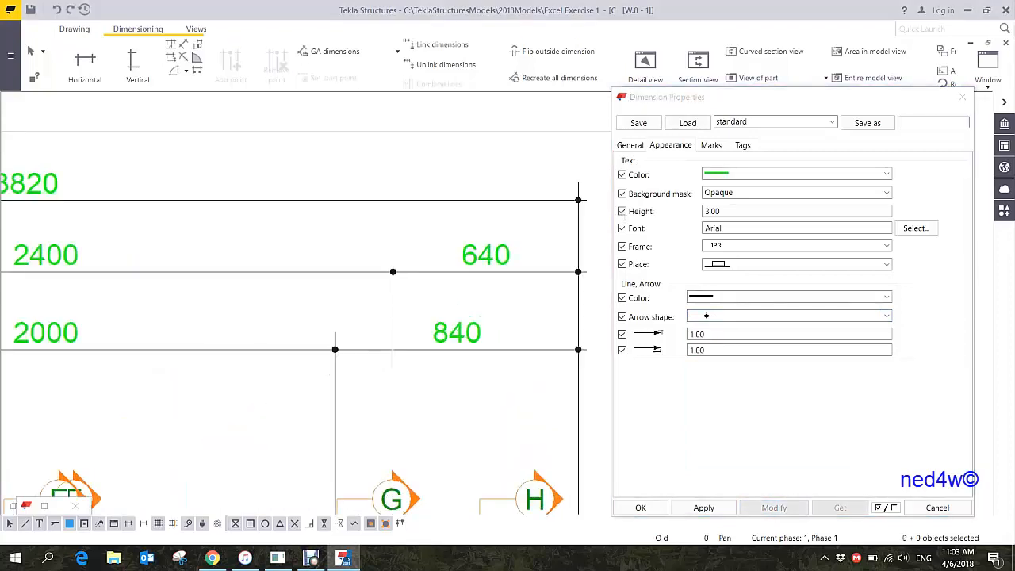
{"action": "scroll", "coordinate": [535, 348], "scroll_direction": "up", "scroll_amount": 2}
{"action": "scroll", "coordinate": [533, 340], "scroll_direction": "down", "scroll_amount": 2}
{"action": "left_click", "coordinate": [704, 507]}
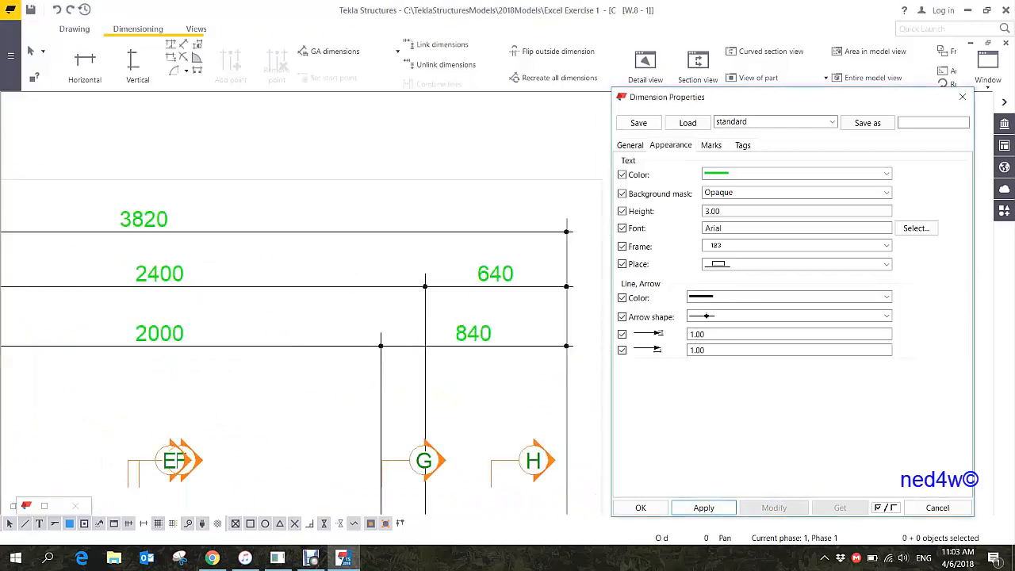
- Place a trial horizontal dimension from the opening's lower right corner to the panel's right edge, and remove it again
{"action": "left_click", "coordinate": [85, 64]}
{"action": "scroll", "coordinate": [349, 258], "scroll_direction": "up", "scroll_amount": 5}
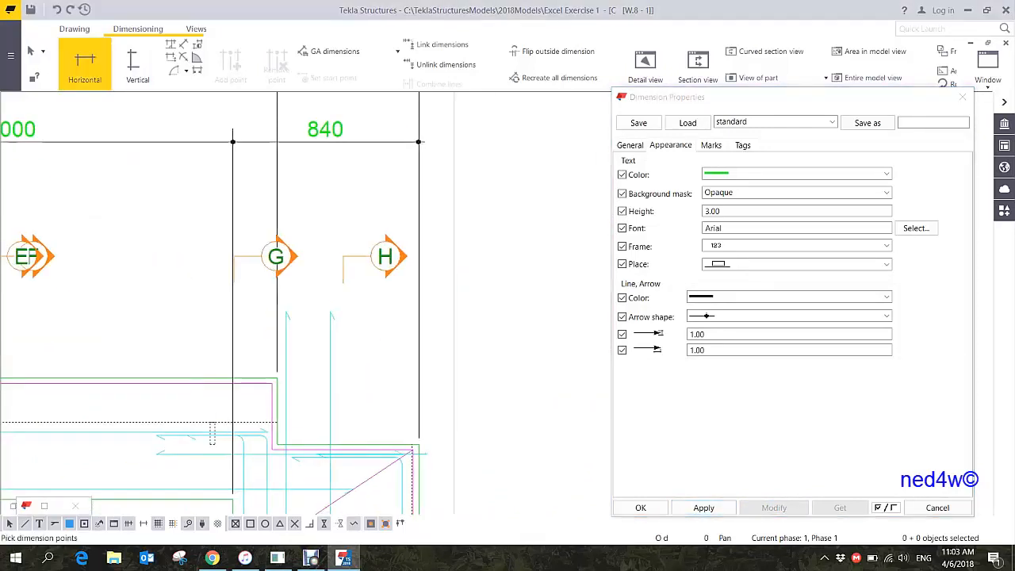
{"action": "scroll", "coordinate": [349, 258], "scroll_direction": "down", "scroll_amount": 5}
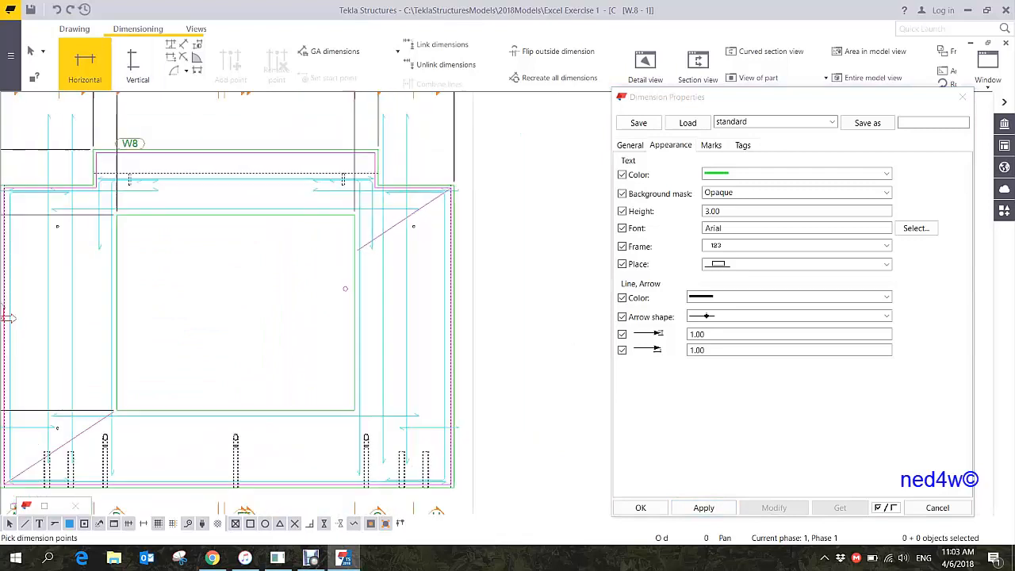
{"action": "left_click", "coordinate": [337, 365]}
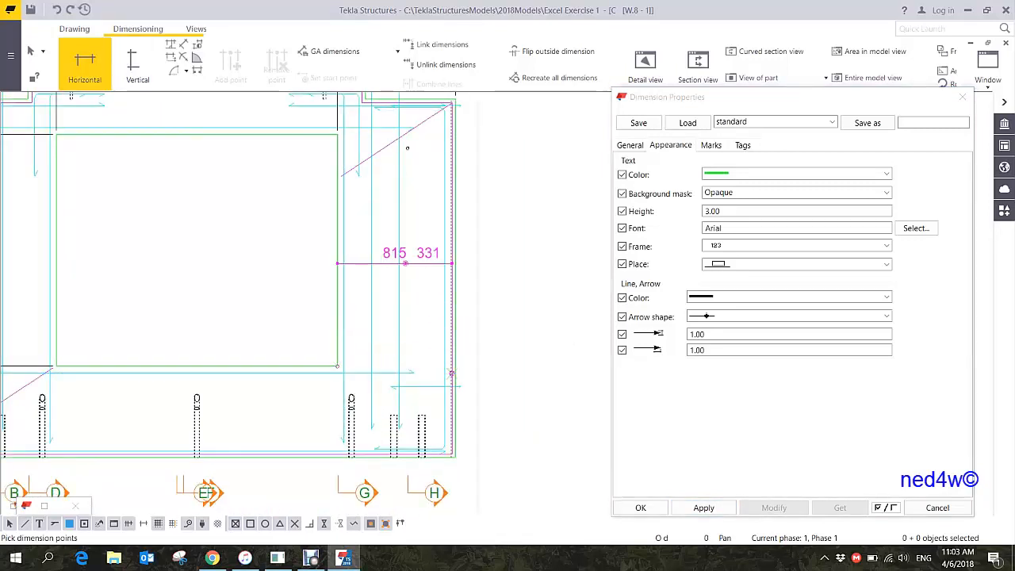
{"action": "middle_click", "coordinate": [405, 263]}
{"action": "right_click", "coordinate": [403, 240]}
{"action": "left_click", "coordinate": [441, 249]}
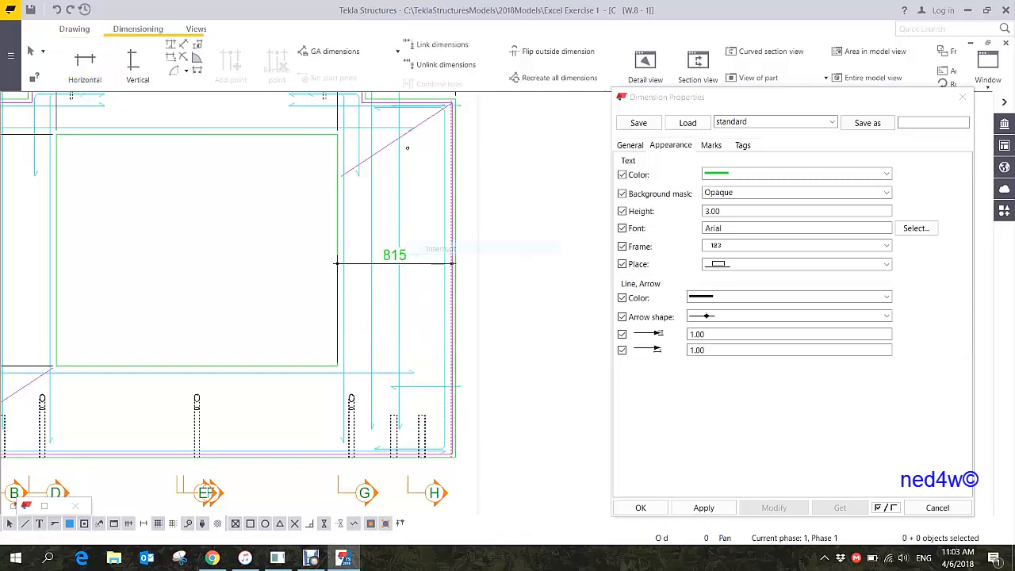
{"action": "scroll", "coordinate": [349, 266], "scroll_direction": "up", "scroll_amount": 4}
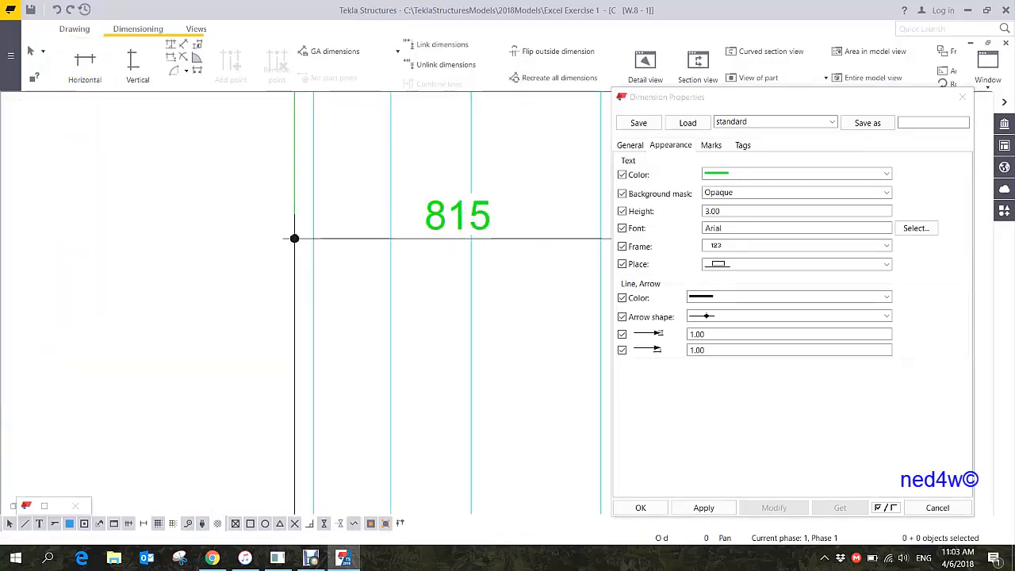
{"action": "scroll", "coordinate": [370, 263], "scroll_direction": "down", "scroll_amount": 4}
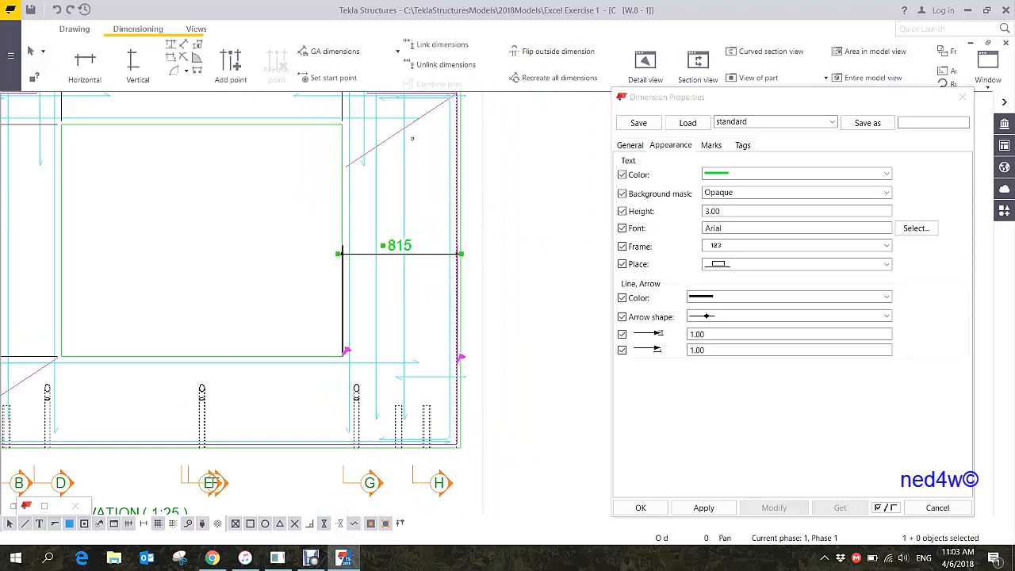
- Switch the drawing display from colour to black and white
{"action": "scroll", "coordinate": [450, 370], "scroll_direction": "down", "scroll_amount": 5}
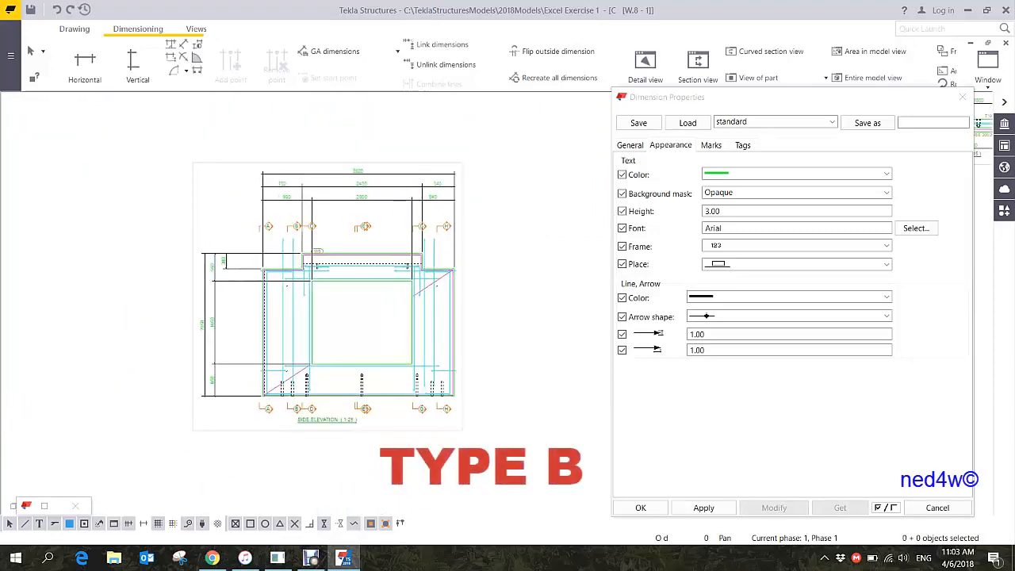
{"action": "key", "text": "b"}
{"action": "scroll", "coordinate": [325, 236], "scroll_direction": "up", "scroll_amount": 2}
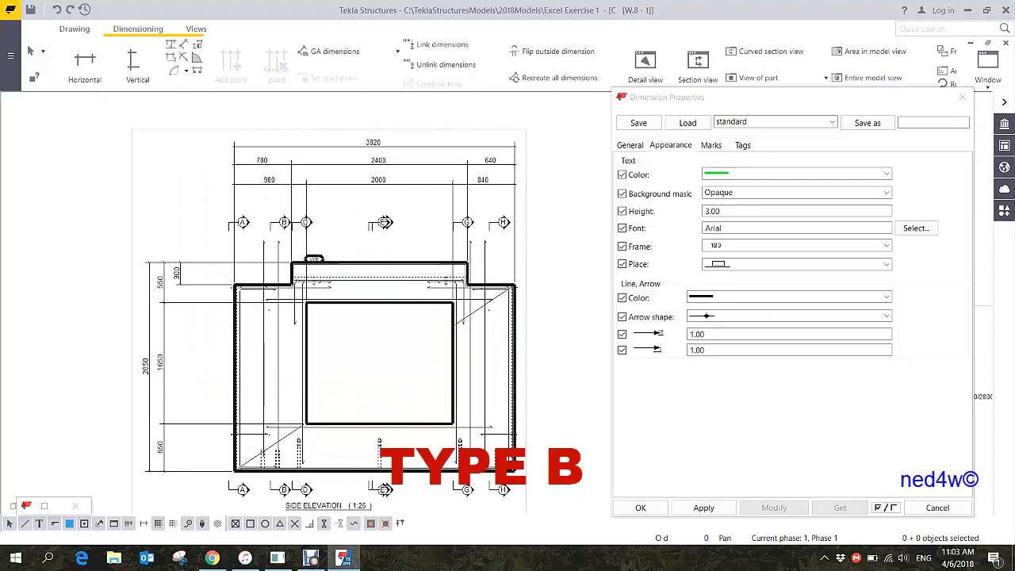
{"action": "scroll", "coordinate": [399, 196], "scroll_direction": "up", "scroll_amount": 2}
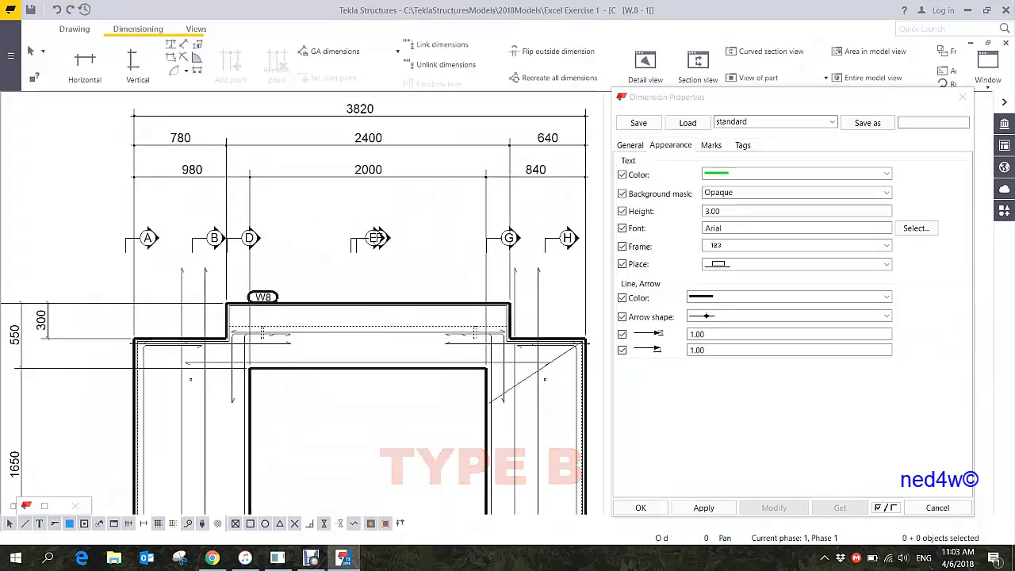
- Add the text OPENING as tags F and E on the opening's horizontal dimension chain
{"action": "middle_click_drag", "start_coordinate": [398, 238], "coordinate": [238, 307]}
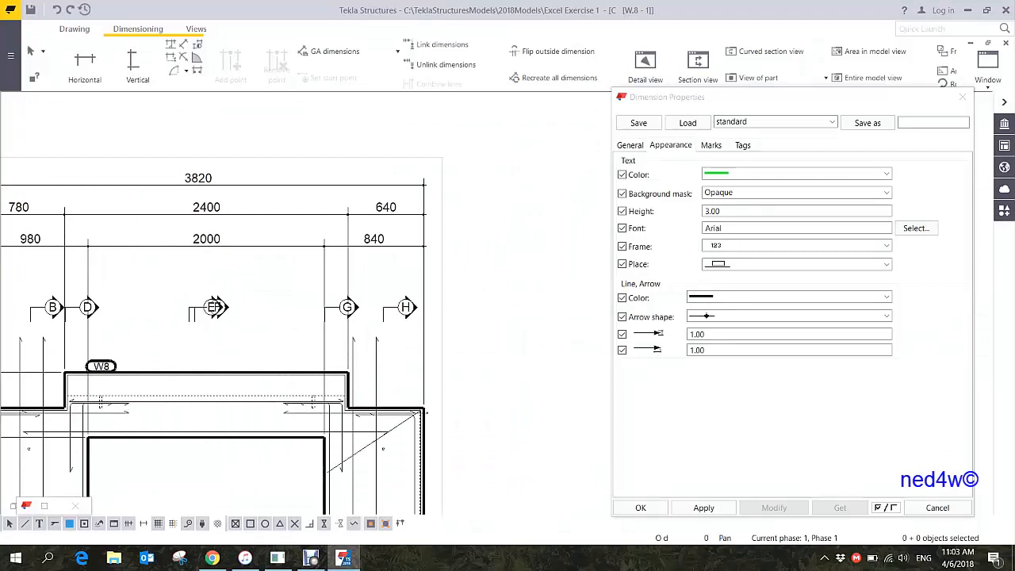
{"action": "left_click", "coordinate": [426, 213]}
{"action": "left_click", "coordinate": [427, 245]}
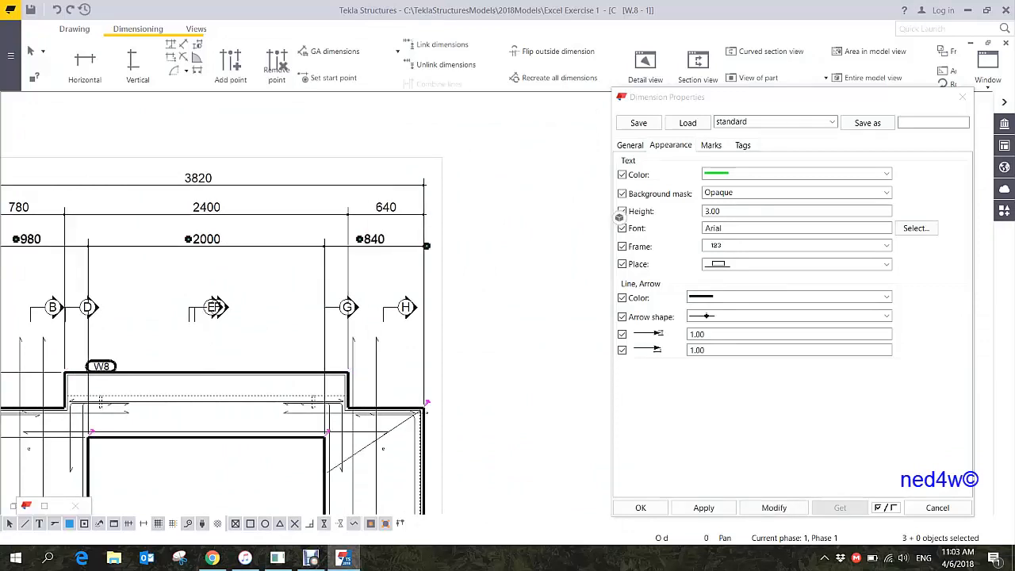
{"action": "left_click", "coordinate": [742, 145]}
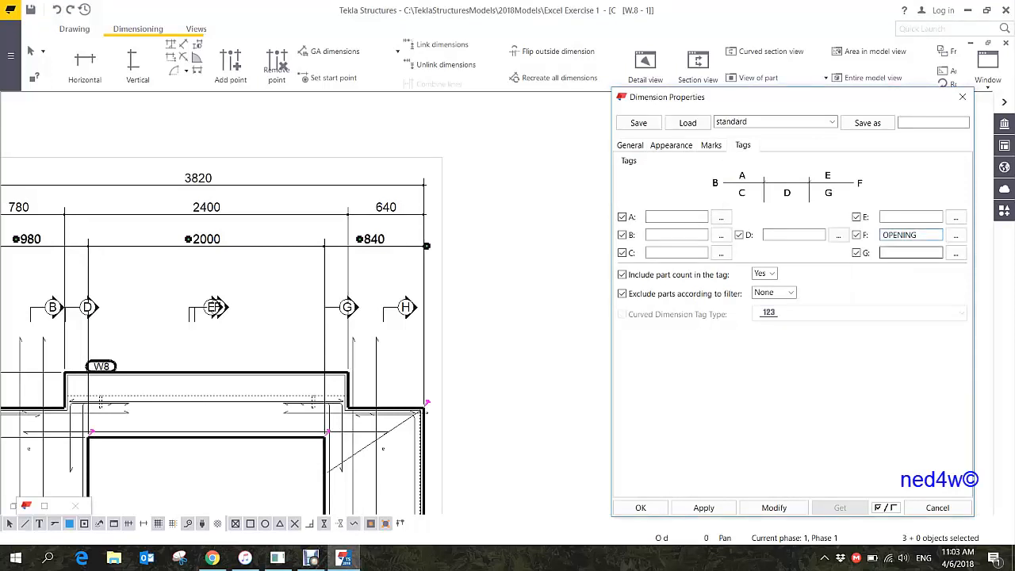
{"action": "left_click", "coordinate": [774, 507]}
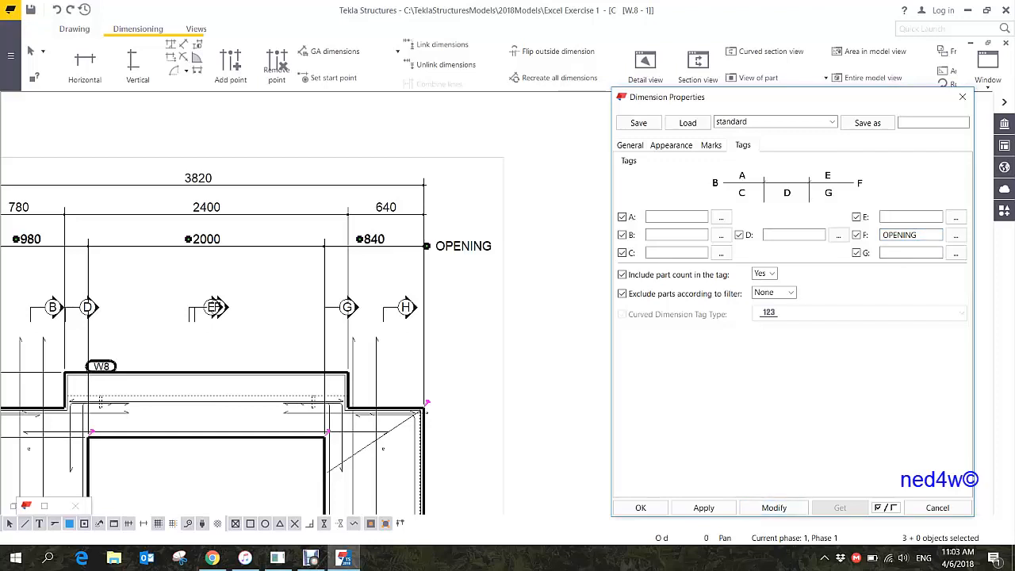
{"action": "left_click", "coordinate": [910, 216]}
{"action": "type", "text": "OPENING"}
{"action": "left_click", "coordinate": [774, 508]}
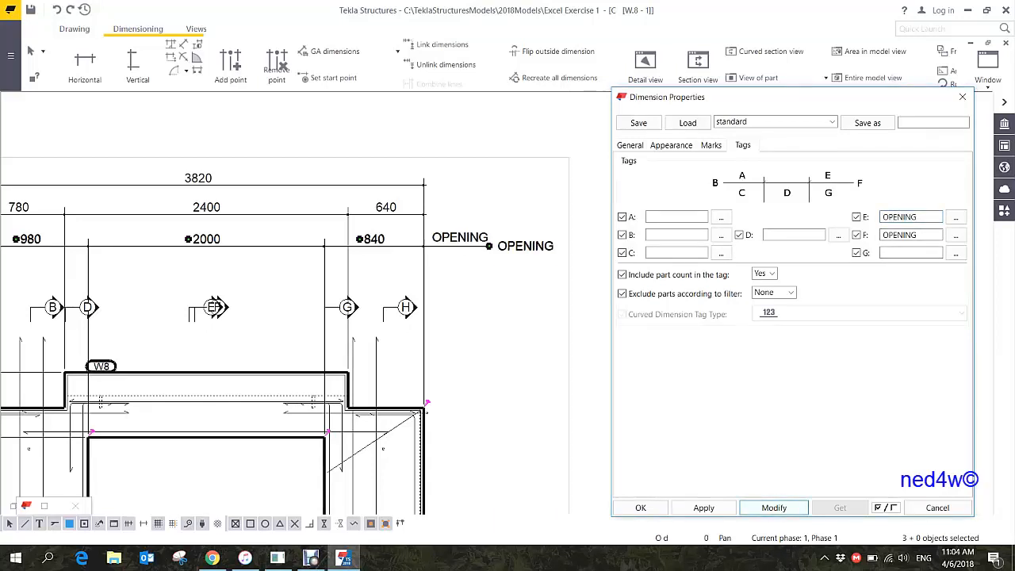
- Set tag G of the opening's horizontal dimension chain to WINDOW and apply it
{"action": "left_click", "coordinate": [911, 252]}
{"action": "key", "text": "BackSpace"}
{"action": "type", "text": "WIND"}
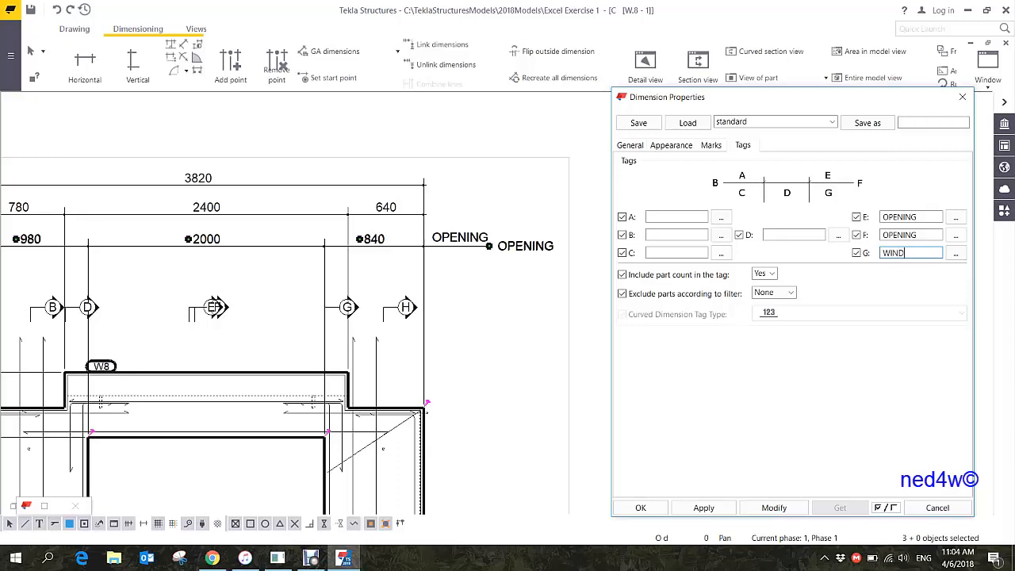
{"action": "type", "text": "OW"}
{"action": "left_click", "coordinate": [774, 507]}
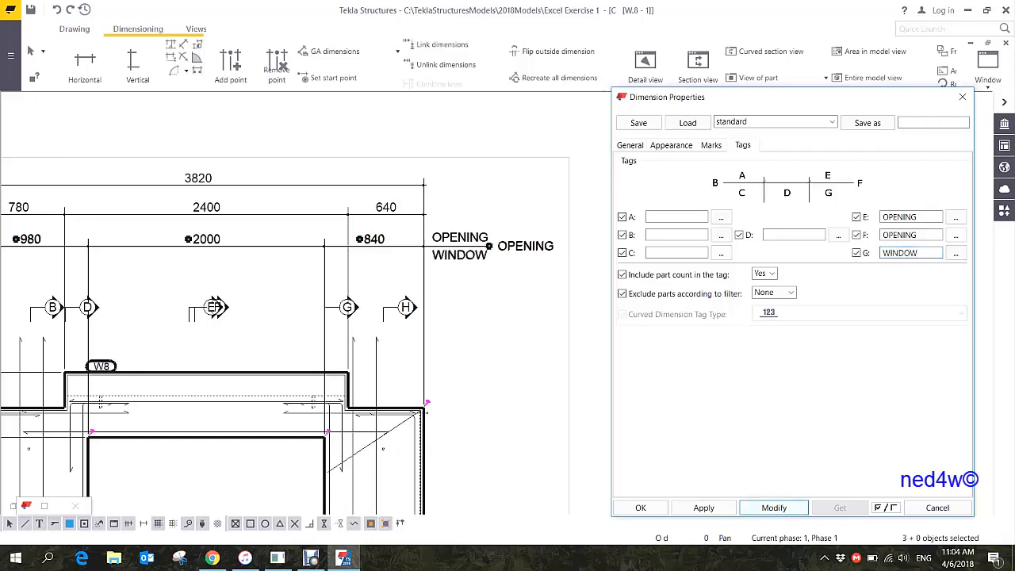
- Enter the sample text FDSJFHSDD as middle tag D of the opening's horizontal dimension chain and apply it
{"action": "left_click", "coordinate": [676, 217]}
{"action": "left_click", "coordinate": [794, 235]}
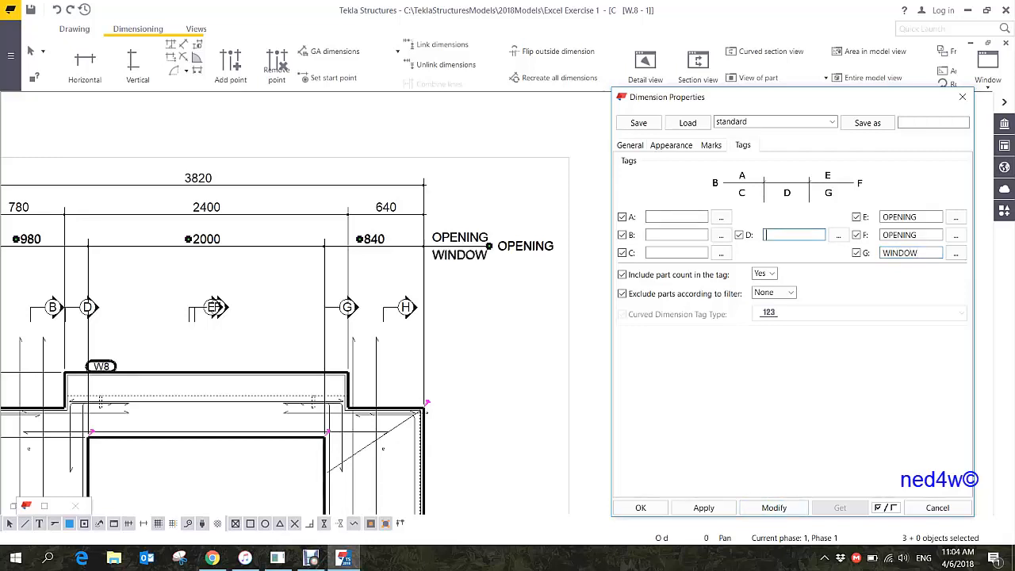
{"action": "type", "text": "FDSJFHSDD"}
{"action": "left_click", "coordinate": [774, 508]}
{"action": "scroll", "coordinate": [301, 333], "scroll_direction": "down", "scroll_amount": 1}
{"action": "mouse_move", "coordinate": [302, 333]}
{"action": "middle_mouse_down"}
{"action": "mouse_move", "coordinate": [314, 304]}
{"action": "mouse_move", "coordinate": [372, 254]}
{"action": "mouse_move", "coordinate": [367, 245]}
{"action": "middle_mouse_up"}
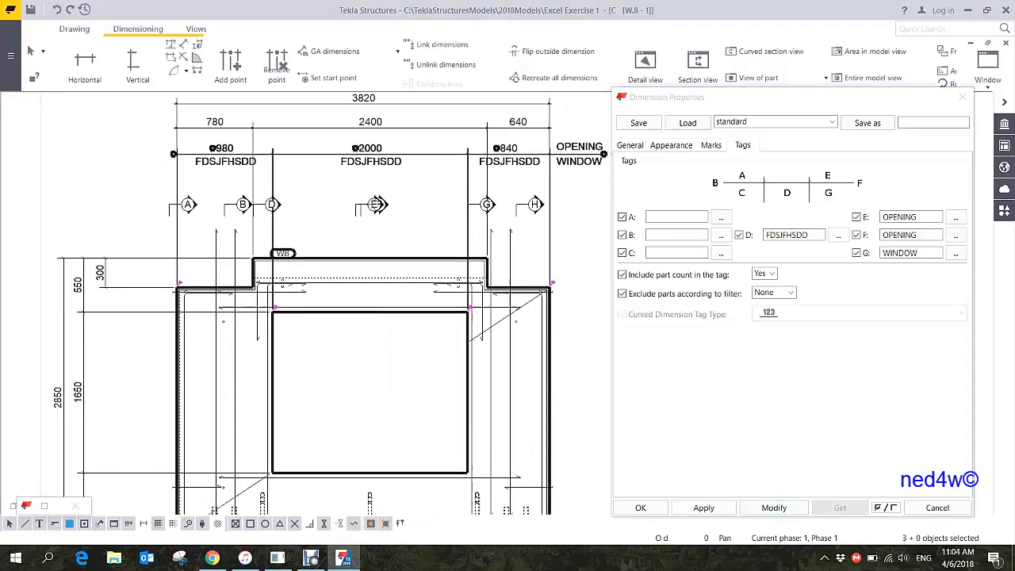
- Begin a horizontal dimension chain along the panel's bottom edge, from its left corner to the first grout tube
{"action": "scroll", "coordinate": [367, 245], "scroll_direction": "up", "scroll_amount": 3}
{"action": "scroll", "coordinate": [484, 190], "scroll_direction": "down", "scroll_amount": 2}
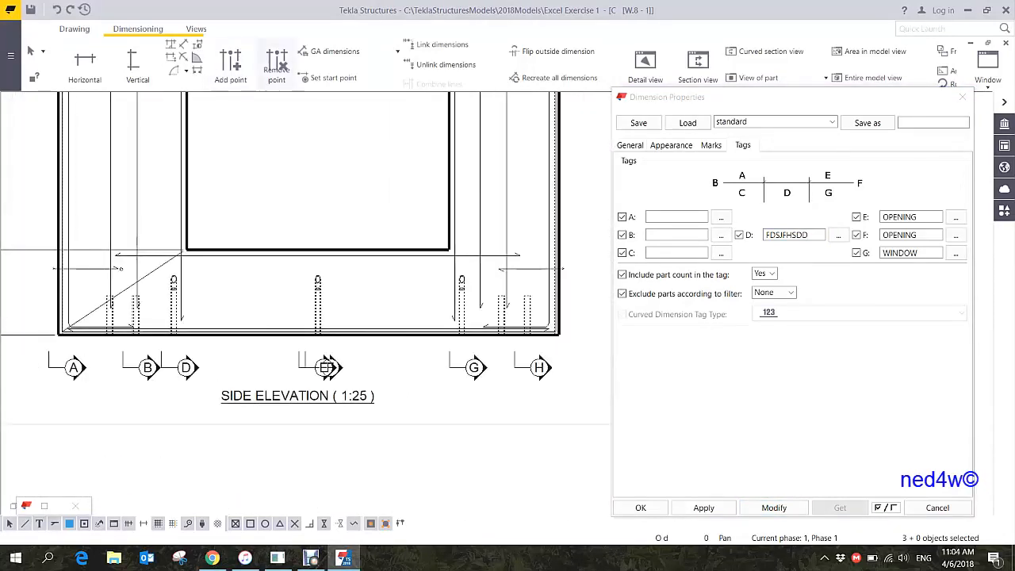
{"action": "left_click", "coordinate": [84, 62]}
{"action": "scroll", "coordinate": [55, 305], "scroll_direction": "up", "scroll_amount": 2}
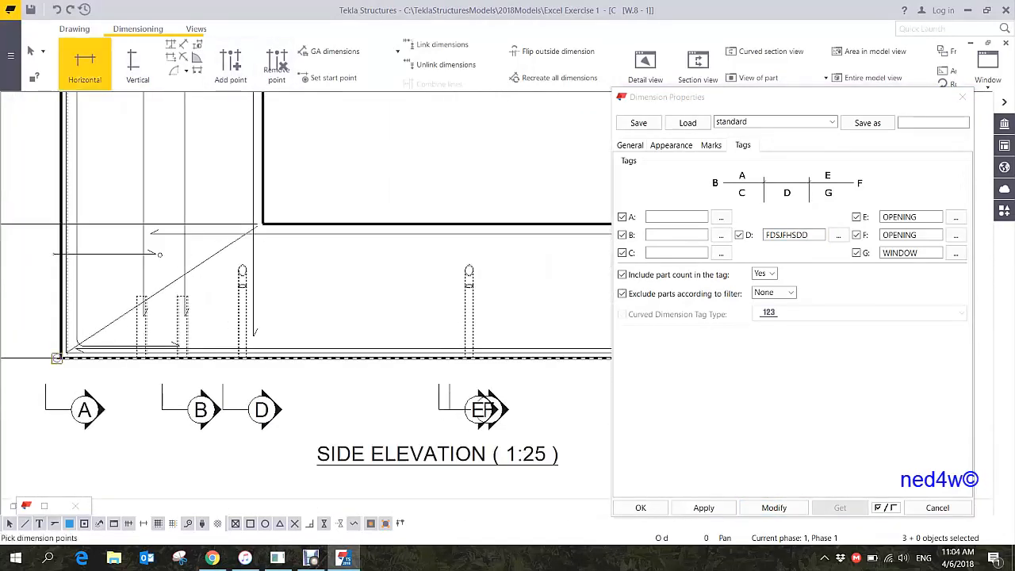
{"action": "scroll", "coordinate": [60, 349], "scroll_direction": "up", "scroll_amount": 2}
{"action": "left_click", "coordinate": [63, 355]}
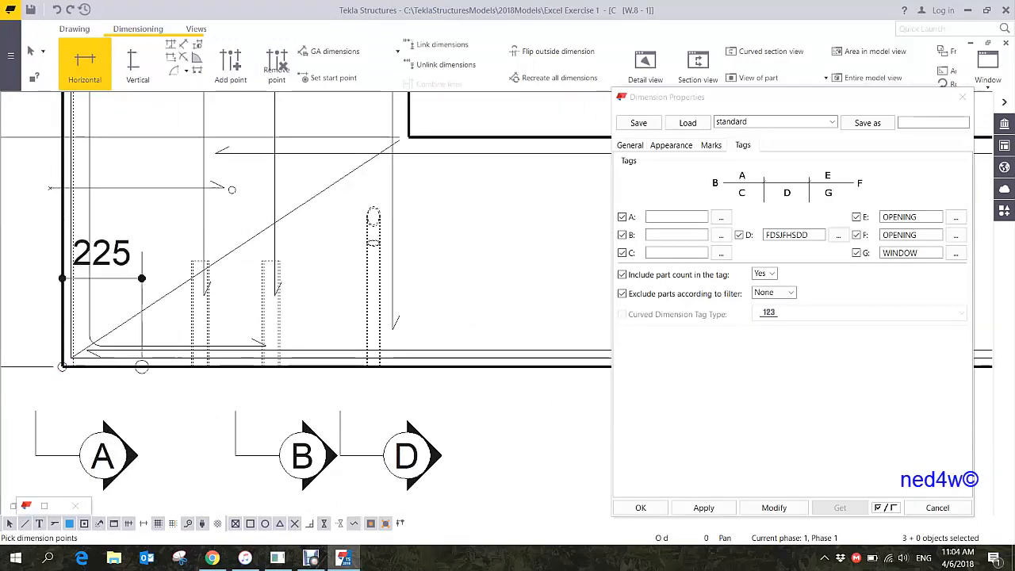
{"action": "scroll", "coordinate": [379, 234], "scroll_direction": "up", "scroll_amount": 2}
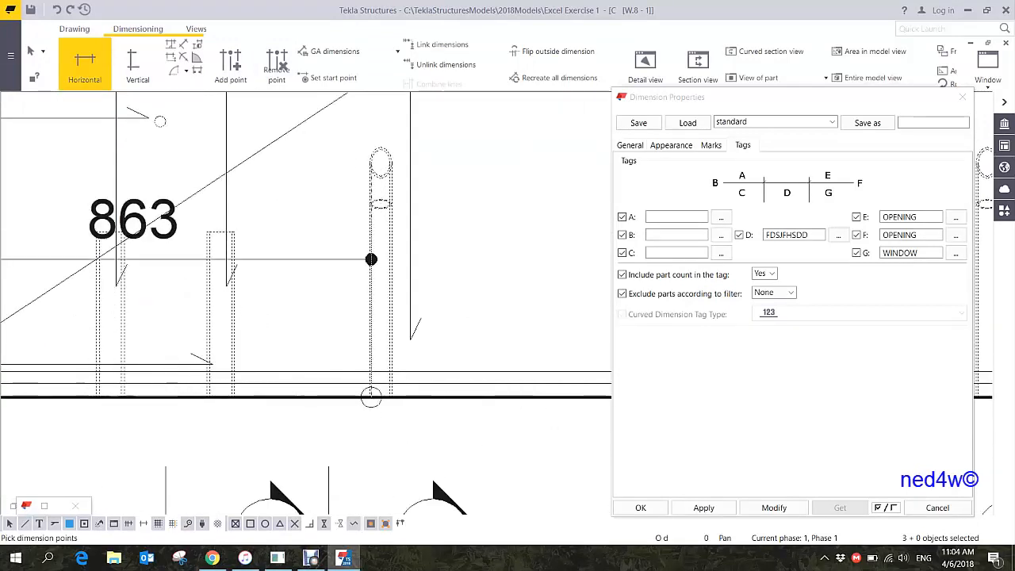
{"action": "left_click", "coordinate": [381, 396]}
- Continue the chain through the middle and right grout tubes to the panel's right corner and place it below the section marks
{"action": "middle_click_drag", "start_coordinate": [466, 420], "coordinate": [147, 344]}
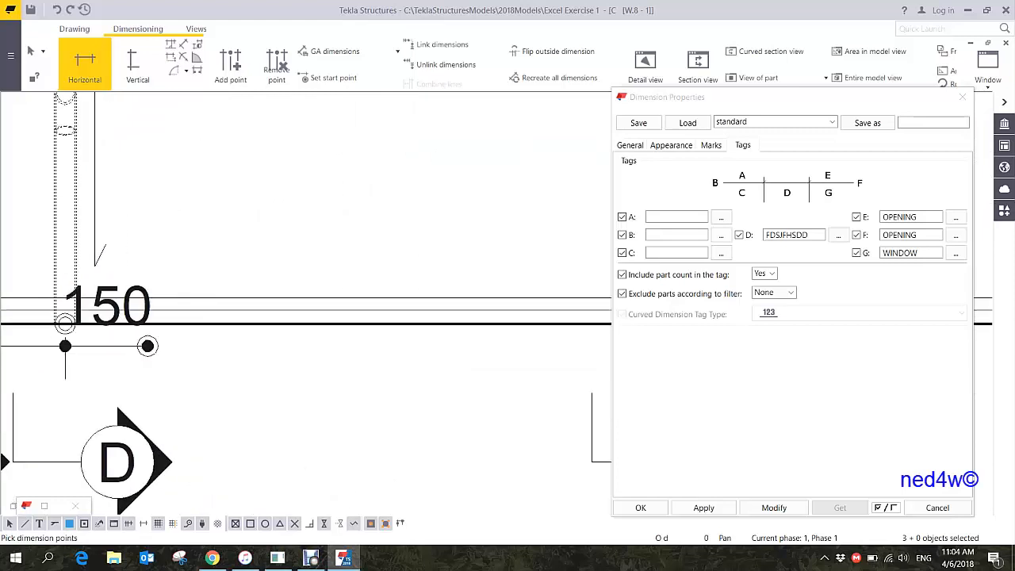
{"action": "scroll", "coordinate": [202, 396], "scroll_direction": "down", "scroll_amount": 2}
{"action": "middle_click_drag", "start_coordinate": [487, 367], "coordinate": [321, 343]}
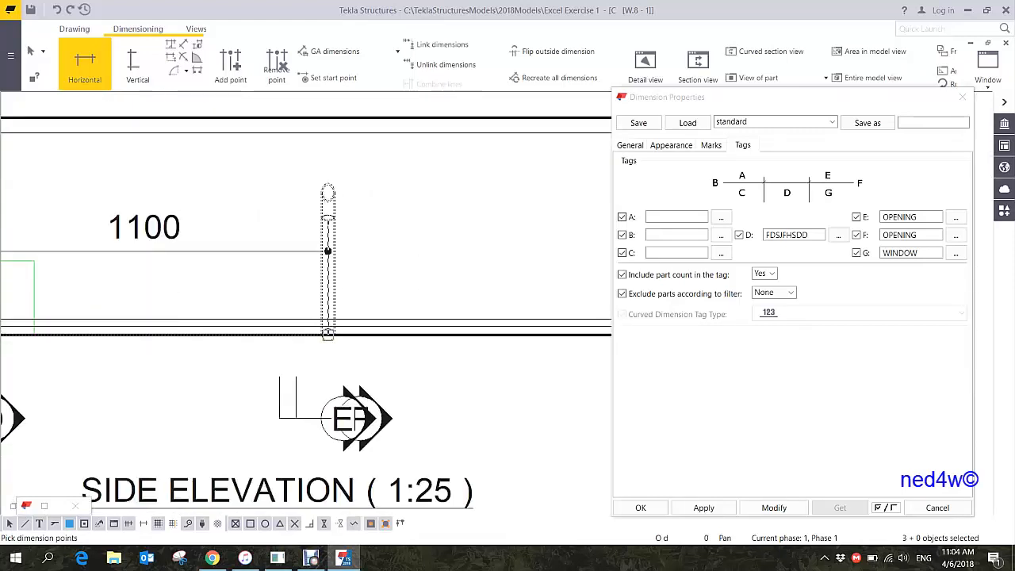
{"action": "left_click", "coordinate": [329, 341]}
{"action": "middle_click_drag", "start_coordinate": [649, 333], "coordinate": [281, 311]}
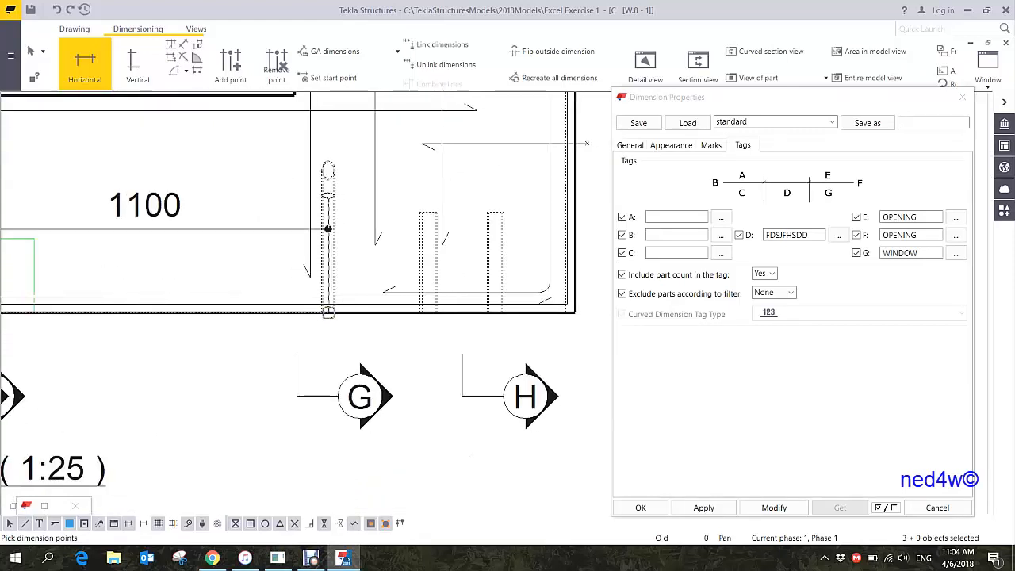
{"action": "left_click", "coordinate": [328, 312]}
{"action": "left_click", "coordinate": [575, 311]}
{"action": "middle_click_drag", "start_coordinate": [575, 312], "coordinate": [486, 211]}
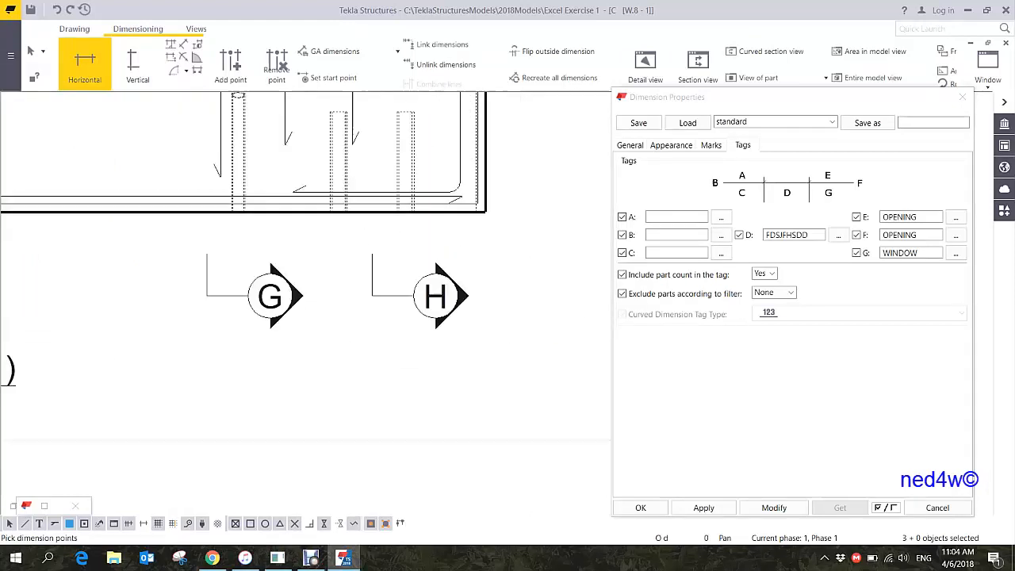
{"action": "scroll", "coordinate": [404, 188], "scroll_direction": "down", "scroll_amount": 2}
{"action": "middle_click", "coordinate": [462, 388]}
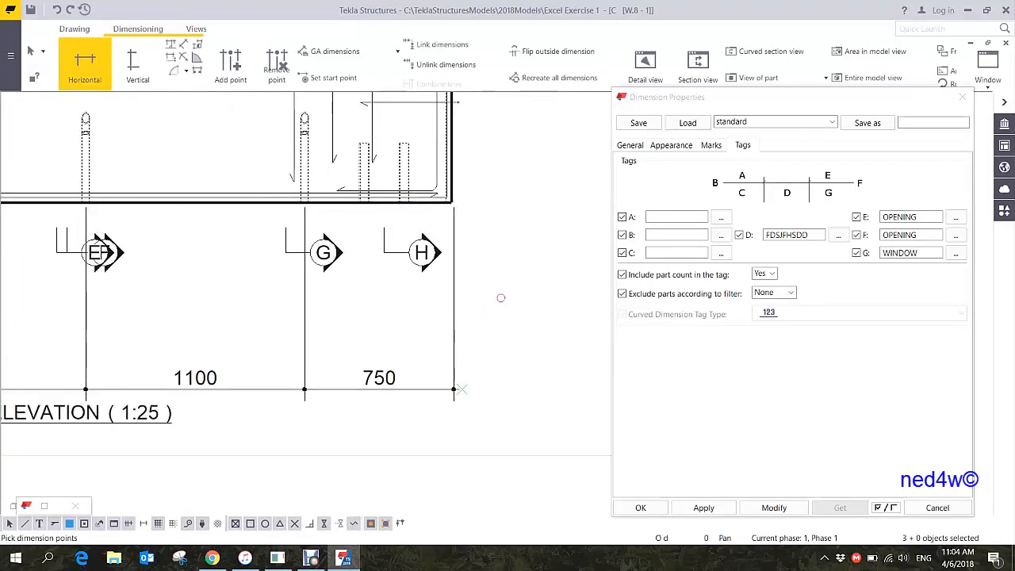
{"action": "key", "text": "Escape"}
- Set tag E of the bottom grout tube dimension chain to a mark containing the part's Name and apply it
{"action": "middle_click_drag", "start_coordinate": [499, 299], "coordinate": [590, 290]}
{"action": "scroll", "coordinate": [590, 291], "scroll_direction": "down", "scroll_amount": 1}
{"action": "scroll", "coordinate": [413, 373], "scroll_direction": "down", "scroll_amount": 2}
{"action": "left_click", "coordinate": [413, 373]}
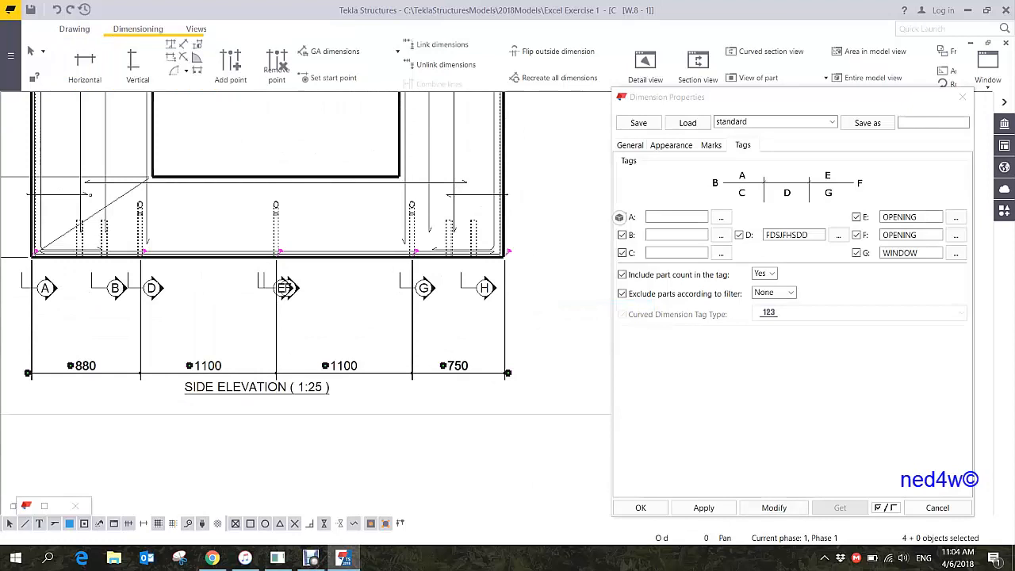
{"action": "left_click", "coordinate": [883, 216]}
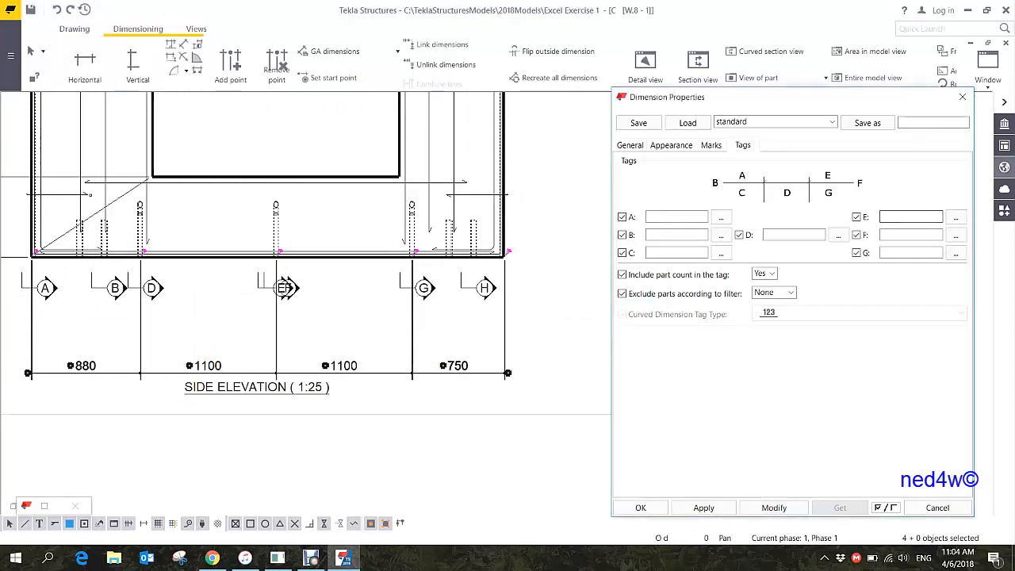
{"action": "left_click", "coordinate": [956, 216]}
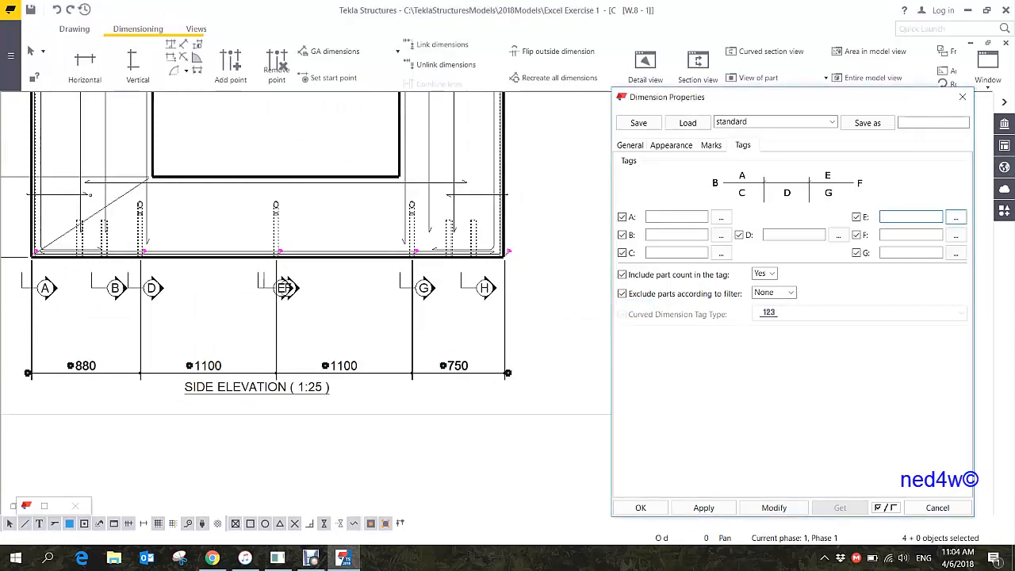
{"action": "mouse_move", "coordinate": [317, 150]}
{"action": "left_mouse_down"}
{"action": "mouse_move", "coordinate": [468, 102]}
{"action": "mouse_move", "coordinate": [526, 57]}
{"action": "left_mouse_up"}
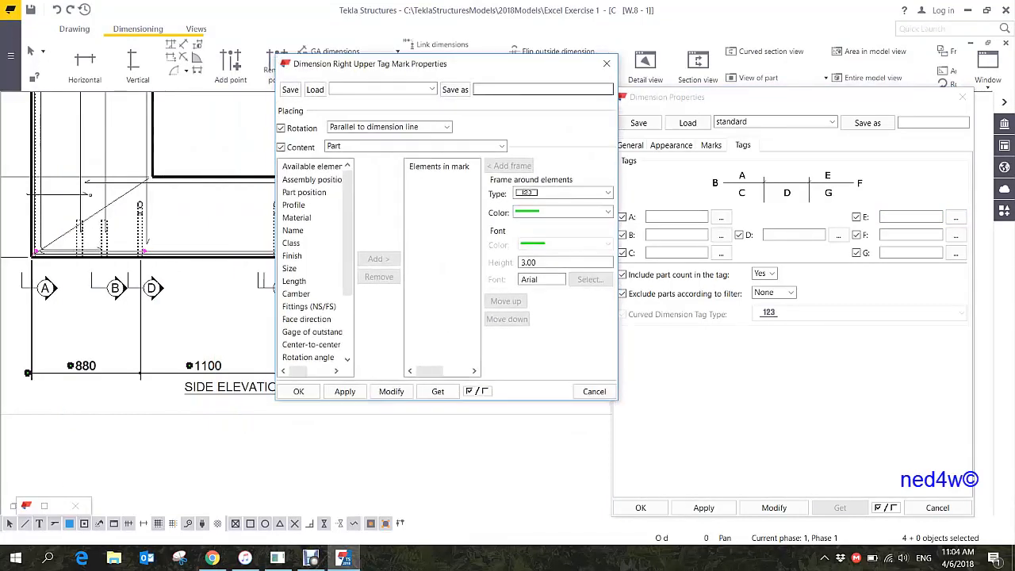
{"action": "left_click", "coordinate": [611, 62]}
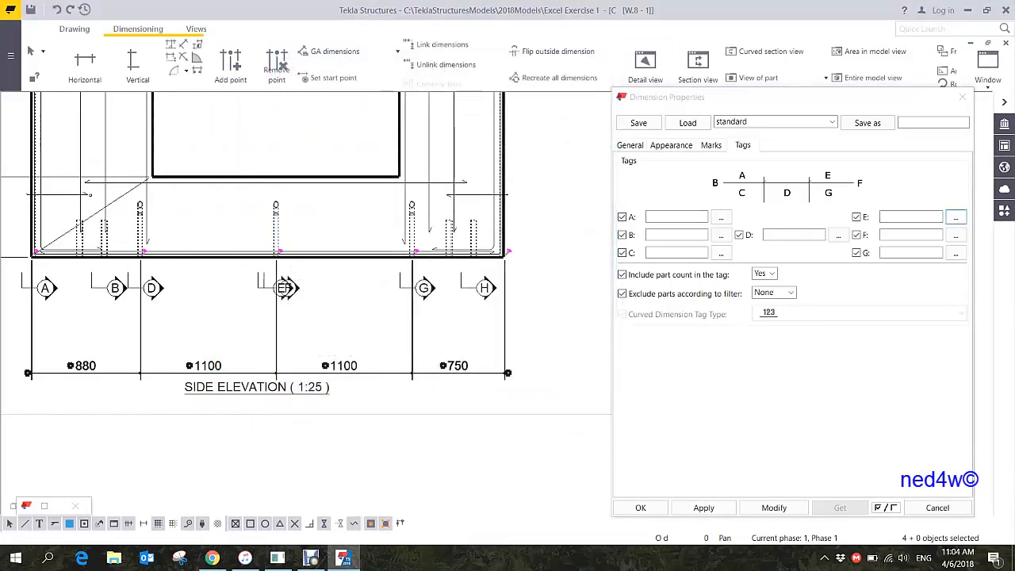
{"action": "left_click", "coordinate": [956, 216]}
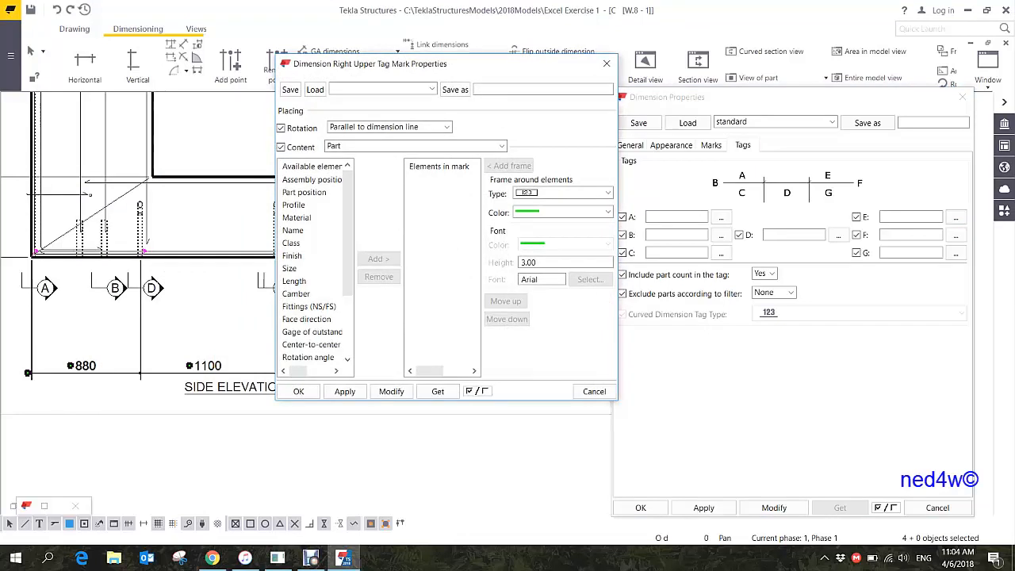
{"action": "double_click", "coordinate": [292, 230]}
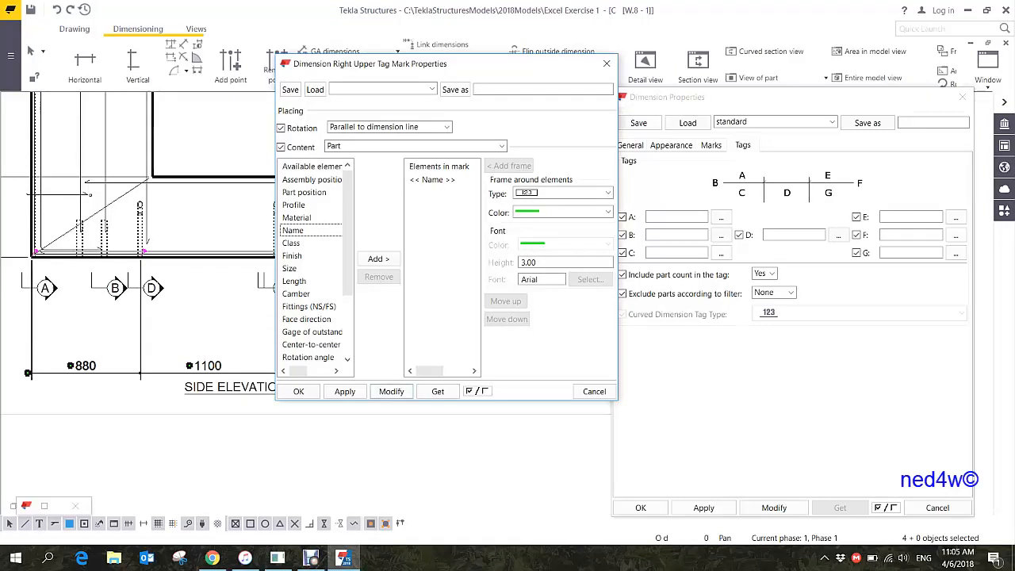
{"action": "left_click", "coordinate": [345, 391]}
{"action": "left_click", "coordinate": [298, 391]}
- Examine the part-name tag at the end of the bottom dimension chain
{"action": "middle_click_drag", "start_coordinate": [565, 387], "coordinate": [476, 377]}
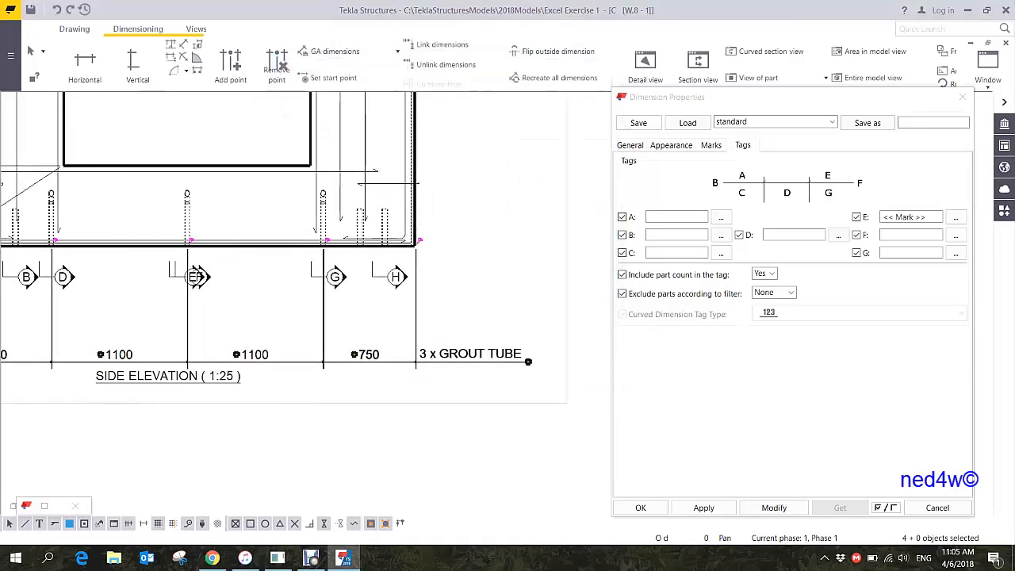
{"action": "scroll", "coordinate": [476, 377], "scroll_direction": "up", "scroll_amount": 3}
{"action": "scroll", "coordinate": [581, 284], "scroll_direction": "down", "scroll_amount": 2}
{"action": "scroll", "coordinate": [575, 325], "scroll_direction": "down", "scroll_amount": 2}
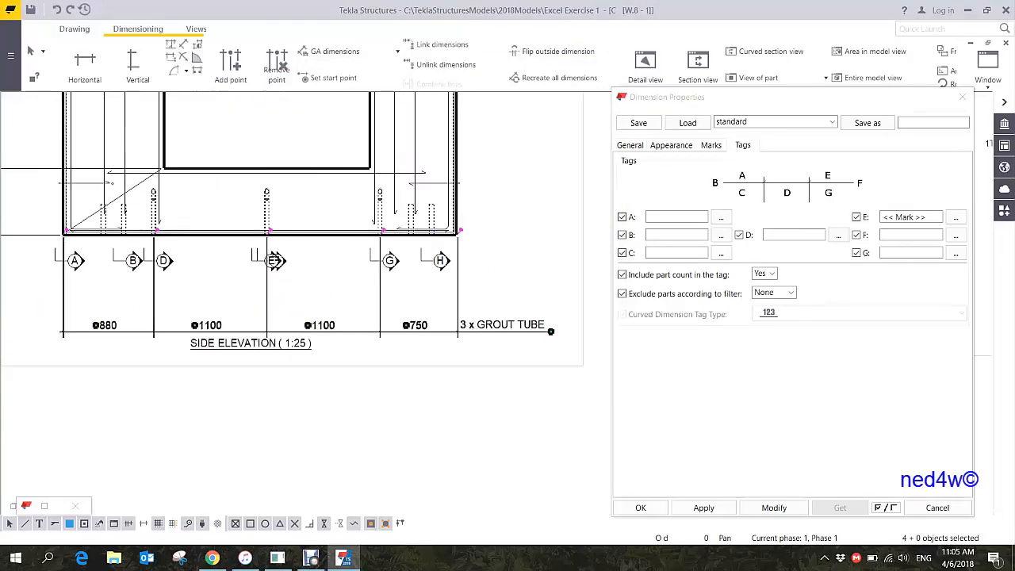
{"action": "scroll", "coordinate": [572, 336], "scroll_direction": "up", "scroll_amount": 1}
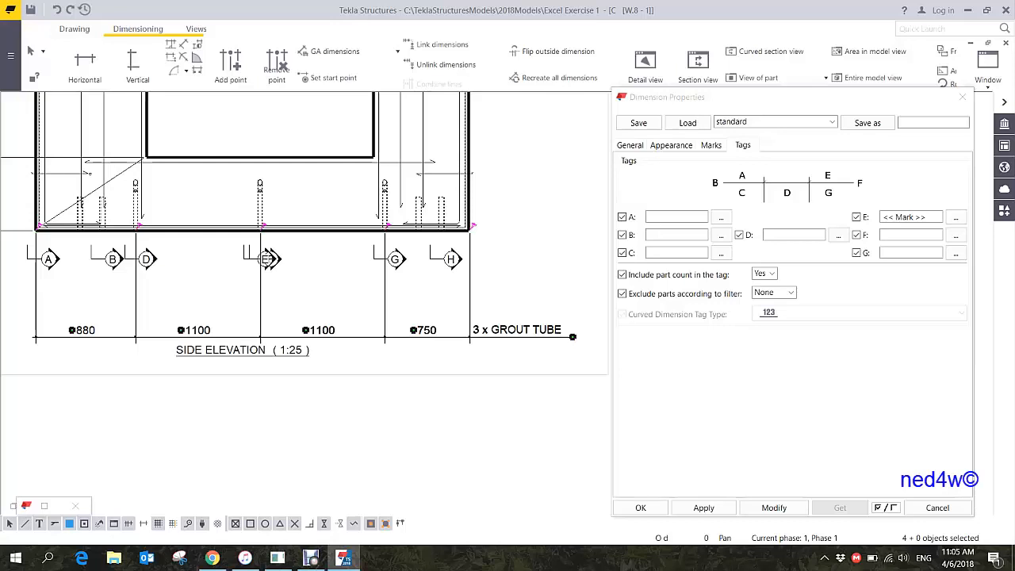
{"action": "scroll", "coordinate": [532, 354], "scroll_direction": "up", "scroll_amount": 3}
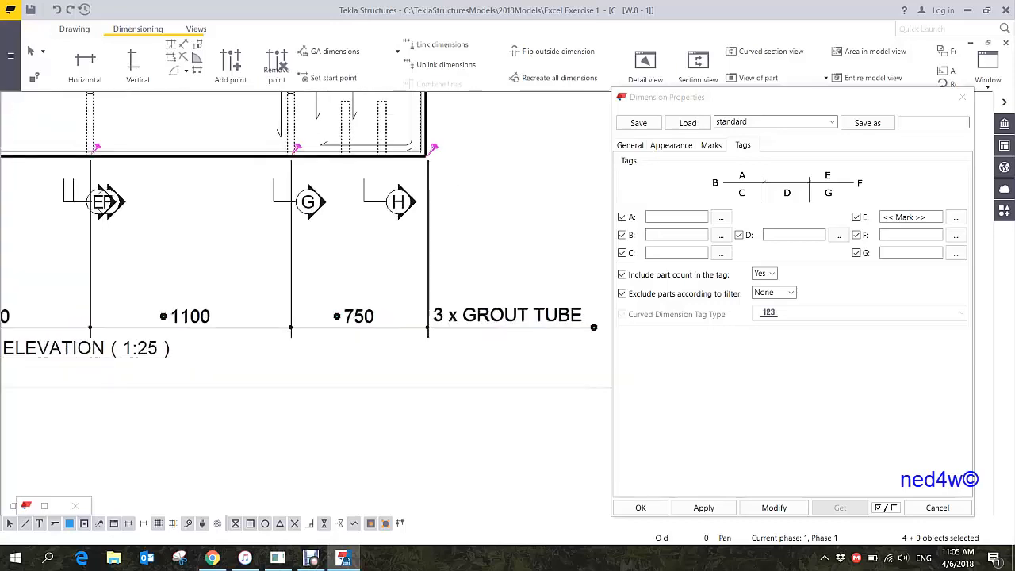
{"action": "scroll", "coordinate": [540, 356], "scroll_direction": "down", "scroll_amount": 8}
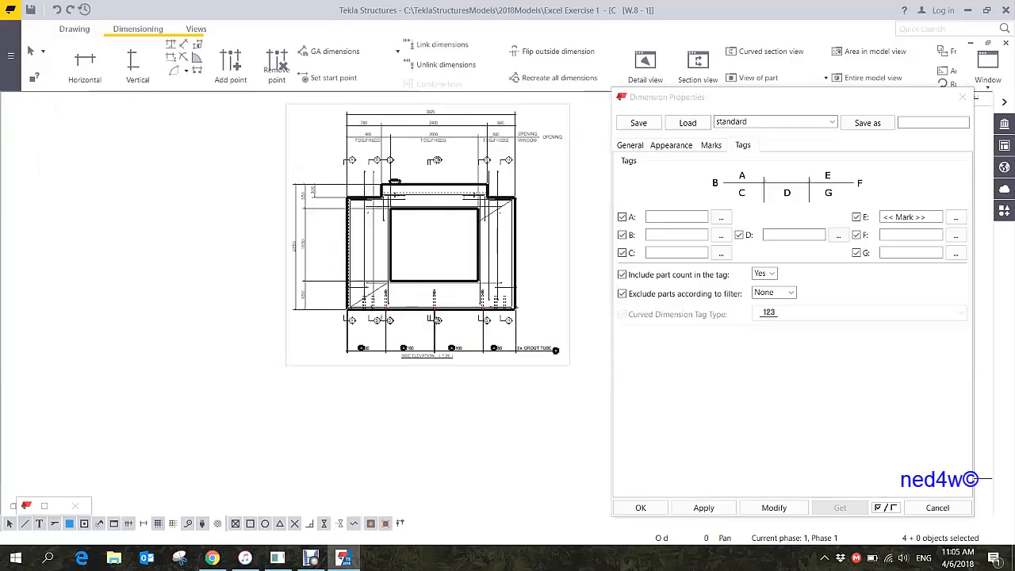
- Set Short extension line to Yes for the opening's and the stepped top outline's horizontal dimension chains, and apply it
{"action": "left_click", "coordinate": [671, 145]}
{"action": "left_click", "coordinate": [630, 146]}
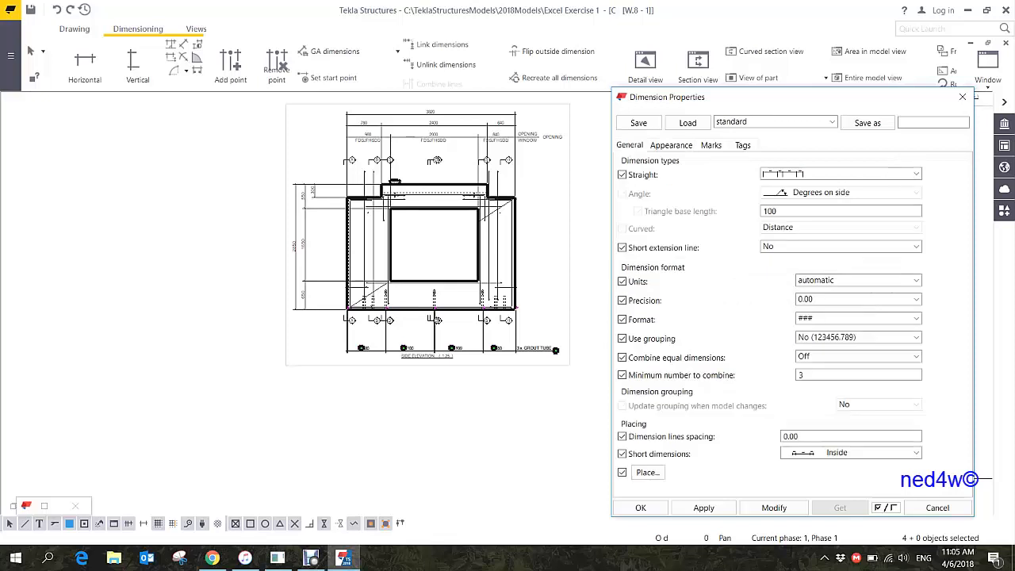
{"action": "scroll", "coordinate": [434, 183], "scroll_direction": "up", "scroll_amount": 4}
{"action": "scroll", "coordinate": [136, 208], "scroll_direction": "down", "scroll_amount": 2}
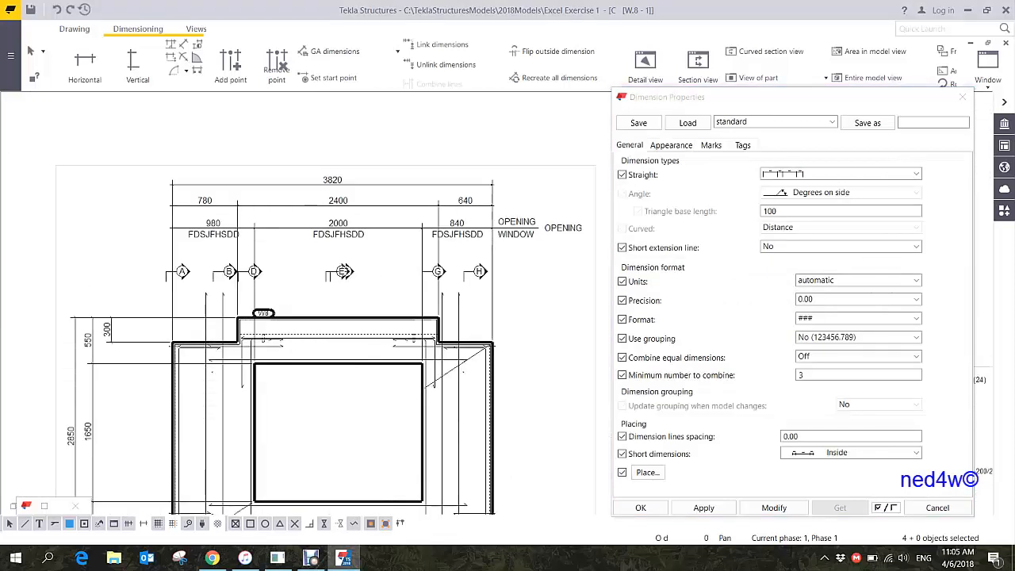
{"action": "left_click", "coordinate": [338, 227]}
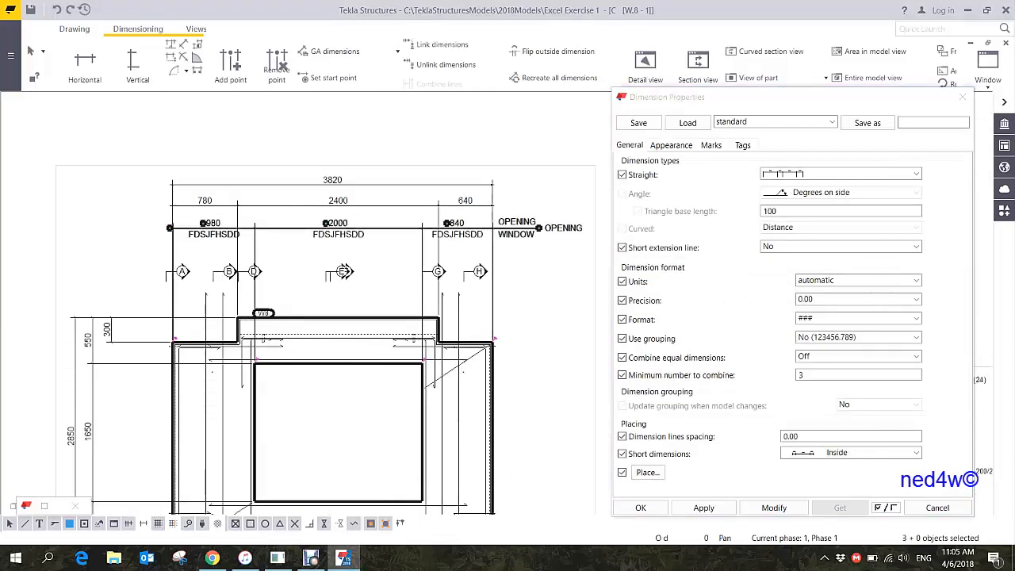
{"action": "left_click", "coordinate": [416, 204], "text": "shift"}
{"action": "scroll", "coordinate": [461, 231], "scroll_direction": "up", "scroll_amount": 2}
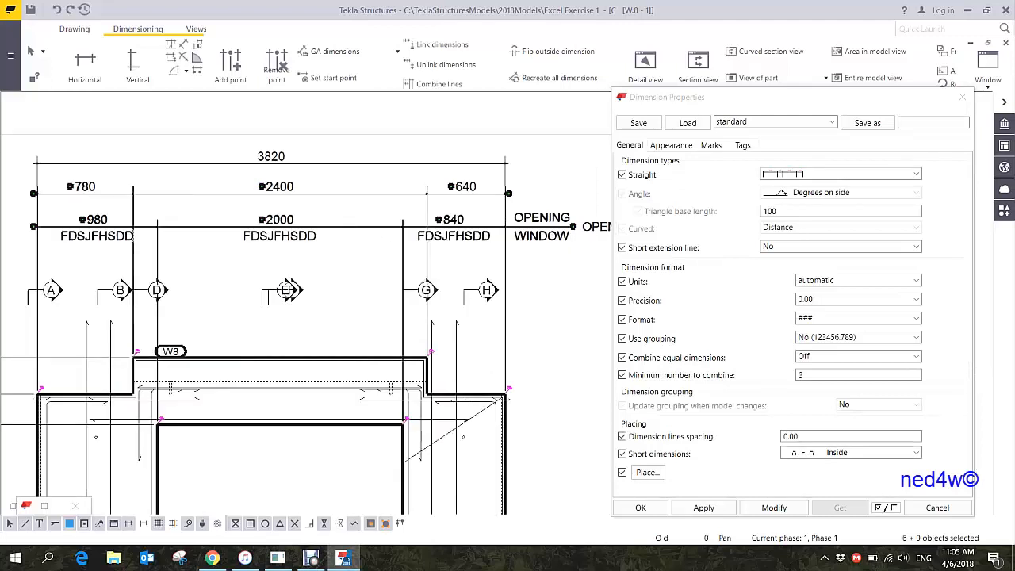
{"action": "scroll", "coordinate": [459, 220], "scroll_direction": "up", "scroll_amount": 2}
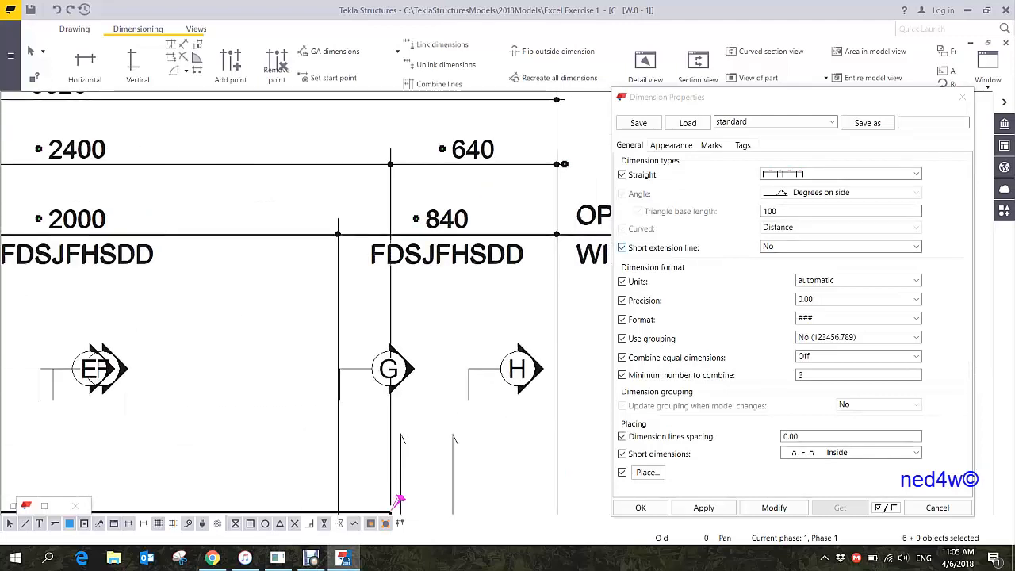
{"action": "left_click", "coordinate": [840, 247]}
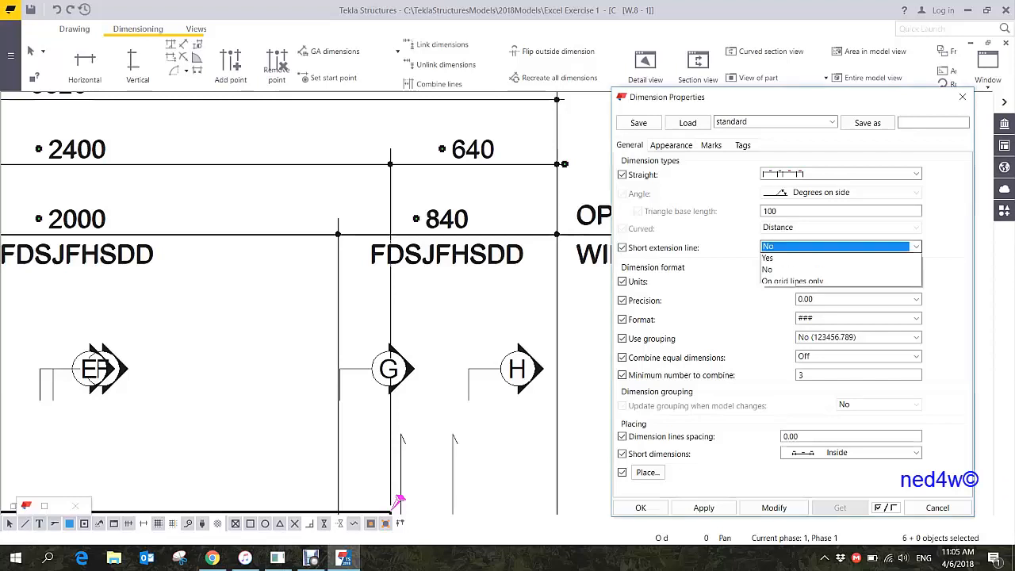
{"action": "left_click", "coordinate": [768, 259]}
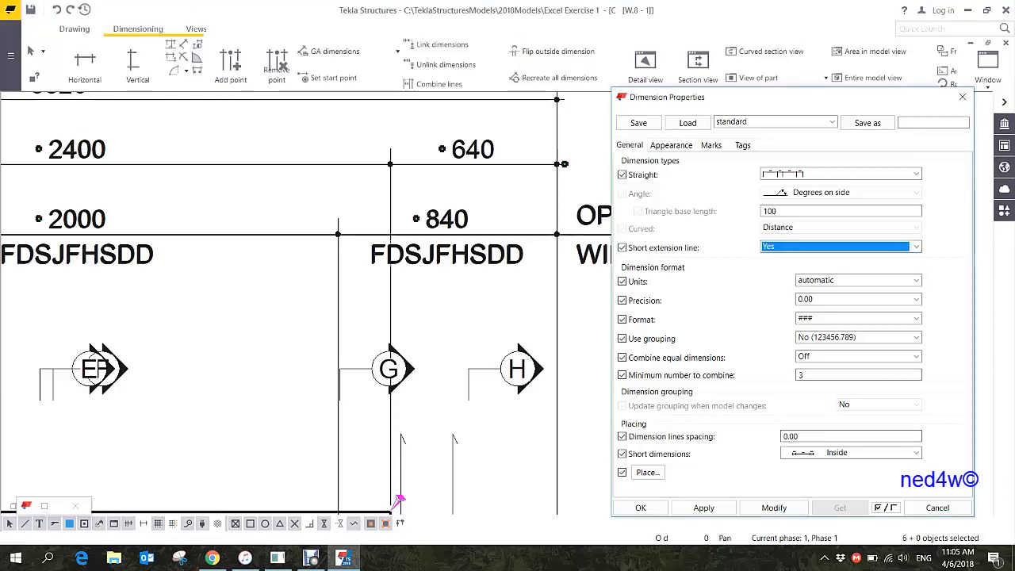
{"action": "left_click", "coordinate": [774, 508]}
{"action": "scroll", "coordinate": [362, 287], "scroll_direction": "down", "scroll_amount": 3}
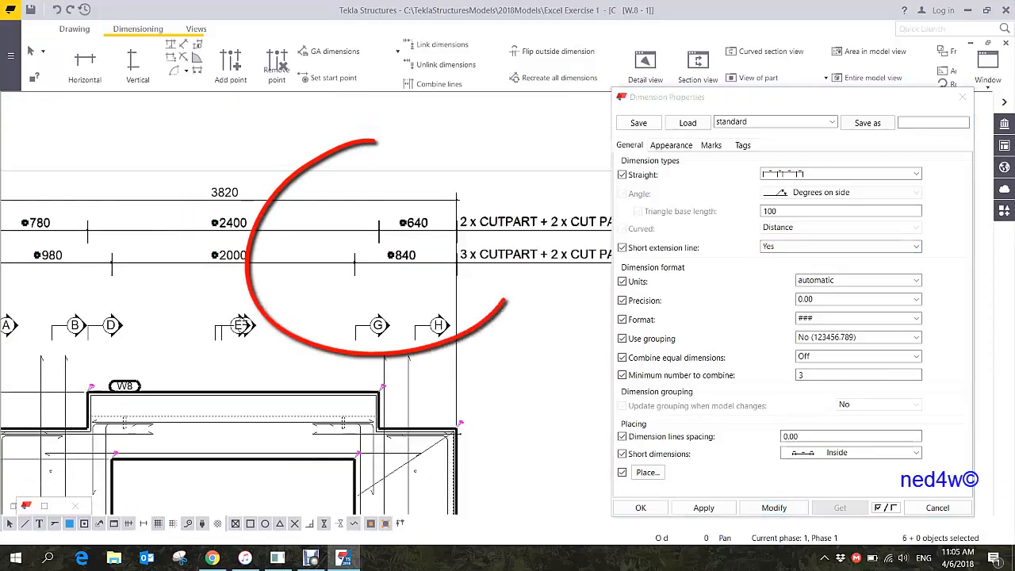
{"action": "key", "text": "Escape"}
{"action": "scroll", "coordinate": [335, 203], "scroll_direction": "down", "scroll_amount": 4}
{"action": "scroll", "coordinate": [357, 266], "scroll_direction": "up", "scroll_amount": 5}
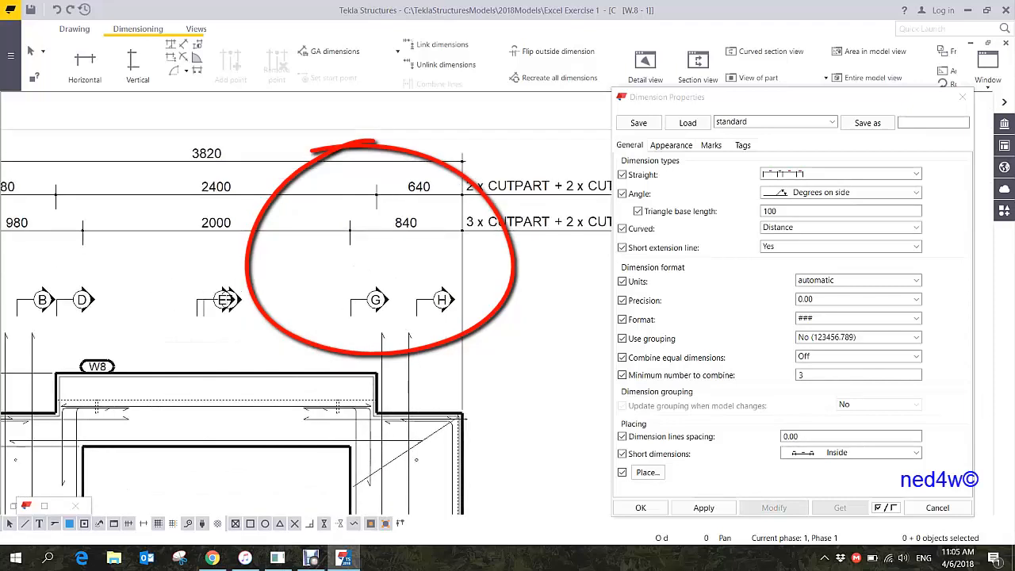
{"action": "scroll", "coordinate": [357, 263], "scroll_direction": "up", "scroll_amount": 4}
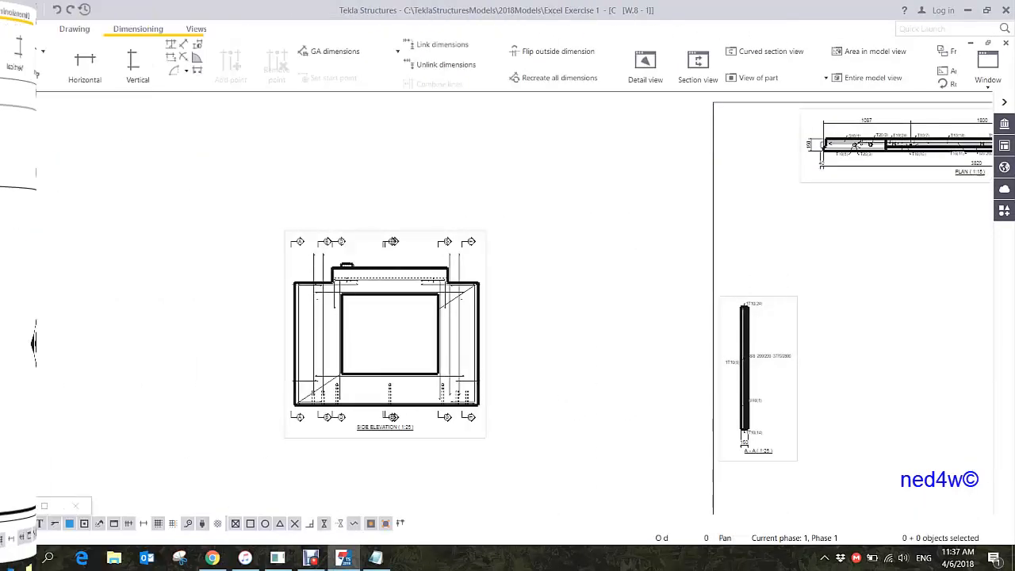
- Add an overall horizontal dimension between the panel's upper left and upper right outer corners, placed above the section marks
{"action": "scroll", "coordinate": [393, 258], "scroll_direction": "up", "scroll_amount": 4}
{"action": "scroll", "coordinate": [394, 285], "scroll_direction": "down", "scroll_amount": 1}
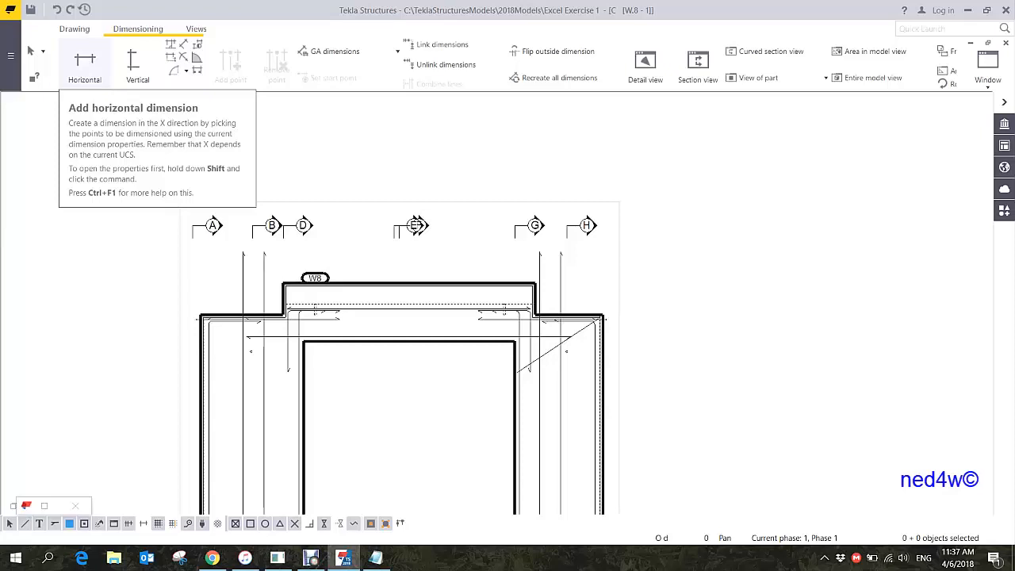
{"action": "left_click", "coordinate": [85, 62]}
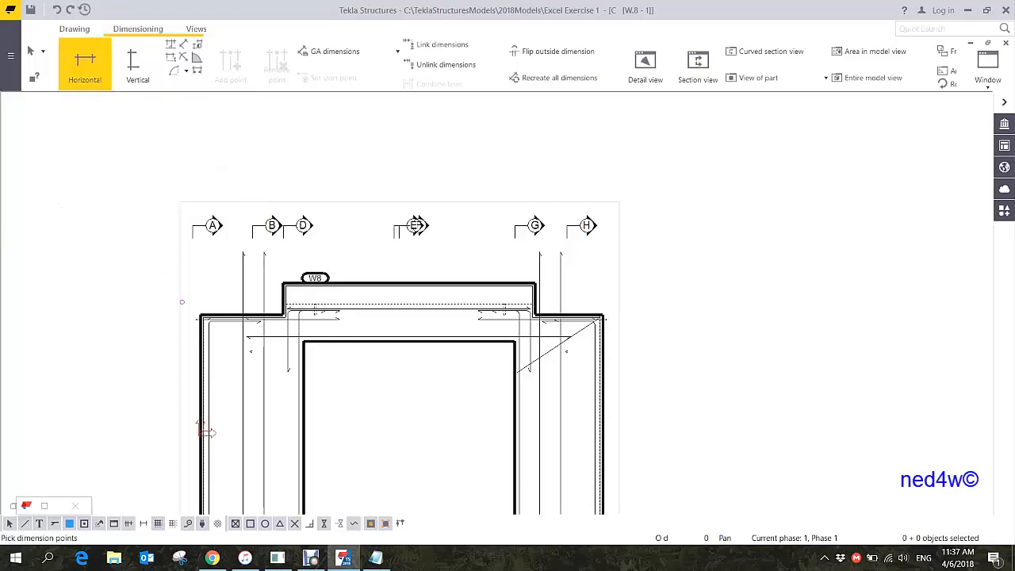
{"action": "scroll", "coordinate": [204, 317], "scroll_direction": "up", "scroll_amount": 3}
{"action": "left_click", "coordinate": [207, 317]}
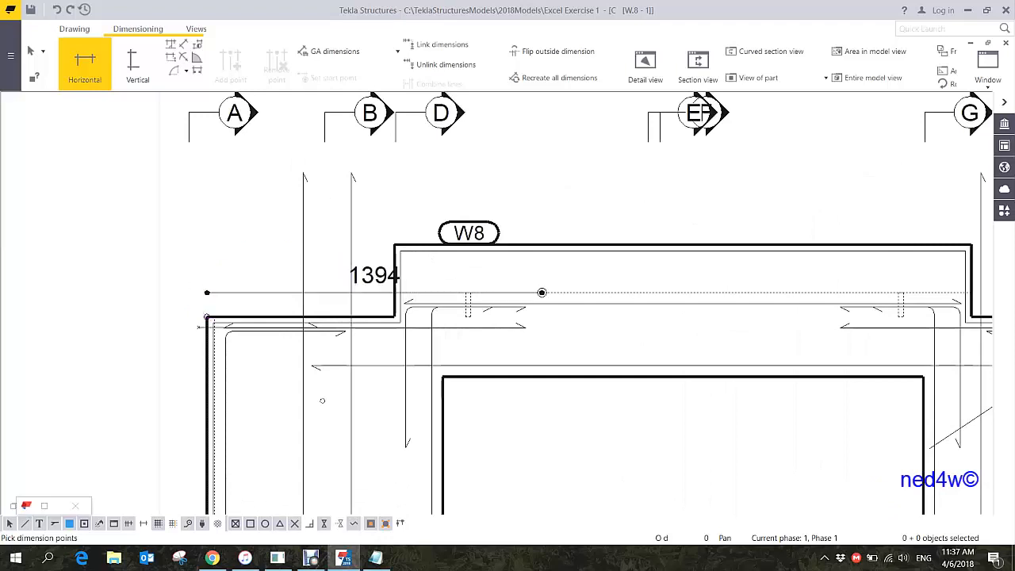
{"action": "middle_click_drag", "start_coordinate": [698, 315], "coordinate": [356, 249]}
{"action": "scroll", "coordinate": [356, 249], "scroll_direction": "down", "scroll_amount": 4}
{"action": "left_click", "coordinate": [658, 252]}
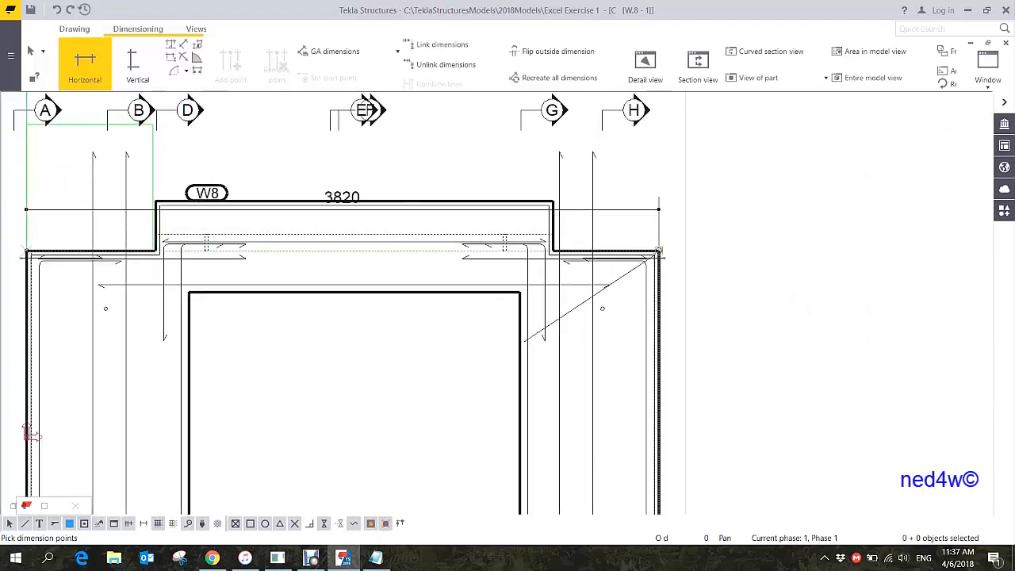
{"action": "scroll", "coordinate": [659, 252], "scroll_direction": "down", "scroll_amount": 3}
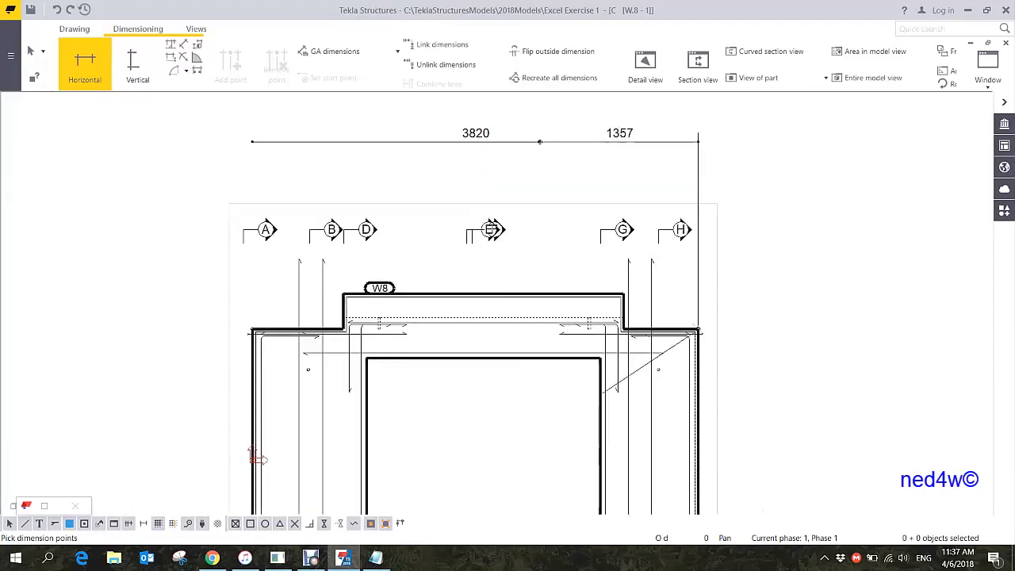
{"action": "middle_click", "coordinate": [537, 163]}
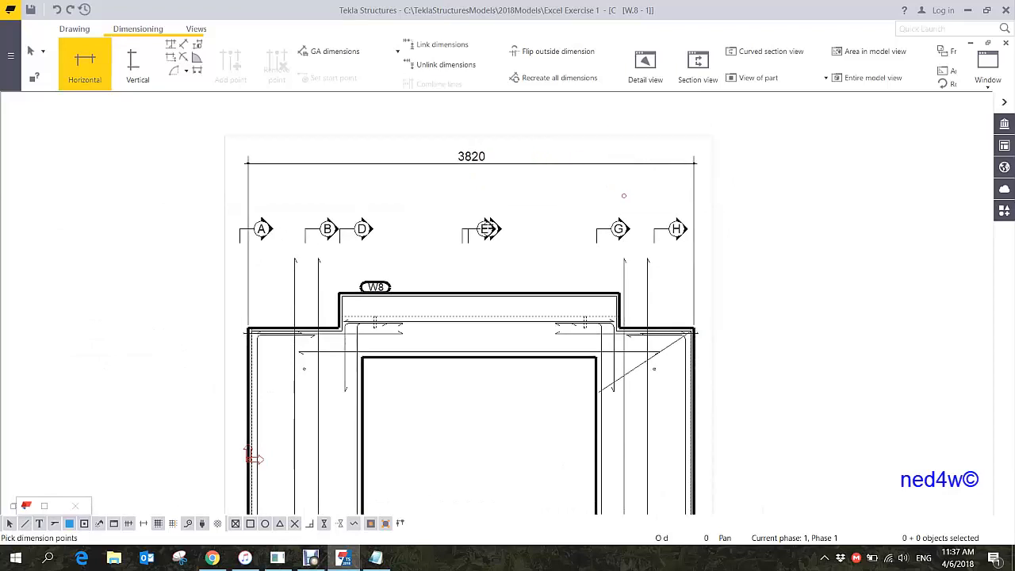
- Add a horizontal dimension chain from the panel's left corner through both opening edges to its right corner, placed just below the overall dimension
{"action": "scroll", "coordinate": [220, 330], "scroll_direction": "up", "scroll_amount": 4}
{"action": "left_click", "coordinate": [220, 329]}
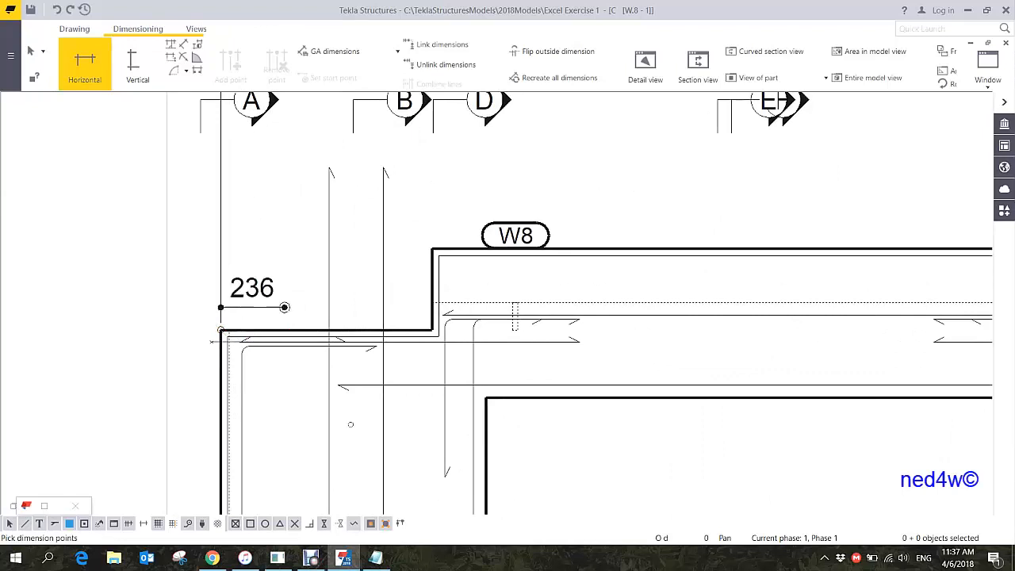
{"action": "left_click", "coordinate": [487, 398]}
{"action": "middle_click_drag", "start_coordinate": [492, 443], "coordinate": [156, 402]}
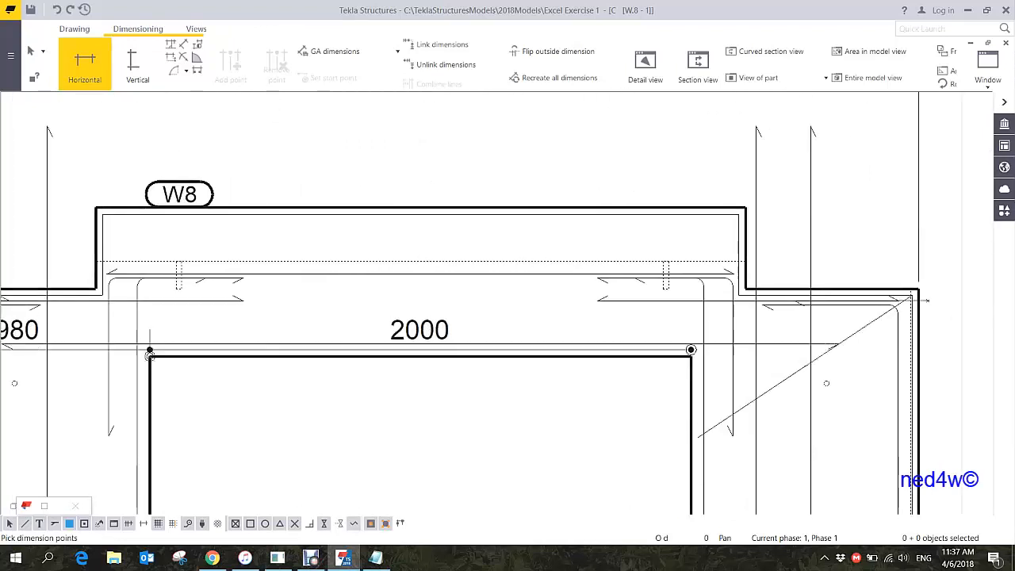
{"action": "left_click", "coordinate": [690, 361]}
{"action": "left_click", "coordinate": [919, 288]}
{"action": "middle_click", "coordinate": [919, 289]}
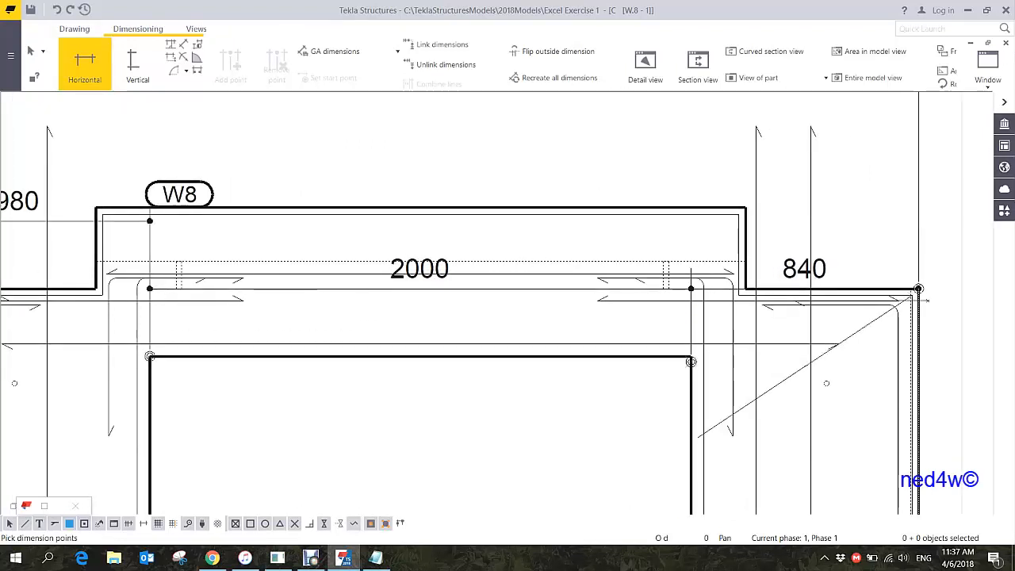
{"action": "scroll", "coordinate": [912, 333], "scroll_direction": "down", "scroll_amount": 4}
{"action": "left_click", "coordinate": [728, 168]}
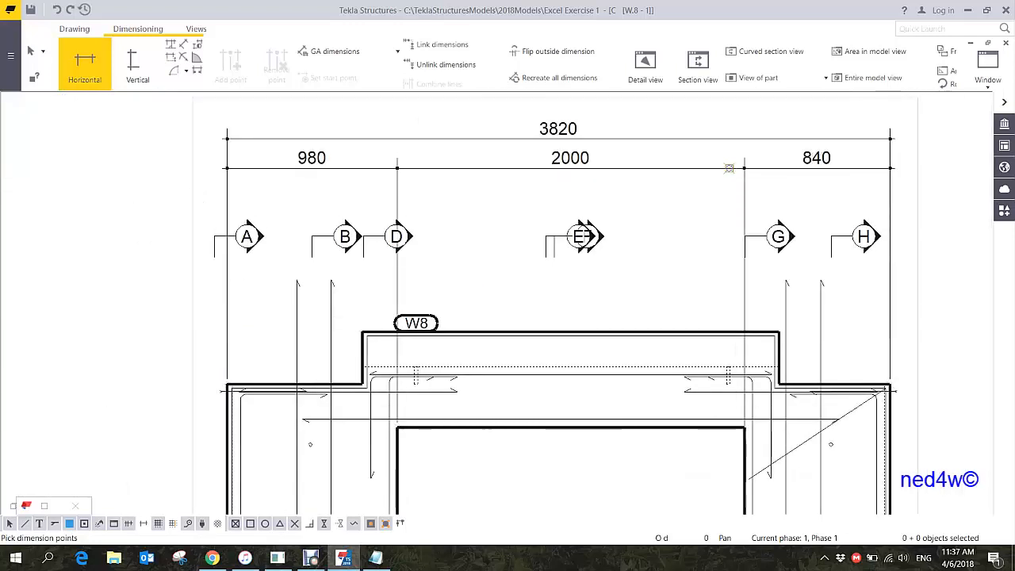
- Add a horizontal dimension chain along the stepped top outline from corner to corner, placed between the opening's chain and the section marks
{"action": "middle_click_drag", "start_coordinate": [518, 300], "coordinate": [621, 220]}
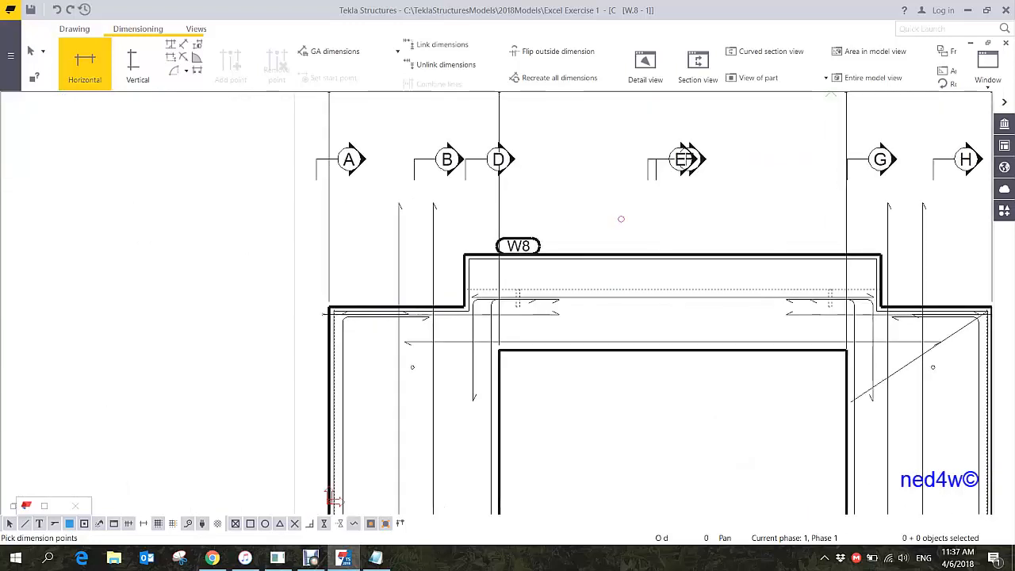
{"action": "scroll", "coordinate": [473, 311], "scroll_direction": "up", "scroll_amount": 3}
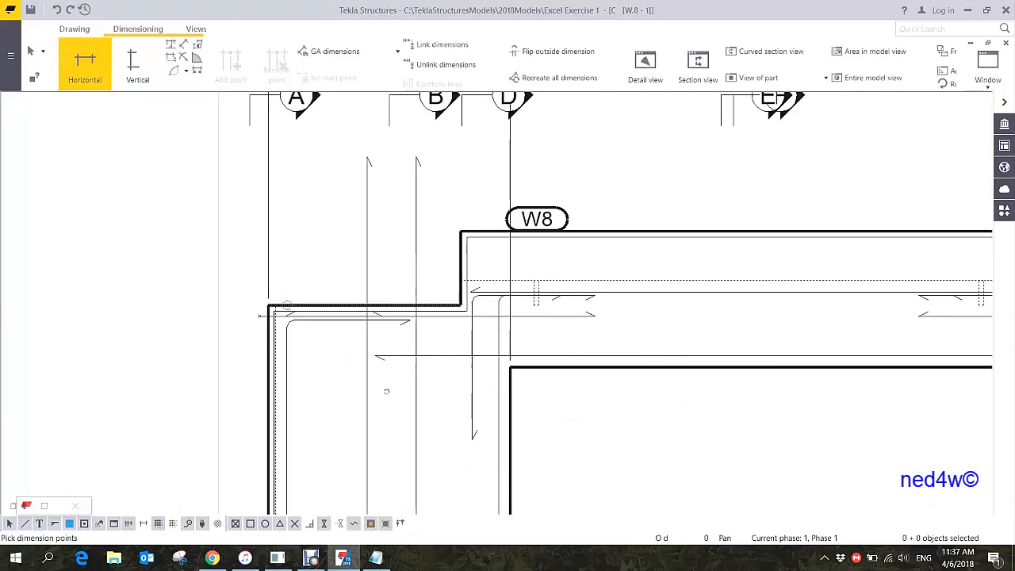
{"action": "left_click", "coordinate": [268, 305]}
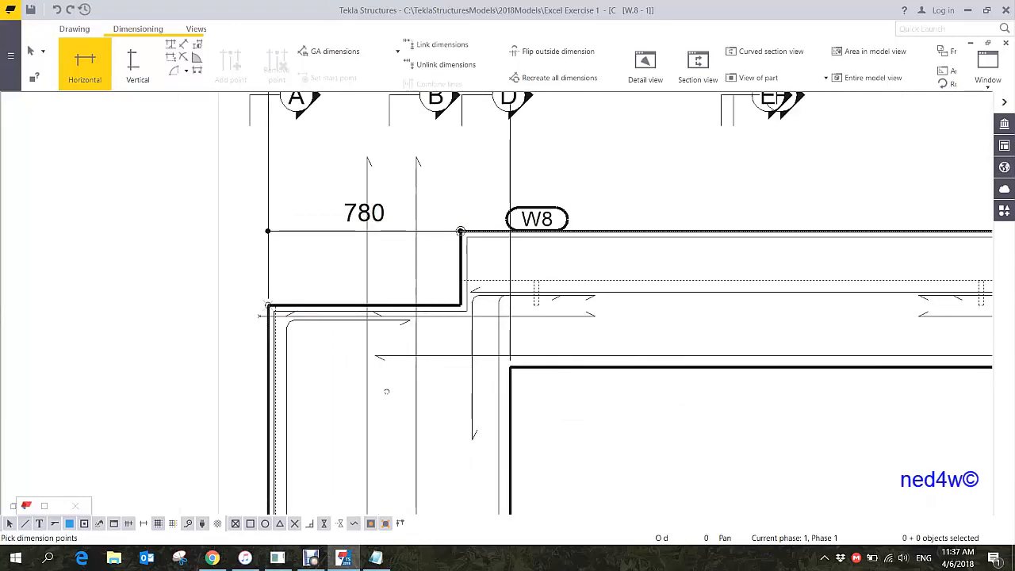
{"action": "left_click", "coordinate": [461, 232]}
{"action": "middle_click_drag", "start_coordinate": [931, 232], "coordinate": [548, 298]}
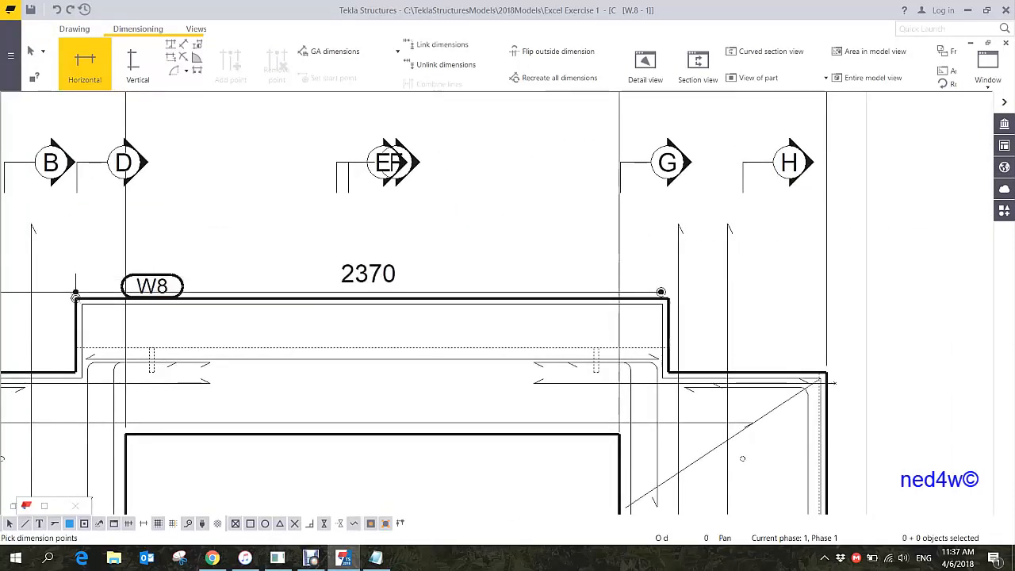
{"action": "left_click", "coordinate": [668, 298]}
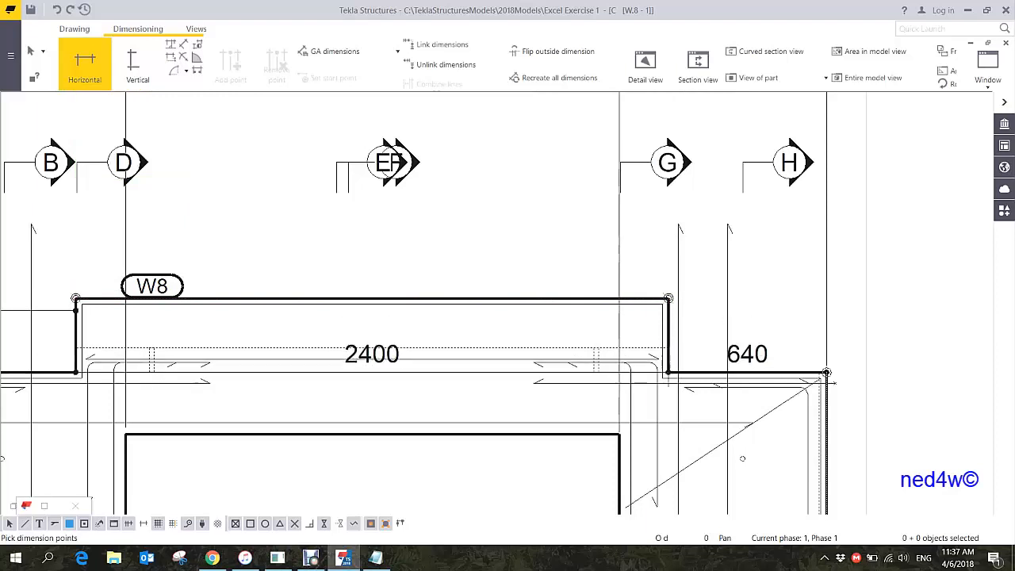
{"action": "left_click", "coordinate": [827, 372]}
{"action": "middle_click_drag", "start_coordinate": [649, 175], "coordinate": [699, 263]}
{"action": "left_click", "coordinate": [662, 199]}
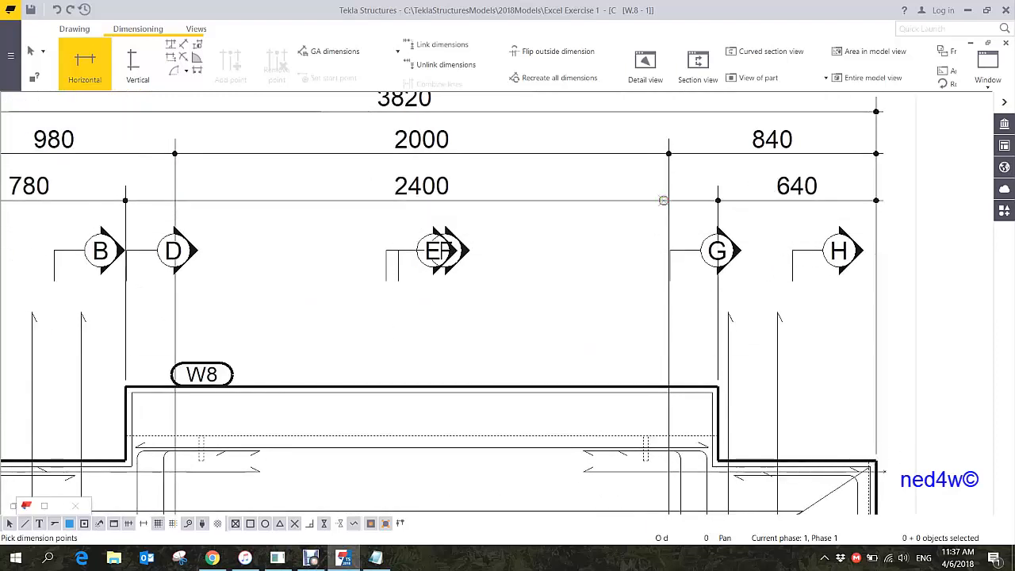
{"action": "scroll", "coordinate": [687, 206], "scroll_direction": "down", "scroll_amount": 3}
{"action": "scroll", "coordinate": [688, 206], "scroll_direction": "down", "scroll_amount": 1}
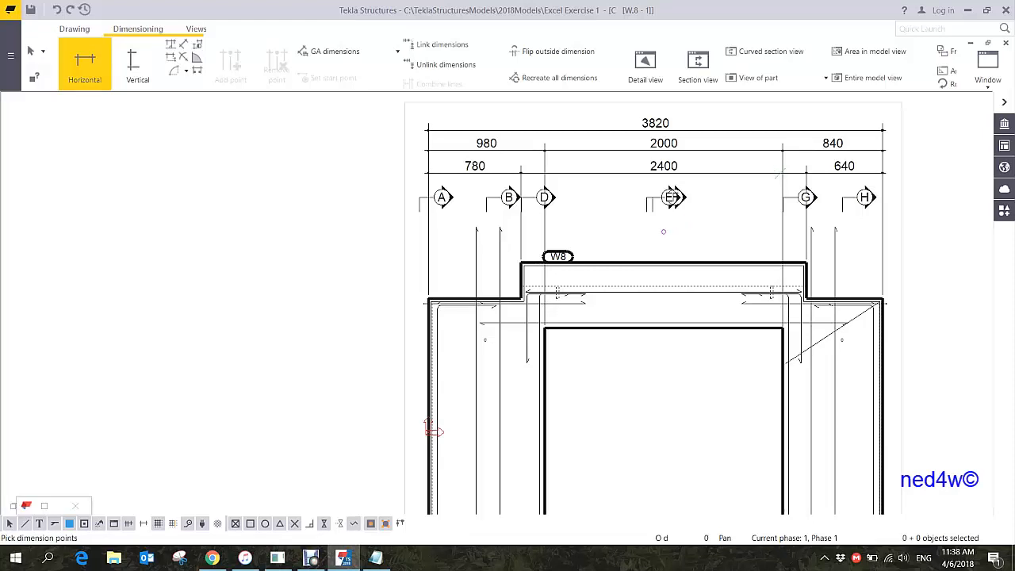
{"action": "right_click", "coordinate": [663, 230]}
{"action": "left_click", "coordinate": [693, 240]}
- Delete all three horizontal dimension chains above the side elevation
{"action": "mouse_move", "coordinate": [742, 284]}
{"action": "middle_mouse_down"}
{"action": "mouse_move", "coordinate": [686, 266]}
{"action": "mouse_move", "coordinate": [609, 265]}
{"action": "middle_mouse_up"}
{"action": "scroll", "coordinate": [609, 265], "scroll_direction": "down", "scroll_amount": 3}
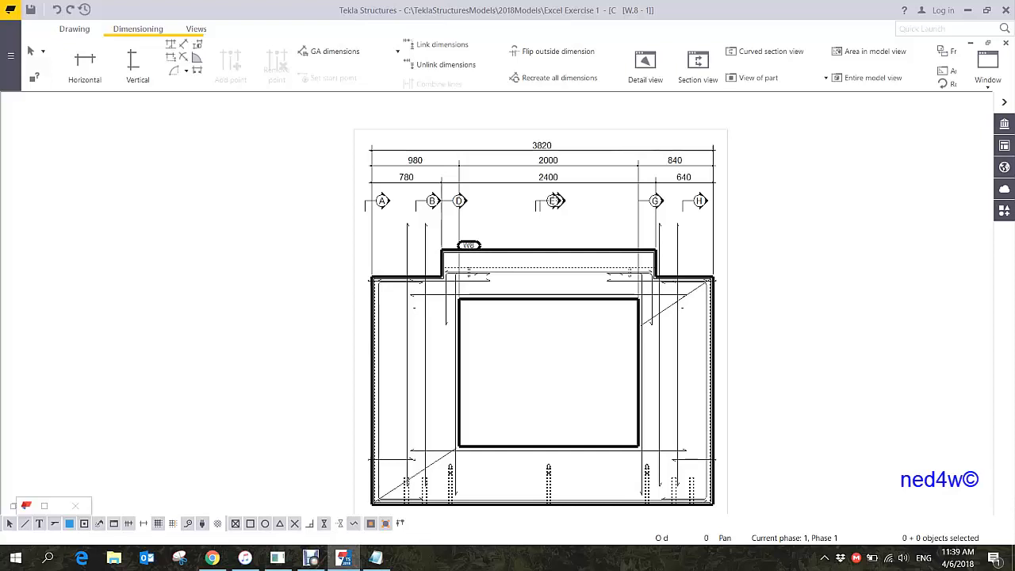
{"action": "left_click_drag", "start_coordinate": [633, 142], "coordinate": [596, 191]}
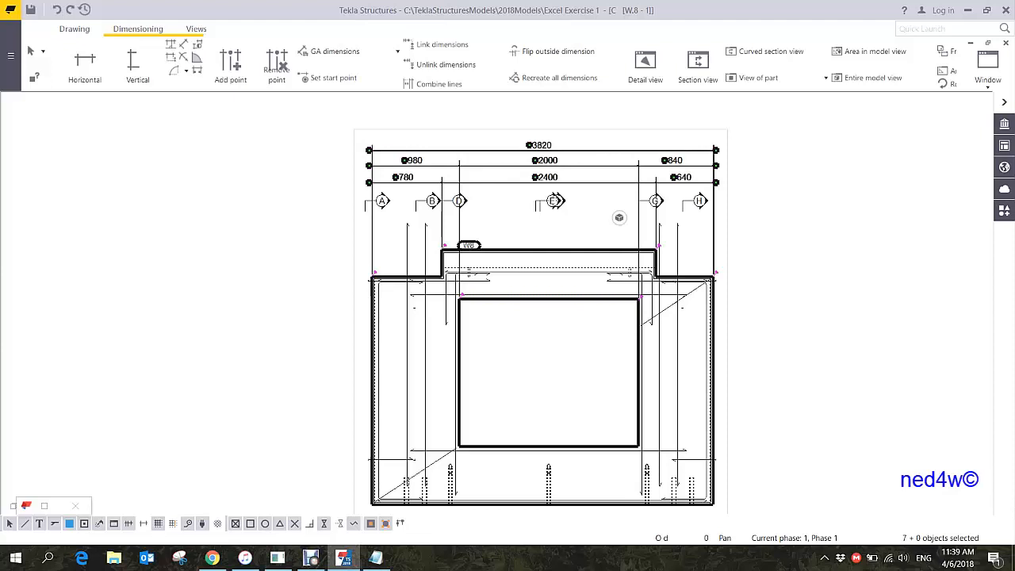
{"action": "key", "text": "Delete"}
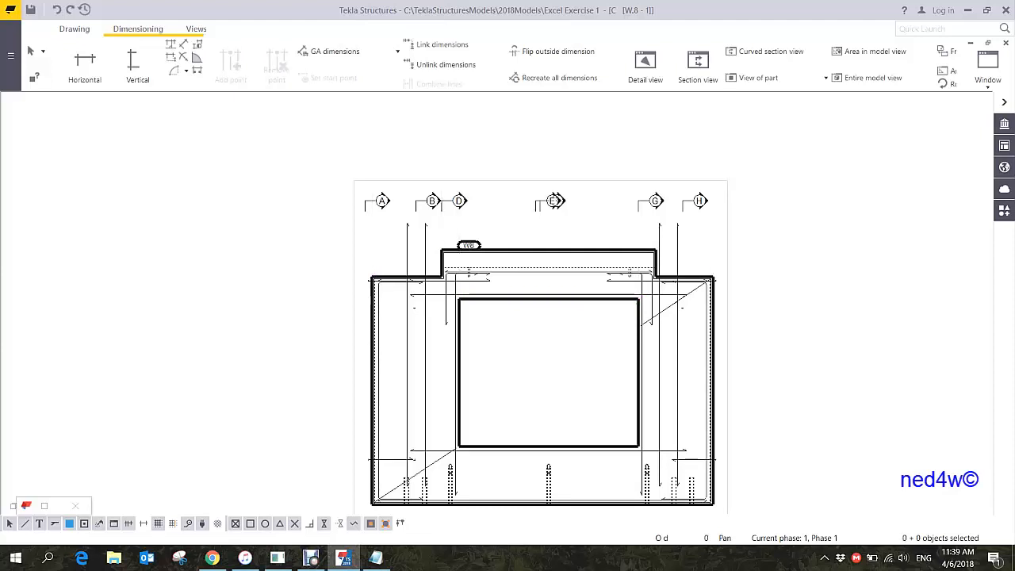
{"action": "middle_click_drag", "start_coordinate": [548, 349], "coordinate": [409, 308]}
{"action": "scroll", "coordinate": [382, 282], "scroll_direction": "down", "scroll_amount": 3}
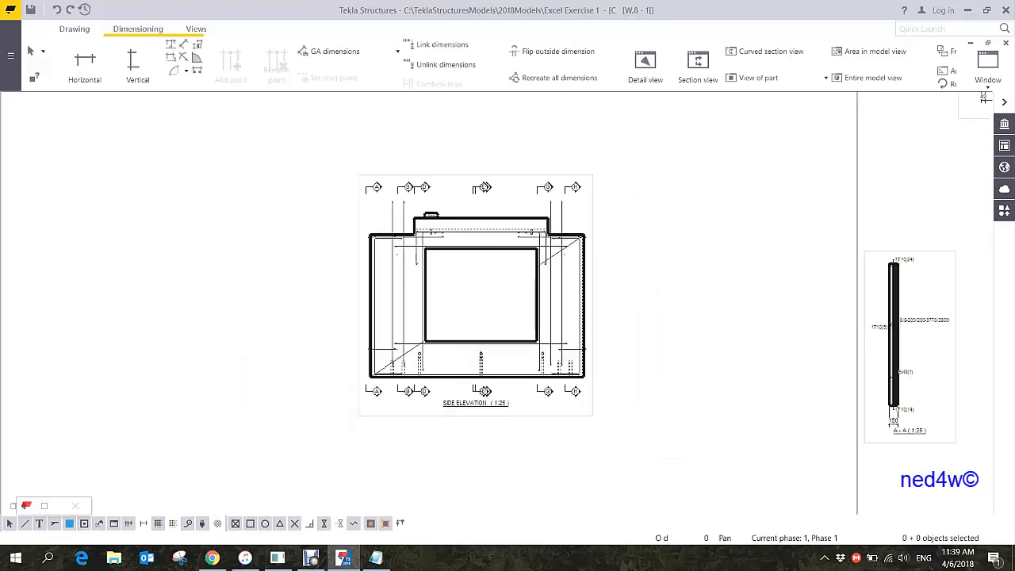
{"action": "left_click", "coordinate": [382, 282]}
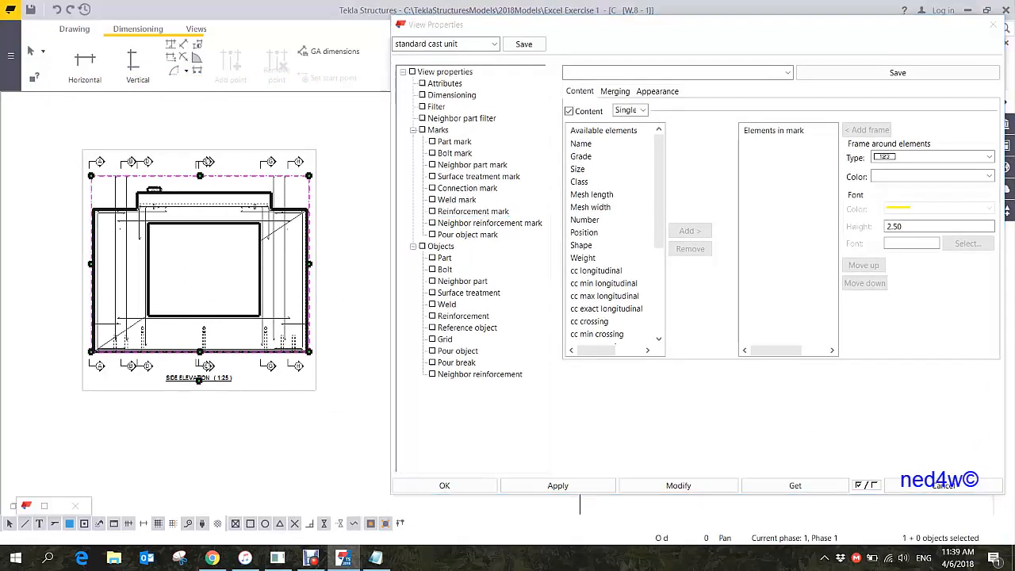
{"action": "middle_click_drag", "start_coordinate": [212, 300], "coordinate": [234, 315]}
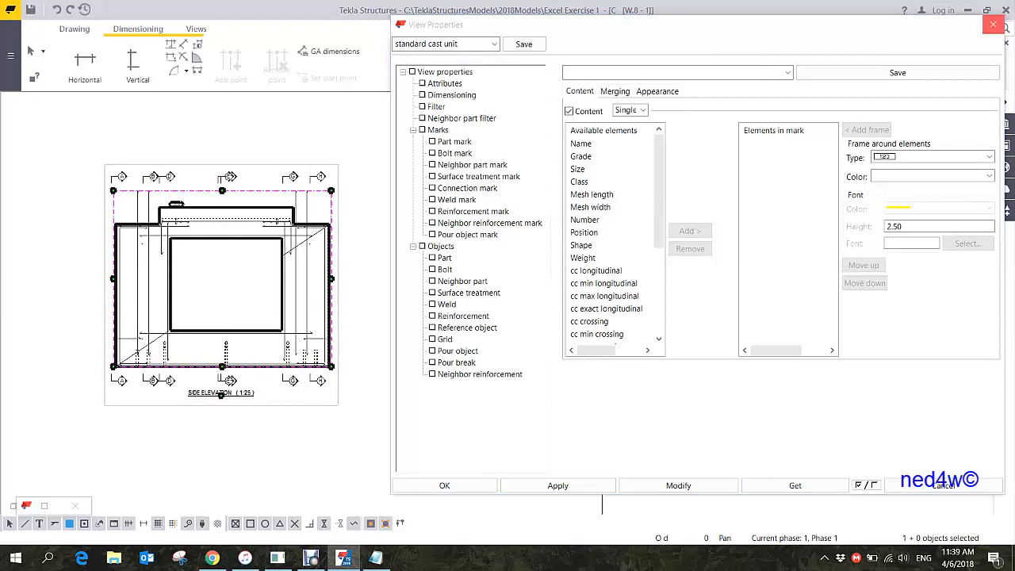
{"action": "left_click", "coordinate": [993, 25]}
- Dimension the horizontal distance from the panel's upper left corner to the left corner of its raised top, placed above the section marks
{"action": "scroll", "coordinate": [619, 217], "scroll_direction": "up", "scroll_amount": 5}
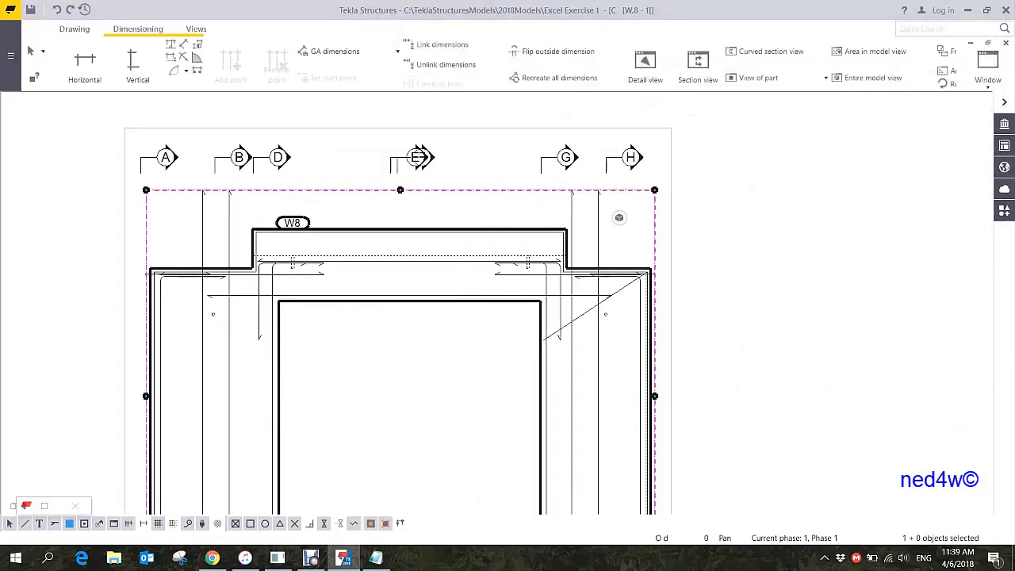
{"action": "left_click", "coordinate": [84, 64]}
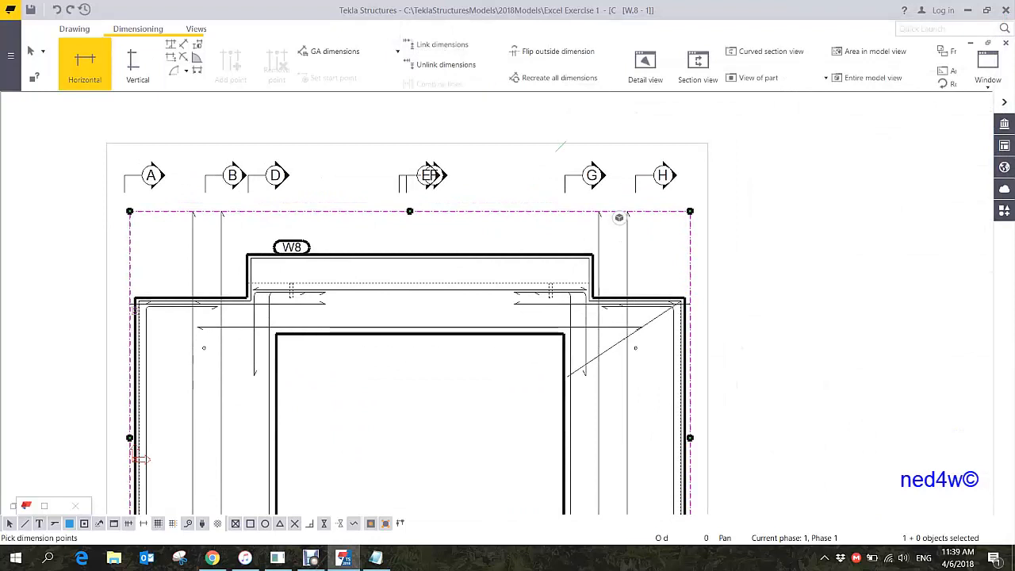
{"action": "left_click", "coordinate": [135, 297]}
{"action": "left_click", "coordinate": [247, 254]}
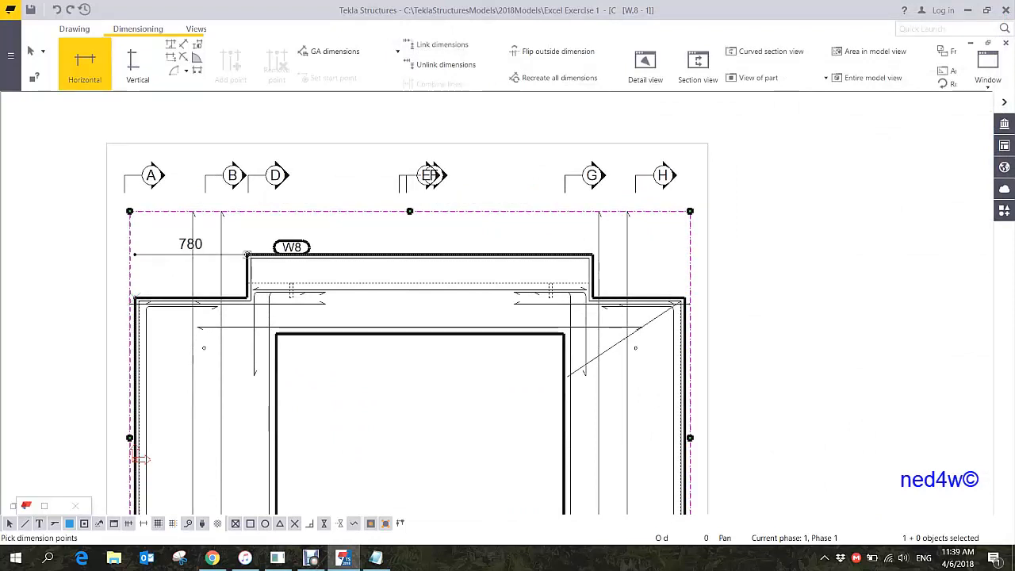
{"action": "mouse_move", "coordinate": [248, 194]}
{"action": "middle_mouse_down"}
{"action": "mouse_move", "coordinate": [300, 260]}
{"action": "mouse_move", "coordinate": [302, 248]}
{"action": "middle_mouse_up"}
{"action": "middle_click", "coordinate": [285, 167]}
{"action": "right_click", "coordinate": [268, 144]}
{"action": "left_click", "coordinate": [287, 150]}
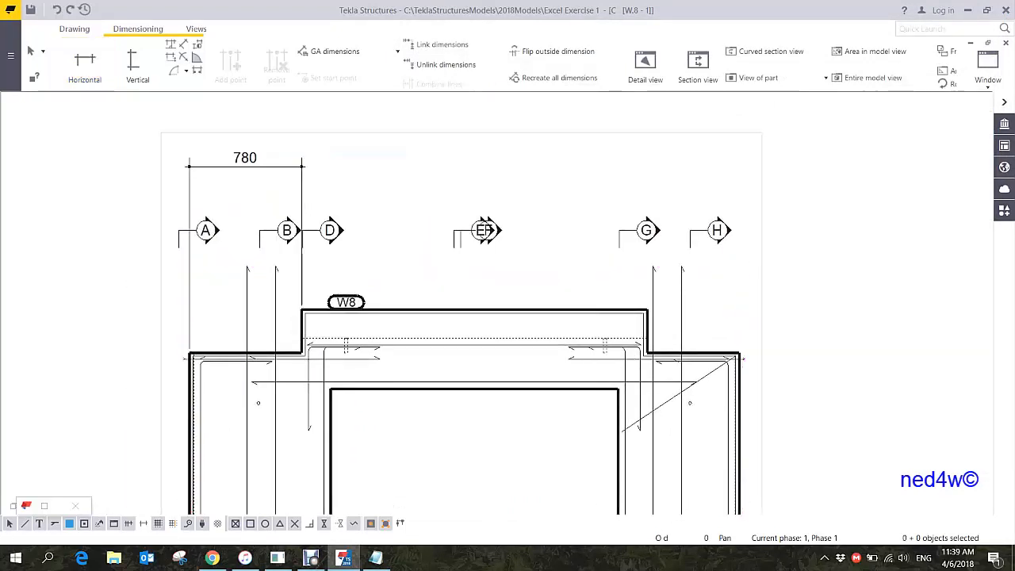
- Change the new dimension's arrow shape to a slash without a line extension and apply it
{"action": "scroll", "coordinate": [251, 184], "scroll_direction": "up", "scroll_amount": 3}
{"action": "middle_click_drag", "start_coordinate": [507, 285], "coordinate": [530, 328]}
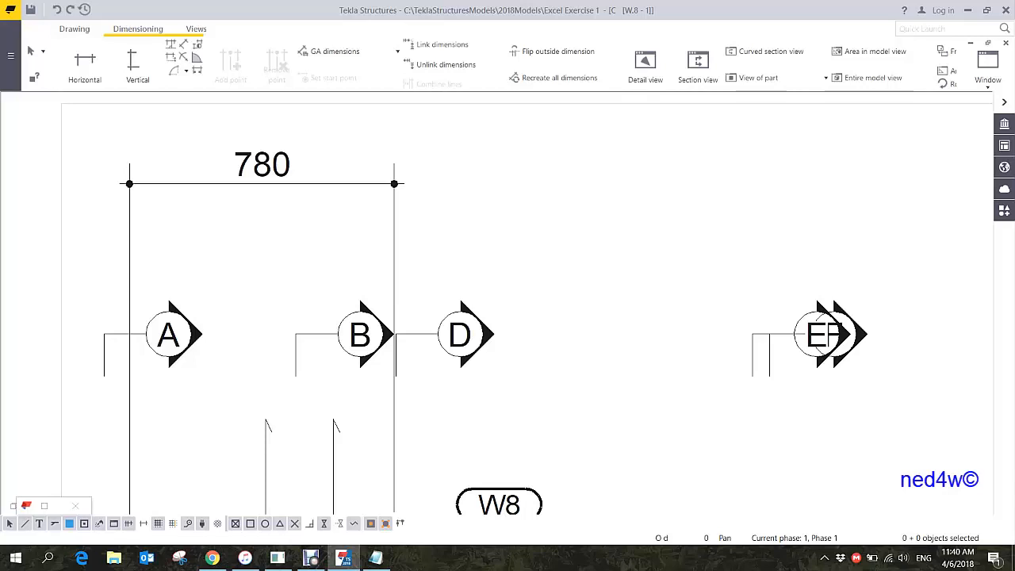
{"action": "double_click", "coordinate": [401, 501]}
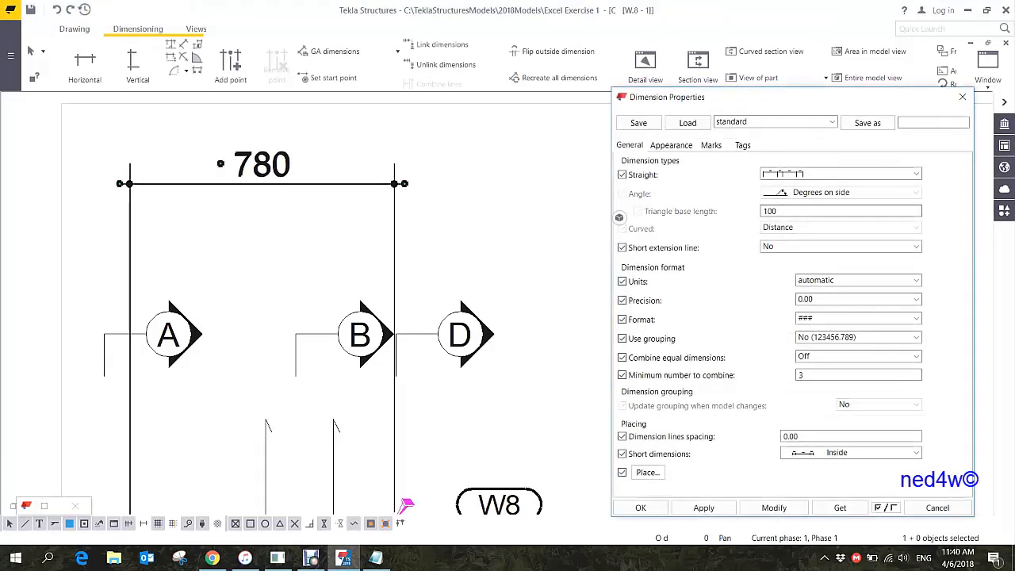
{"action": "left_click", "coordinate": [671, 145]}
{"action": "left_click", "coordinate": [886, 317]}
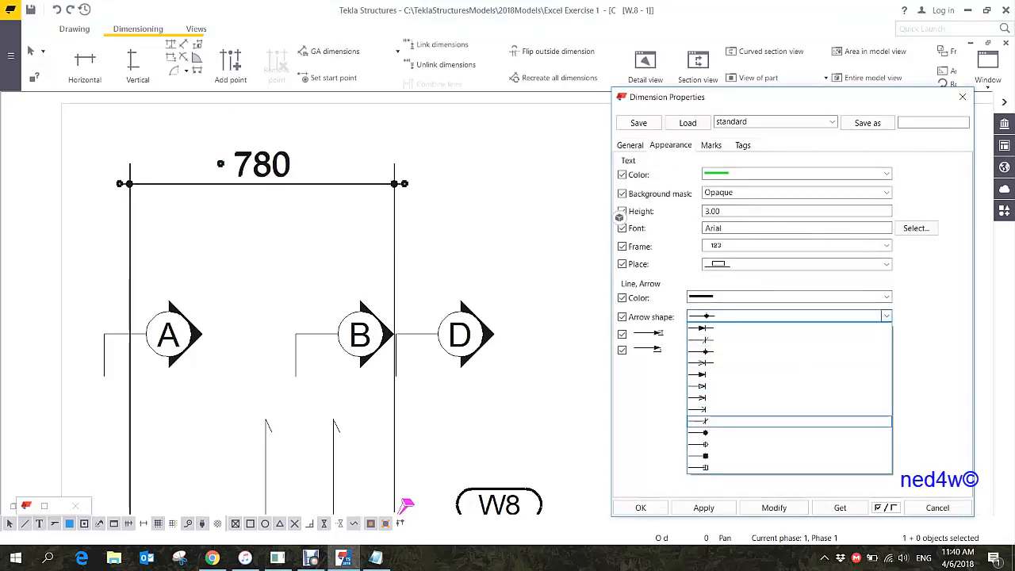
{"action": "left_click", "coordinate": [706, 421]}
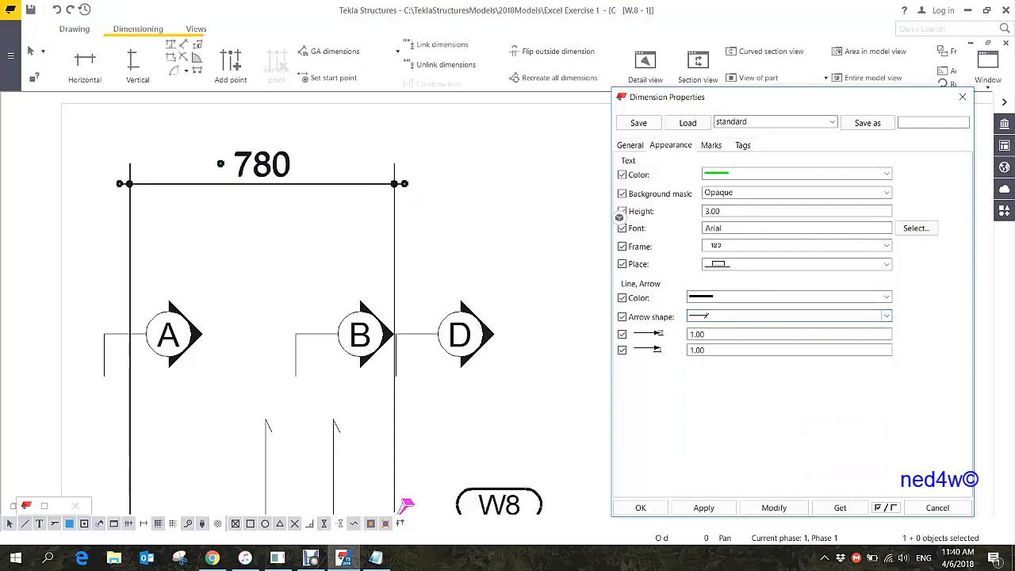
{"action": "left_click", "coordinate": [774, 507]}
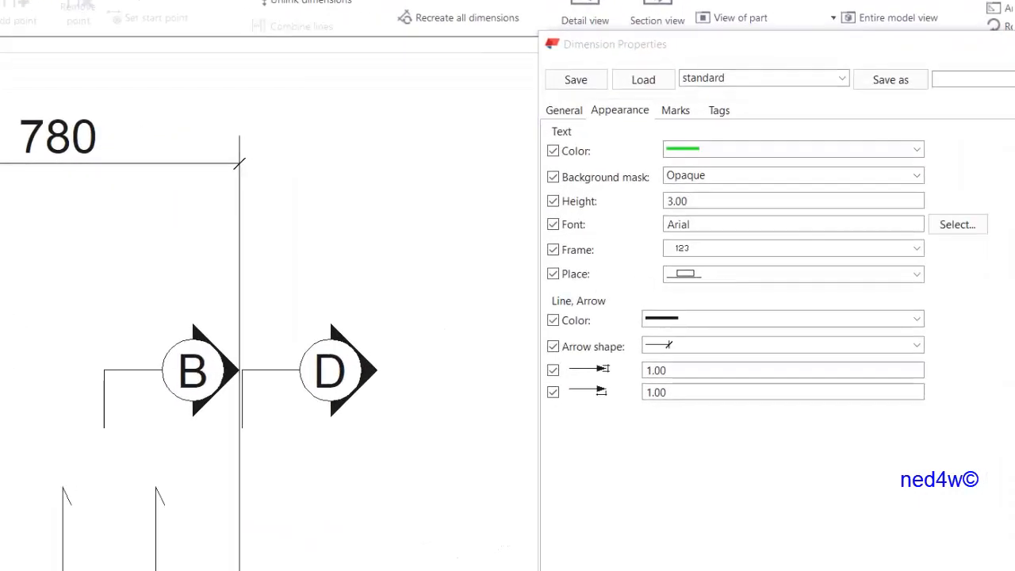
- Change the selected dimension's arrow shape to the slash with a line extension and apply it
{"action": "left_click", "coordinate": [782, 345]}
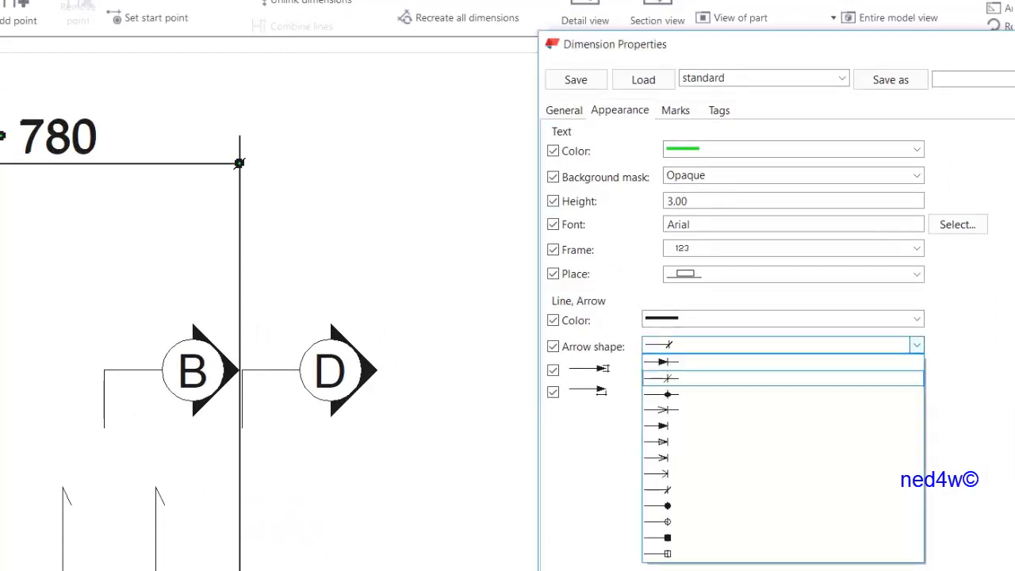
{"action": "key", "text": "Return"}
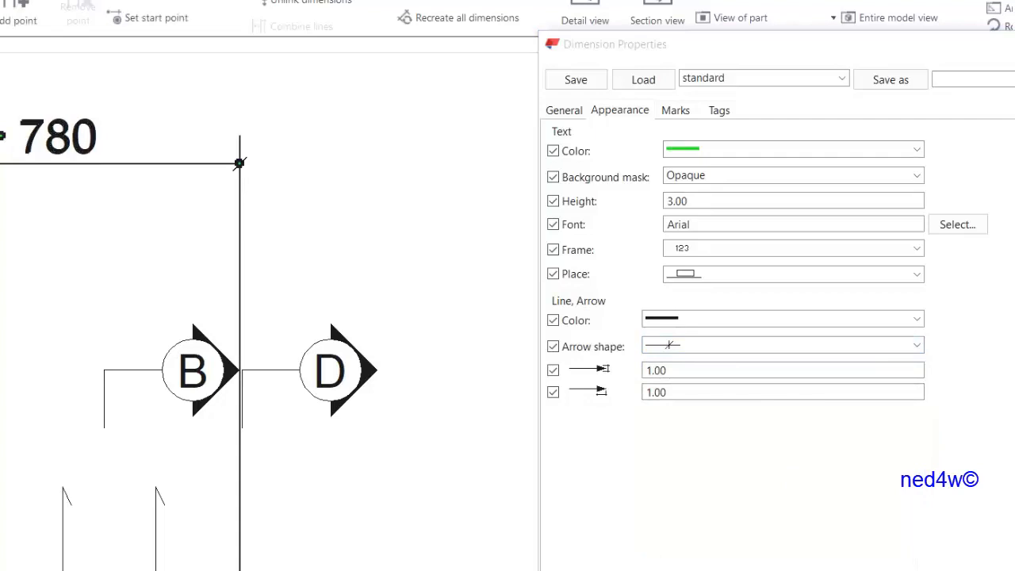
{"action": "left_click", "coordinate": [782, 345]}
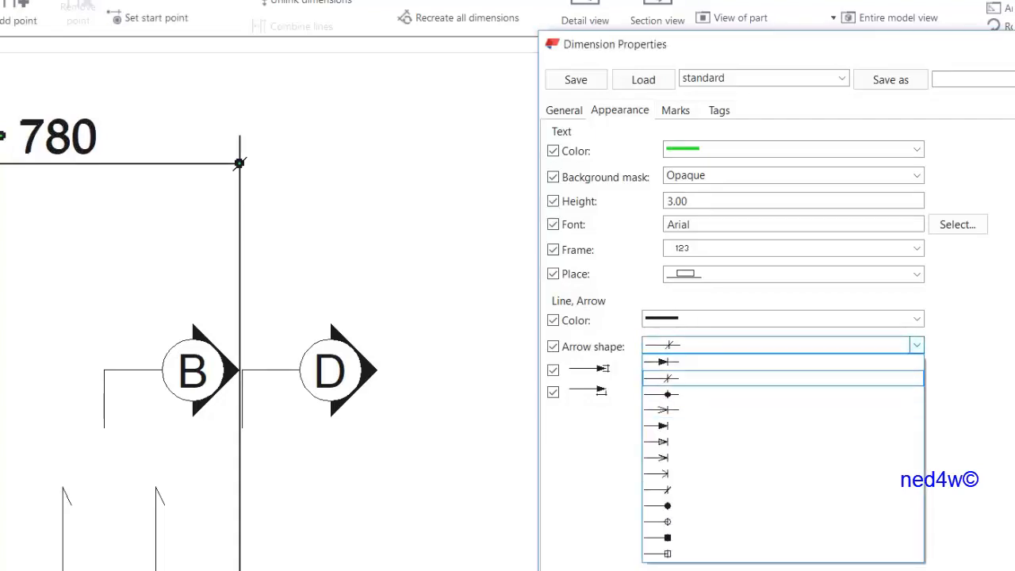
{"action": "left_click", "coordinate": [782, 378]}
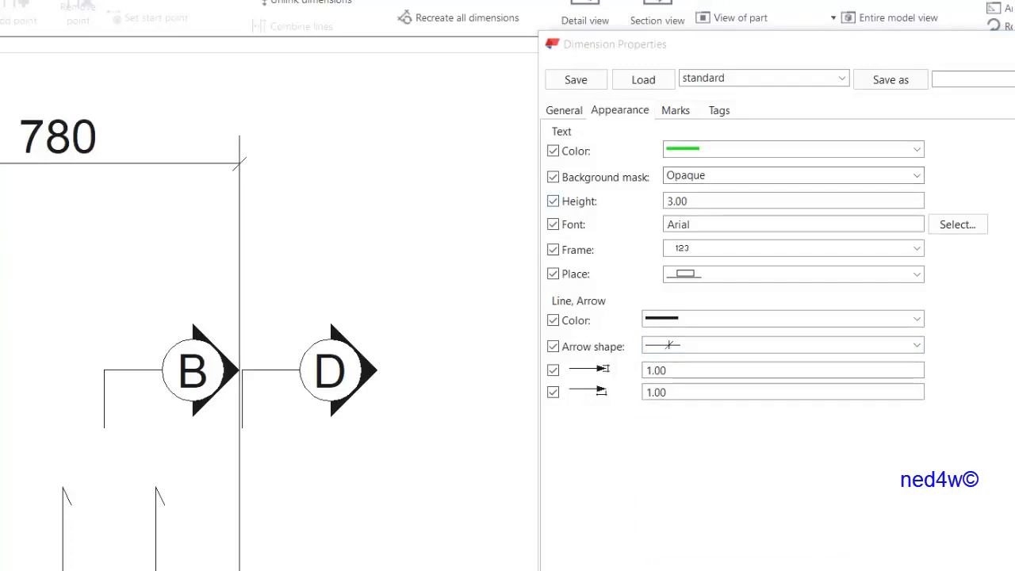
- Set the text height of the dimension above the panel's upper left step to 2.5 and apply it
{"action": "scroll", "coordinate": [273, 54], "scroll_direction": "down", "scroll_amount": 2}
{"action": "left_click", "coordinate": [137, 106]}
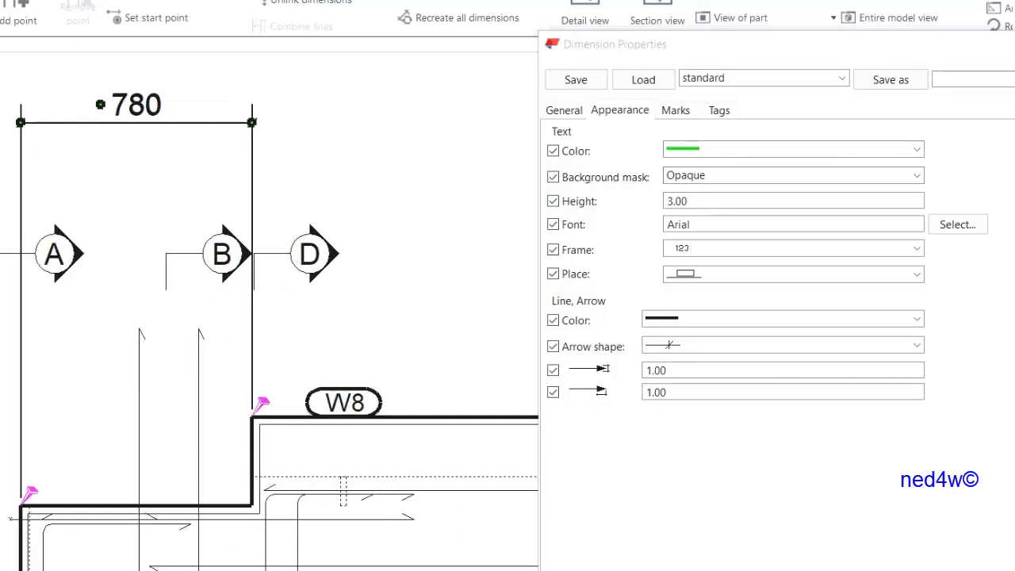
{"action": "left_click", "coordinate": [677, 200]}
{"action": "type", "text": "2.5"}
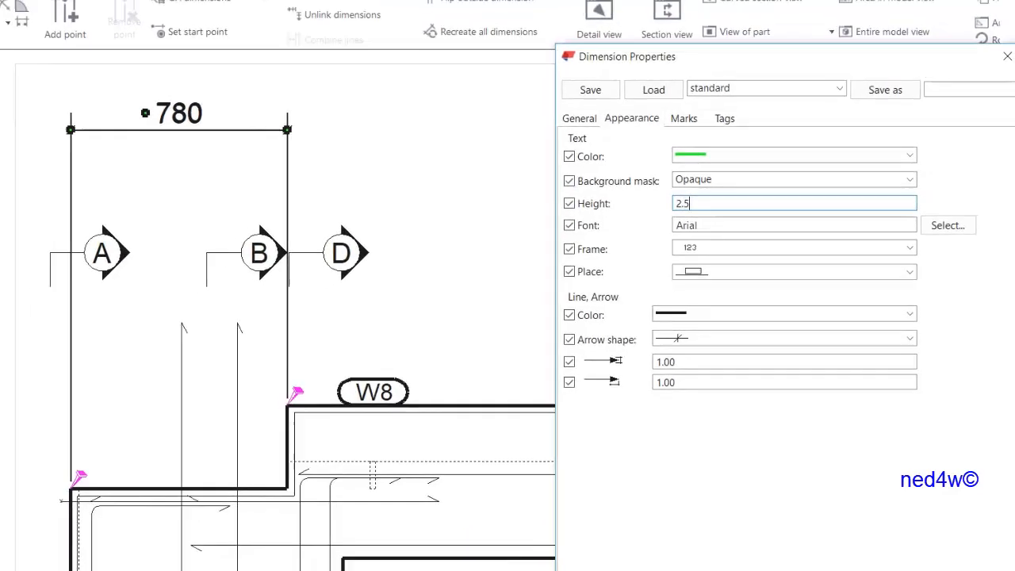
{"action": "left_click", "coordinate": [774, 507]}
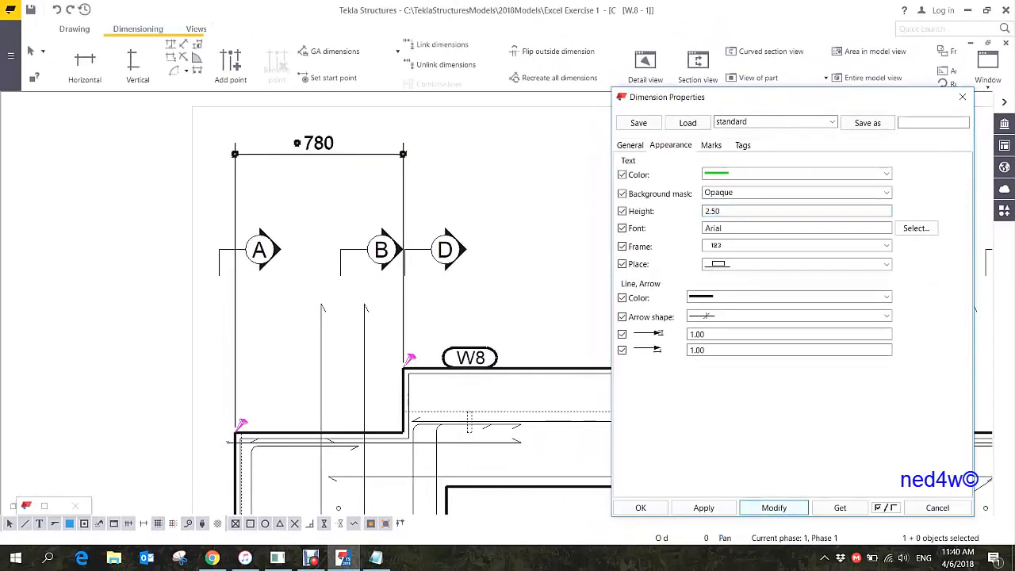
{"action": "middle_click_drag", "start_coordinate": [467, 199], "coordinate": [490, 199]}
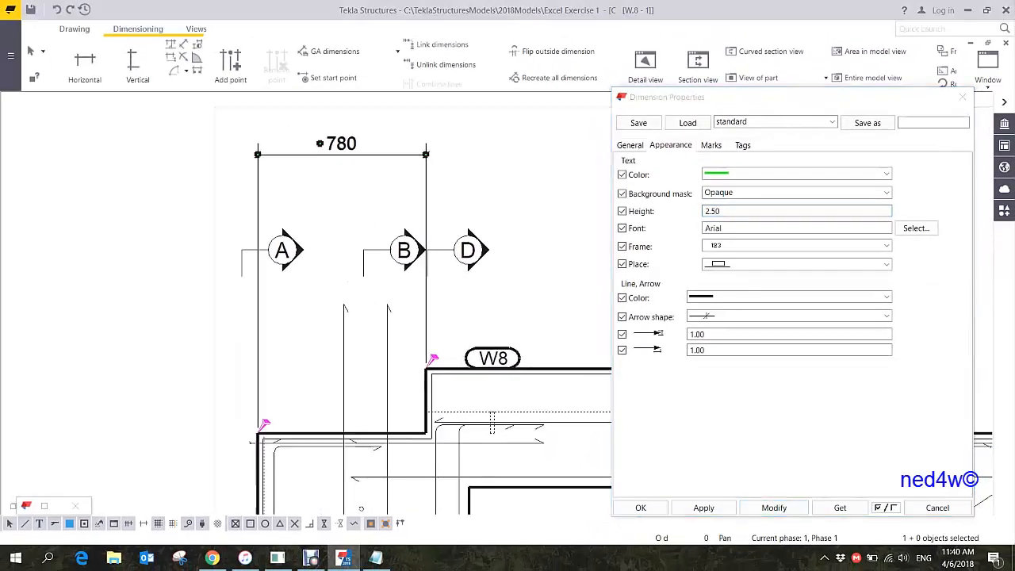
{"action": "scroll", "coordinate": [490, 199], "scroll_direction": "down", "scroll_amount": 1}
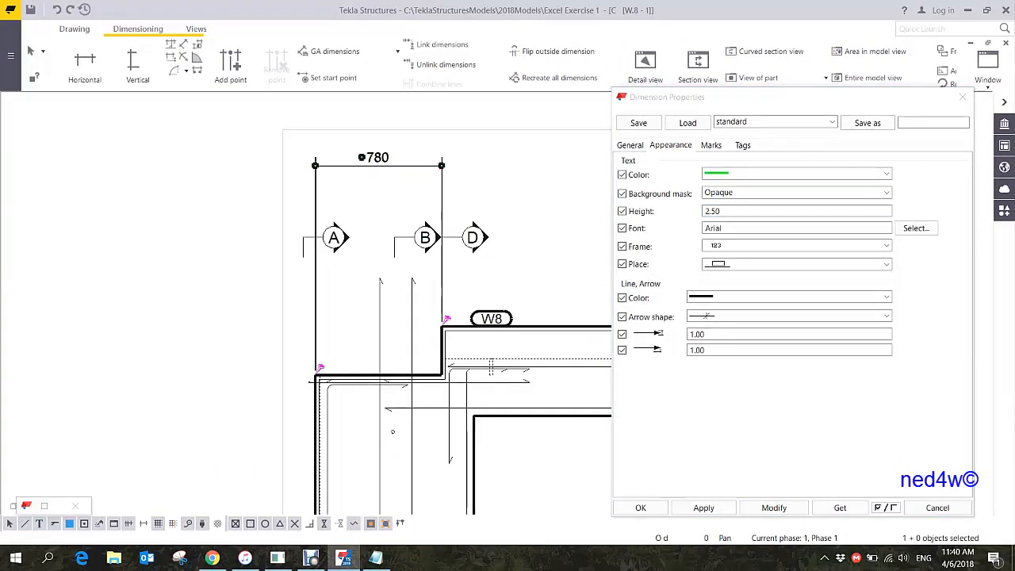
- Save the current dimension properties as a new preset called excel_2.5
{"action": "left_click", "coordinate": [927, 123]}
{"action": "type", "text": "exce"}
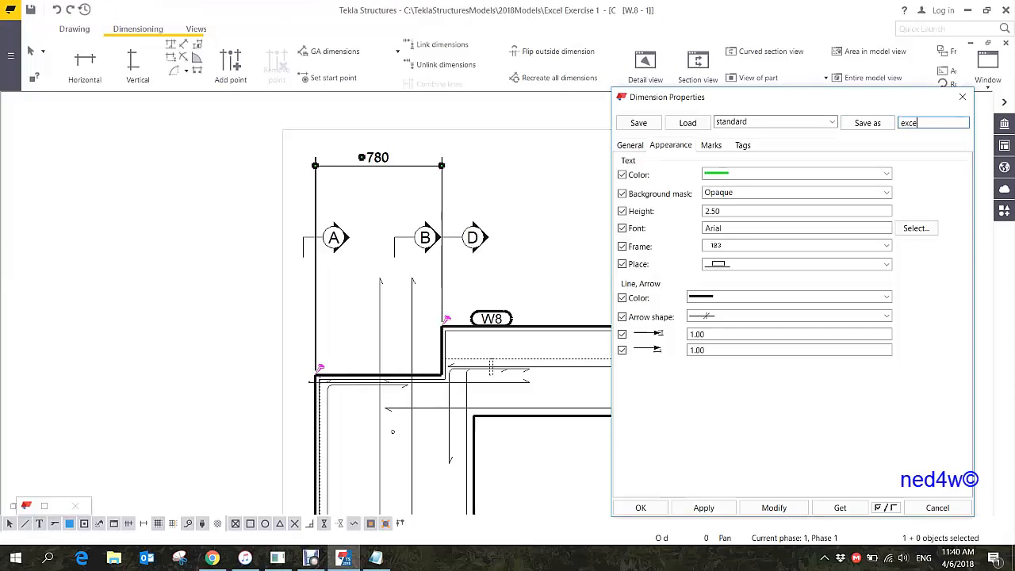
{"action": "type", "text": "l_2.5"}
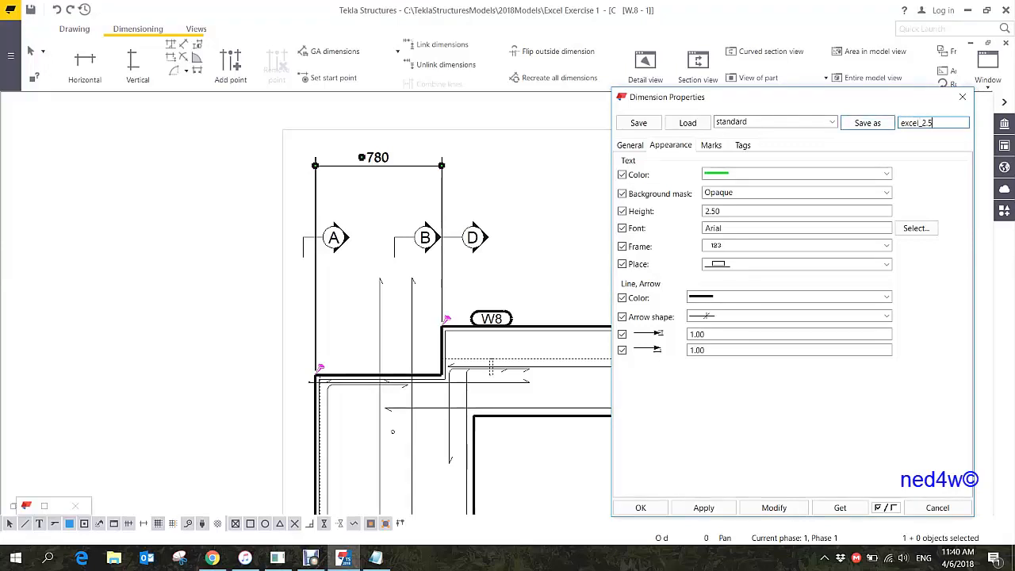
{"action": "left_click", "coordinate": [867, 123]}
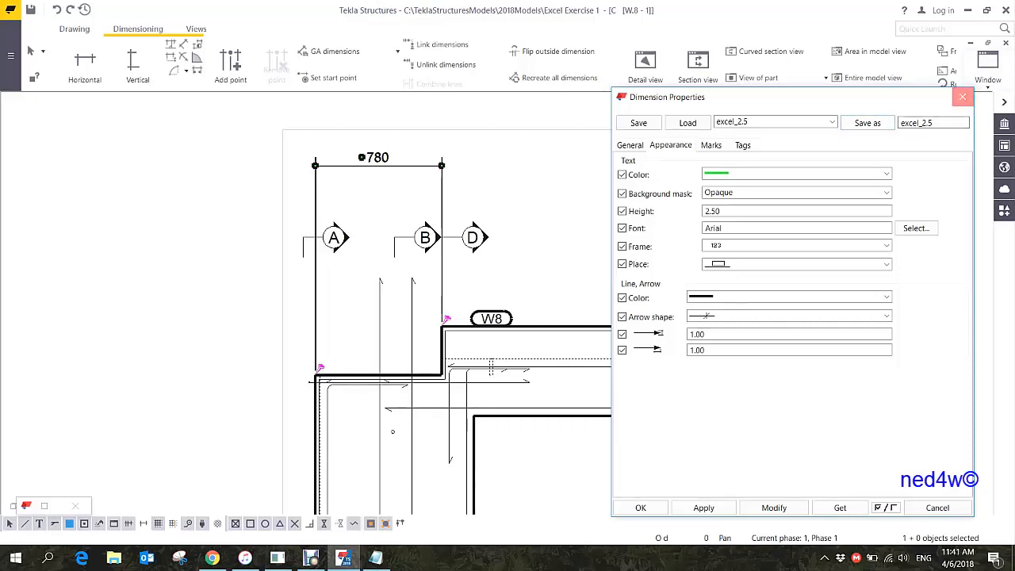
- Close the dimension properties and delete the horizontal dimension above the panel's upper left step
{"action": "left_click", "coordinate": [961, 97]}
{"action": "key", "text": "Escape"}
{"action": "left_click", "coordinate": [377, 157]}
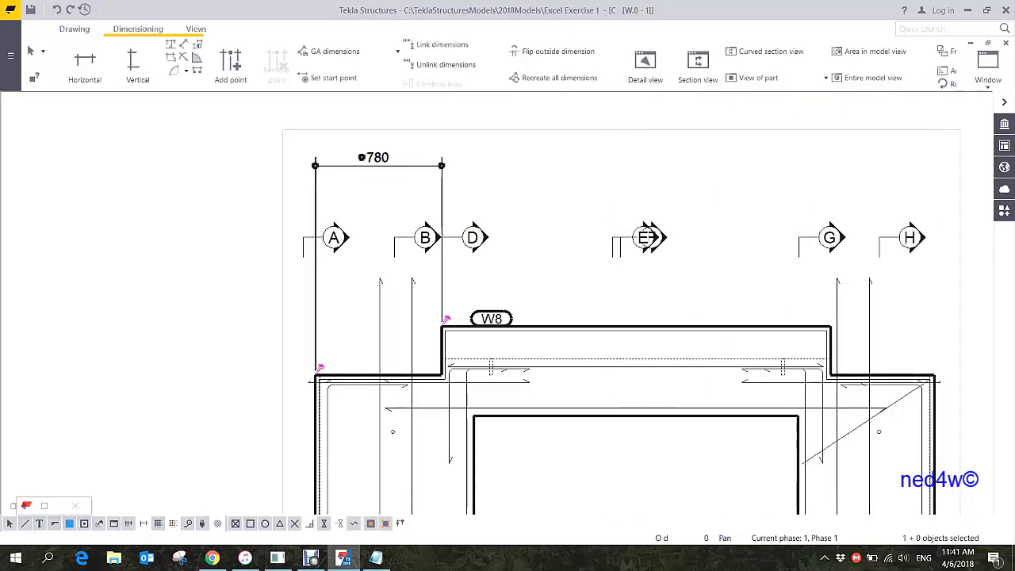
{"action": "key", "text": "Delete"}
- Open the side elevation's view properties at the dimensioning rules and load the EXCEL_WALL_FRONT_VIEW settings
{"action": "middle_click_drag", "start_coordinate": [631, 218], "coordinate": [355, 96]}
{"action": "scroll", "coordinate": [355, 95], "scroll_direction": "down", "scroll_amount": 2}
{"action": "scroll", "coordinate": [407, 175], "scroll_direction": "down", "scroll_amount": 2}
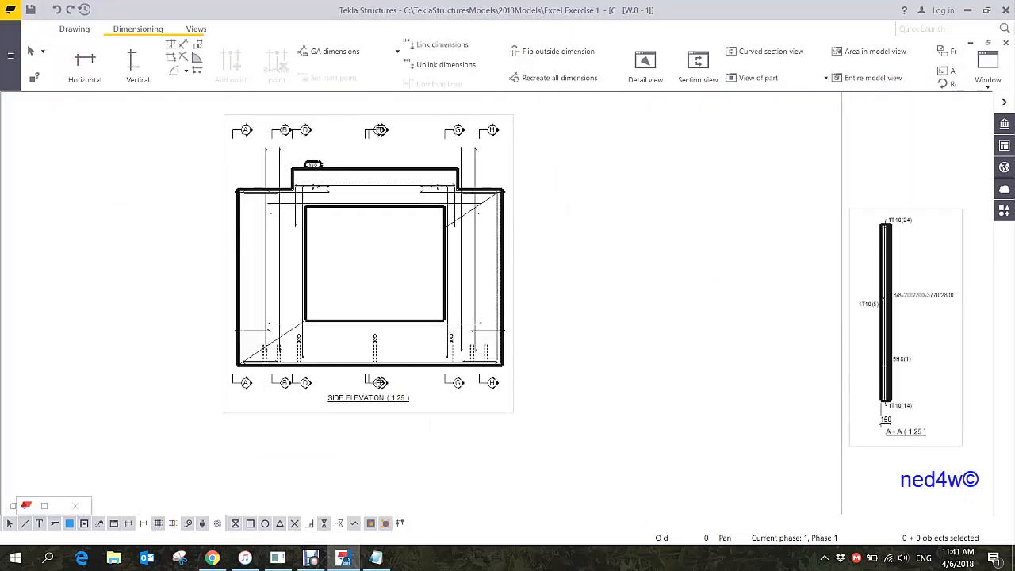
{"action": "middle_click_drag", "start_coordinate": [408, 175], "coordinate": [342, 219]}
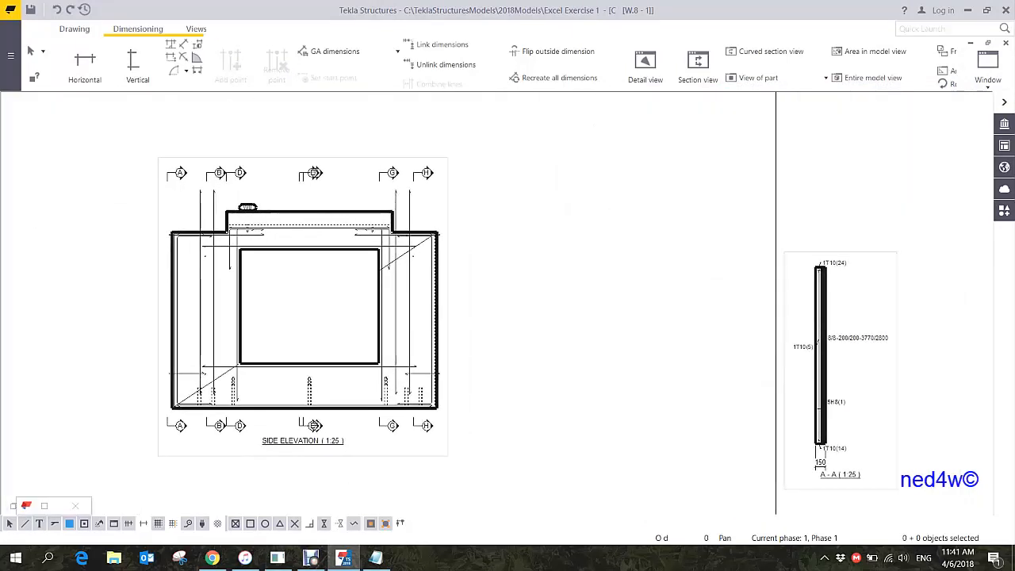
{"action": "left_click", "coordinate": [447, 306]}
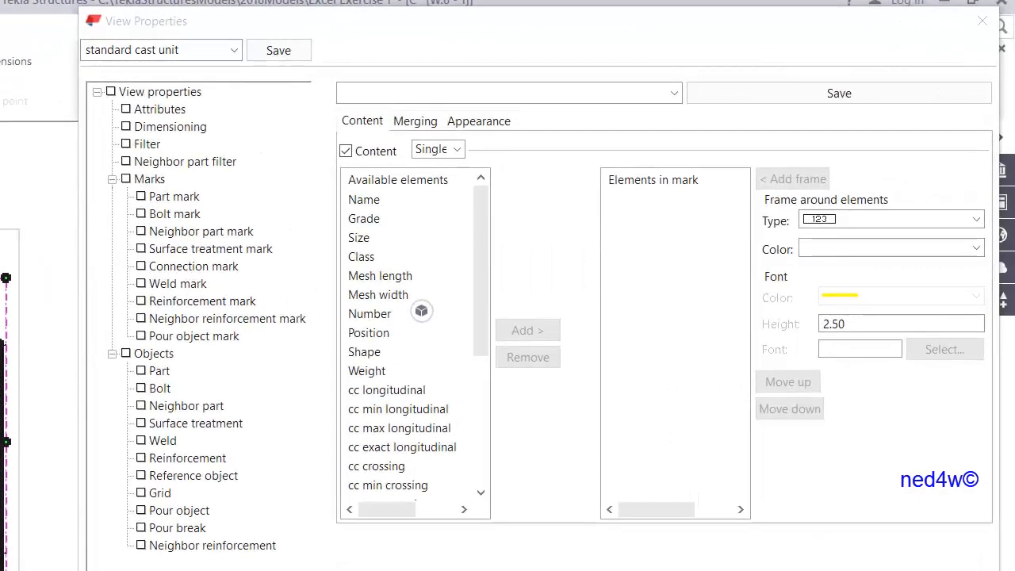
{"action": "left_click", "coordinate": [169, 127]}
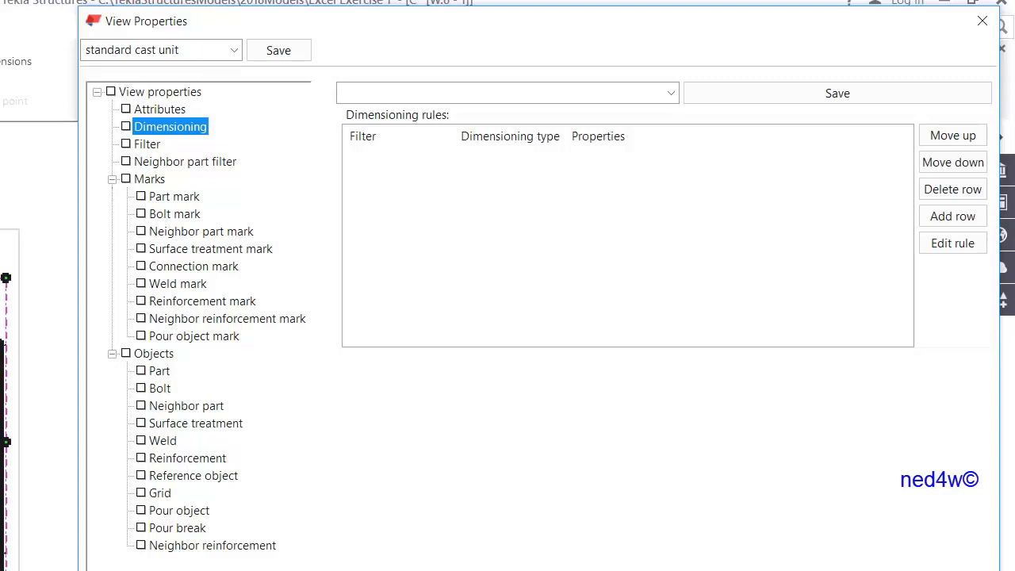
{"action": "left_click", "coordinate": [234, 50]}
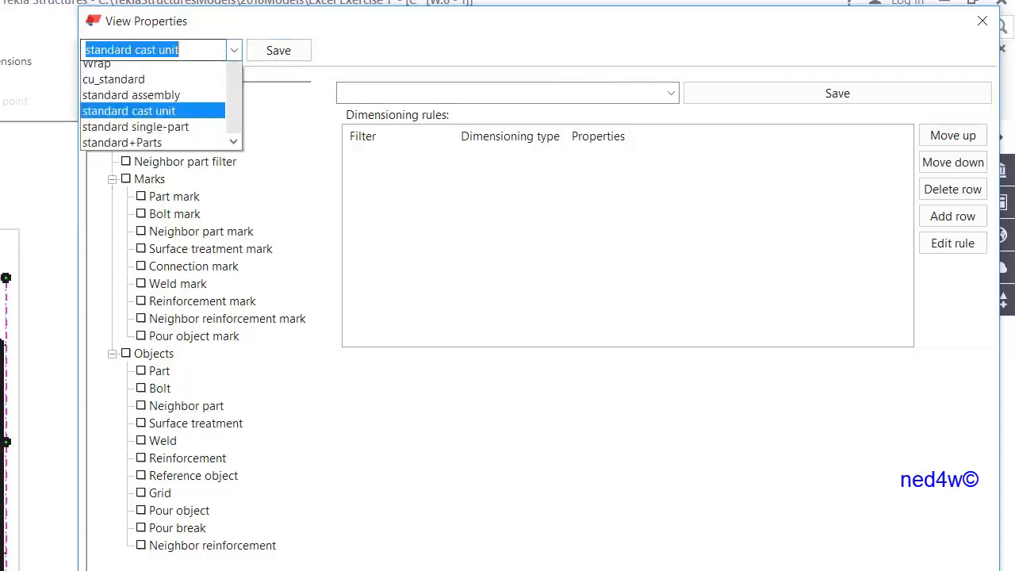
{"action": "left_click", "coordinate": [153, 70]}
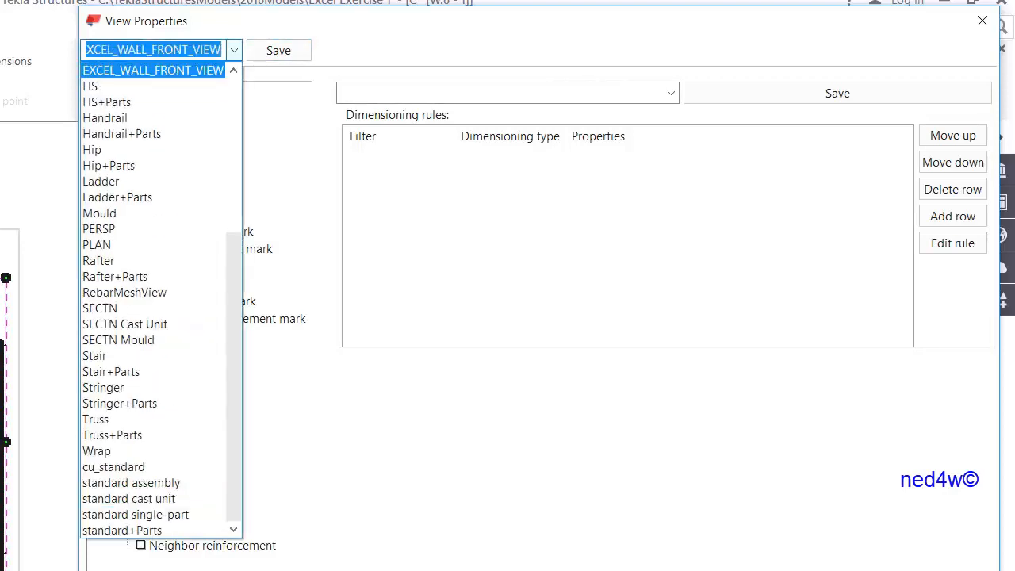
{"action": "key", "text": "Return"}
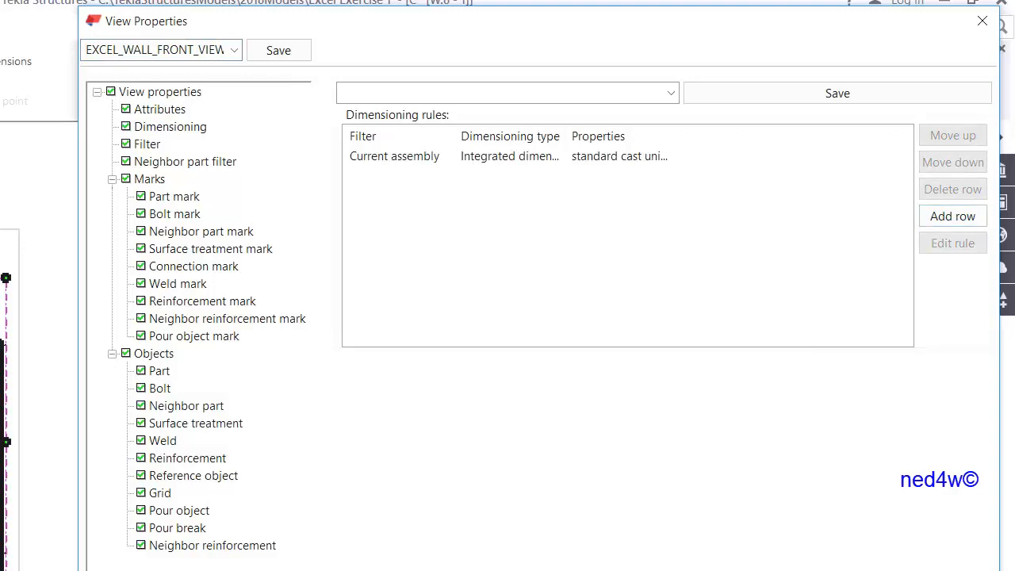
- Change the dimensioning type of the Current assembly rule to Overall dimensions
{"action": "left_click", "coordinate": [510, 156]}
{"action": "left_click", "coordinate": [558, 156]}
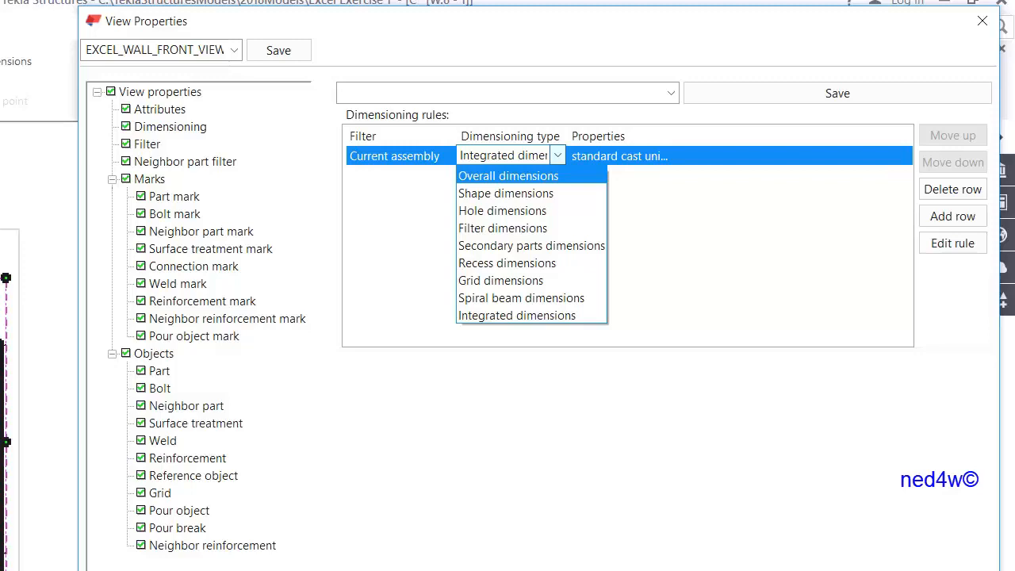
{"action": "key", "text": "Return"}
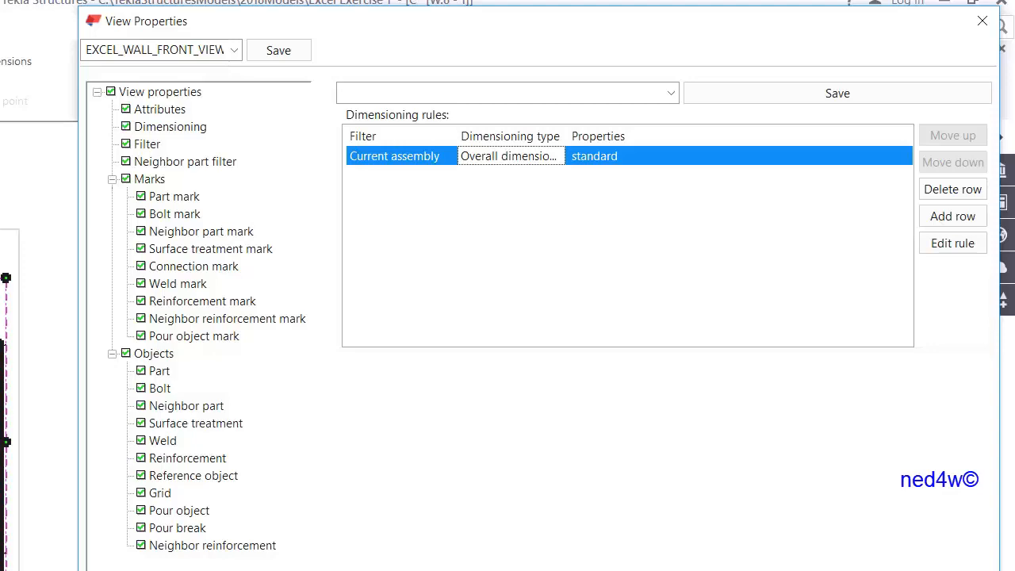
- Open the overall dimensions rule for editing and disable linking at the upper left corner between the top and left dimension lines
{"action": "left_click", "coordinate": [603, 155]}
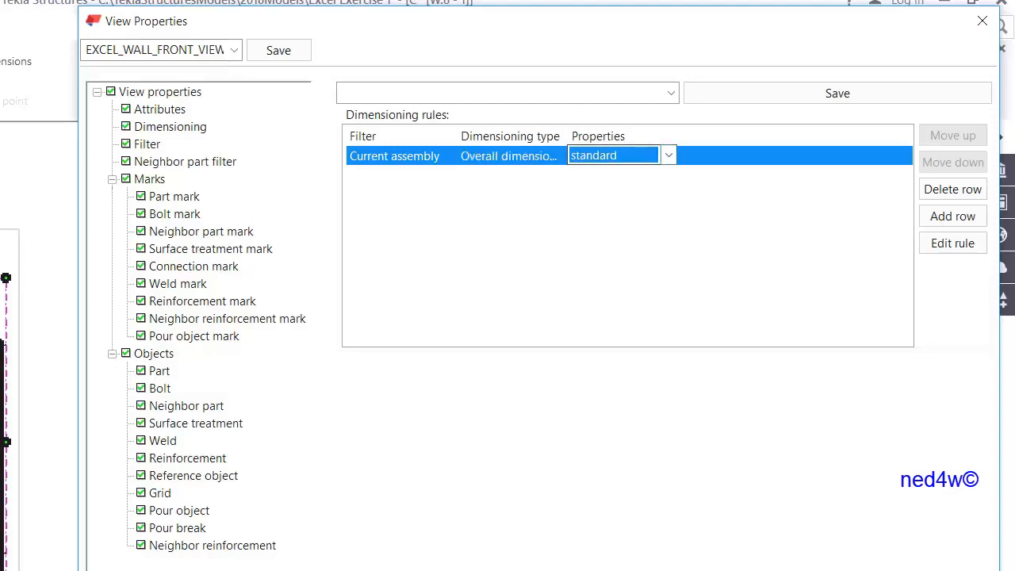
{"action": "left_click", "coordinate": [953, 243]}
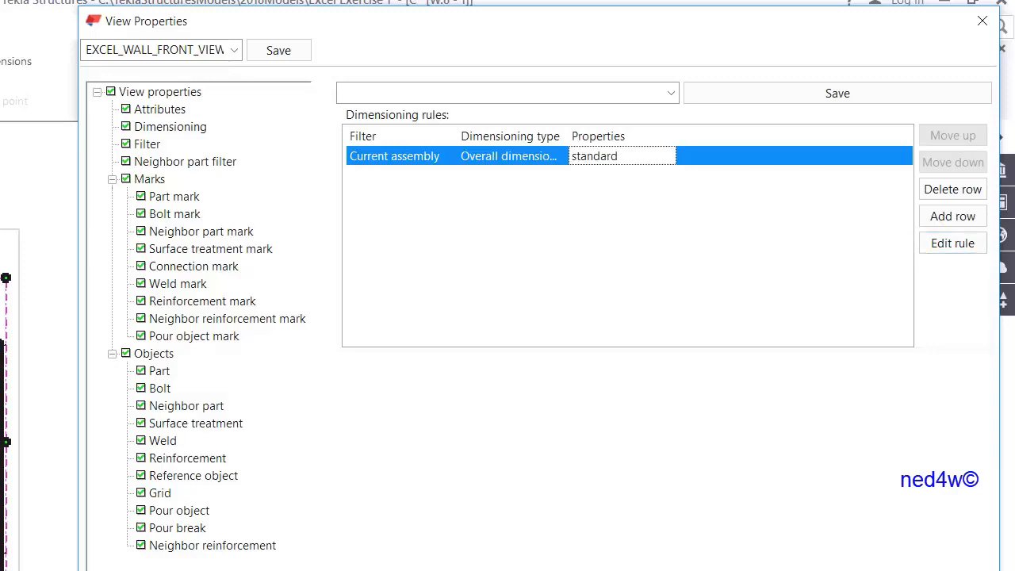
{"action": "left_click", "coordinate": [953, 243]}
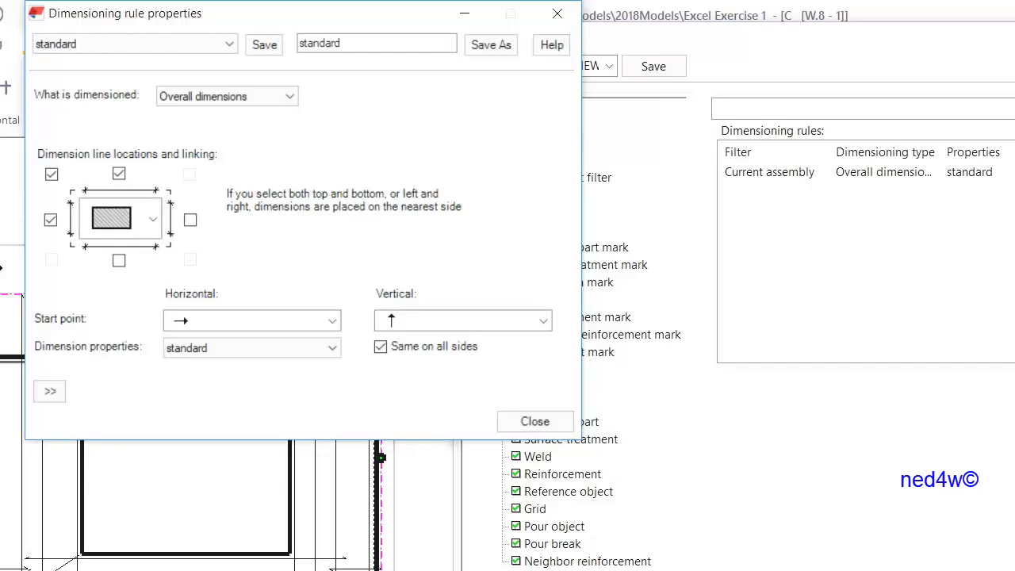
{"action": "mouse_move", "coordinate": [159, 13]}
{"action": "left_mouse_down"}
{"action": "mouse_move", "coordinate": [763, 188]}
{"action": "mouse_move", "coordinate": [705, 192]}
{"action": "mouse_move", "coordinate": [752, 188]}
{"action": "mouse_move", "coordinate": [693, 167]}
{"action": "mouse_move", "coordinate": [698, 206]}
{"action": "left_mouse_up"}
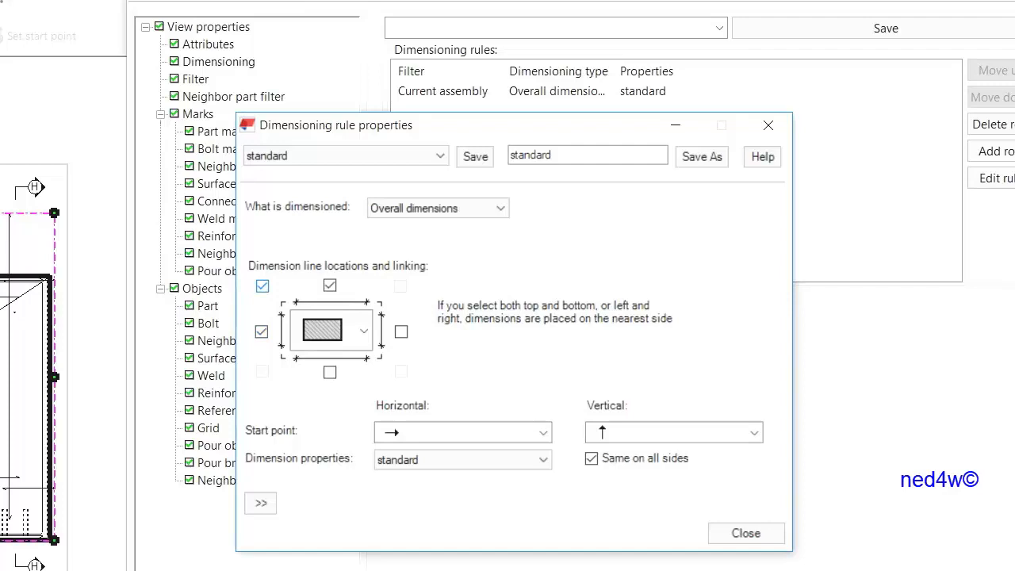
{"action": "left_click", "coordinate": [263, 286]}
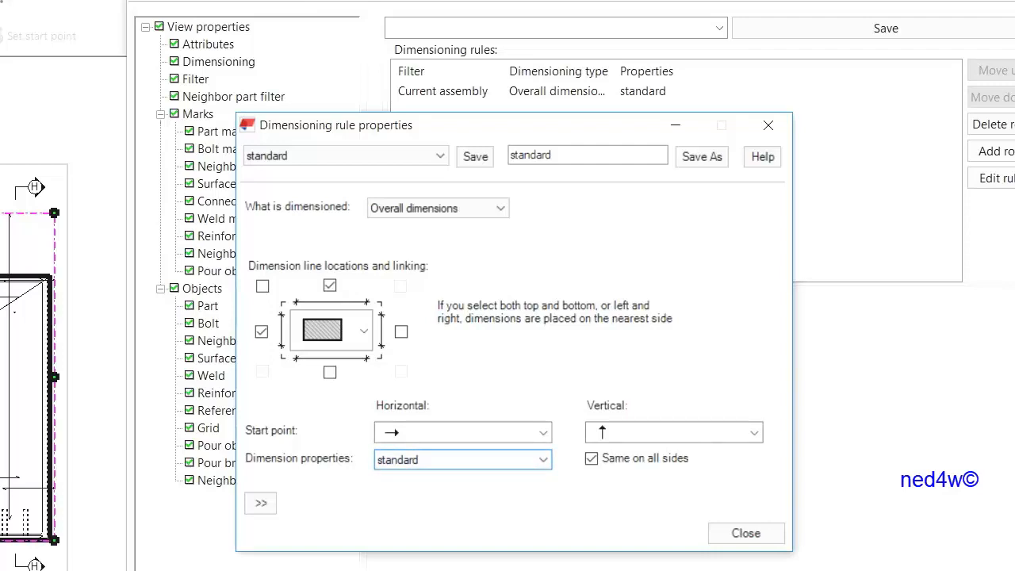
- Assign the excel_2.5 dimension properties to the overall dimensions rule
{"action": "left_click", "coordinate": [462, 460]}
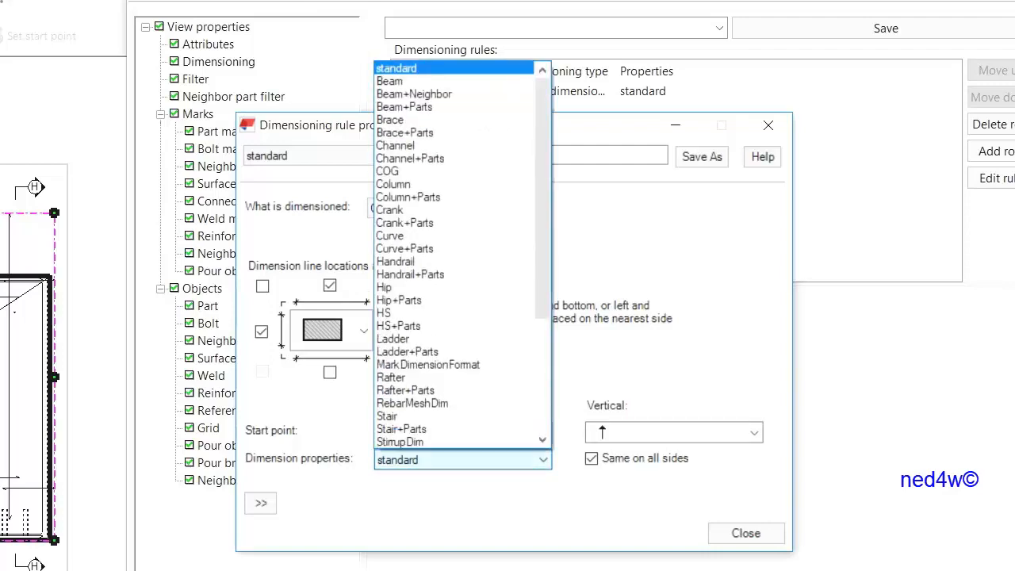
{"action": "scroll", "coordinate": [456, 254], "scroll_direction": "down", "scroll_amount": 5}
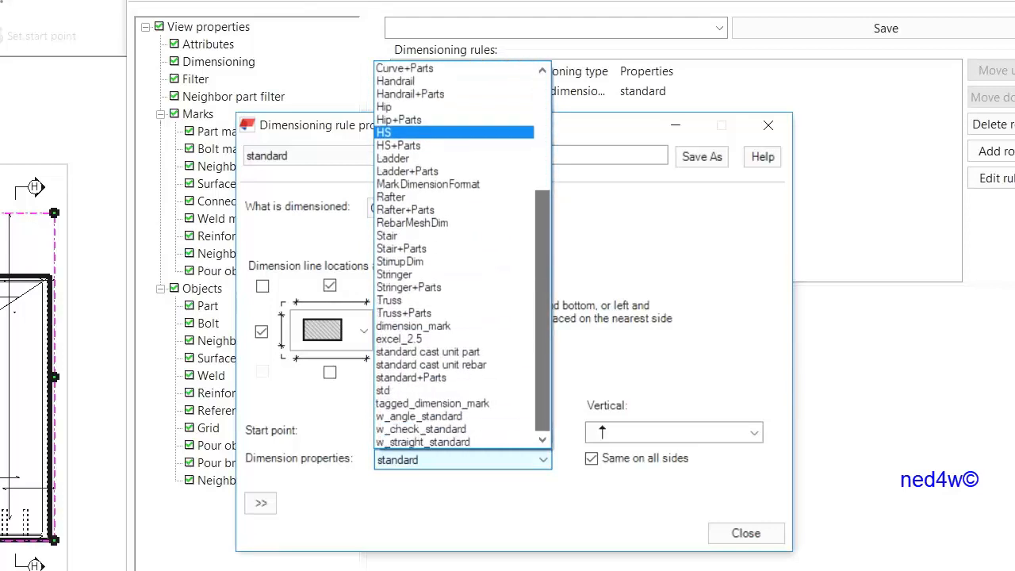
{"action": "left_click", "coordinate": [404, 339]}
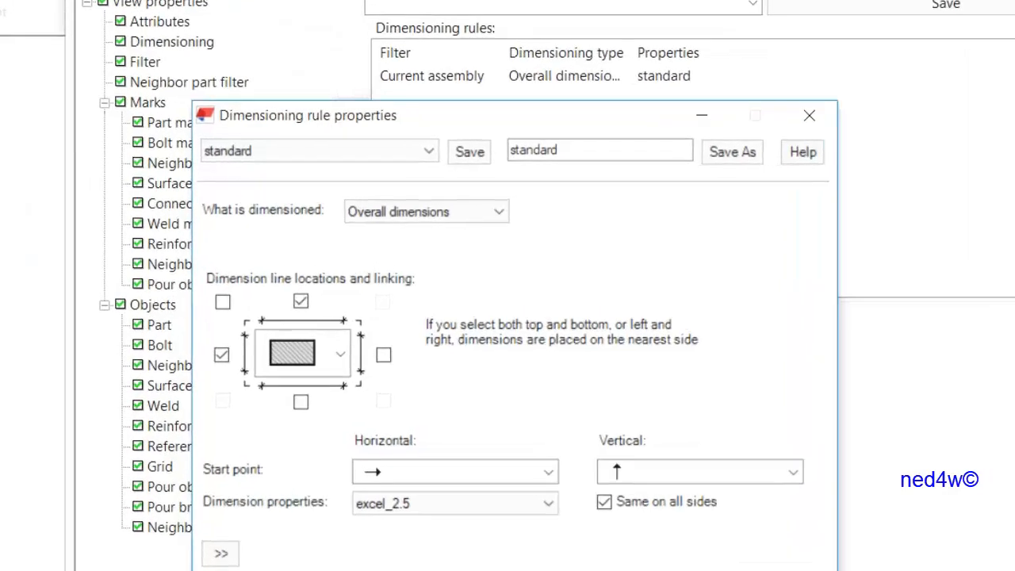
- Save the dimensioning rule properties as excel_overall_dim and close the rule editor
{"action": "left_click_drag", "start_coordinate": [573, 139], "coordinate": [511, 139]}
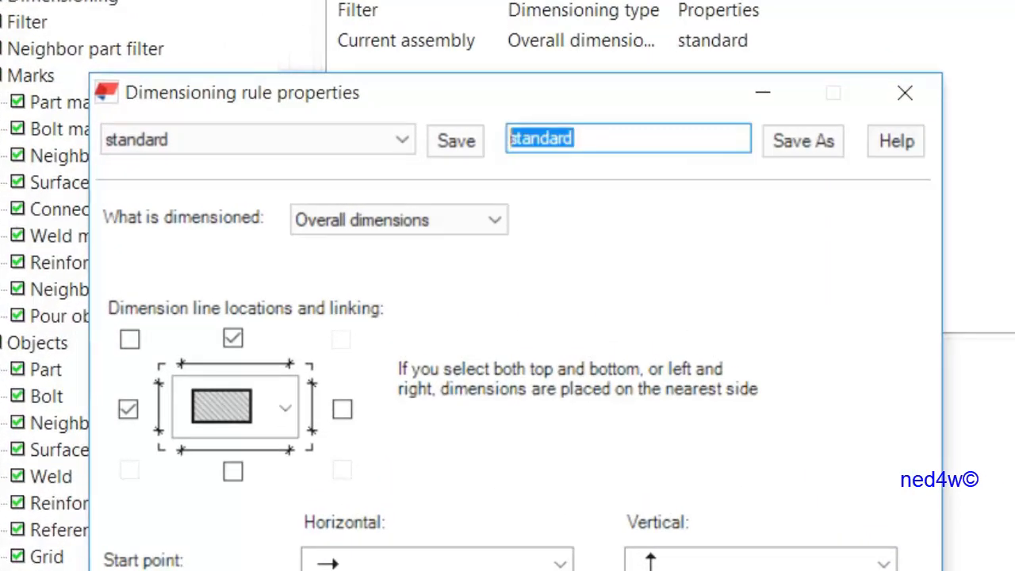
{"action": "type", "text": "ex"}
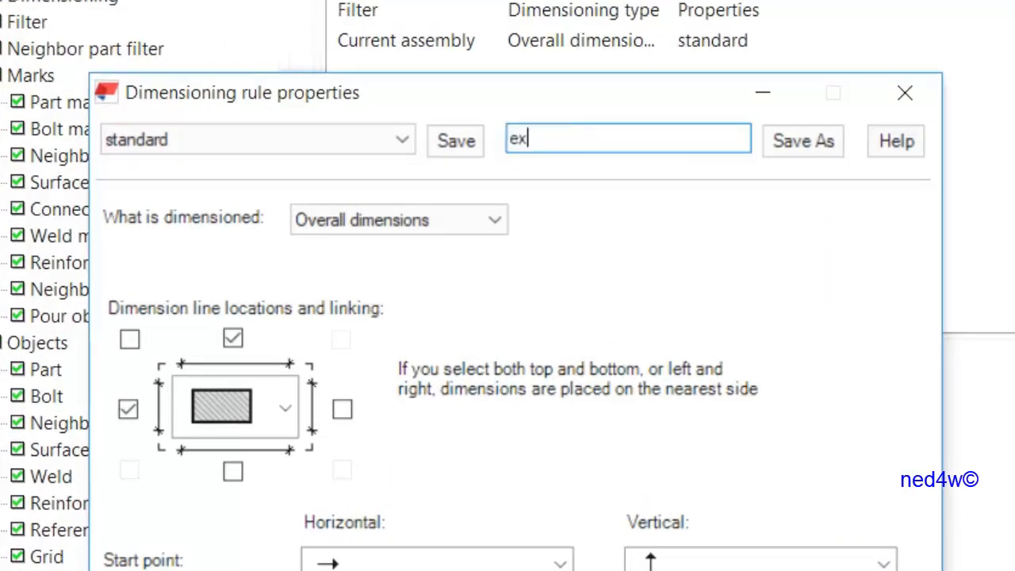
{"action": "type", "text": "cel_overo"}
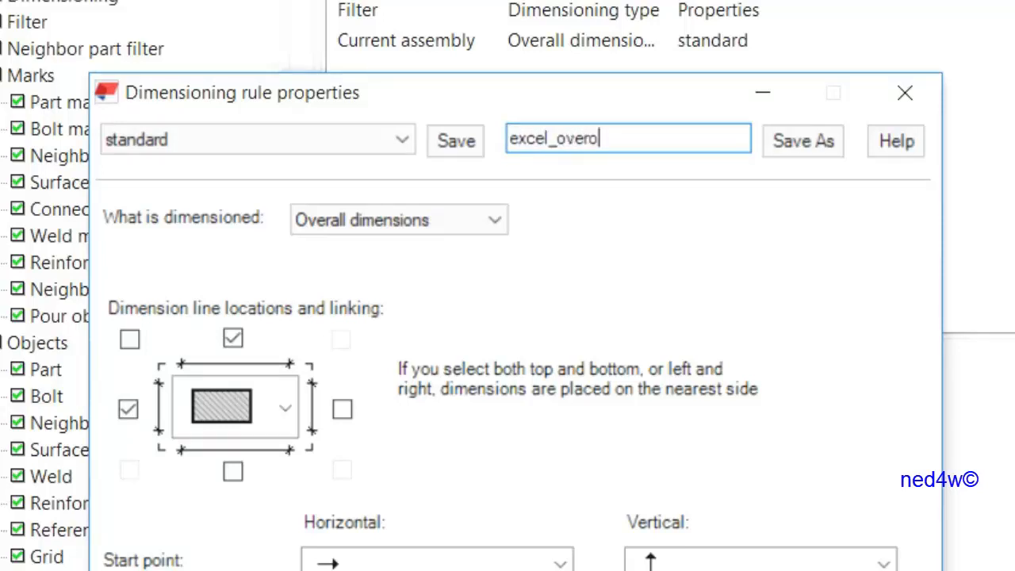
{"action": "key", "text": "BackSpace"}
{"action": "type", "text": "all_dim"}
{"action": "key", "text": "Tab"}
{"action": "key", "text": "Return"}
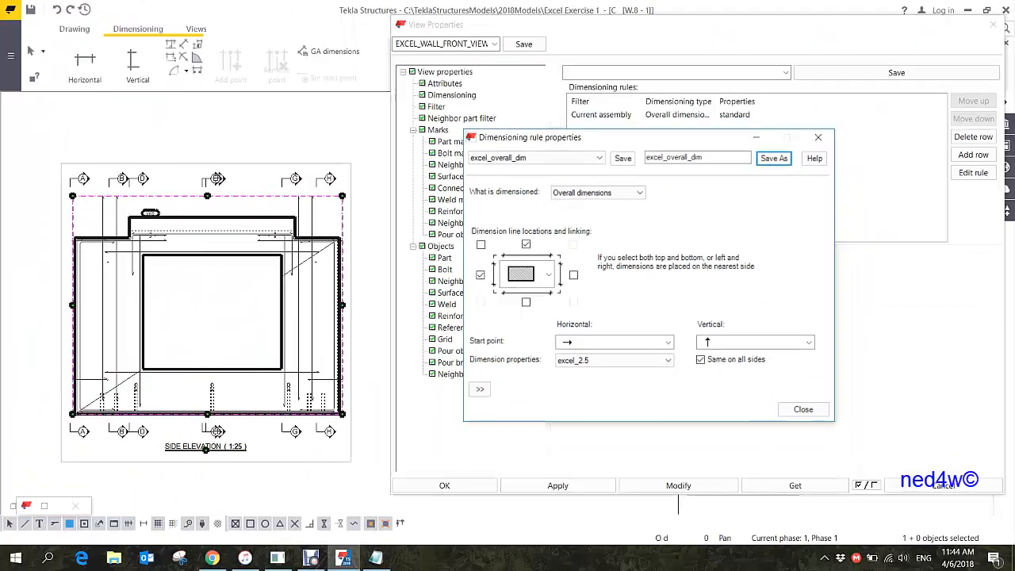
{"action": "key", "text": "Escape"}
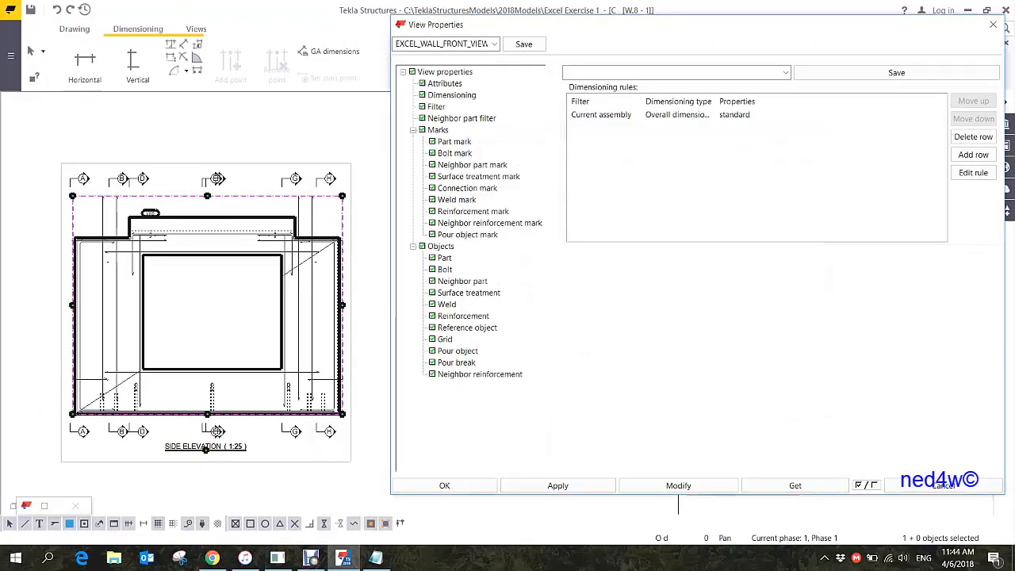
- Assign the excel_overall_dim properties to the overall dimensions rule and apply the change to the side elevation view
{"action": "left_click", "coordinate": [746, 114]}
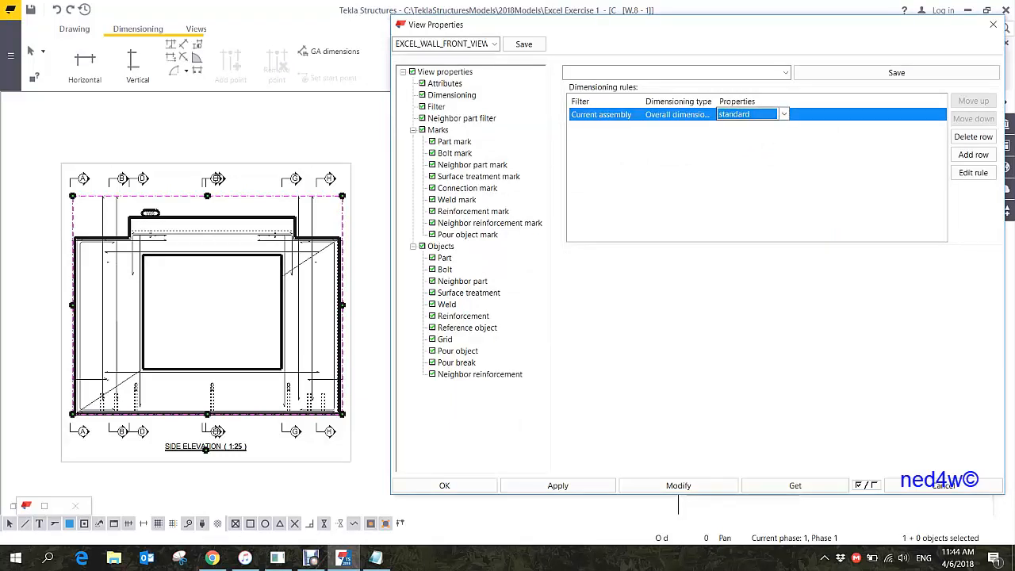
{"action": "key", "text": "alt+Down"}
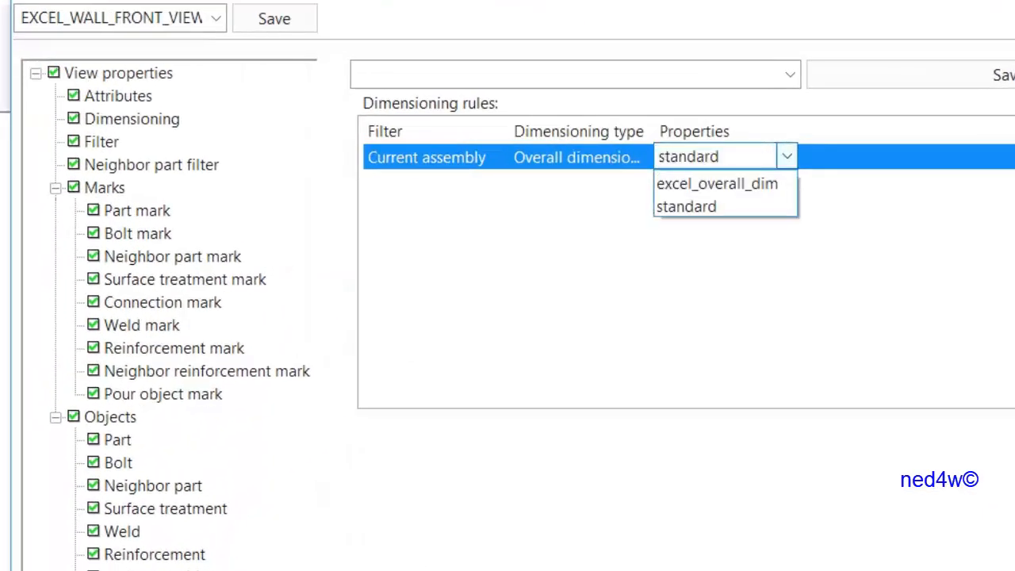
{"action": "key", "text": "Return"}
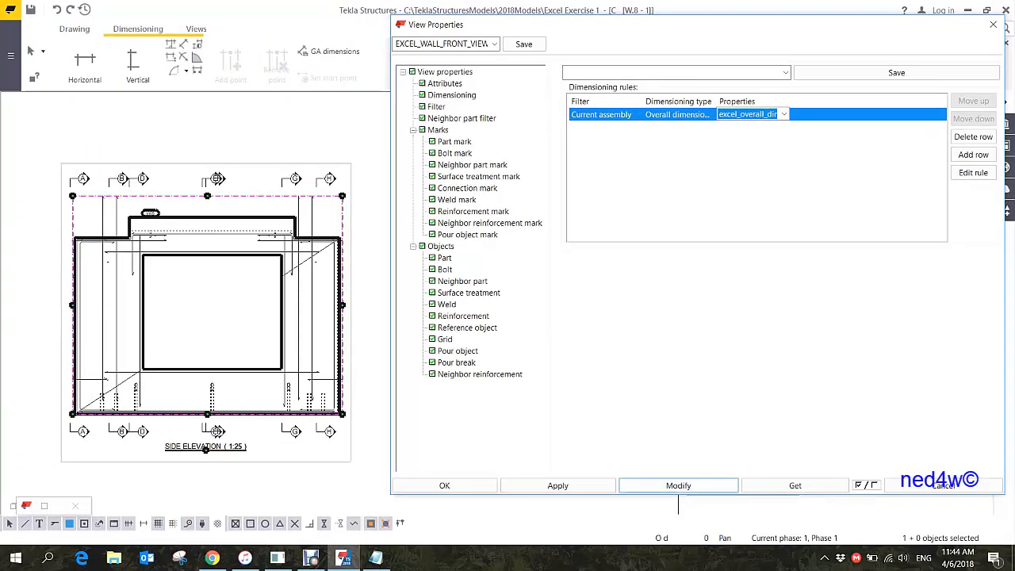
{"action": "key", "text": "Return"}
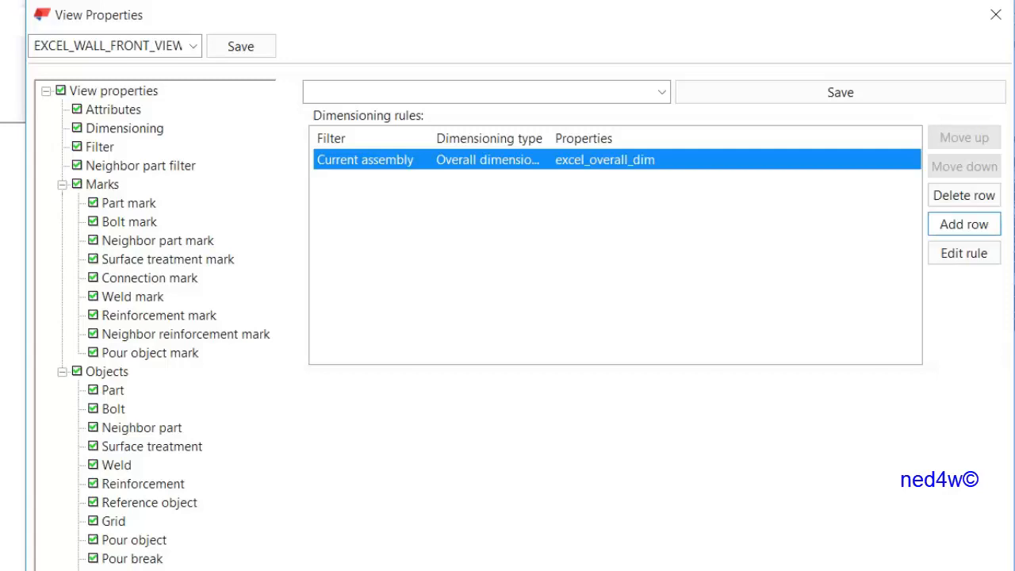
- Add a second dimensioning rule for the Current assembly and set its dimensioning type to Hole dimensions
{"action": "left_click", "coordinate": [963, 223]}
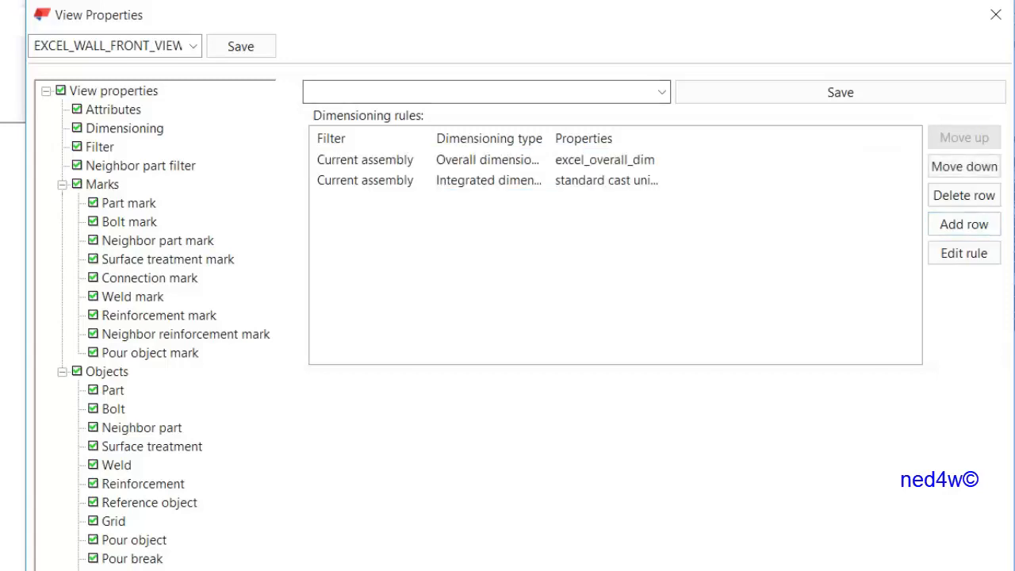
{"action": "left_click", "coordinate": [488, 180]}
{"action": "left_click", "coordinate": [488, 180]}
{"action": "left_click", "coordinate": [540, 180]}
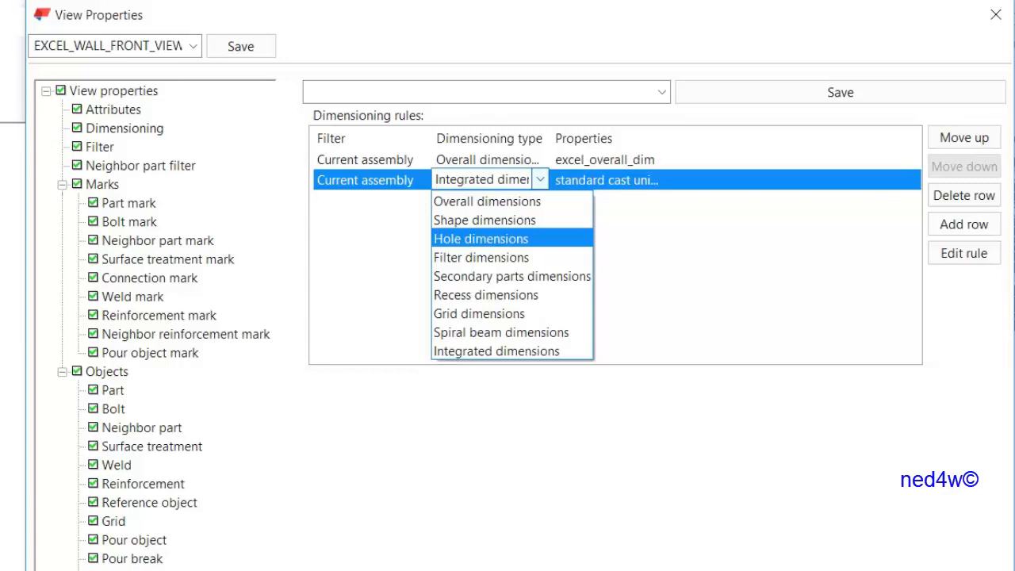
{"action": "key", "text": "Return"}
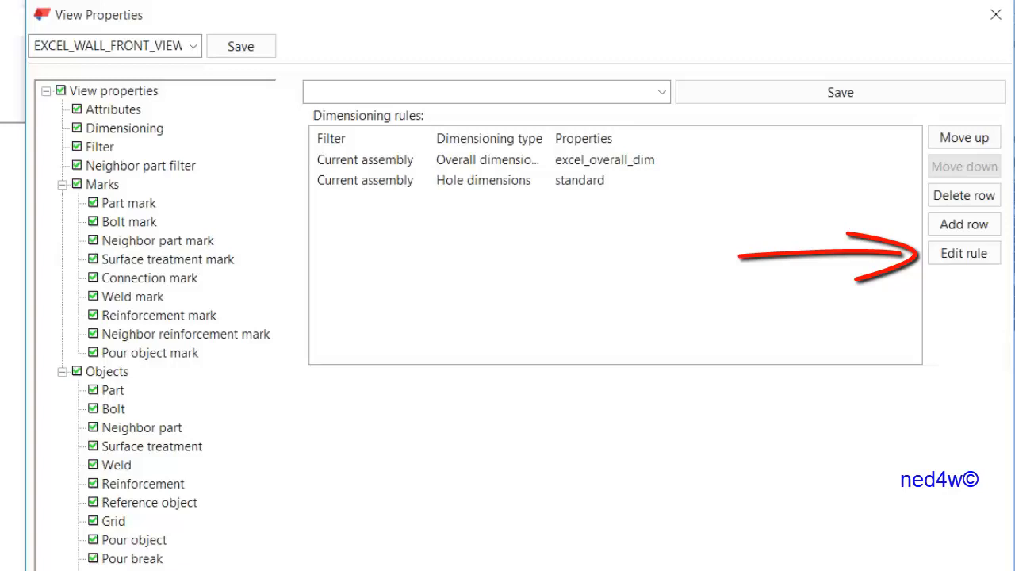
- Open the hole dimensions rule for editing and disable linking at the upper left corner between the top and left dimension lines
{"action": "left_click", "coordinate": [482, 180]}
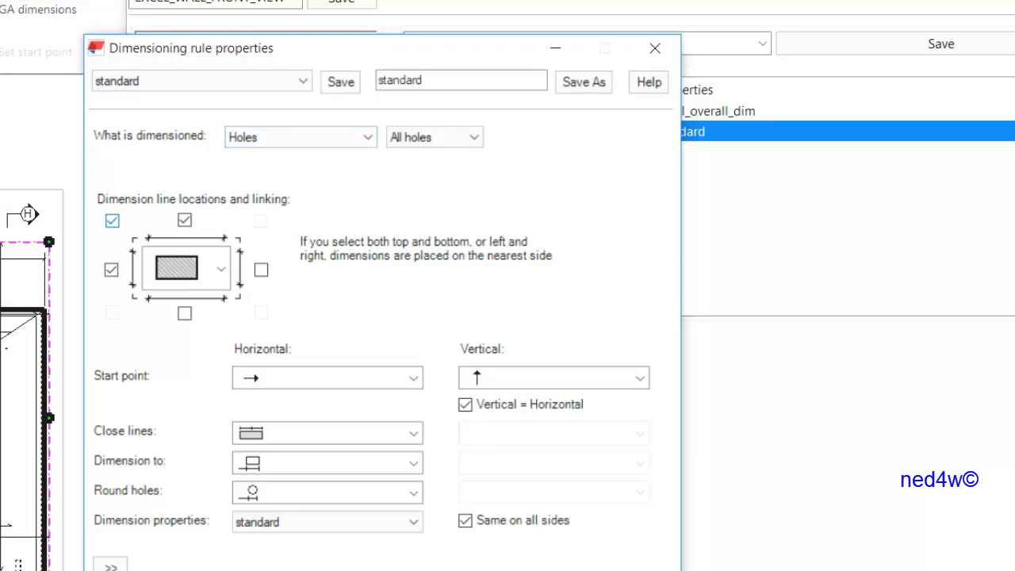
{"action": "left_click", "coordinate": [112, 220]}
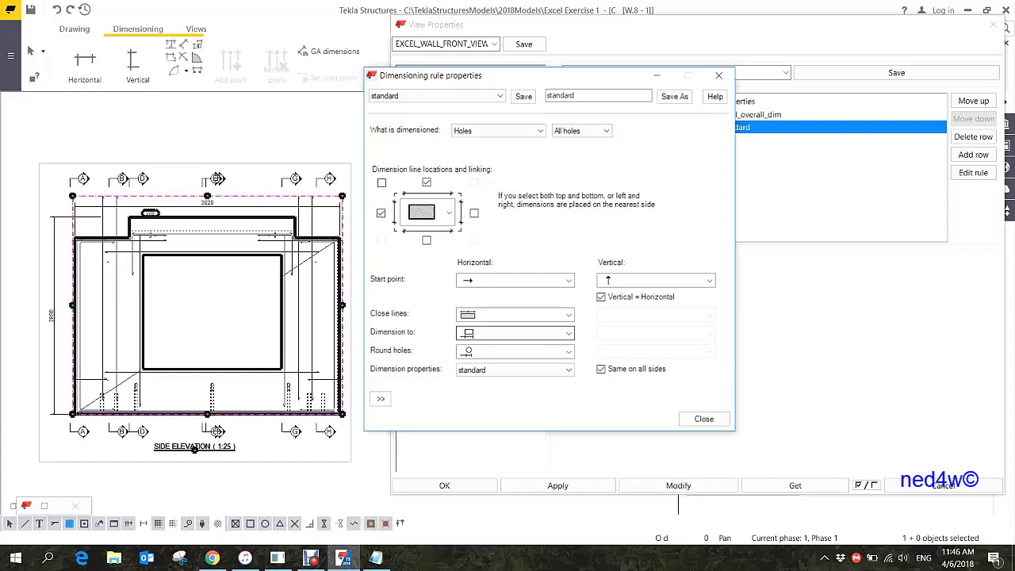
{"action": "left_click", "coordinate": [569, 333]}
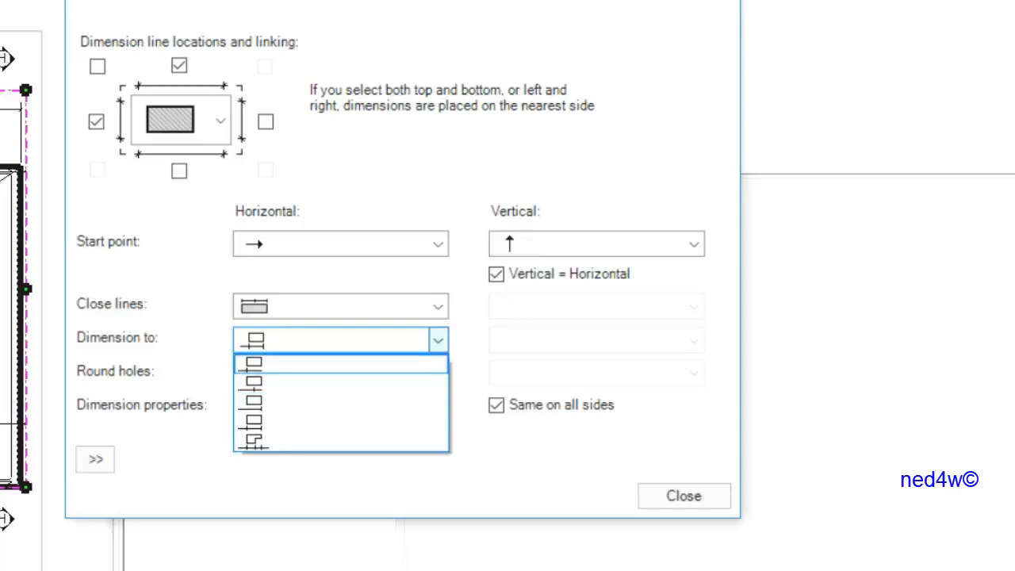
{"action": "key", "text": "Return"}
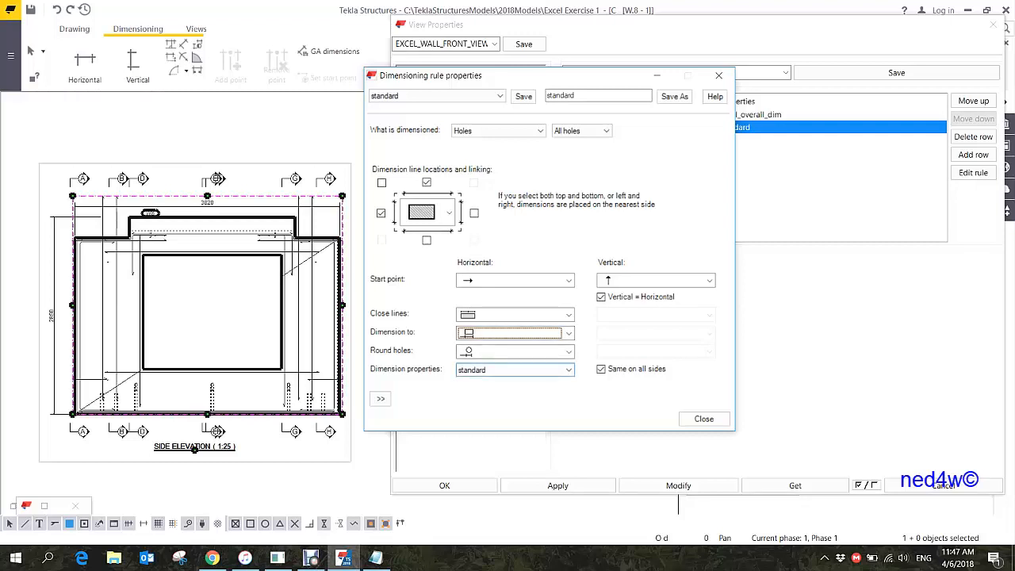
- Assign the excel_2.5 dimension properties to the hole dimensions rule
{"action": "left_click", "coordinate": [515, 370]}
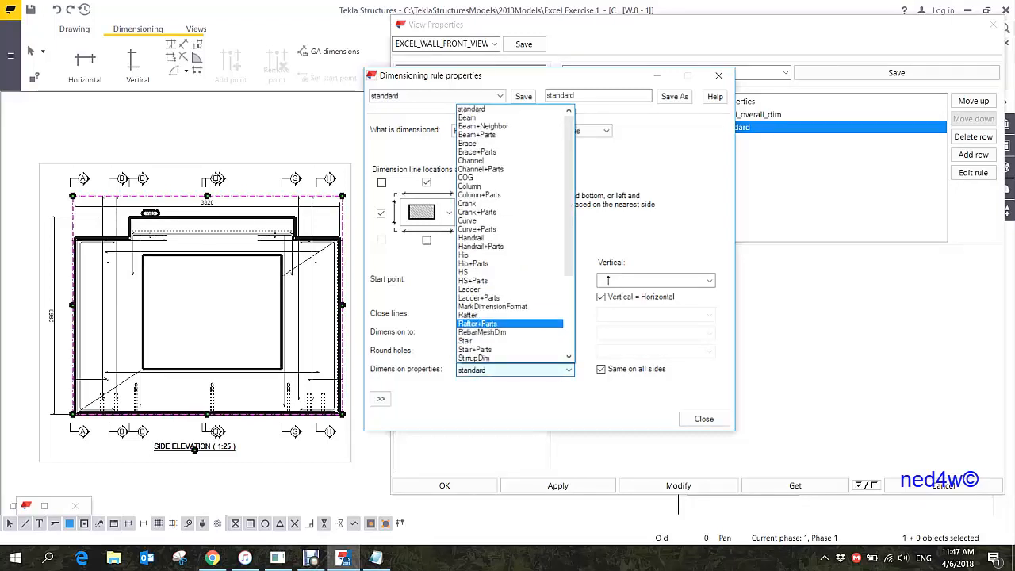
{"action": "scroll", "coordinate": [511, 261], "scroll_direction": "down", "scroll_amount": 8}
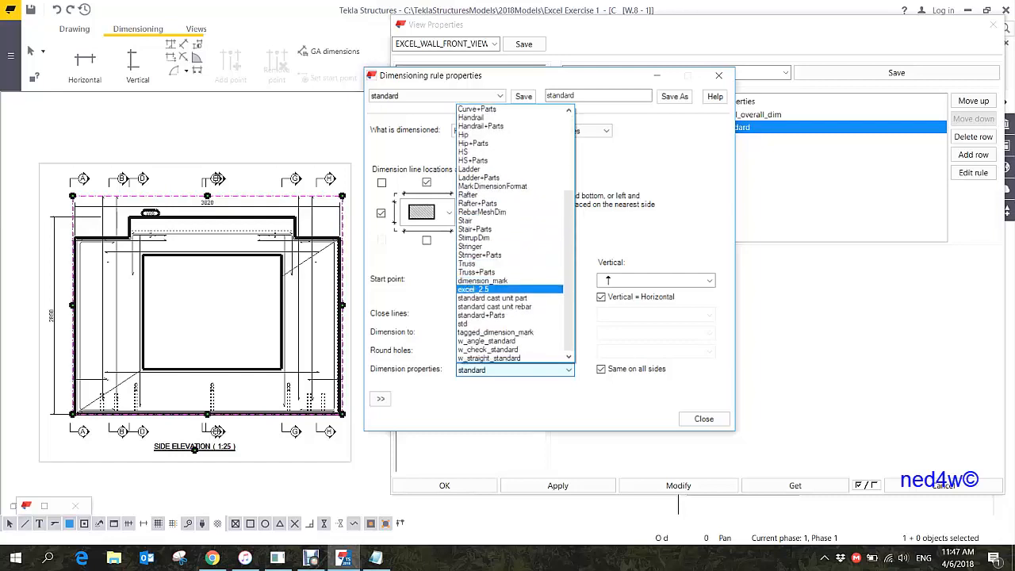
{"action": "left_click", "coordinate": [507, 289]}
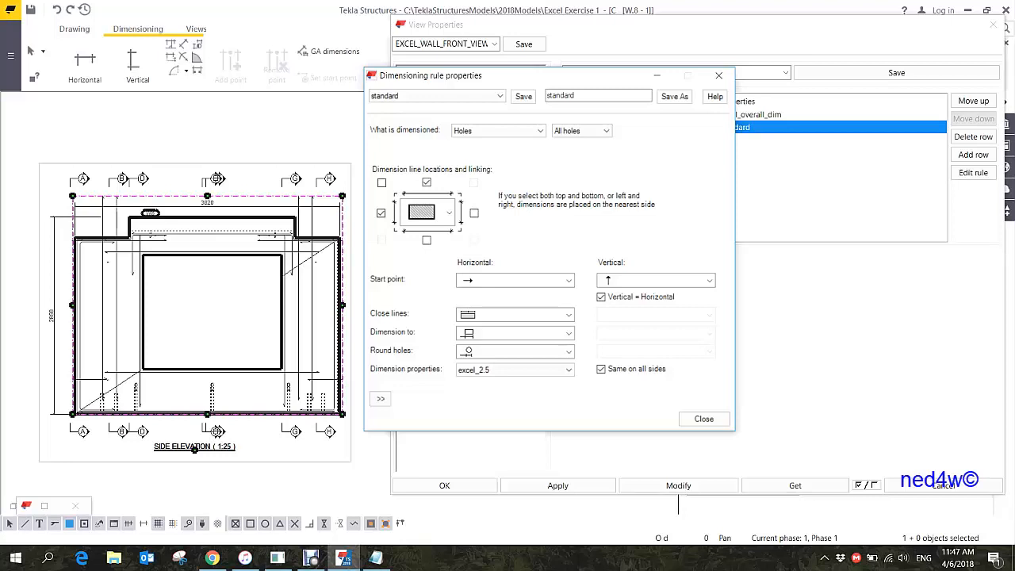
- Save the hole dimensioning rule properties as excel_hole_dim and close the rule editor
{"action": "double_click", "coordinate": [559, 96]}
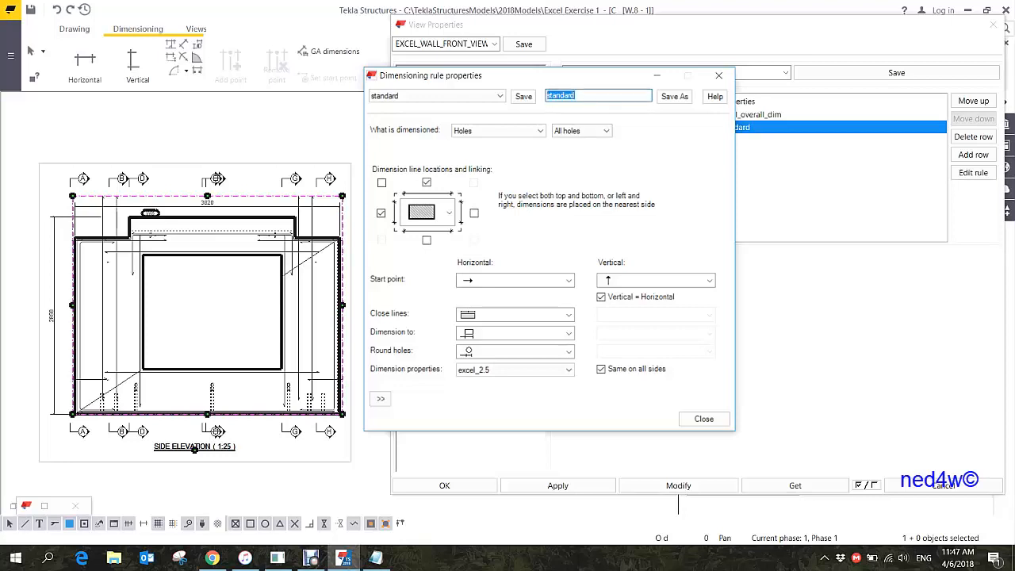
{"action": "type", "text": "excel_hole_dm"}
{"action": "left_click", "coordinate": [674, 96]}
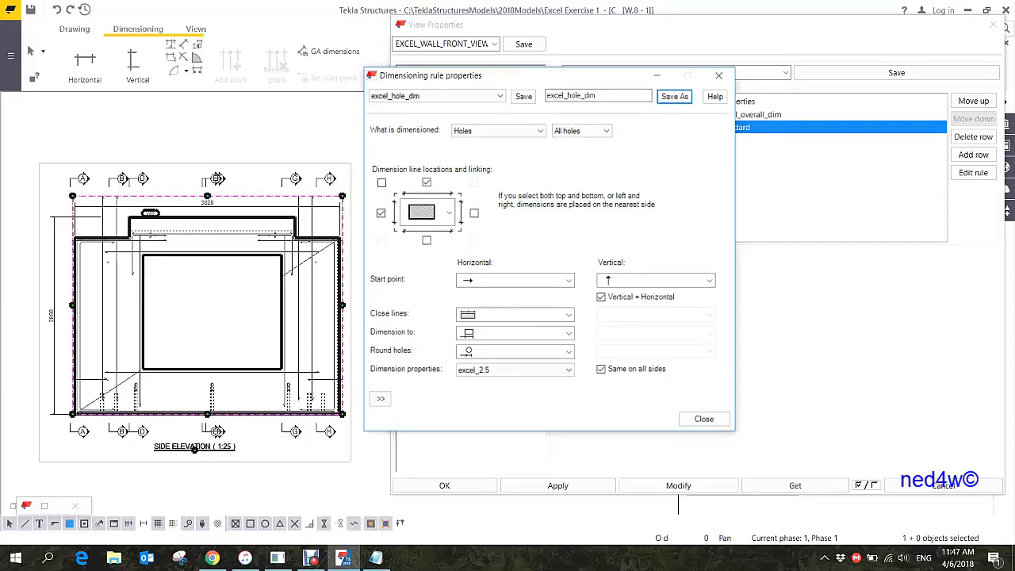
{"action": "left_click", "coordinate": [704, 419]}
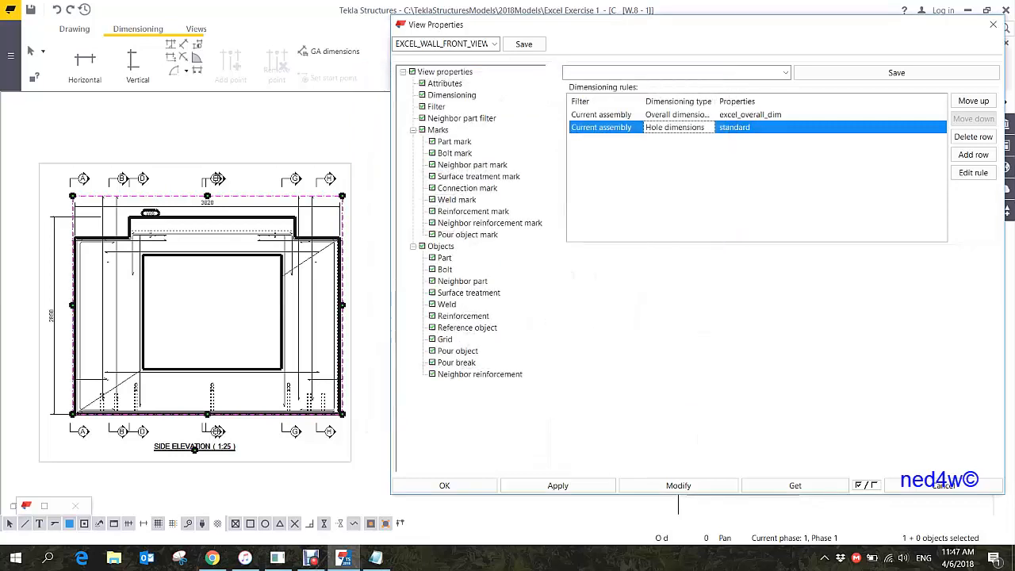
- Assign the excel_hole_dim properties to the hole dimensions rule and apply the change to the side elevation view
{"action": "left_click", "coordinate": [783, 127]}
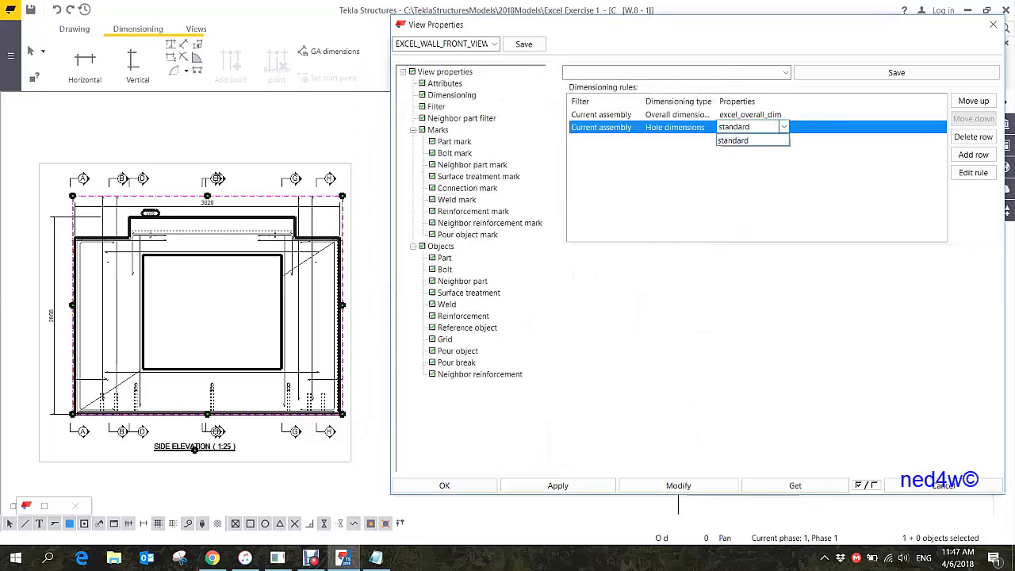
{"action": "left_click", "coordinate": [738, 149]}
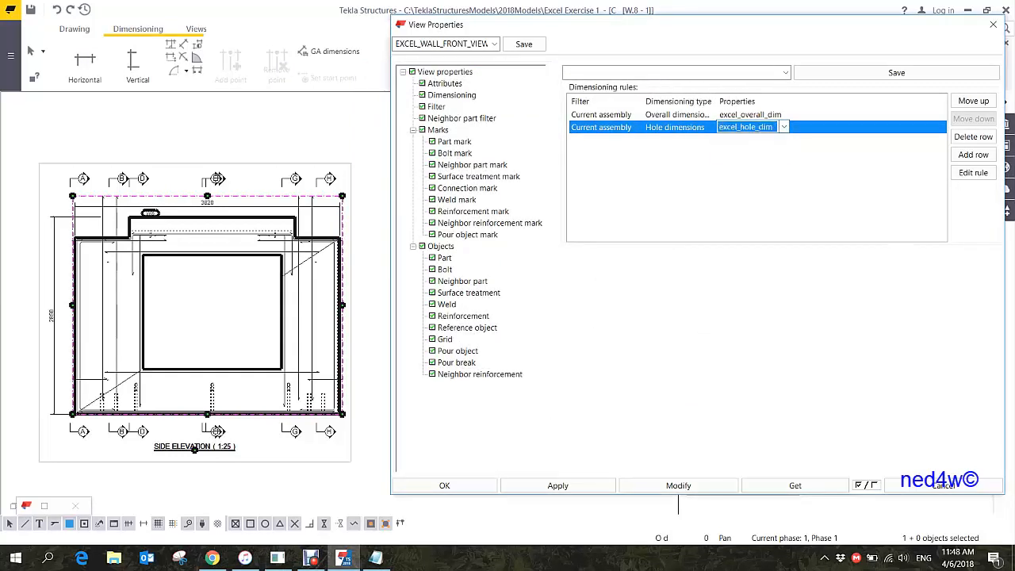
{"action": "left_click", "coordinate": [678, 486]}
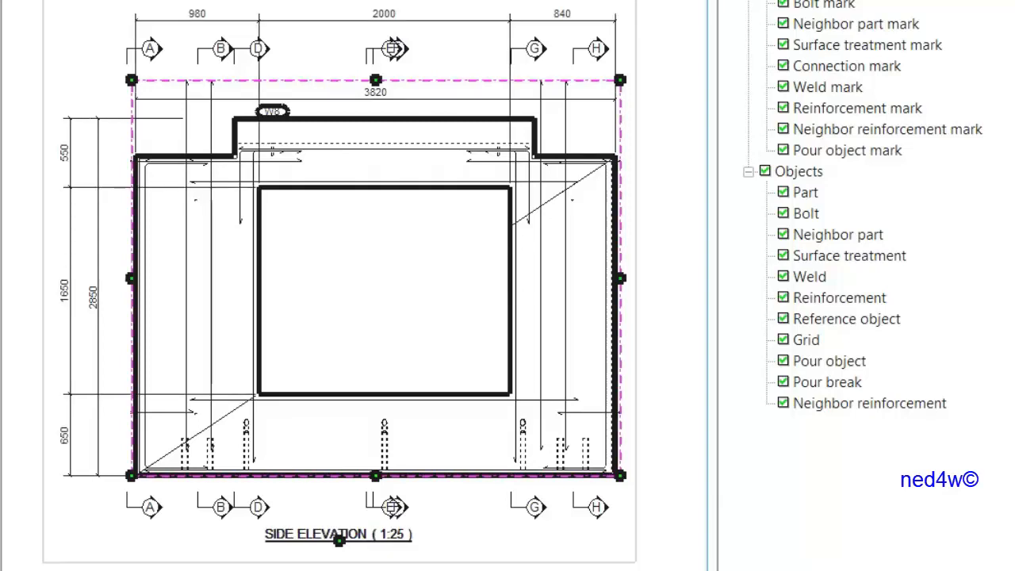
- Move the hole dimensions rule above the overall dimensions rule and apply the new order to the side elevation view
{"action": "middle_click_drag", "start_coordinate": [376, 278], "coordinate": [404, 306]}
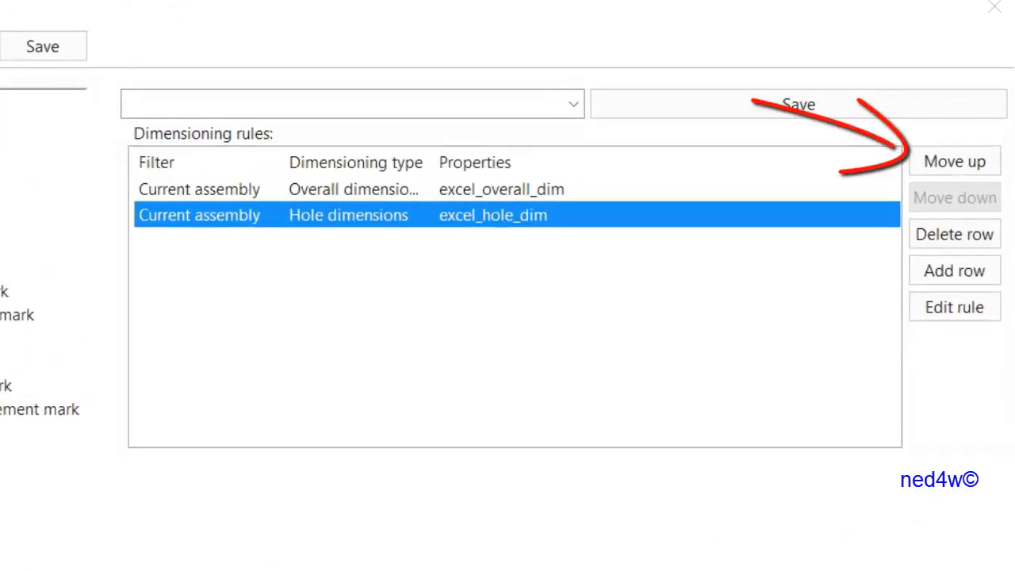
{"action": "left_click", "coordinate": [954, 161]}
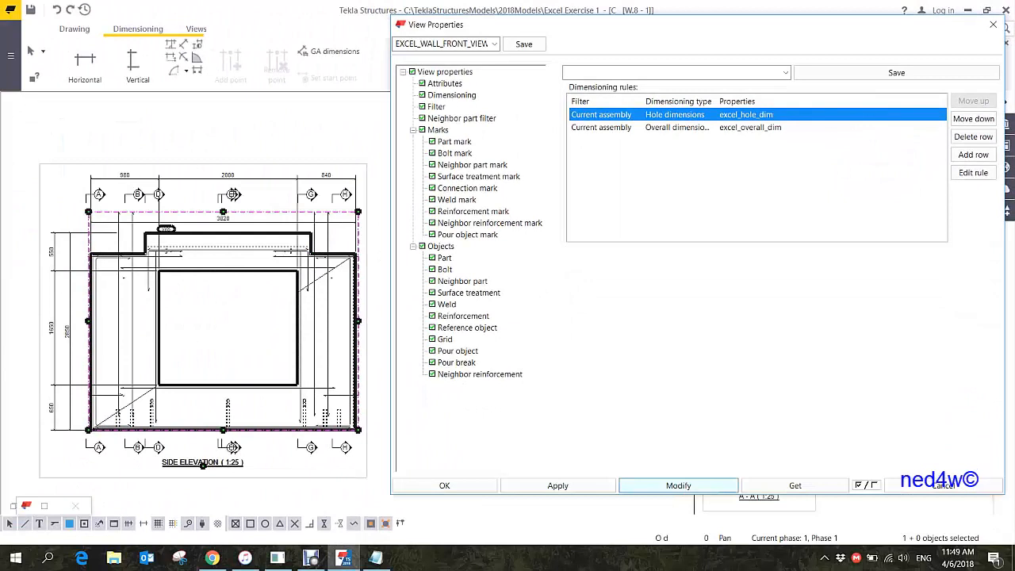
{"action": "left_click", "coordinate": [678, 485]}
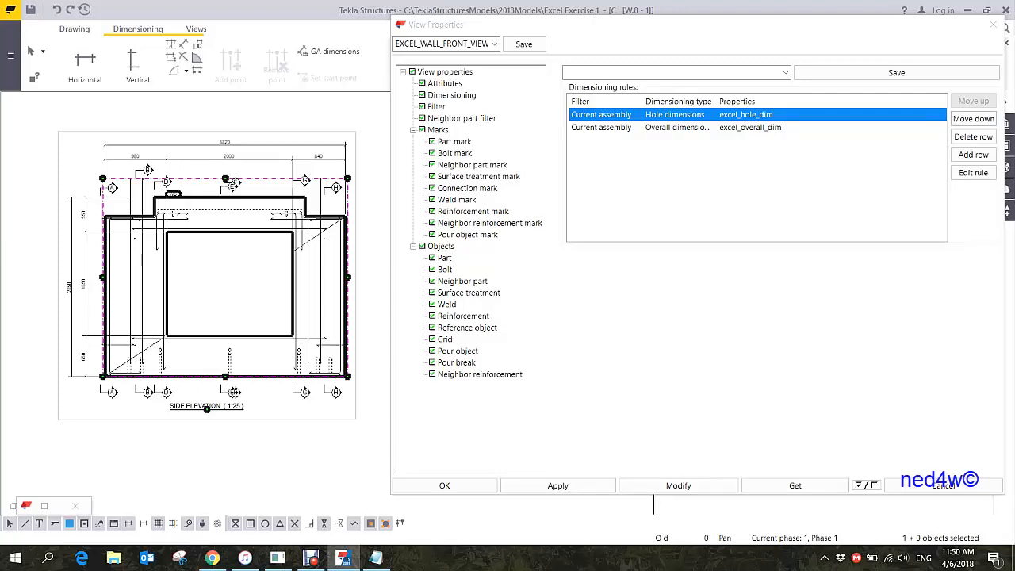
- Add a third dimensioning rule for the Current assembly and set its dimensioning type to Shape dimensions
{"action": "left_click", "coordinate": [973, 154]}
{"action": "left_click", "coordinate": [678, 140]}
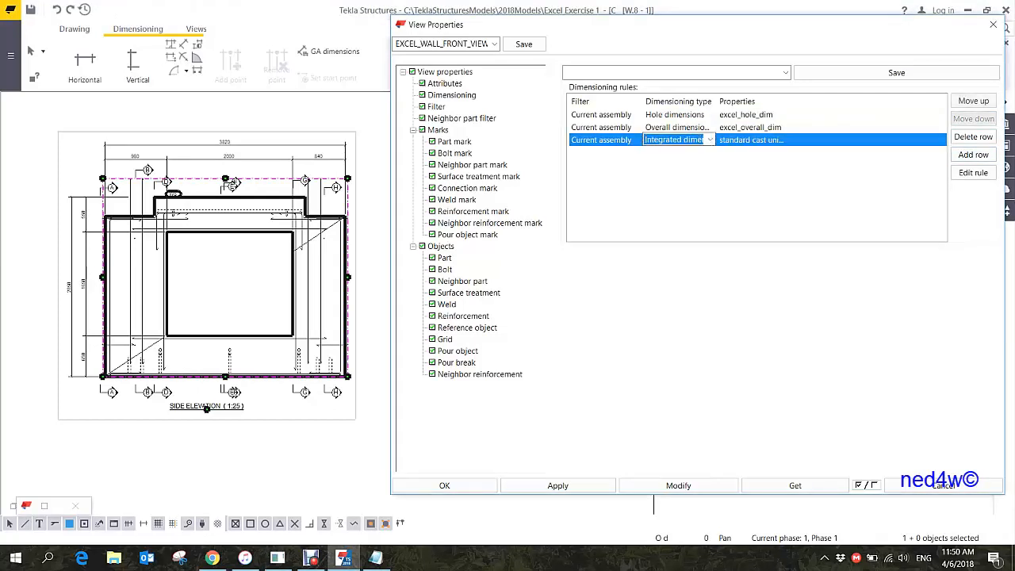
{"action": "left_click", "coordinate": [709, 140]}
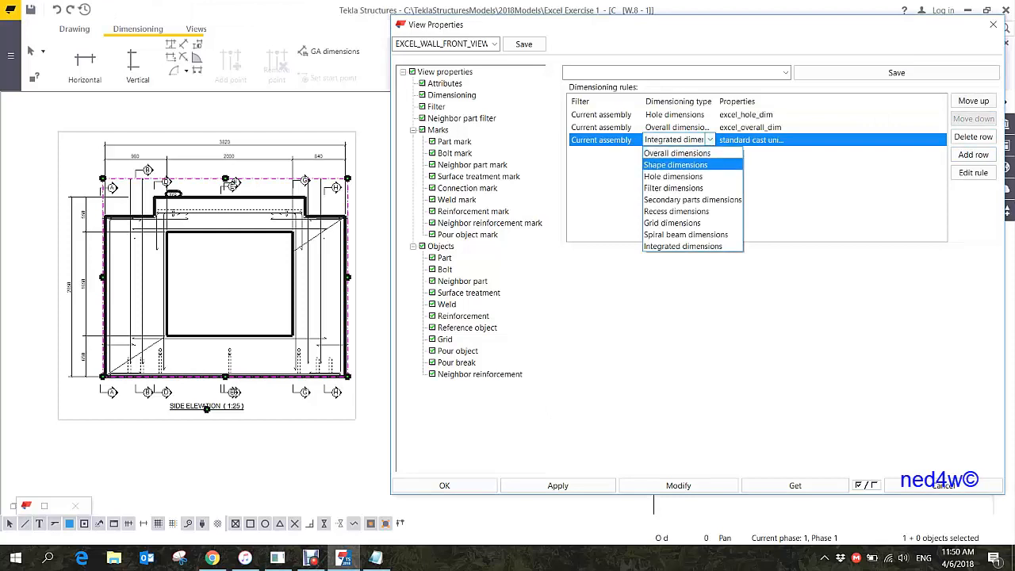
{"action": "key", "text": "Return"}
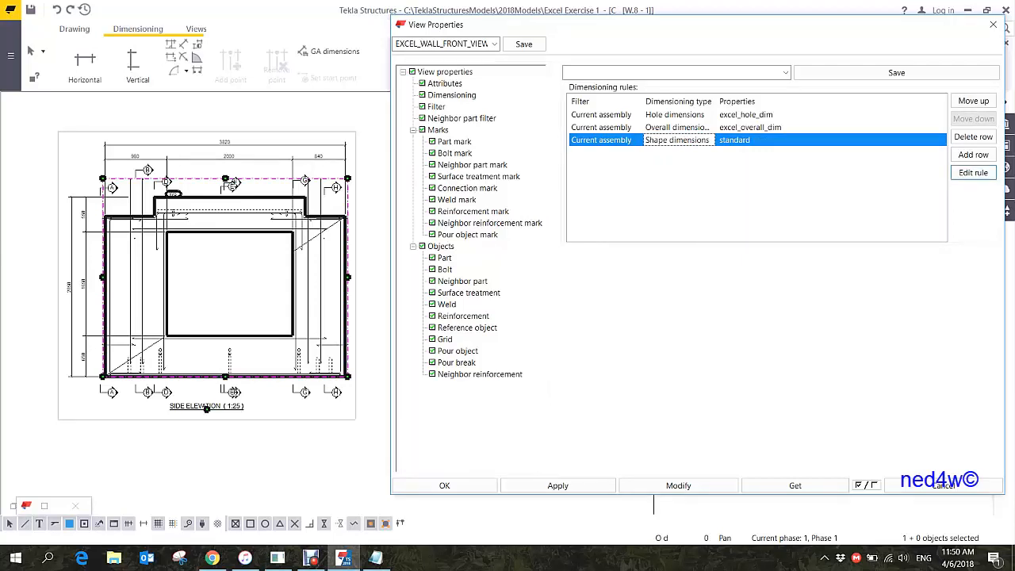
- Open the shape dimensions rule for editing and turn off its bottom dimension line location
{"action": "left_click", "coordinate": [983, 172]}
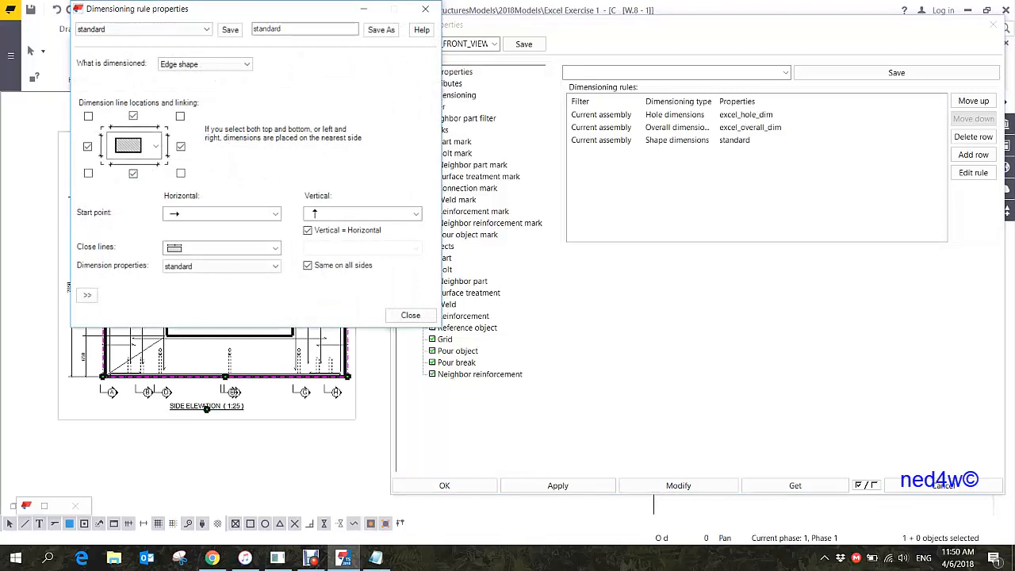
{"action": "left_click", "coordinate": [132, 173]}
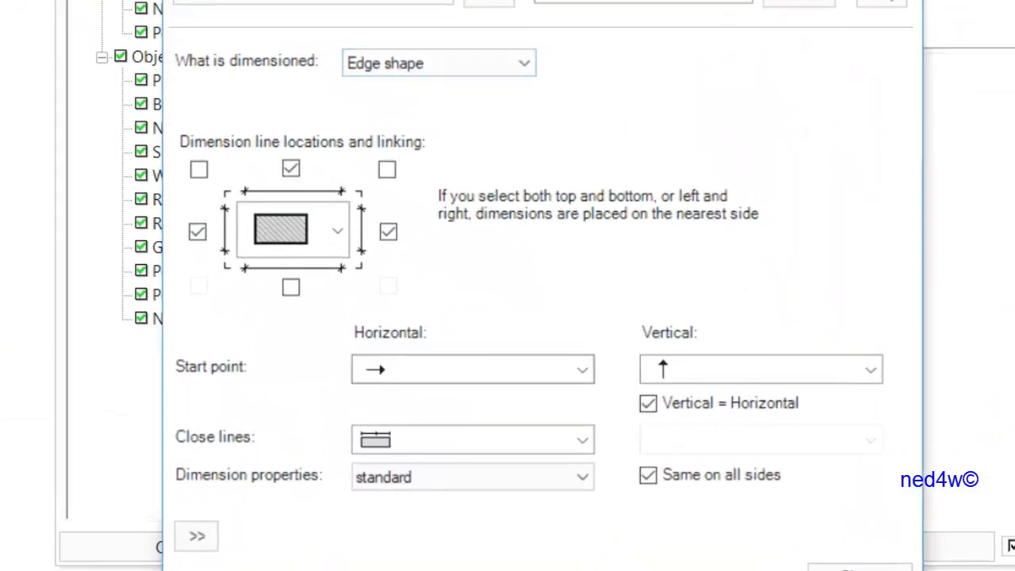
{"action": "left_click", "coordinate": [582, 439]}
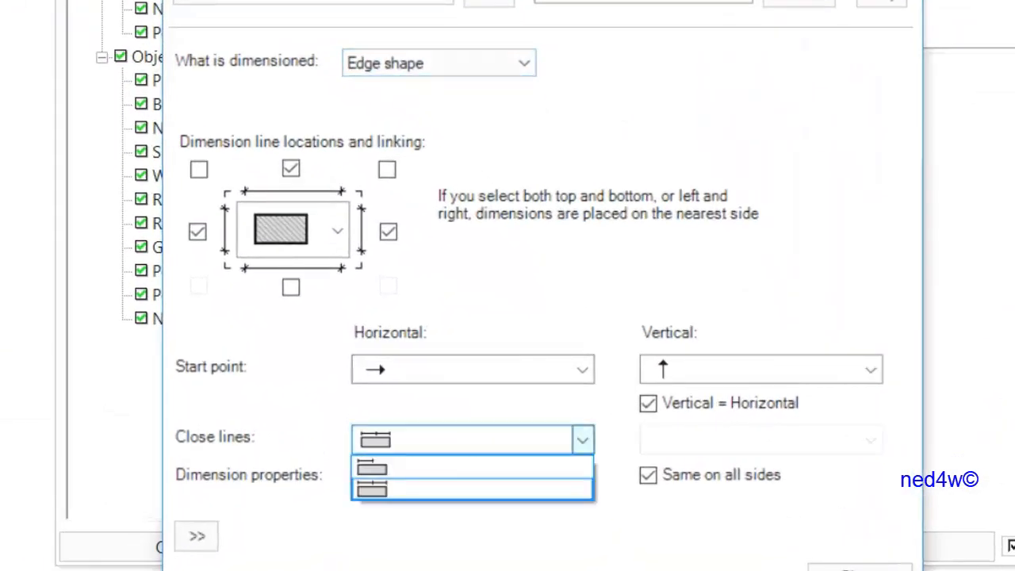
{"action": "left_click", "coordinate": [582, 439]}
- Assign the excel_2.5 dimension properties to the shape dimensions rule
{"action": "left_click", "coordinate": [582, 476]}
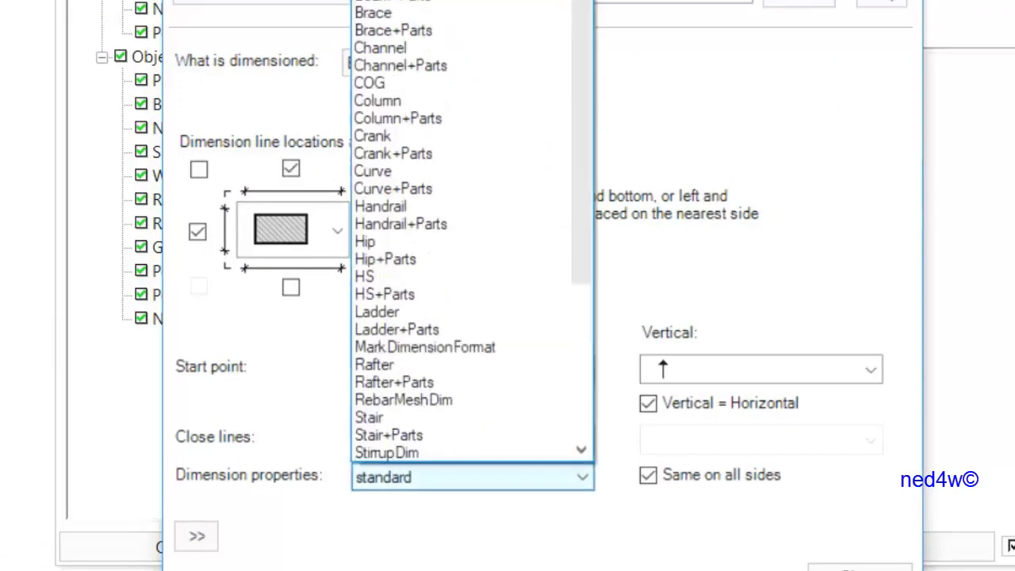
{"action": "scroll", "coordinate": [460, 354], "scroll_direction": "down", "scroll_amount": 1}
{"action": "scroll", "coordinate": [460, 354], "scroll_direction": "down", "scroll_amount": 4}
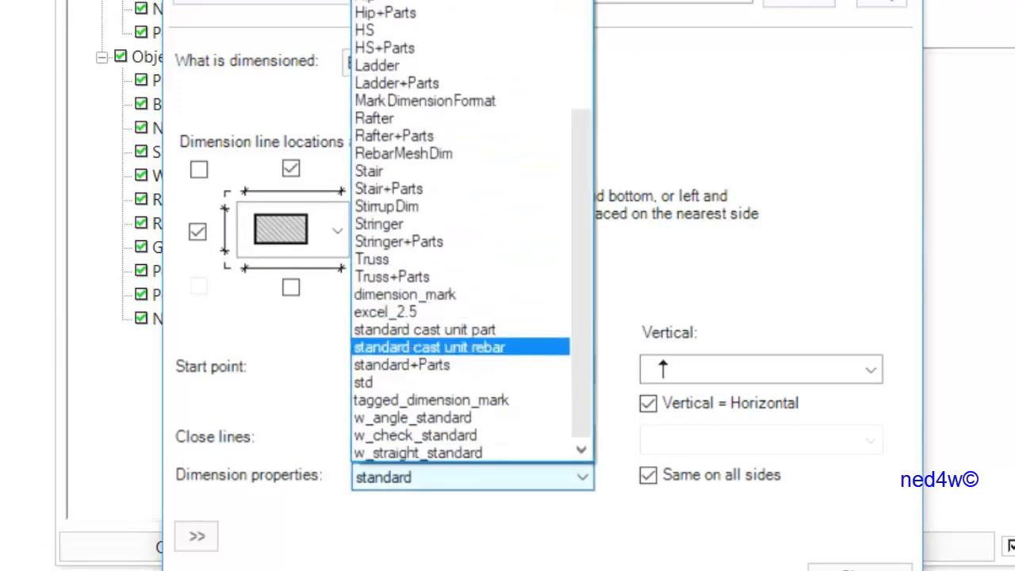
{"action": "left_click", "coordinate": [397, 312]}
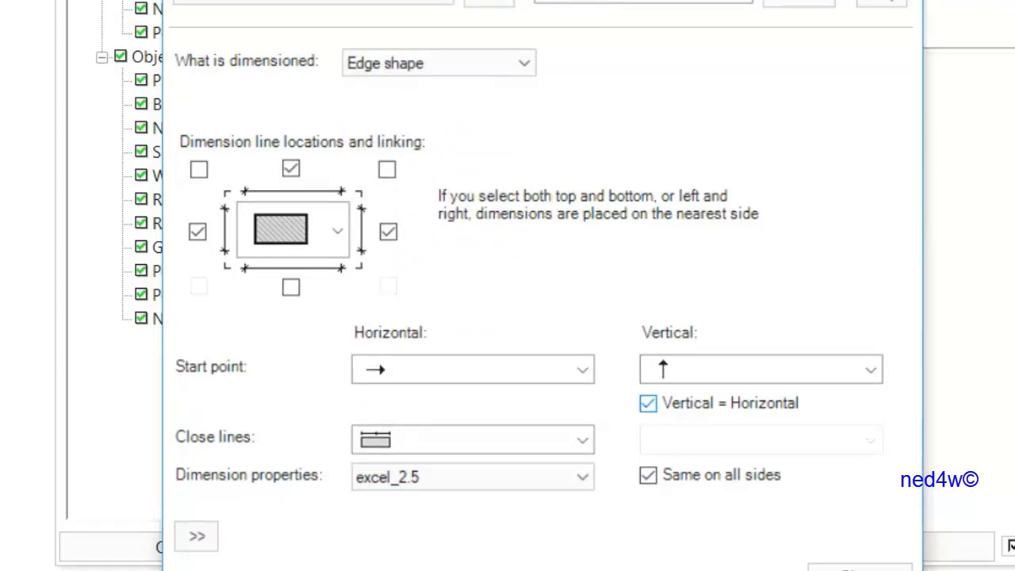
- Disable Vertical = Horizontal in the shape dimensions rule and set the vertical start point to the downward arrow
{"action": "left_click", "coordinate": [647, 403]}
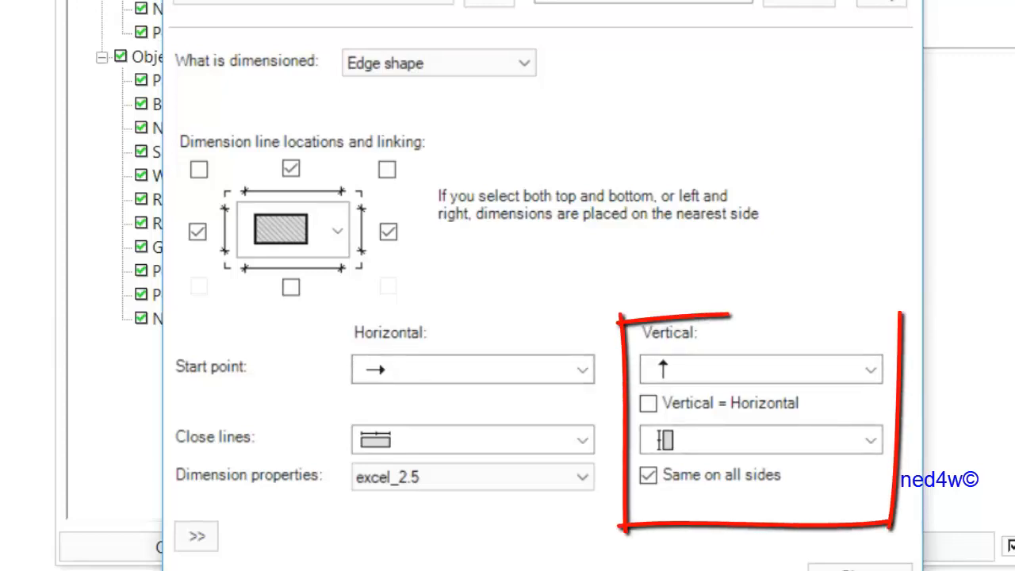
{"action": "left_click", "coordinate": [871, 369]}
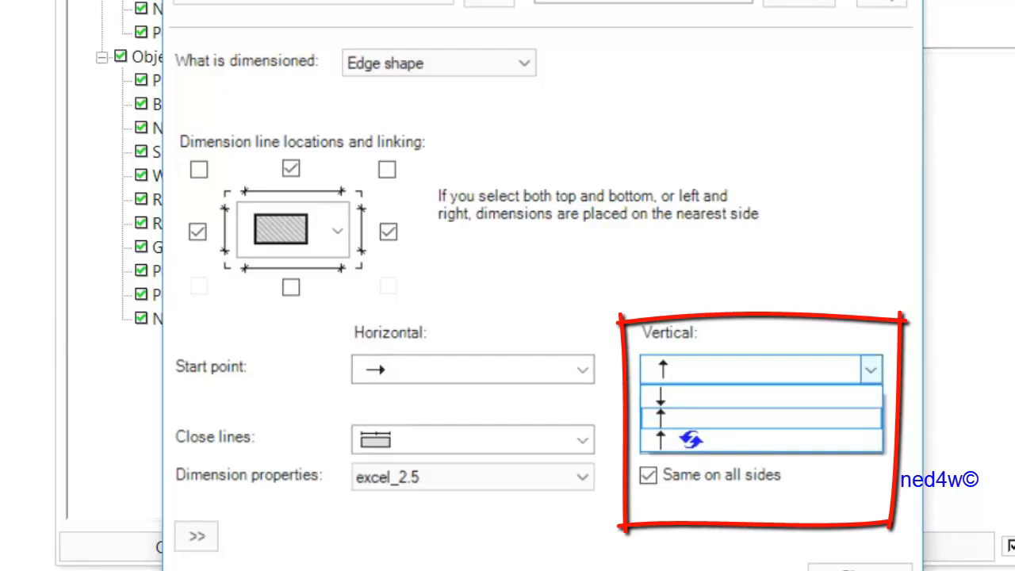
{"action": "left_click", "coordinate": [714, 397]}
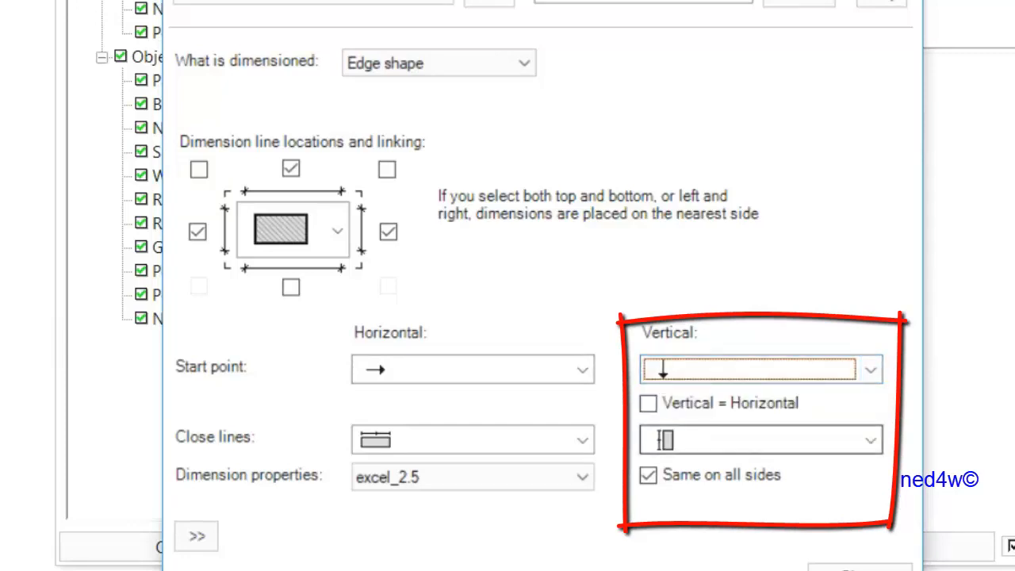
- Set the vertical close lines to the option that leaves them open and save the rule properties as excel_shape_dim
{"action": "left_click", "coordinate": [871, 440]}
{"action": "left_click", "coordinate": [714, 466]}
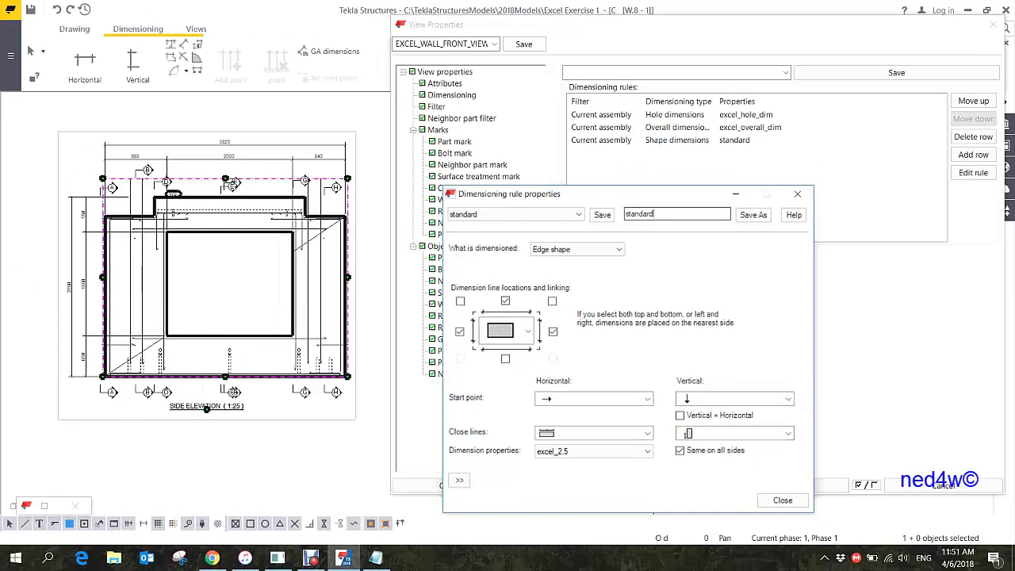
{"action": "left_click_drag", "start_coordinate": [653, 213], "coordinate": [626, 213]}
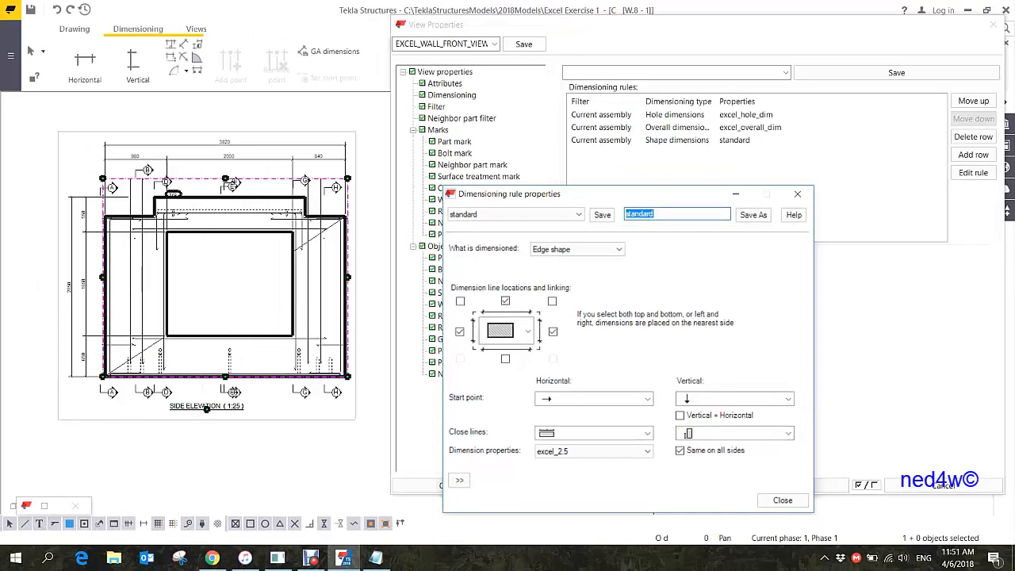
{"action": "type", "text": "excel_"}
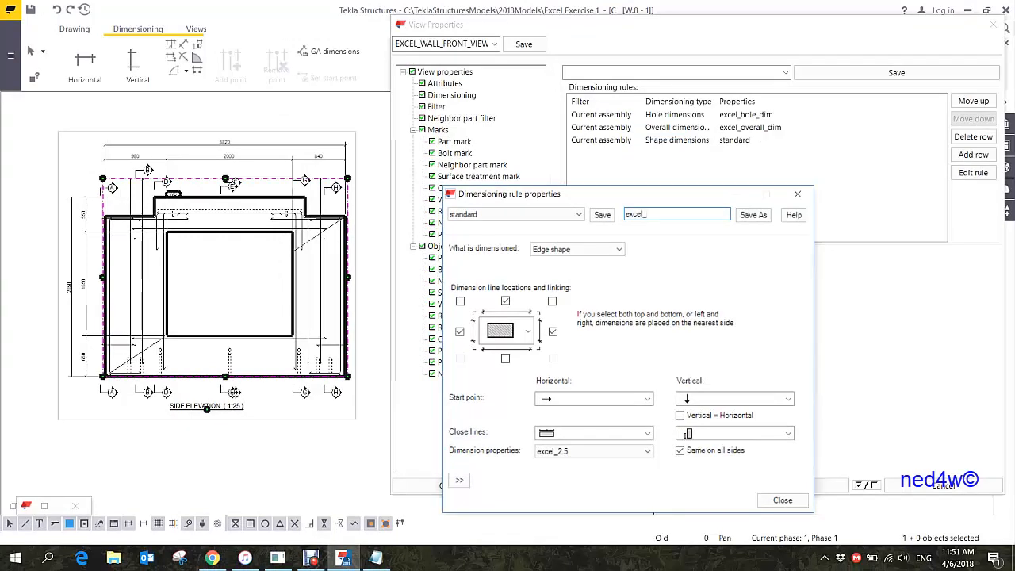
{"action": "type", "text": "shape_dim"}
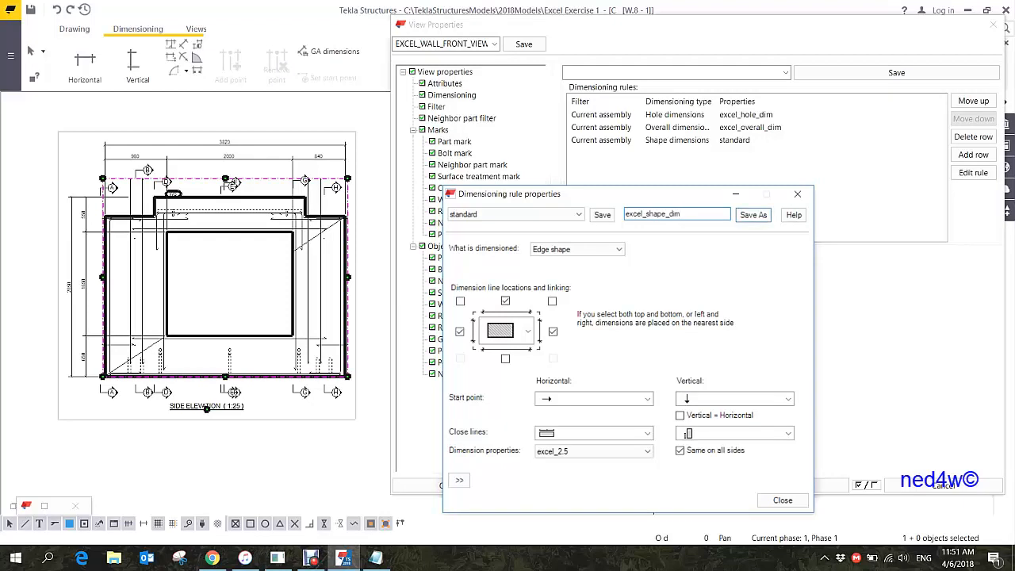
{"action": "left_click", "coordinate": [753, 214]}
{"action": "left_click", "coordinate": [783, 500]}
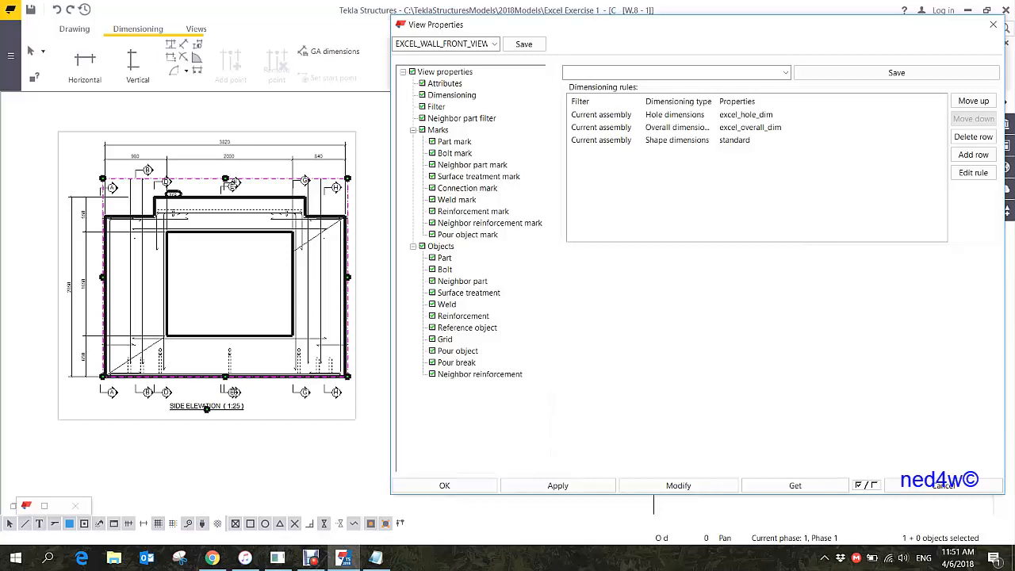
- Assign the excel_shape_dim properties to the Shape dimensions rule and apply the change to the side elevation view
{"action": "left_click", "coordinate": [745, 139]}
{"action": "left_click", "coordinate": [783, 139]}
{"action": "left_click", "coordinate": [745, 153]}
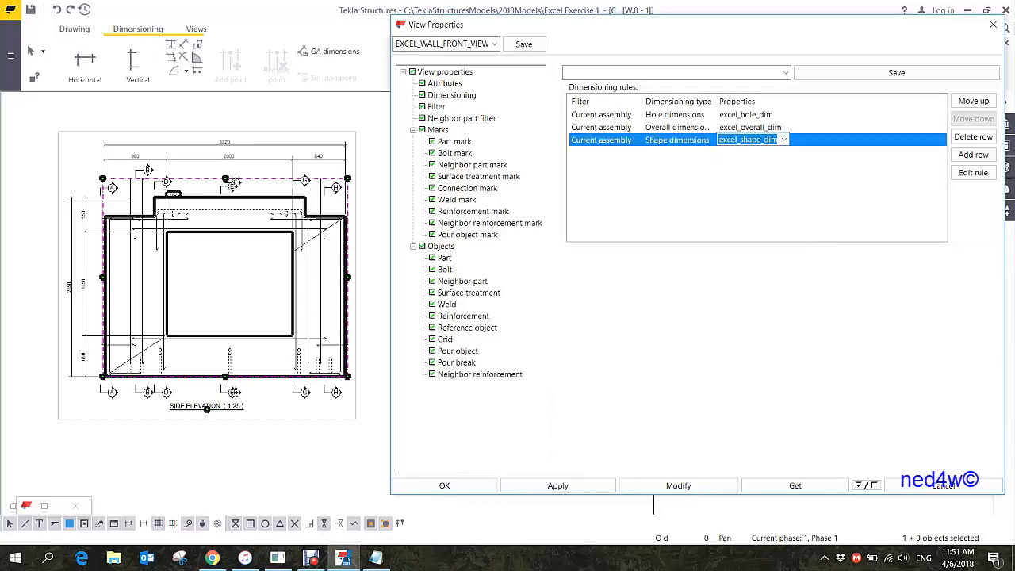
{"action": "left_click", "coordinate": [678, 485]}
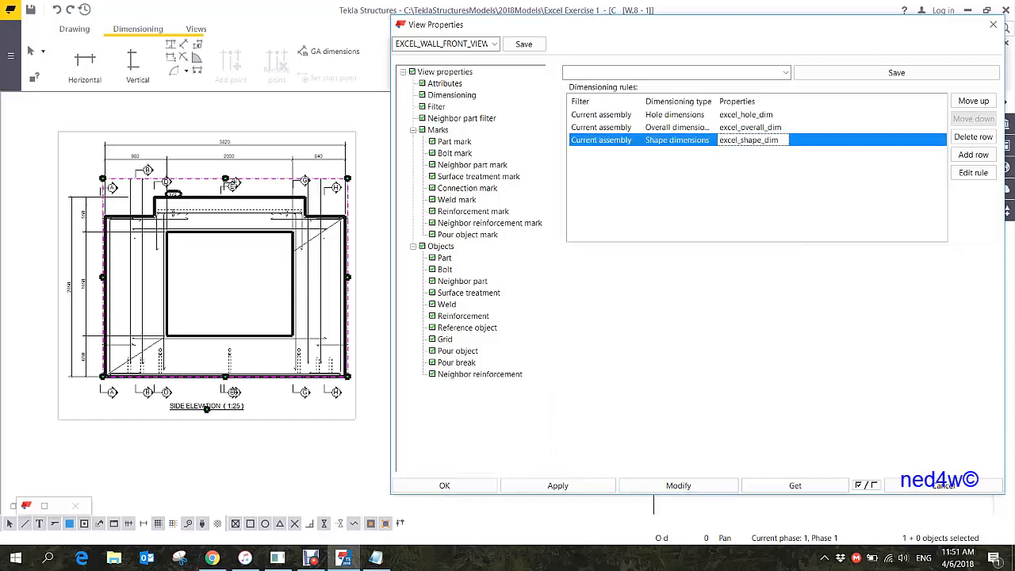
{"action": "left_click", "coordinate": [678, 485]}
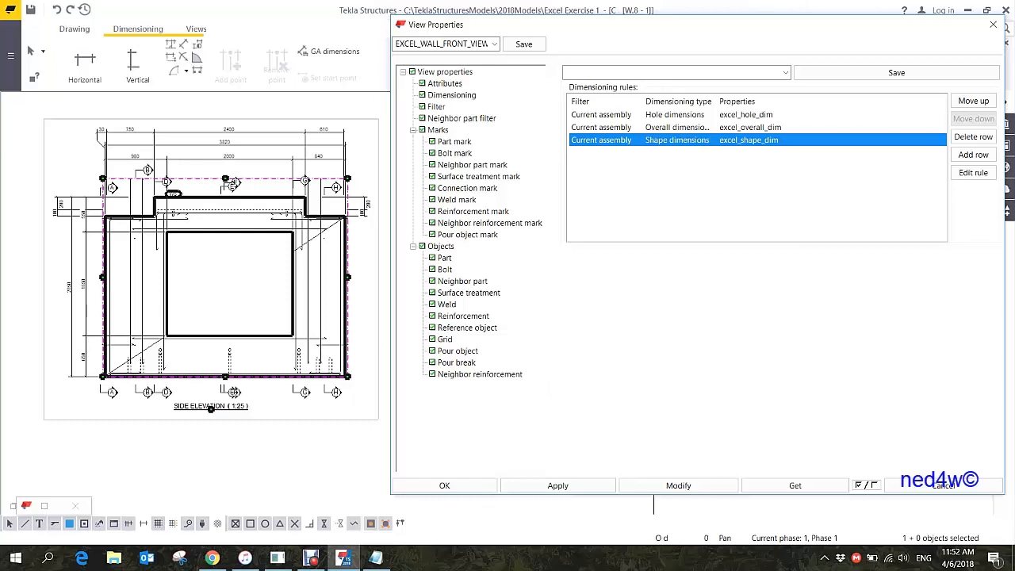
- Move the Shape dimensions rule to the first place among the dimensioning rules and apply the new order to the view
{"action": "left_click", "coordinate": [973, 101]}
{"action": "left_click", "coordinate": [973, 101]}
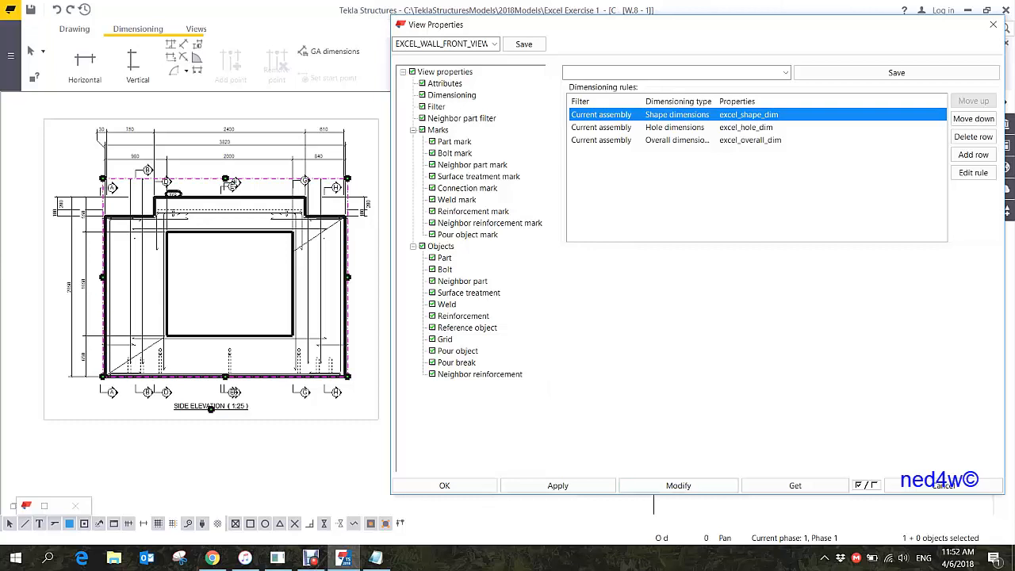
{"action": "left_click", "coordinate": [678, 485]}
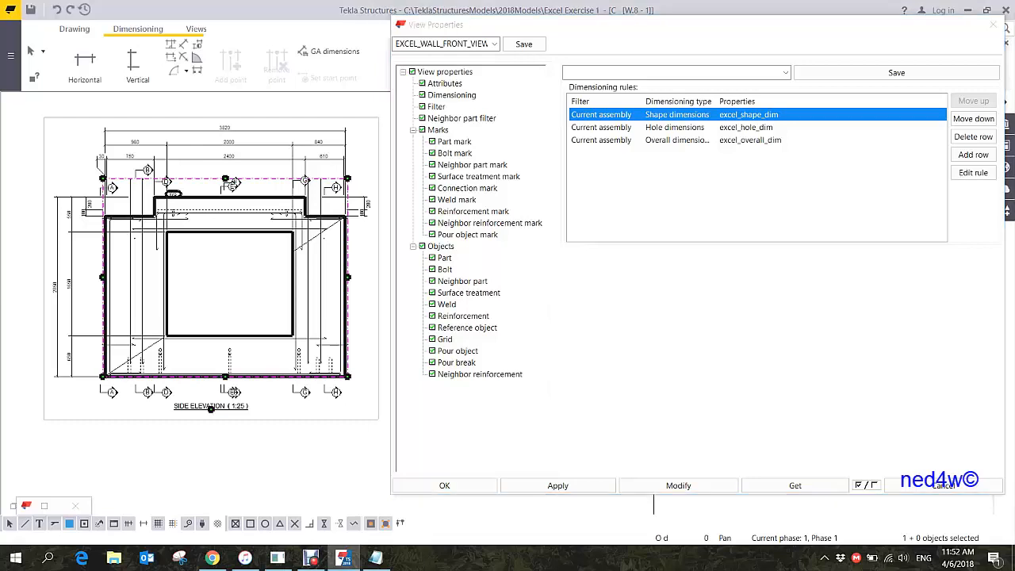
{"action": "left_click", "coordinate": [678, 485]}
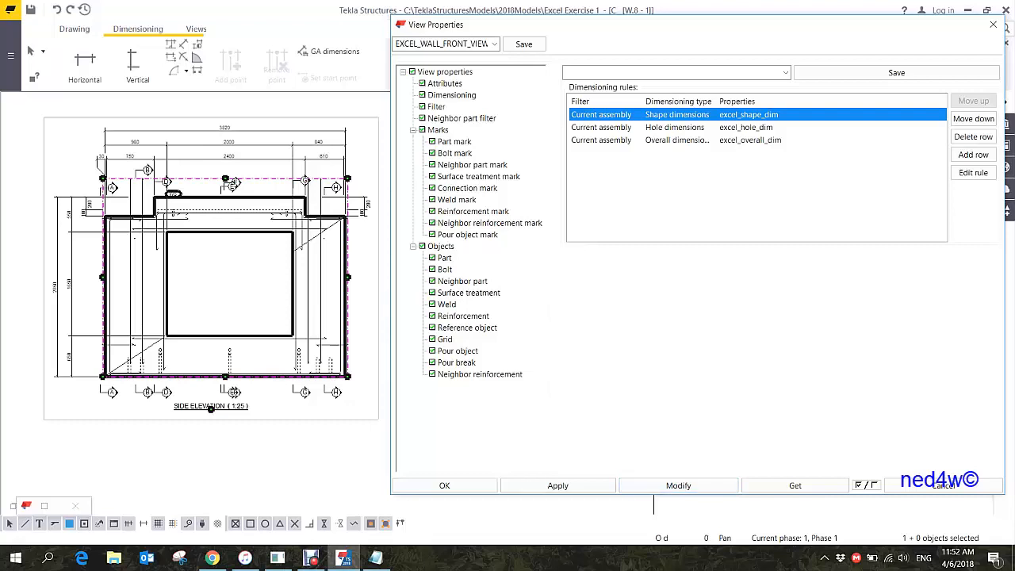
- Examine the horizontal and vertical shape dimensions around the notch in the side elevation's upper right corner
{"action": "scroll", "coordinate": [192, 291], "scroll_direction": "up", "scroll_amount": 6}
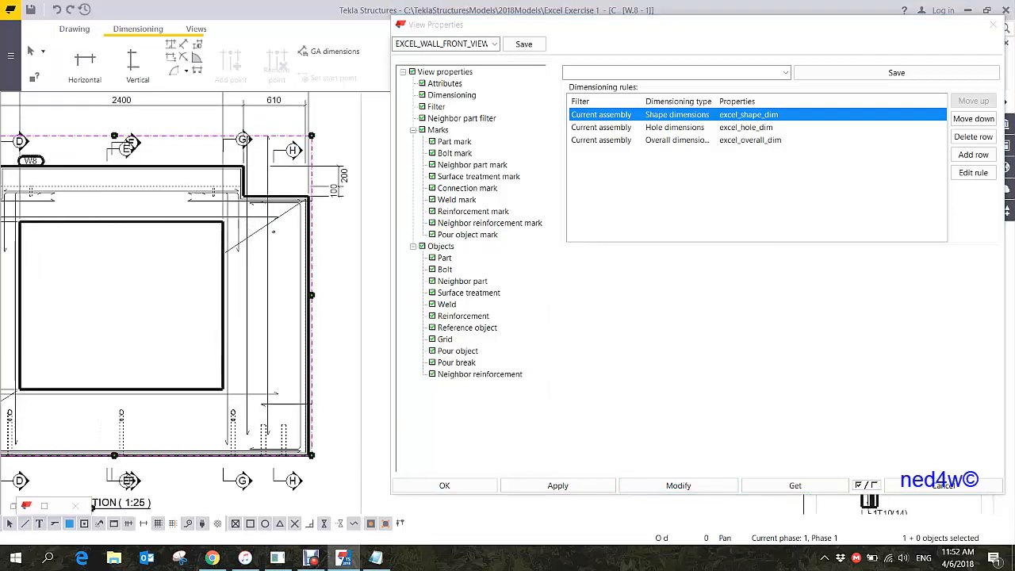
{"action": "scroll", "coordinate": [192, 290], "scroll_direction": "down", "scroll_amount": 3}
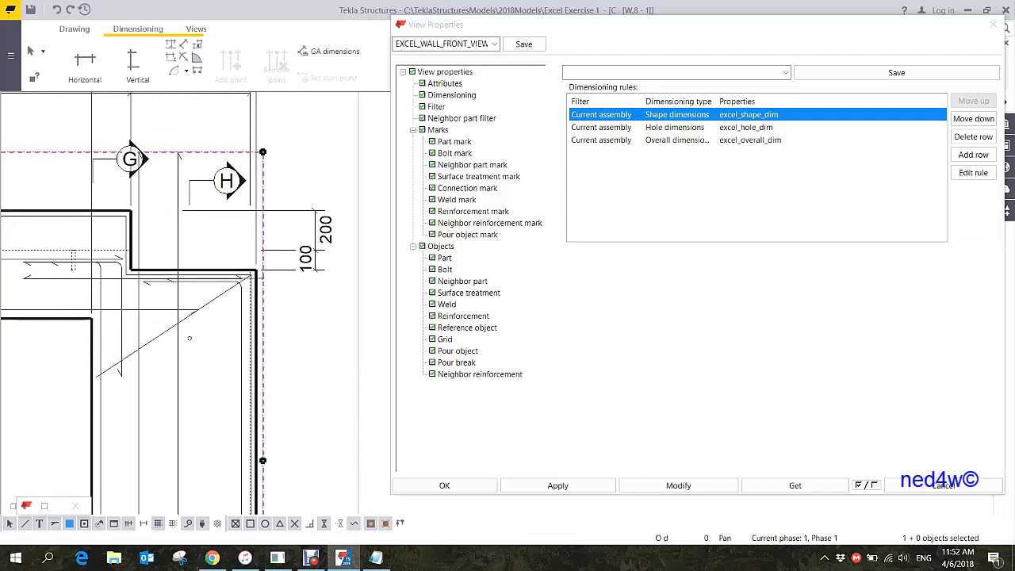
{"action": "middle_click_drag", "start_coordinate": [192, 290], "coordinate": [247, 332]}
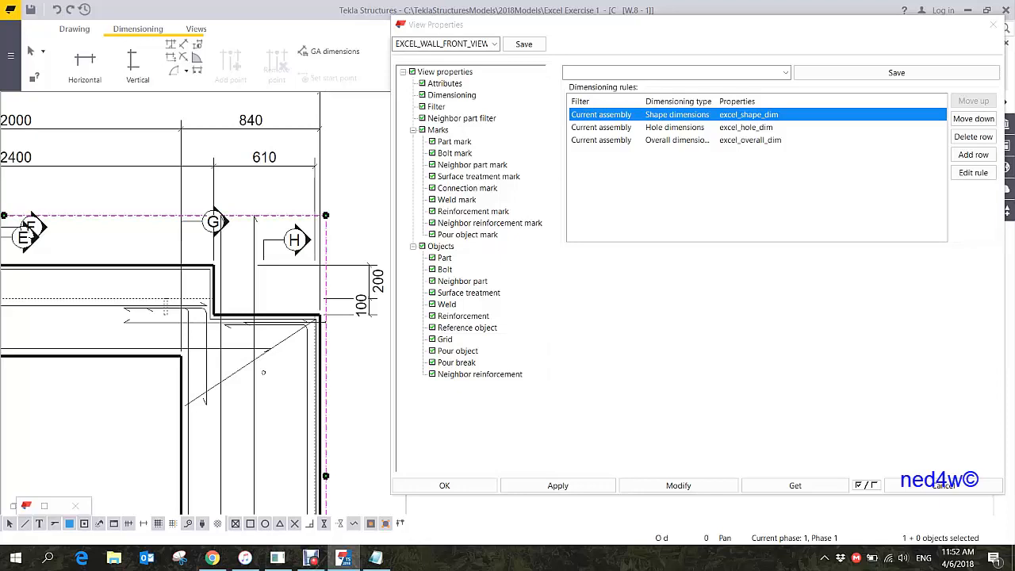
{"action": "middle_click_drag", "start_coordinate": [260, 247], "coordinate": [279, 256]}
{"action": "scroll", "coordinate": [279, 256], "scroll_direction": "down", "scroll_amount": 2}
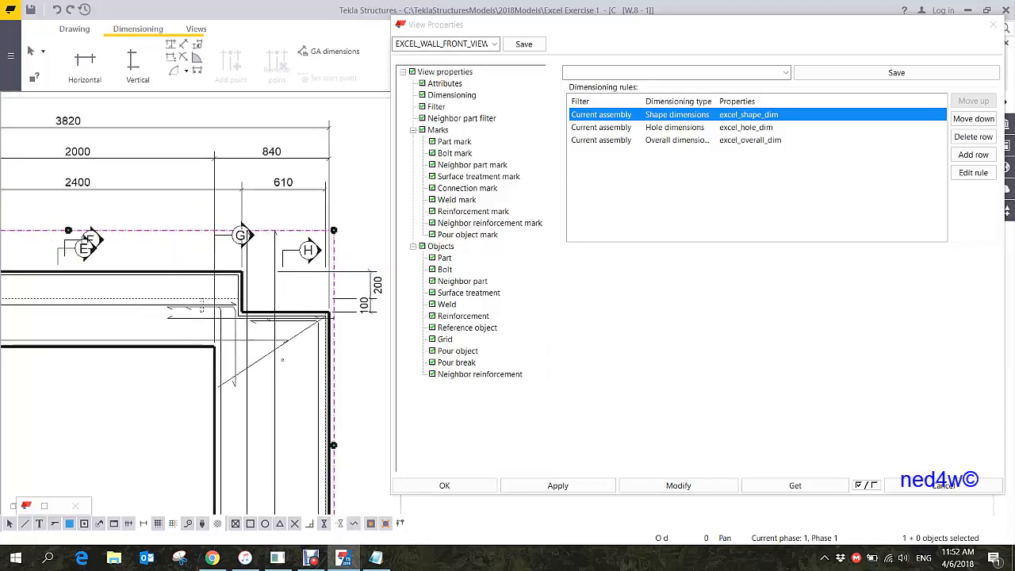
{"action": "left_click", "coordinate": [302, 190]}
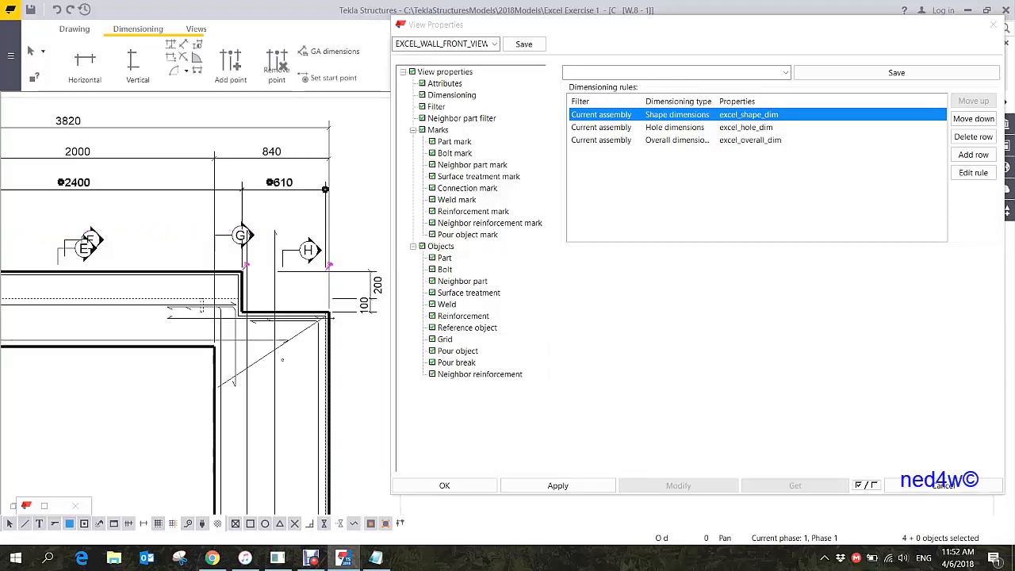
{"action": "scroll", "coordinate": [301, 211], "scroll_direction": "down", "scroll_amount": 2}
{"action": "scroll", "coordinate": [311, 280], "scroll_direction": "up", "scroll_amount": 3}
{"action": "scroll", "coordinate": [316, 311], "scroll_direction": "up", "scroll_amount": 3}
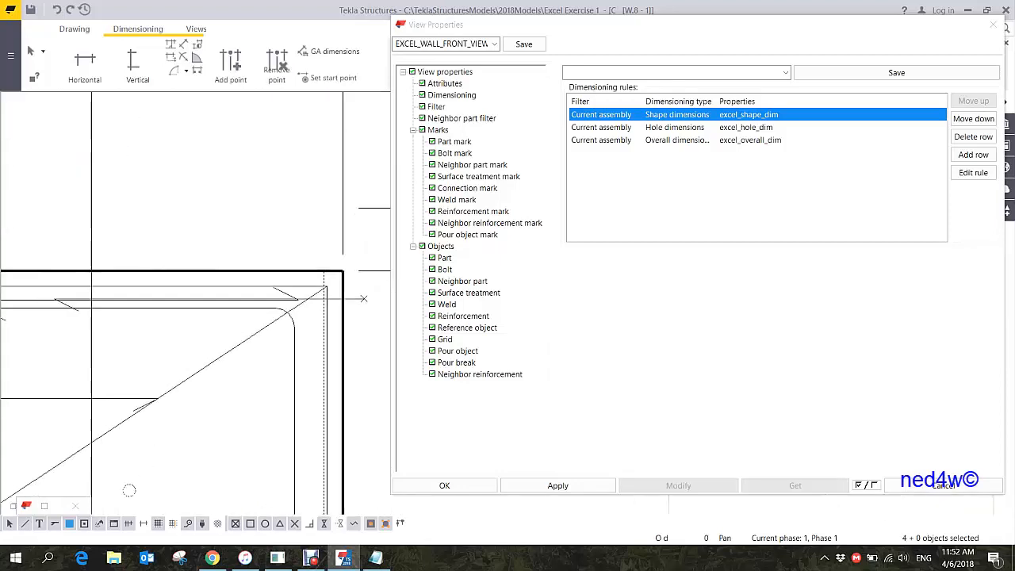
- Inspect the measured points of the selected horizontal shape dimension at the wall's upper left notch
{"action": "scroll", "coordinate": [317, 279], "scroll_direction": "down", "scroll_amount": 4}
{"action": "scroll", "coordinate": [281, 312], "scroll_direction": "down", "scroll_amount": 3}
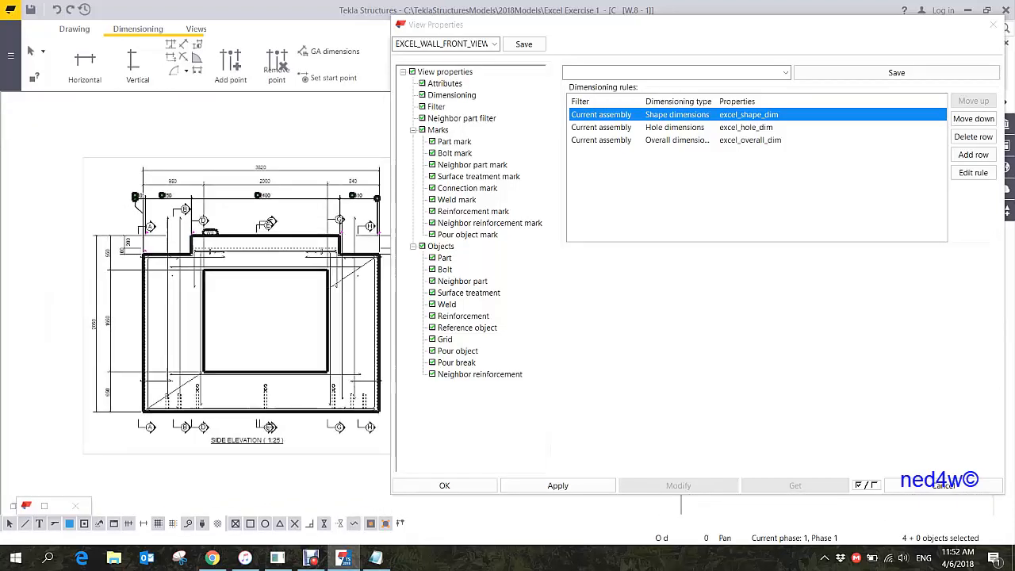
{"action": "scroll", "coordinate": [272, 424], "scroll_direction": "up", "scroll_amount": 5}
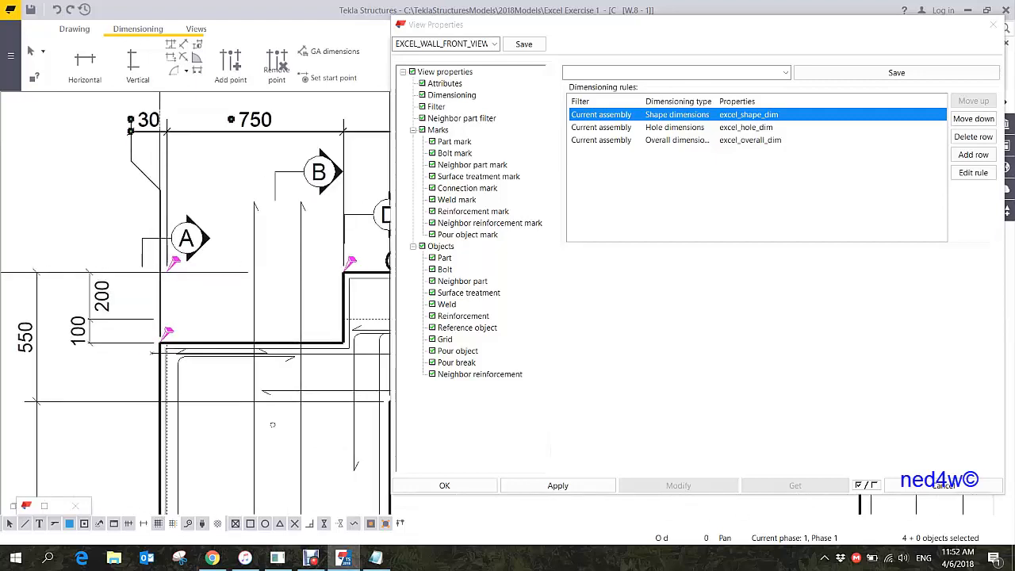
{"action": "scroll", "coordinate": [272, 425], "scroll_direction": "down", "scroll_amount": 4}
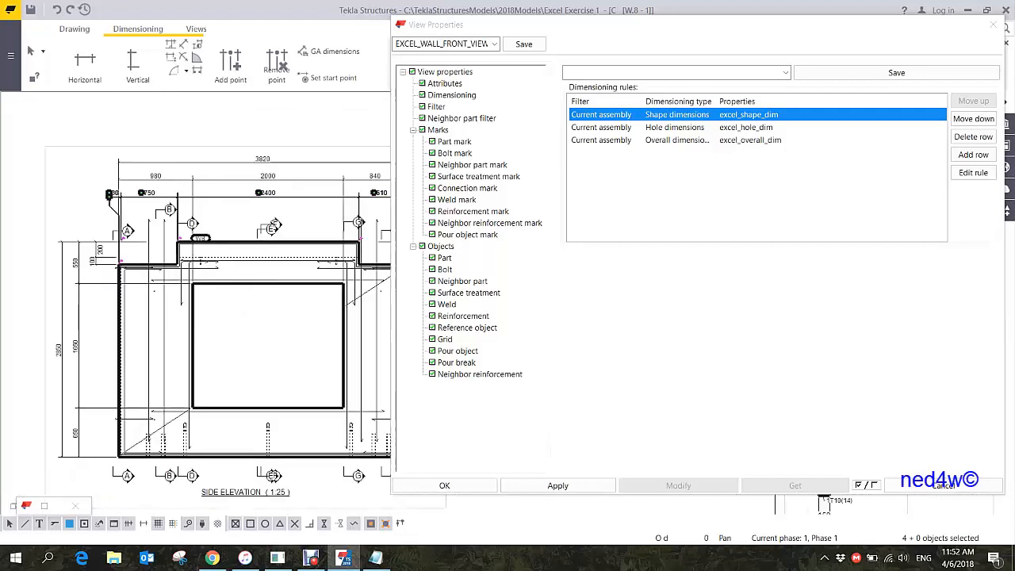
{"action": "scroll", "coordinate": [172, 317], "scroll_direction": "up", "scroll_amount": 3}
{"action": "scroll", "coordinate": [111, 203], "scroll_direction": "up", "scroll_amount": 2}
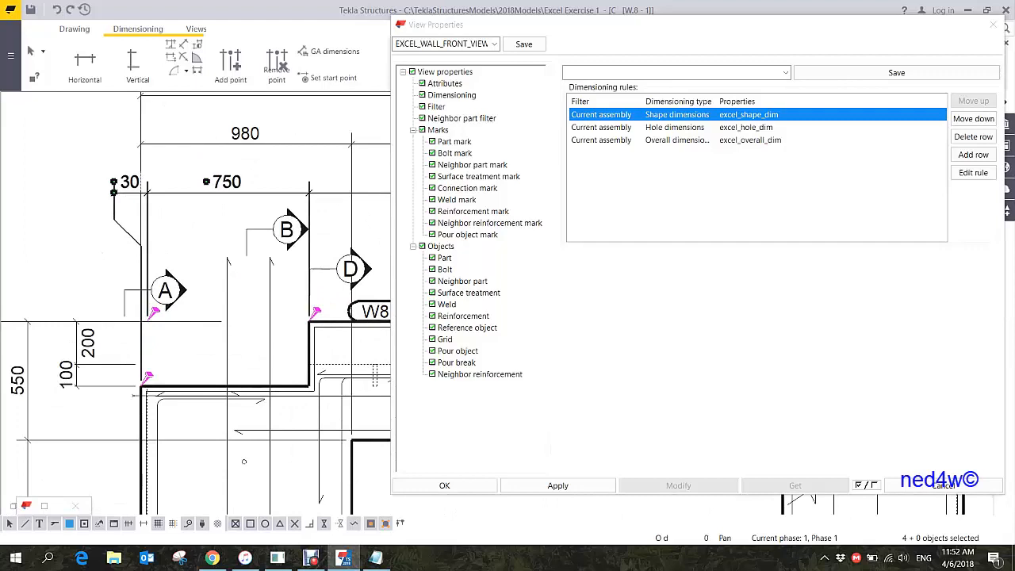
{"action": "scroll", "coordinate": [80, 231], "scroll_direction": "down", "scroll_amount": 5}
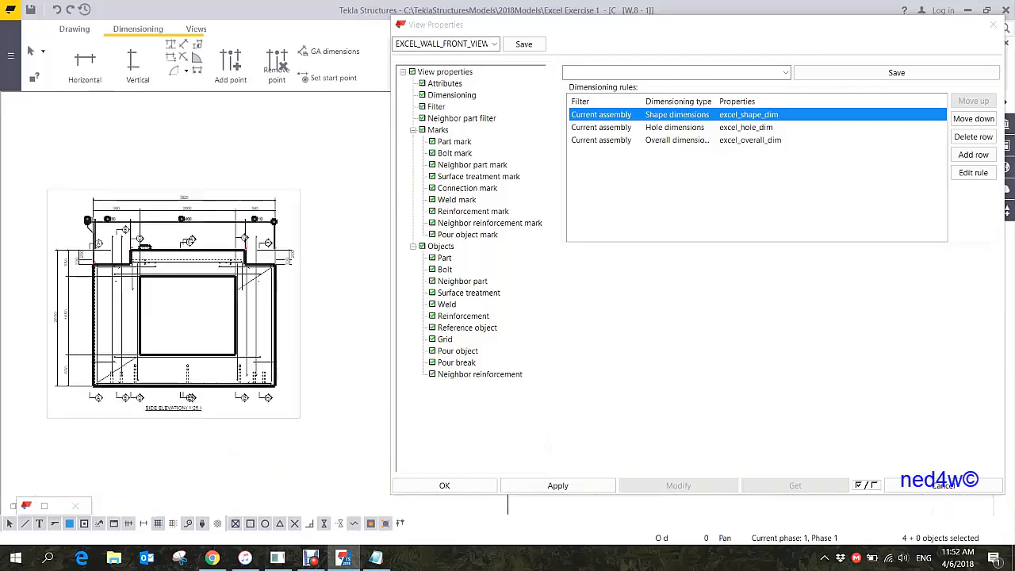
{"action": "key", "text": "Escape"}
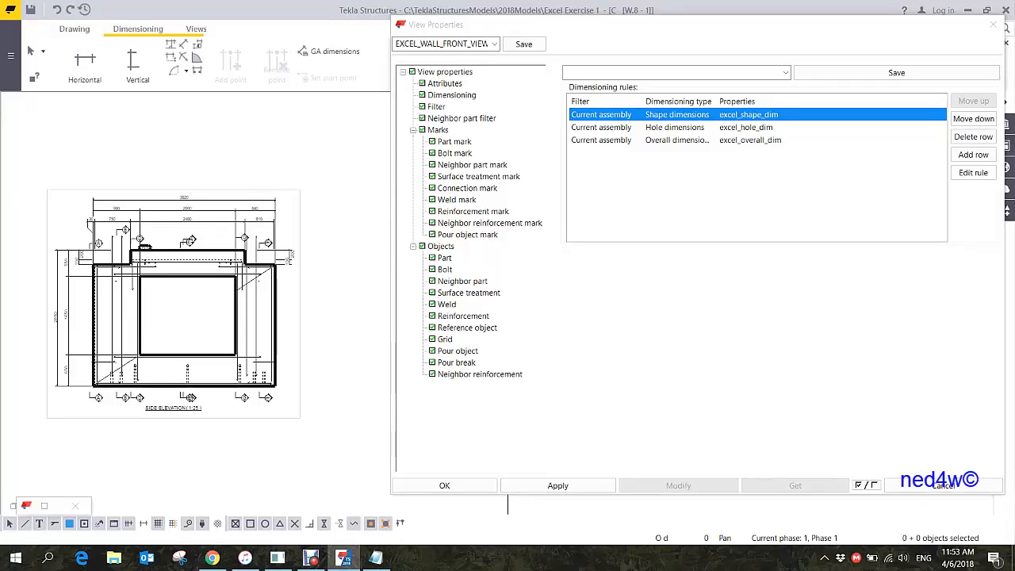
- Save the EXCEL_WALL_FRONT_VIEW view properties with the three dimensioning rules and close them
{"action": "left_click", "coordinate": [524, 44]}
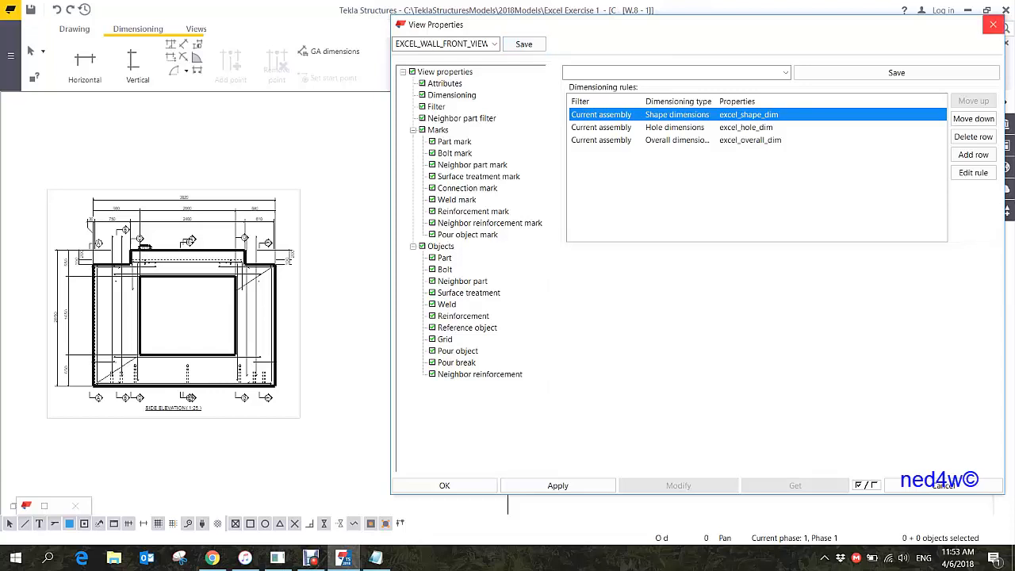
{"action": "left_click", "coordinate": [993, 25]}
- In the cast unit drawing's view creation settings, assign the EXCEL_WALL_FRONT_VIEW view properties to the front view
{"action": "middle_click_drag", "start_coordinate": [583, 276], "coordinate": [538, 260]}
{"action": "scroll", "coordinate": [538, 260], "scroll_direction": "down", "scroll_amount": 14}
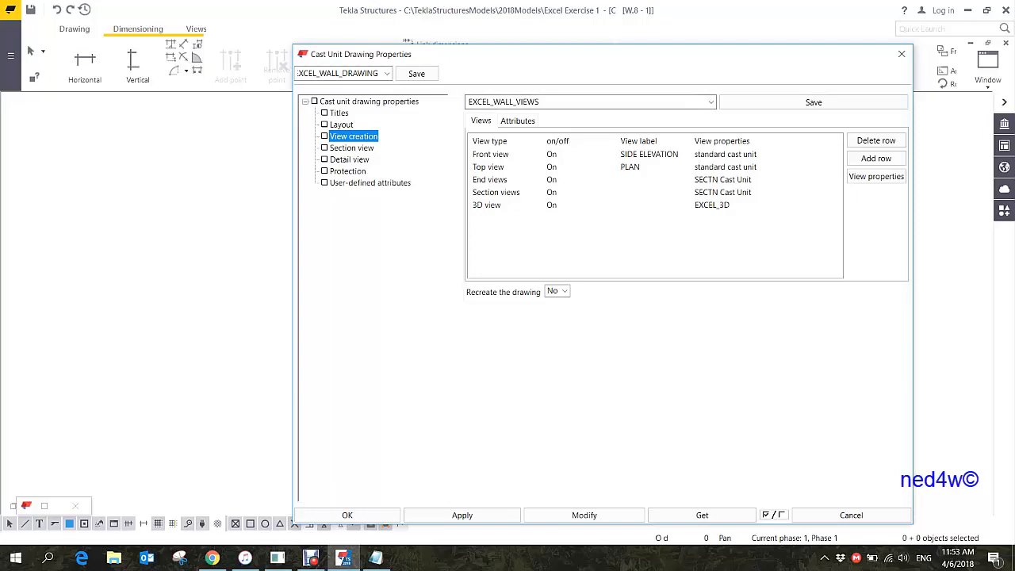
{"action": "left_click", "coordinate": [724, 154]}
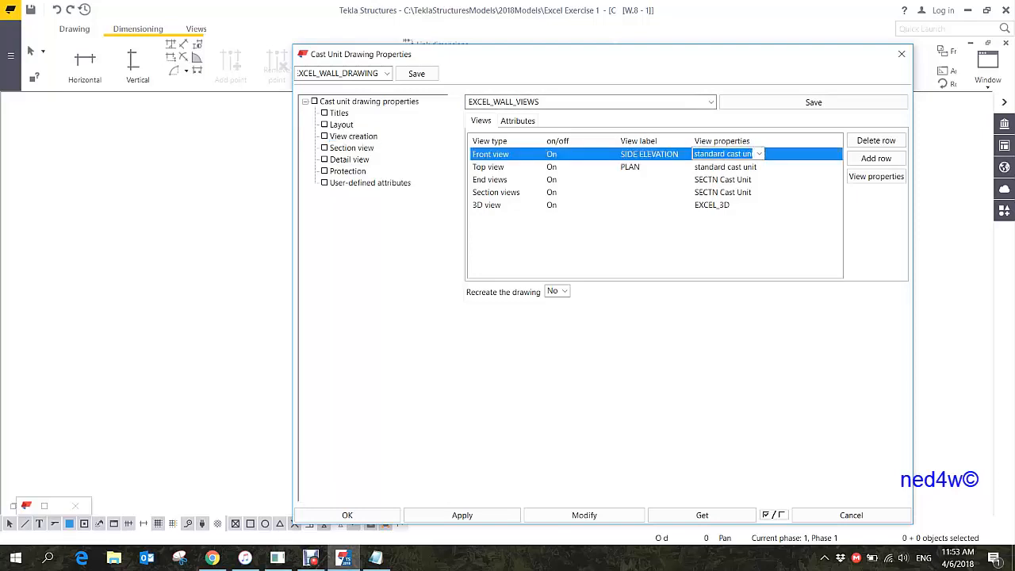
{"action": "left_click", "coordinate": [758, 154]}
{"action": "scroll", "coordinate": [738, 286], "scroll_direction": "up", "scroll_amount": 9}
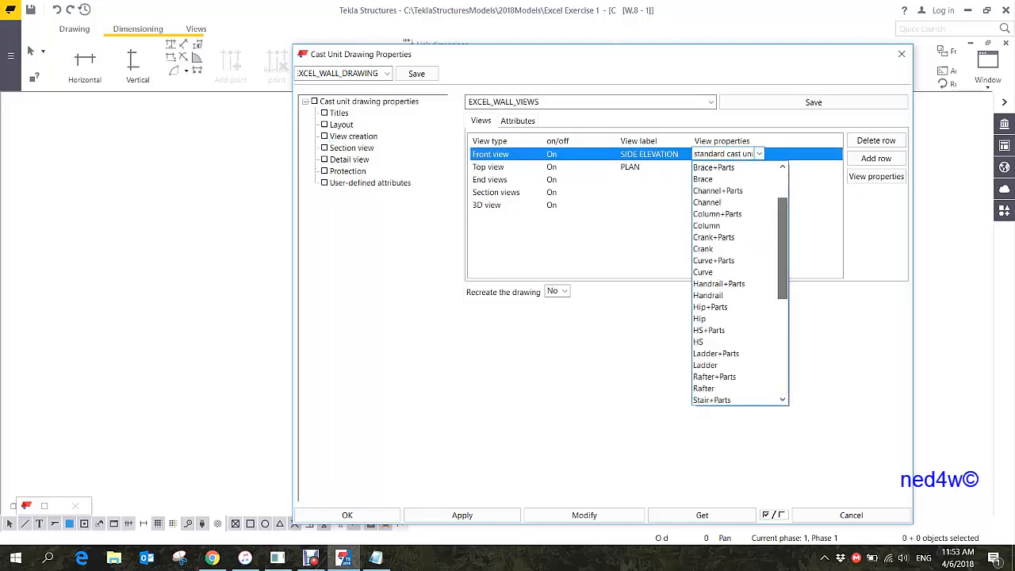
{"action": "key", "text": "Return"}
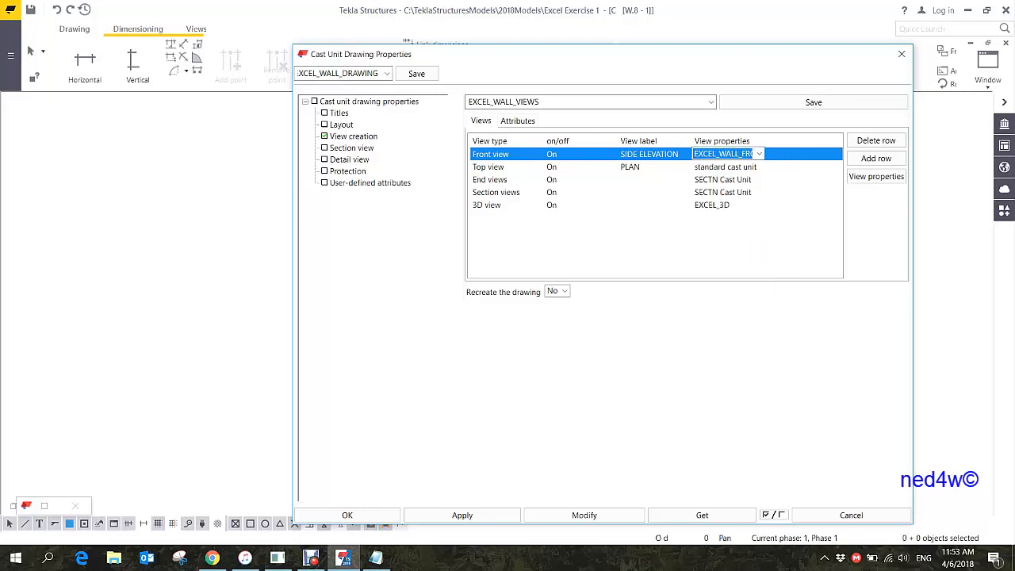
- Set Recreate the drawing to Yes, modify the wall drawing with the new view settings and confirm its re-creation
{"action": "left_click", "coordinate": [564, 291]}
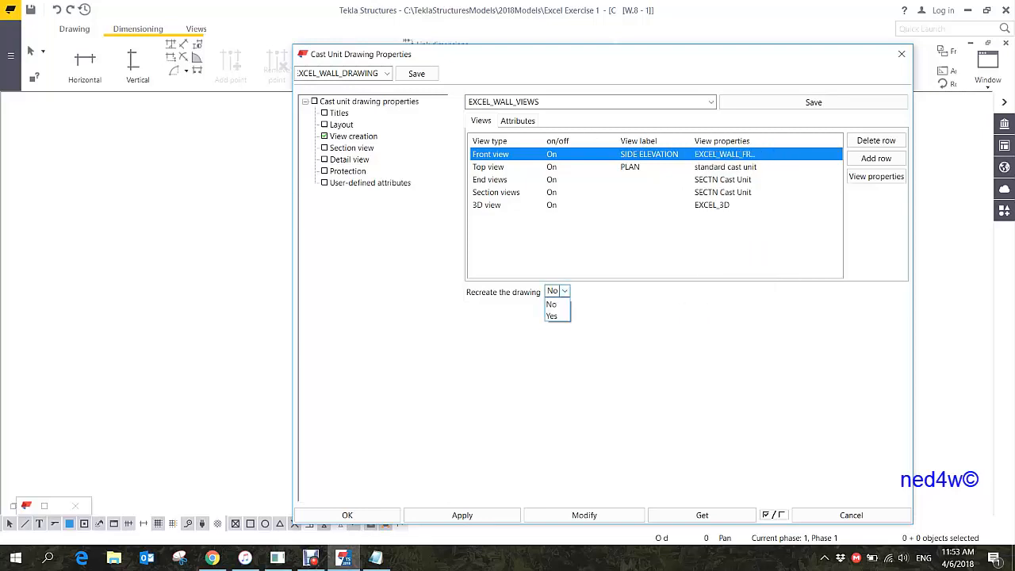
{"action": "left_click", "coordinate": [555, 315]}
{"action": "left_click_drag", "start_coordinate": [555, 54], "coordinate": [732, 74]}
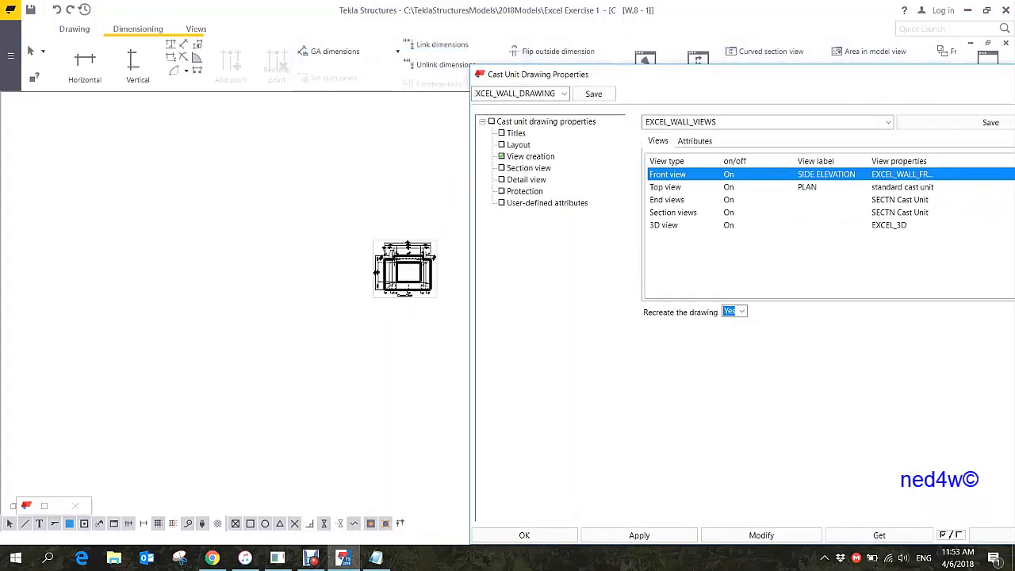
{"action": "middle_click_drag", "start_coordinate": [402, 268], "coordinate": [398, 272]}
{"action": "middle_click_drag", "start_coordinate": [404, 226], "coordinate": [199, 237]}
{"action": "scroll", "coordinate": [199, 237], "scroll_direction": "down", "scroll_amount": 1}
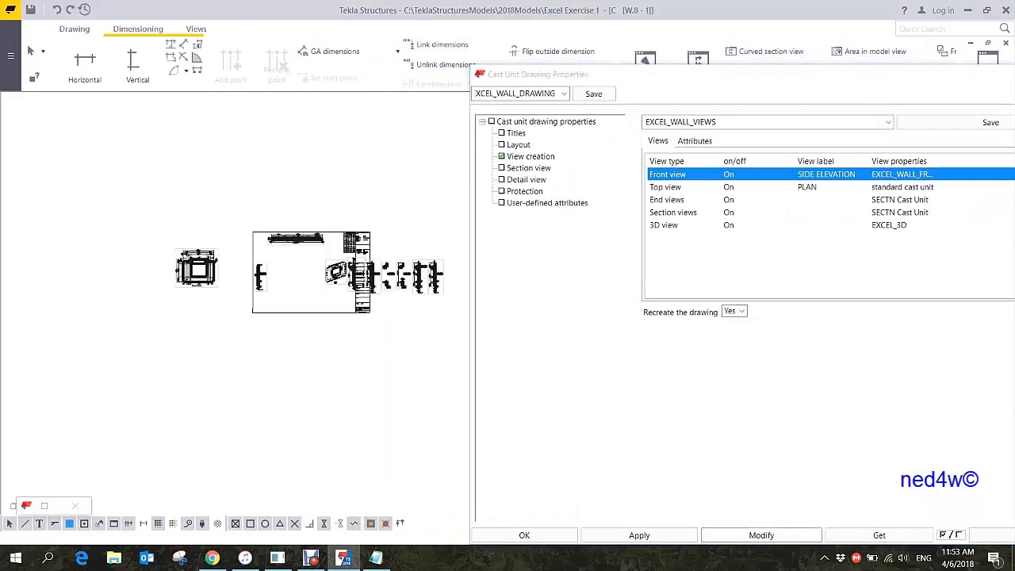
{"action": "left_click", "coordinate": [761, 535]}
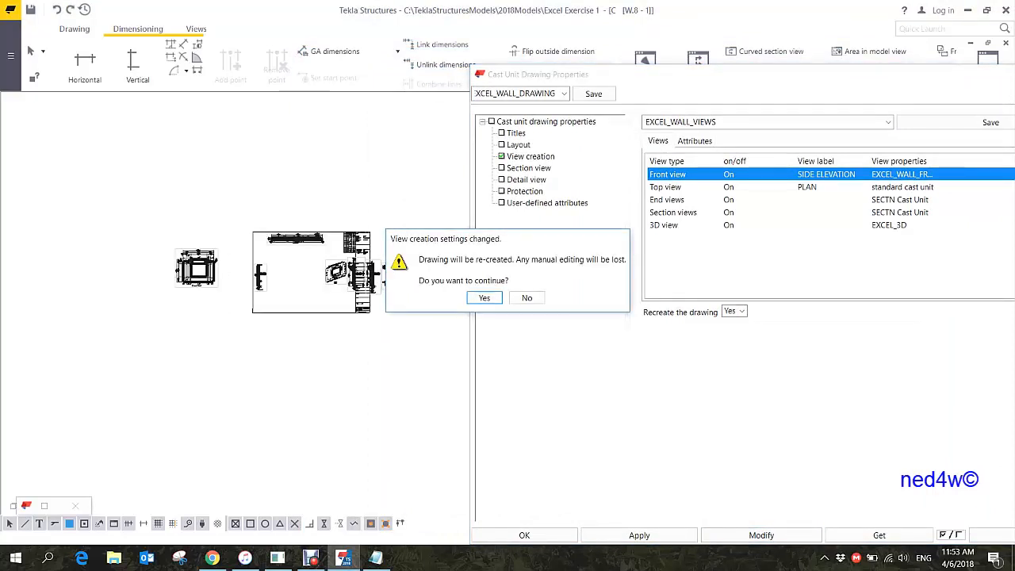
{"action": "left_click", "coordinate": [485, 299]}
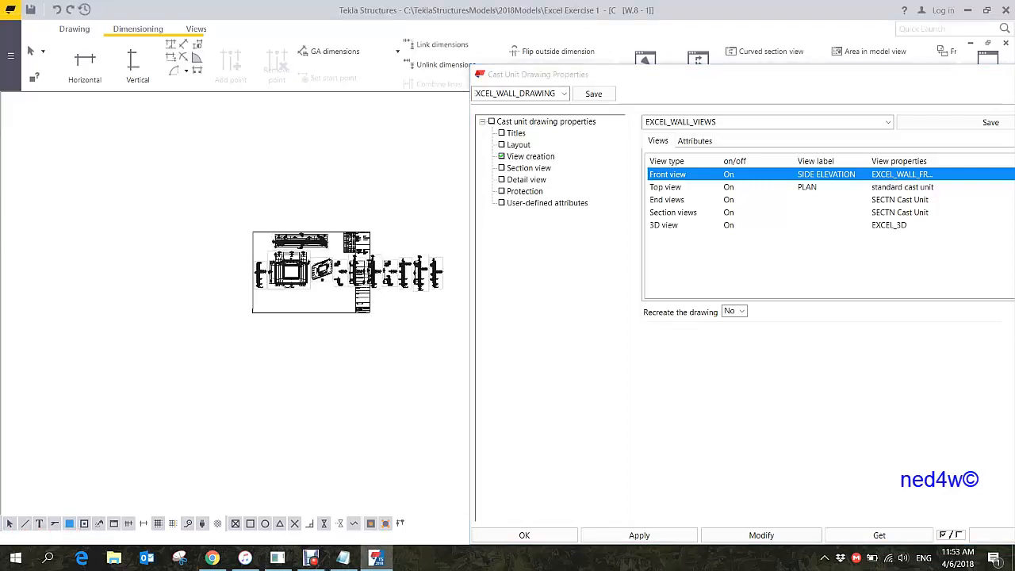
{"action": "scroll", "coordinate": [287, 254], "scroll_direction": "up", "scroll_amount": 5}
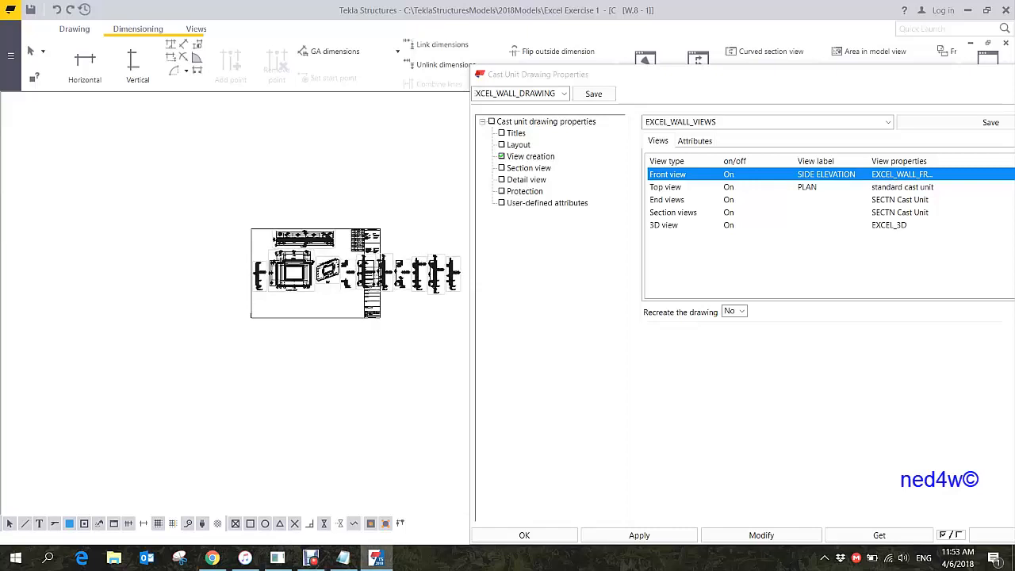
{"action": "middle_click_drag", "start_coordinate": [311, 378], "coordinate": [256, 366]}
{"action": "scroll", "coordinate": [277, 263], "scroll_direction": "down", "scroll_amount": 2}
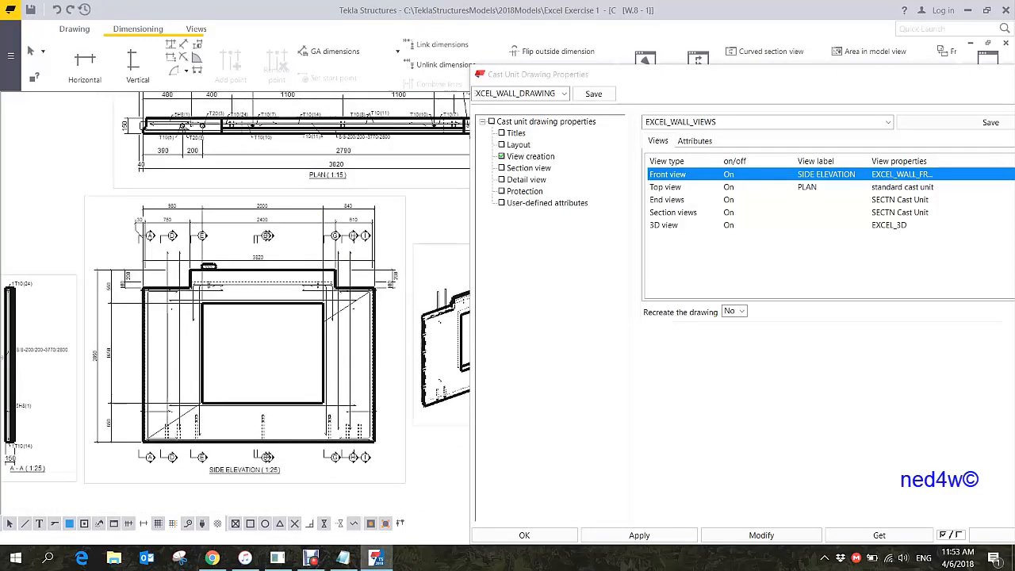
- Move the SIDE ELEVATION view out of the sheet frame into the empty area beside it and examine its dimensions
{"action": "scroll", "coordinate": [264, 276], "scroll_direction": "down", "scroll_amount": 3}
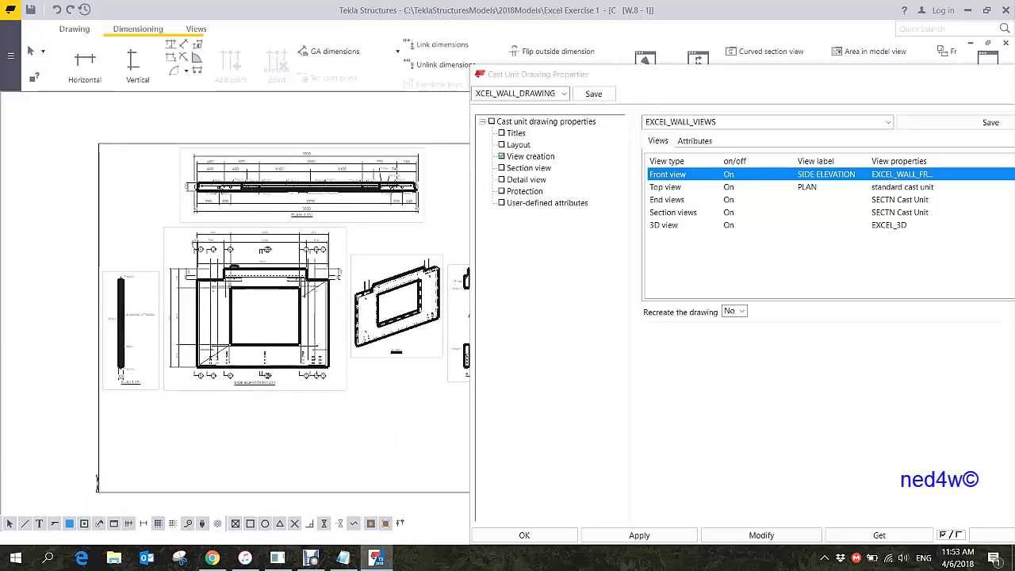
{"action": "scroll", "coordinate": [277, 236], "scroll_direction": "down", "scroll_amount": 3}
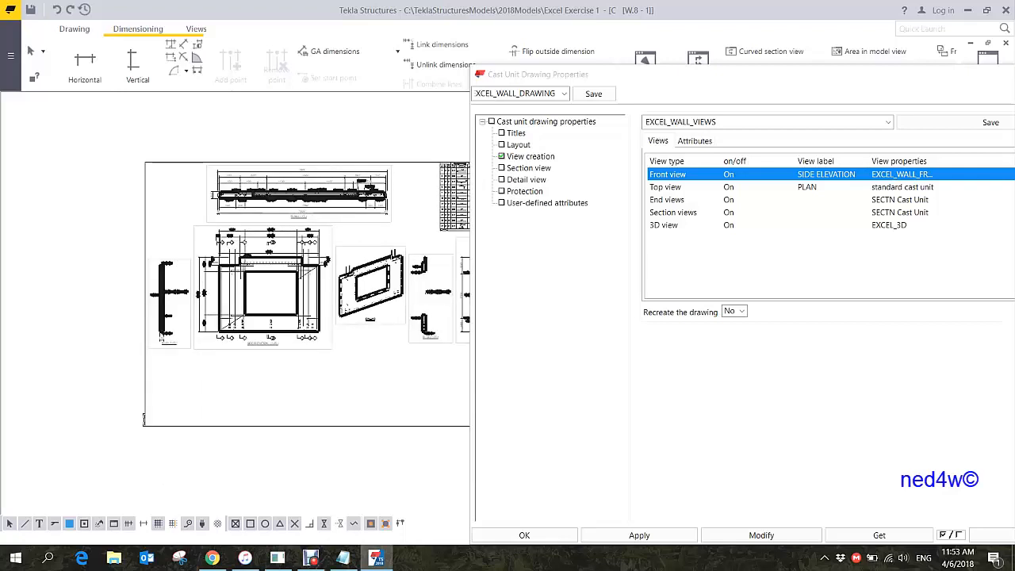
{"action": "middle_click_drag", "start_coordinate": [277, 235], "coordinate": [264, 258]}
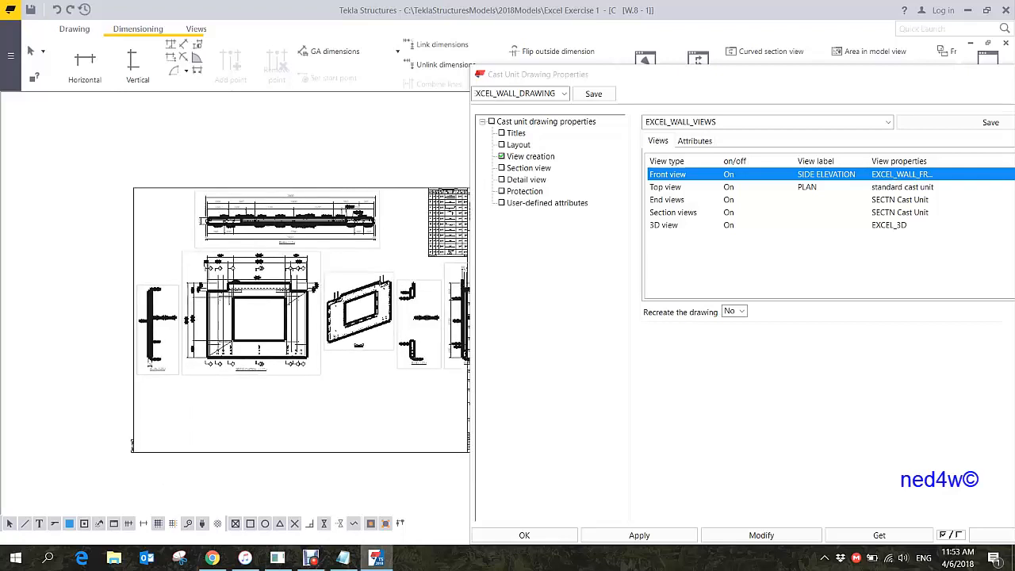
{"action": "scroll", "coordinate": [417, 310], "scroll_direction": "down", "scroll_amount": 2}
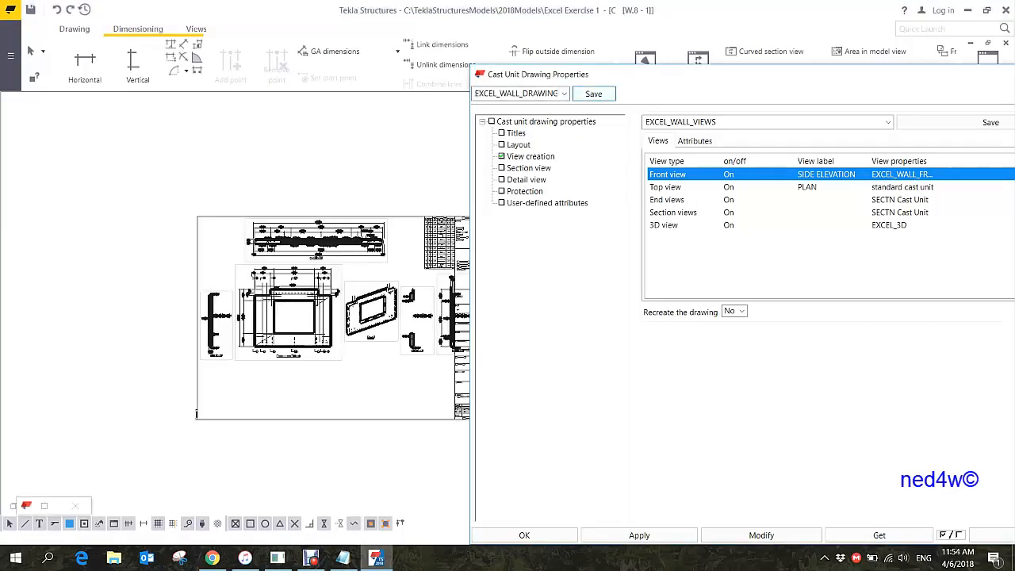
{"action": "left_click", "coordinate": [342, 313]}
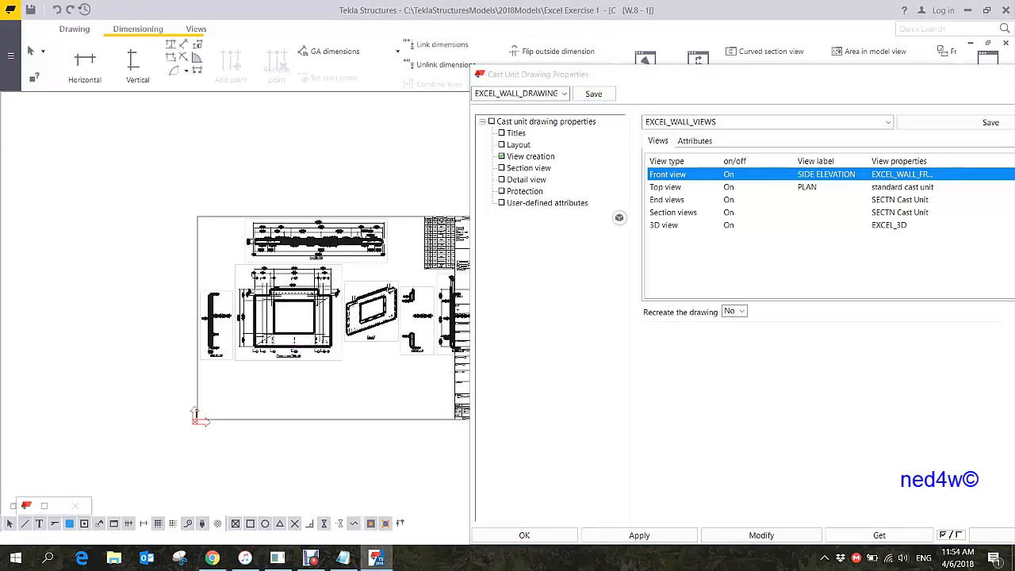
{"action": "left_click_drag", "start_coordinate": [337, 362], "coordinate": [165, 320]}
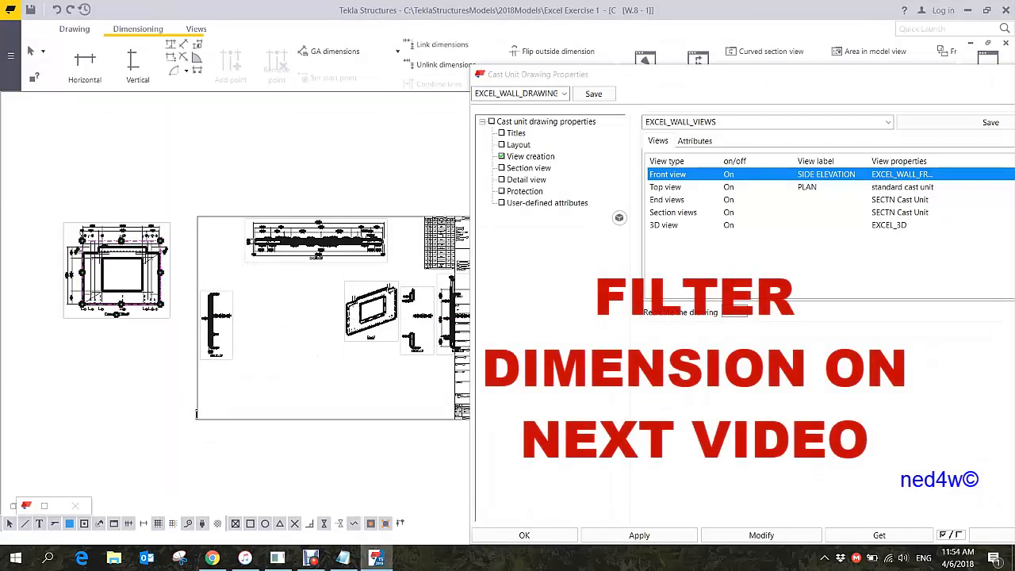
{"action": "scroll", "coordinate": [125, 254], "scroll_direction": "up", "scroll_amount": 4}
{"action": "middle_click_drag", "start_coordinate": [132, 250], "coordinate": [281, 272]}
{"action": "scroll", "coordinate": [281, 272], "scroll_direction": "down", "scroll_amount": 1}
{"action": "scroll", "coordinate": [274, 293], "scroll_direction": "up", "scroll_amount": 2}
{"action": "key", "text": "Escape"}
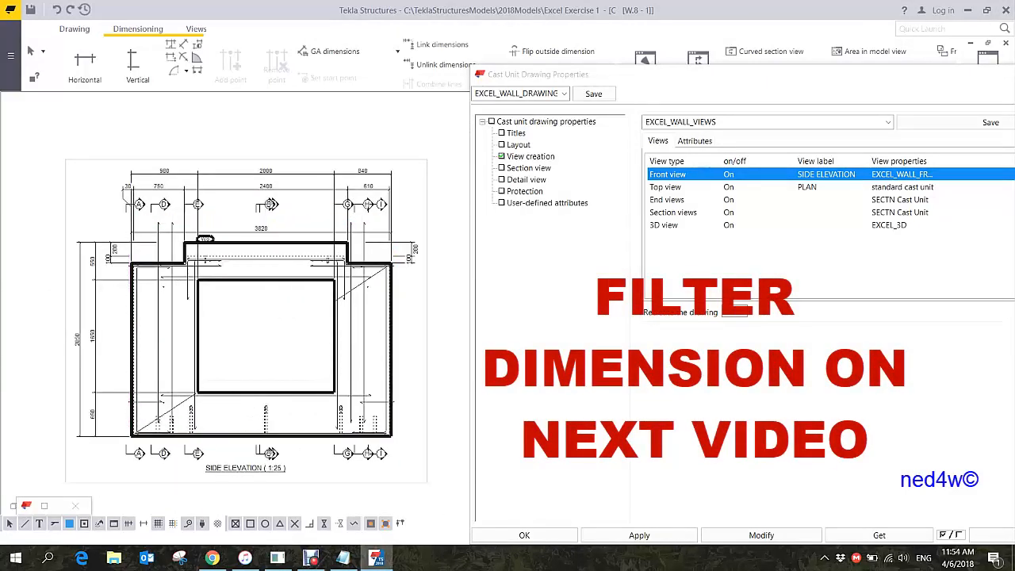